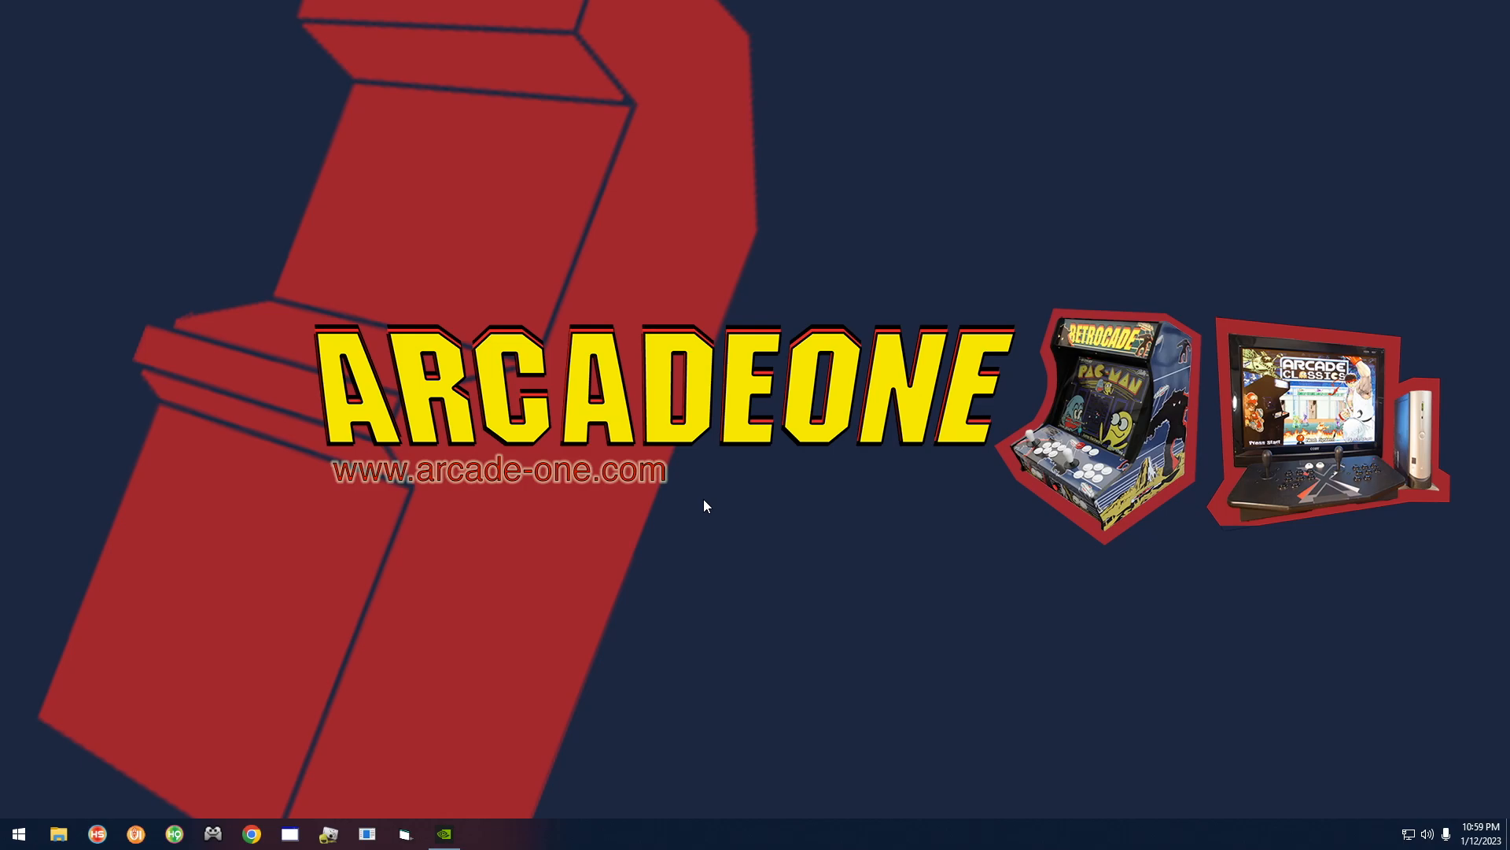
Switch to RocketLauncherUI and start creating a new system named Favorites
left_click(135, 833)
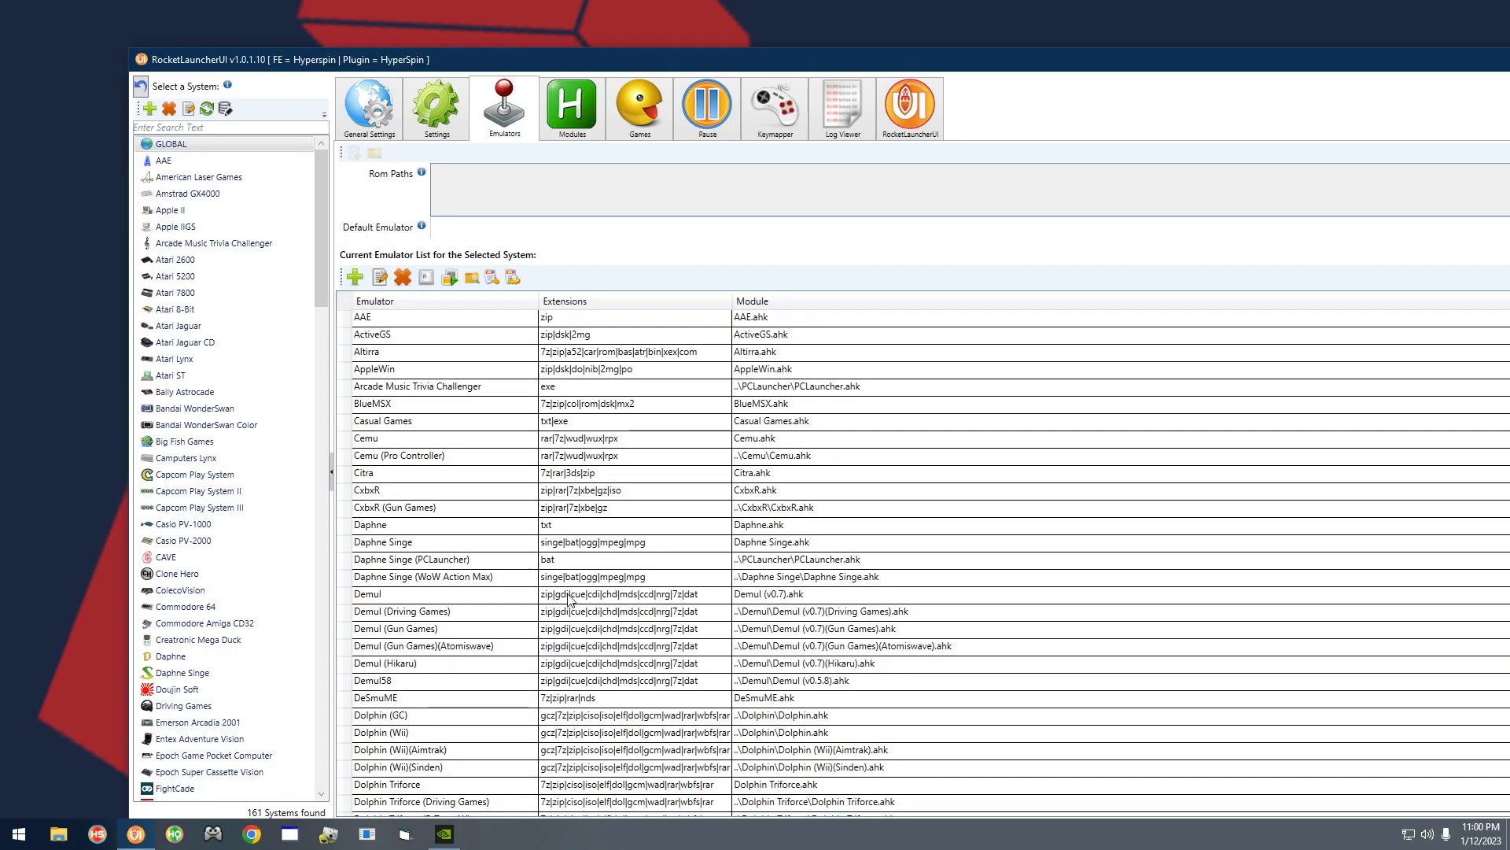
double_click(1084, 64)
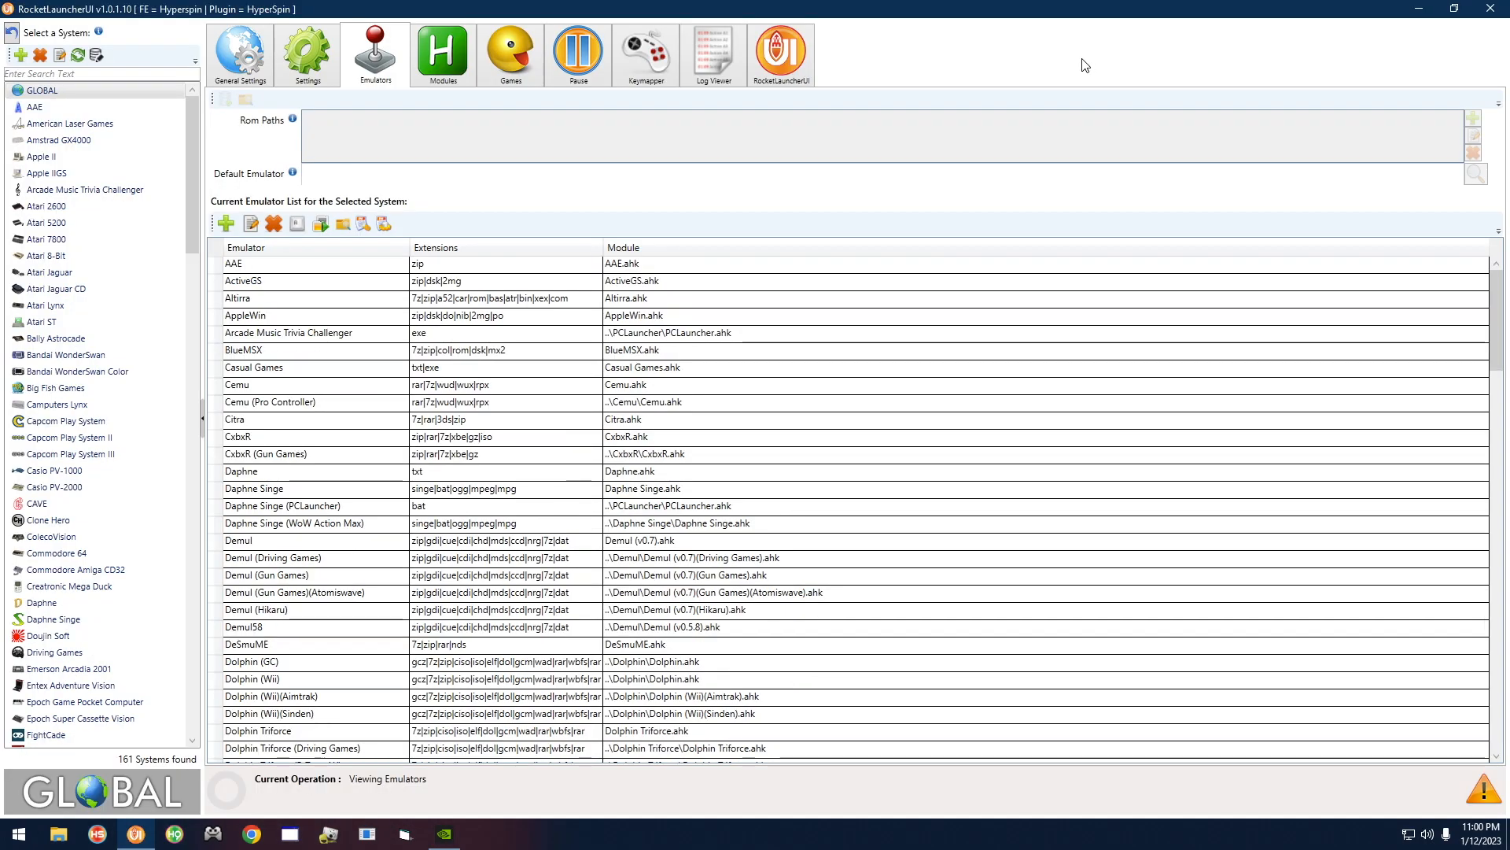
left_click(20, 55)
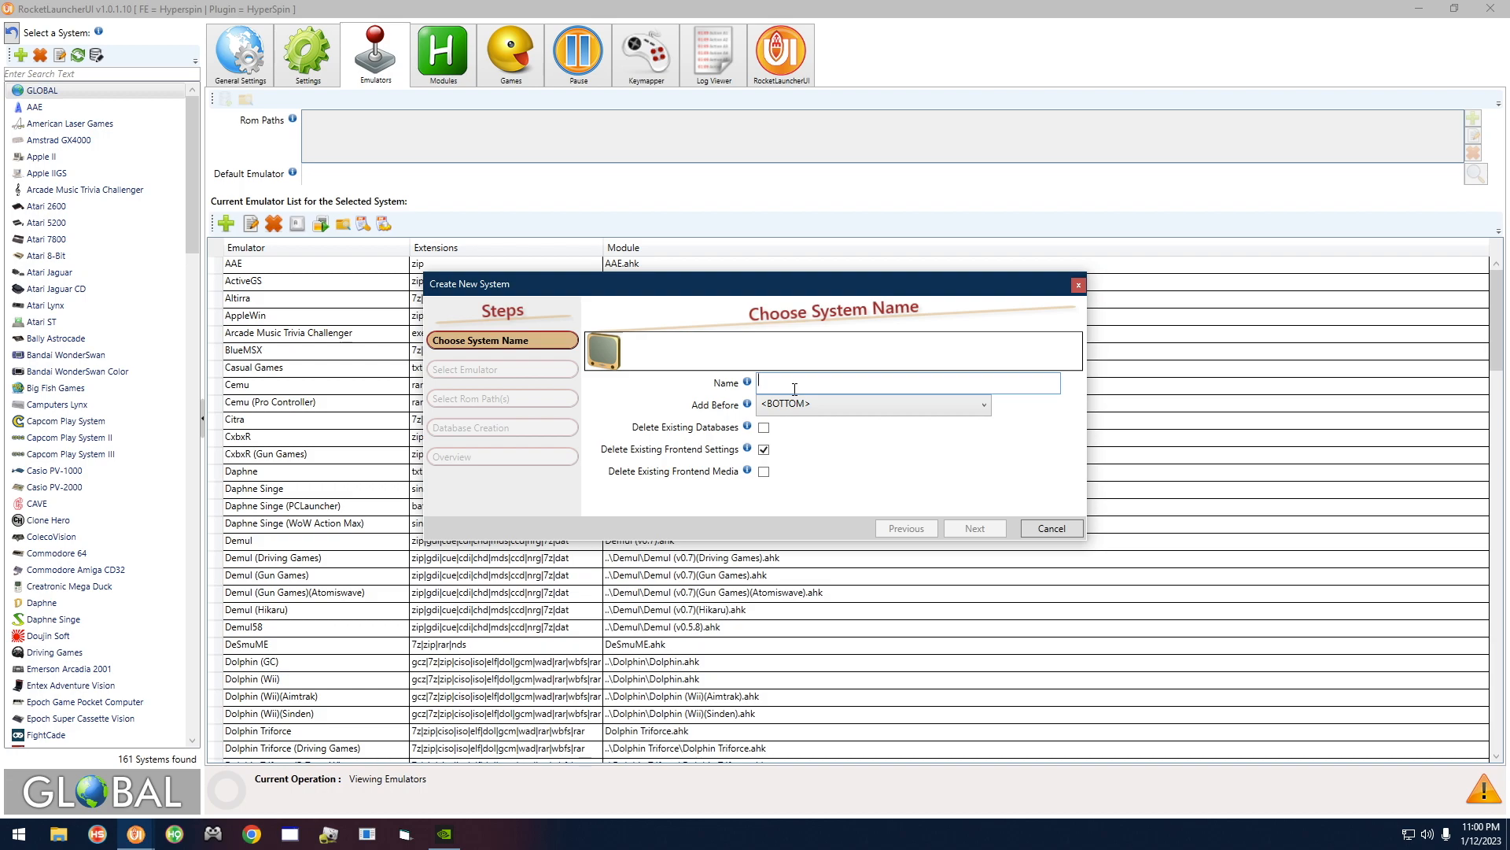
type("F")
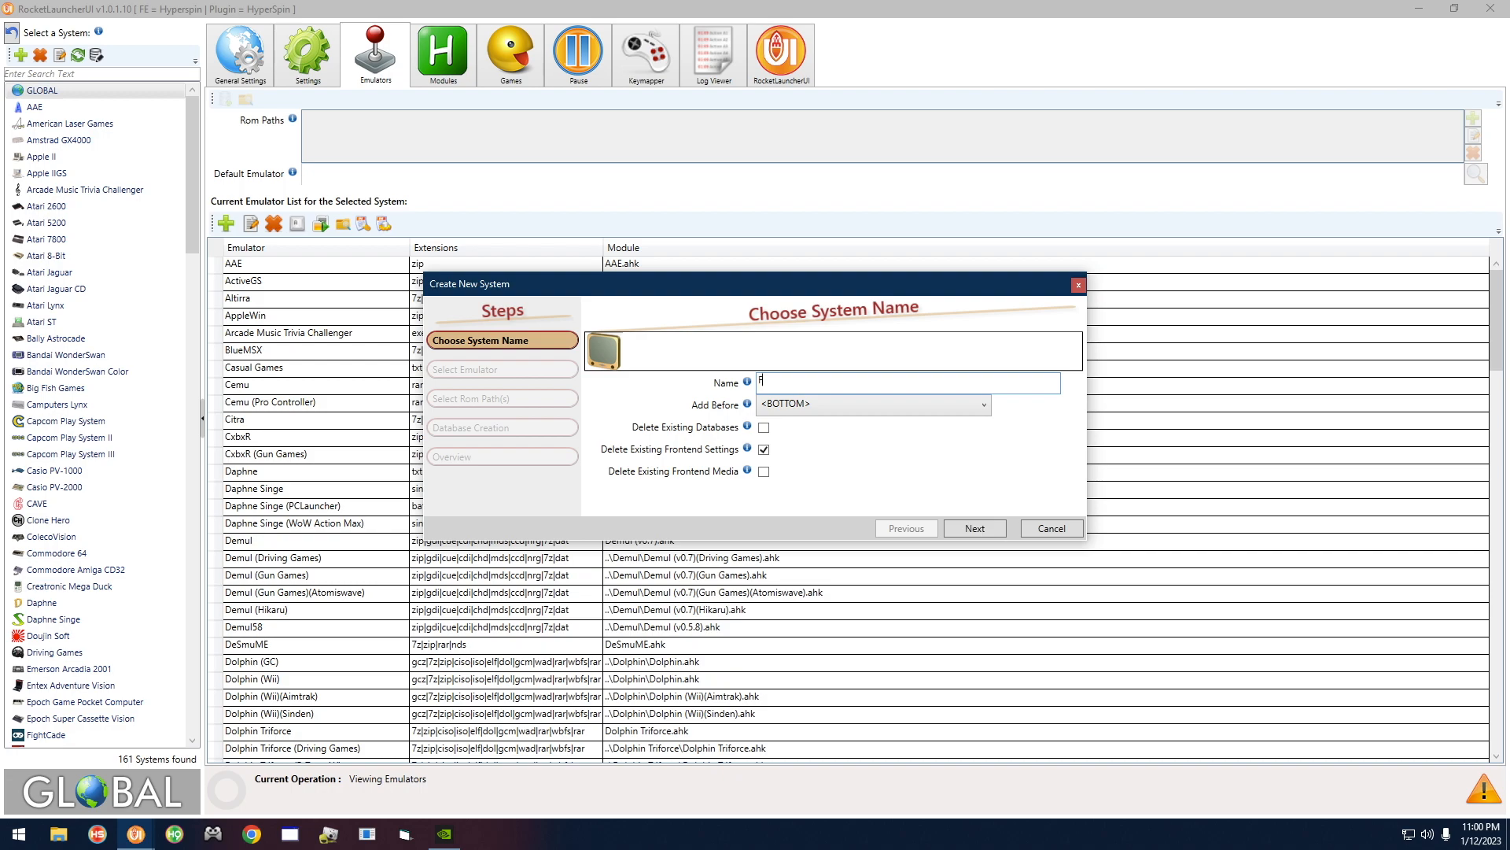
type("avorites")
Place the new system before Search and turn off deletion of existing frontend settings
left_click(818, 404)
left_click(818, 402)
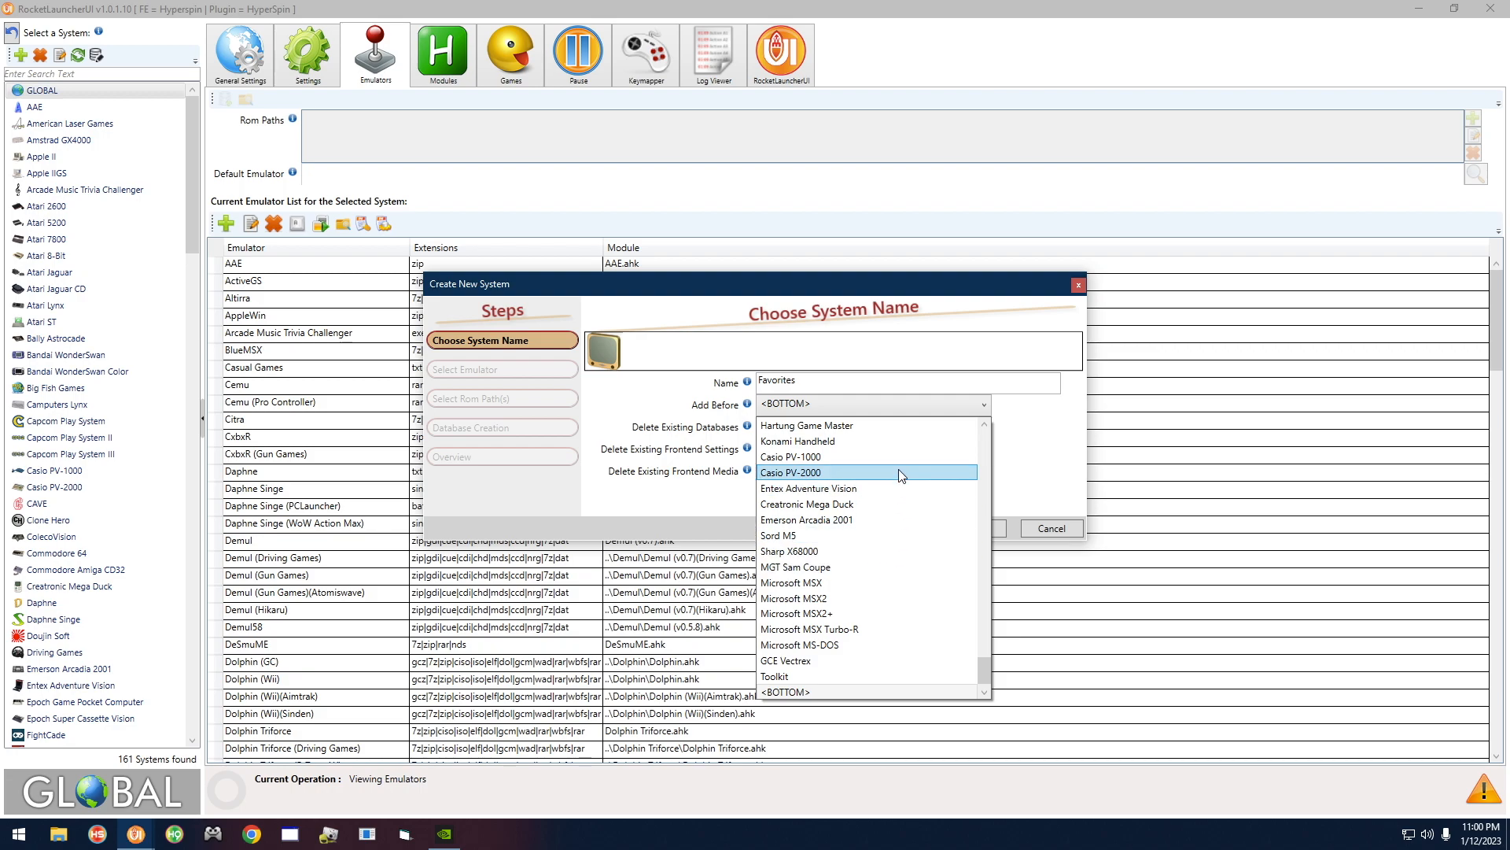
left_click_drag(984, 664, 1000, 434)
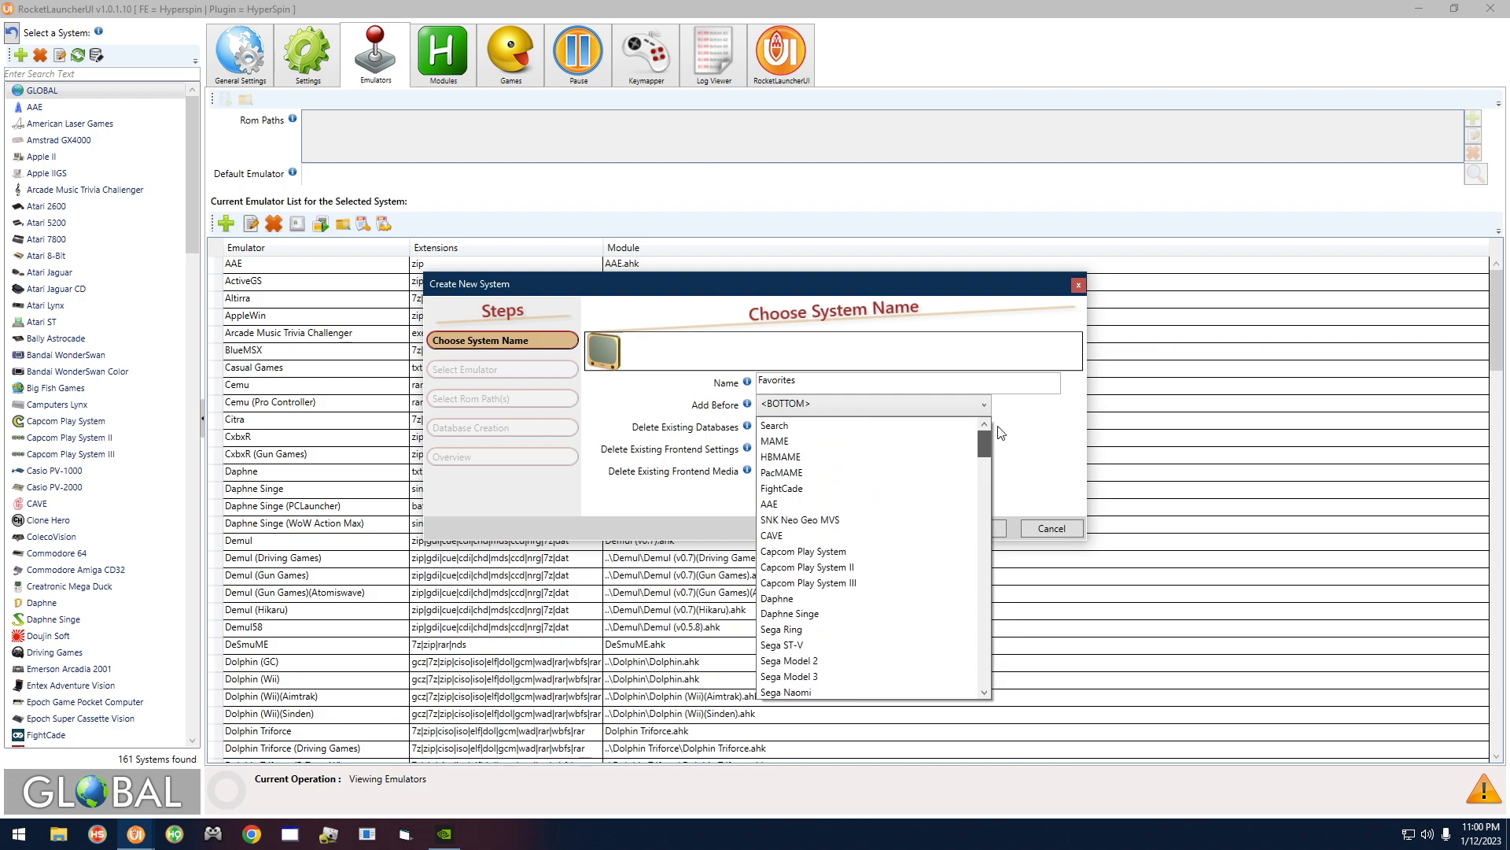
left_click(791, 427)
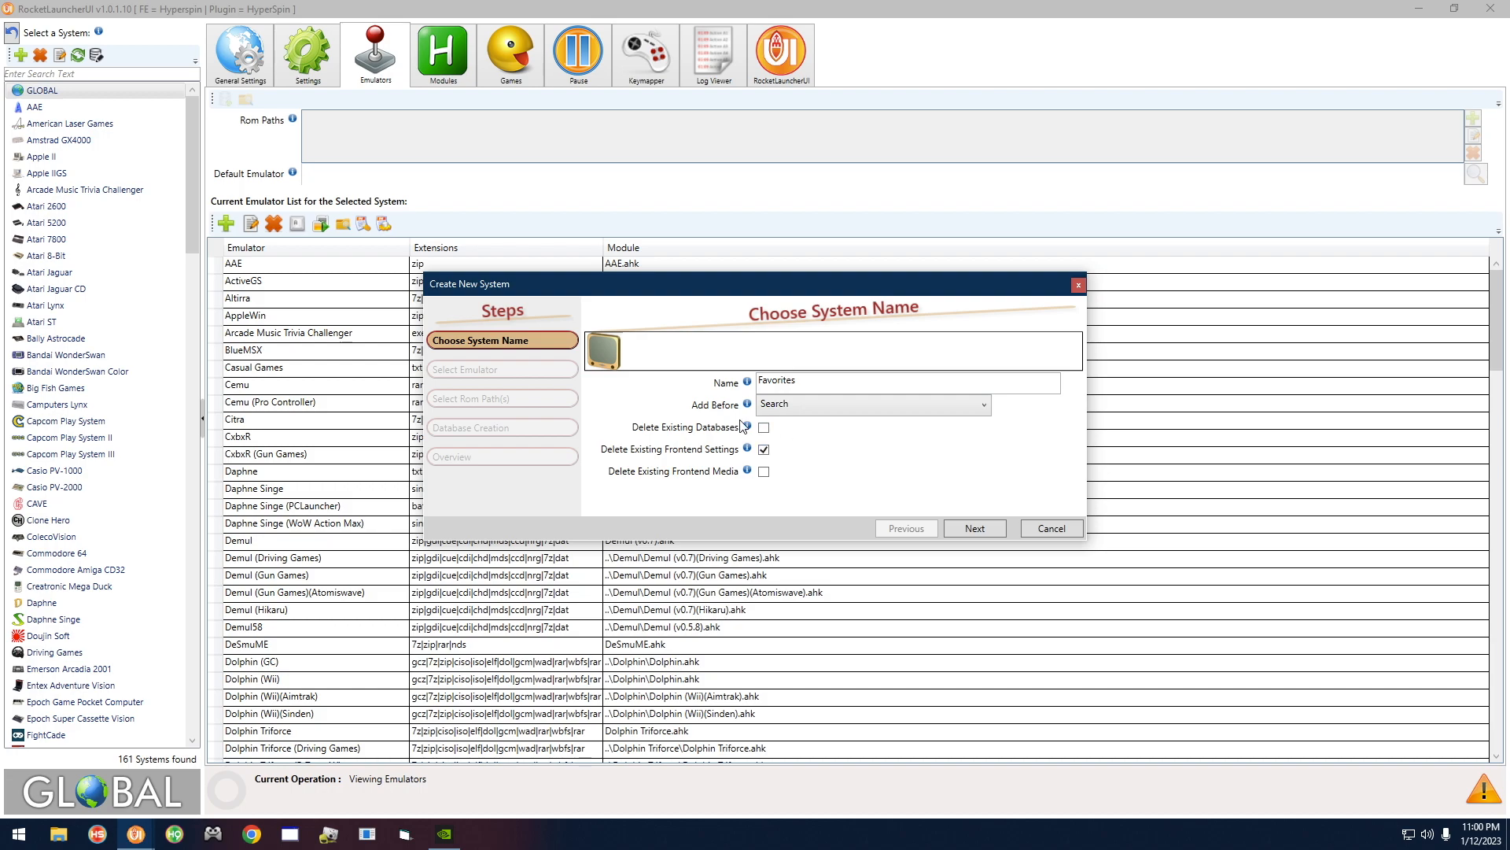
left_click(765, 449)
left_click(988, 527)
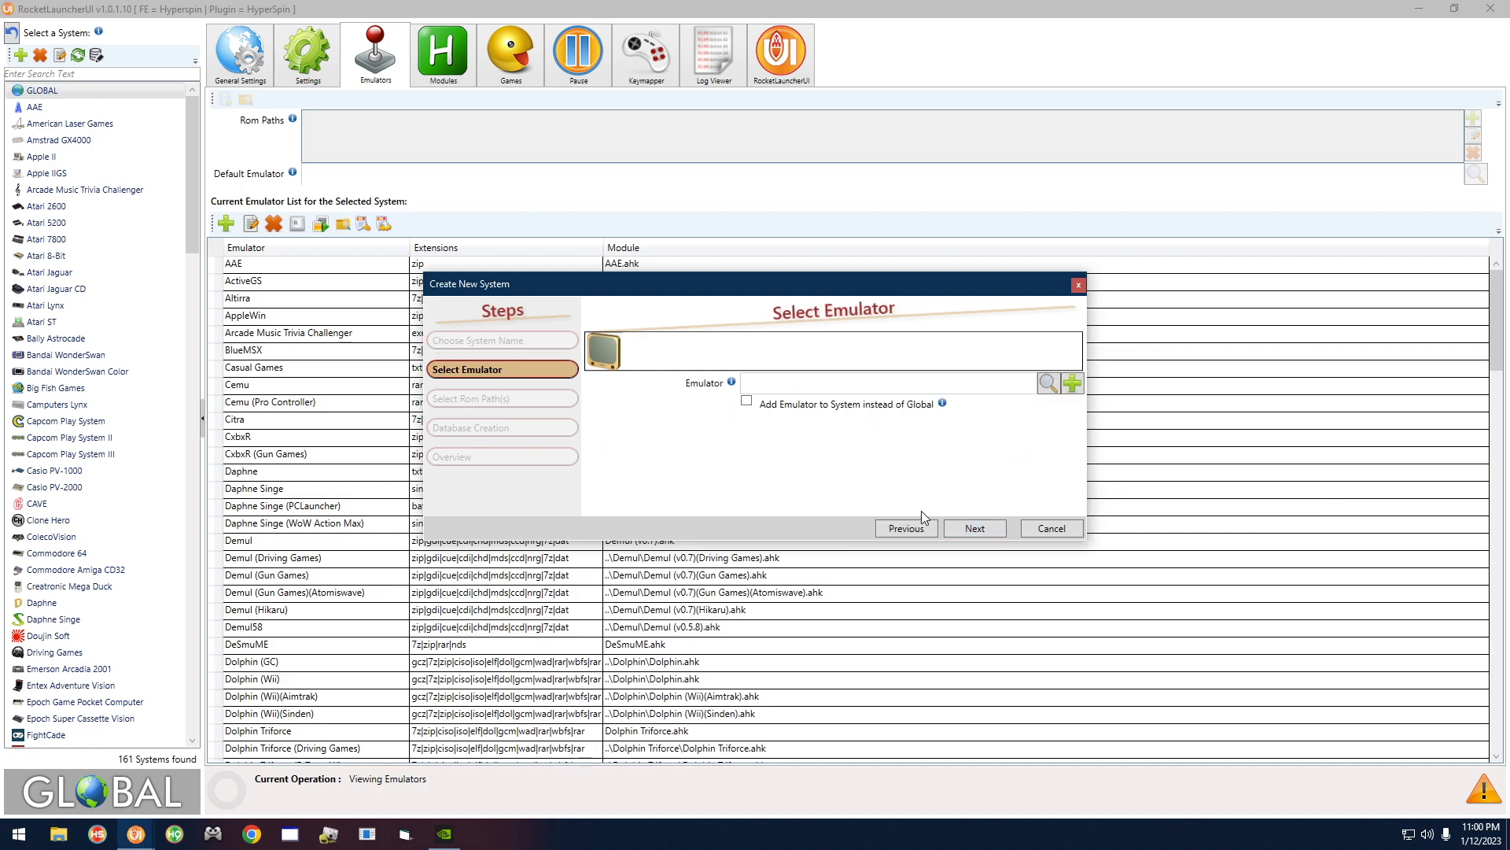
Leave the emulator and ROM paths empty and choose to import the database from a file
left_click(981, 529)
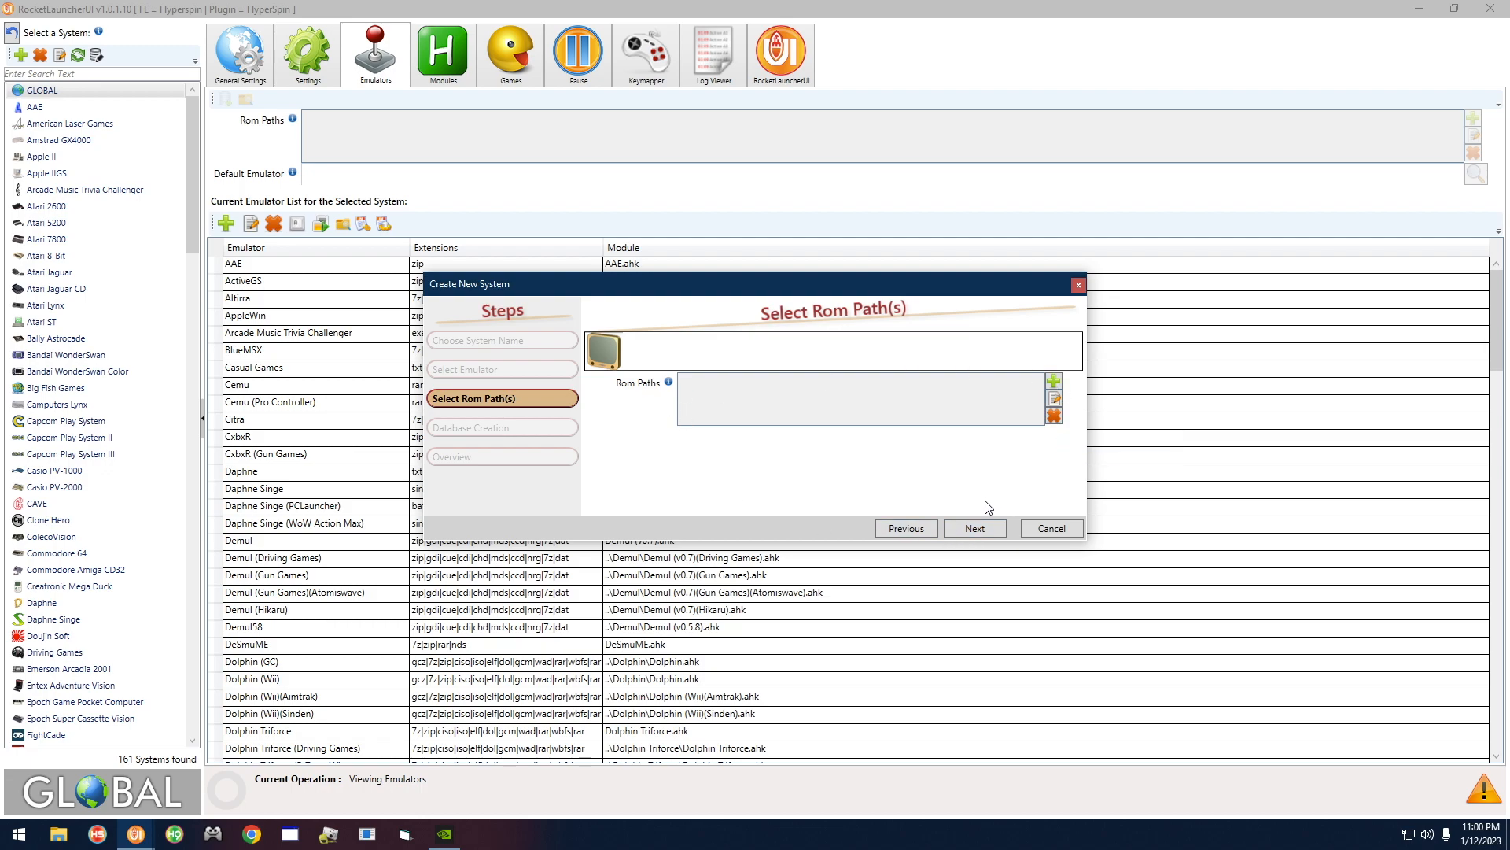
left_click(981, 528)
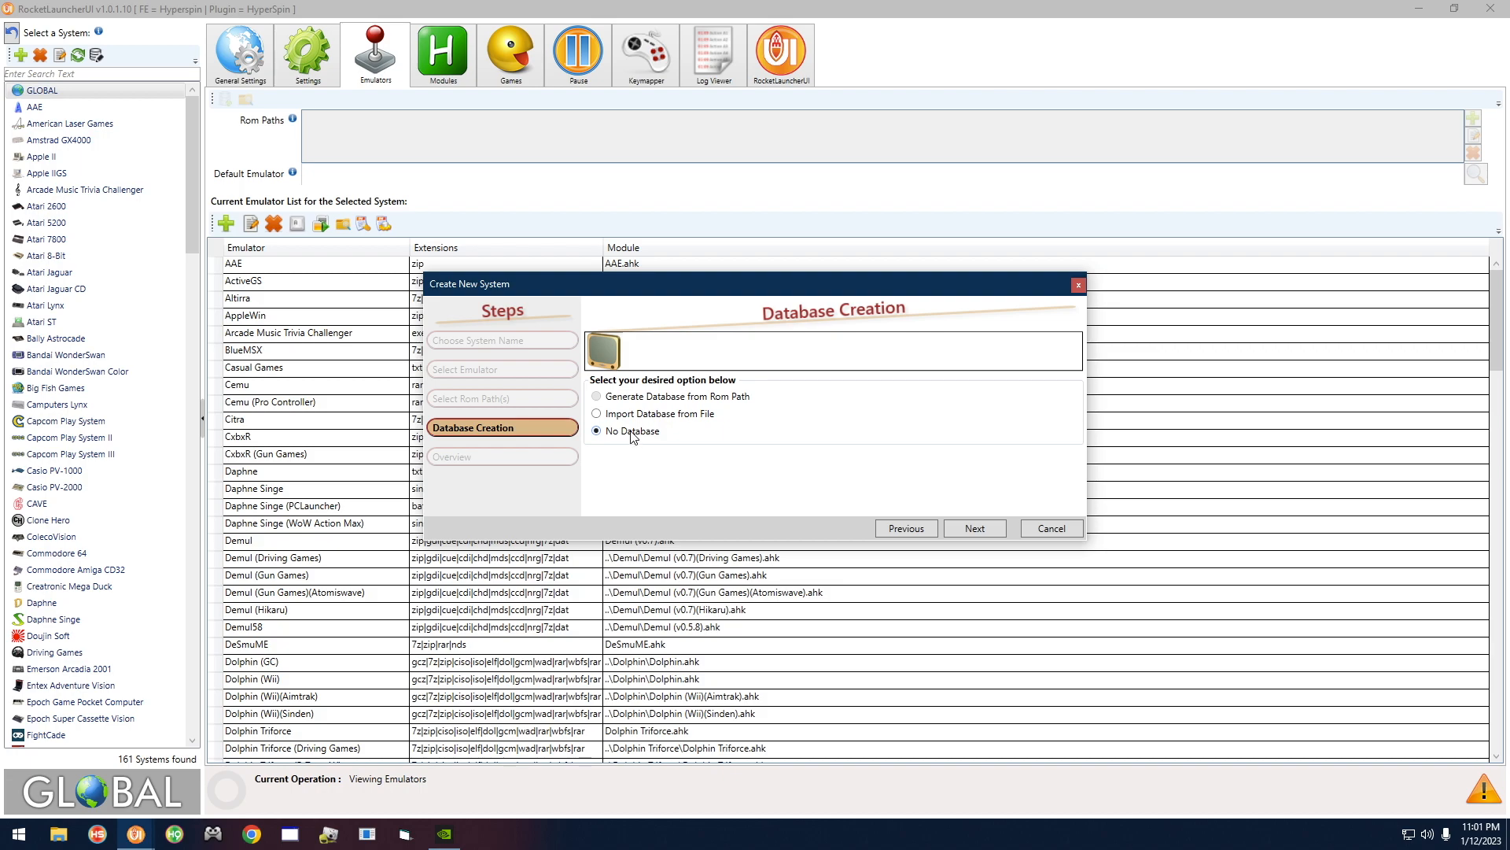
left_click(621, 415)
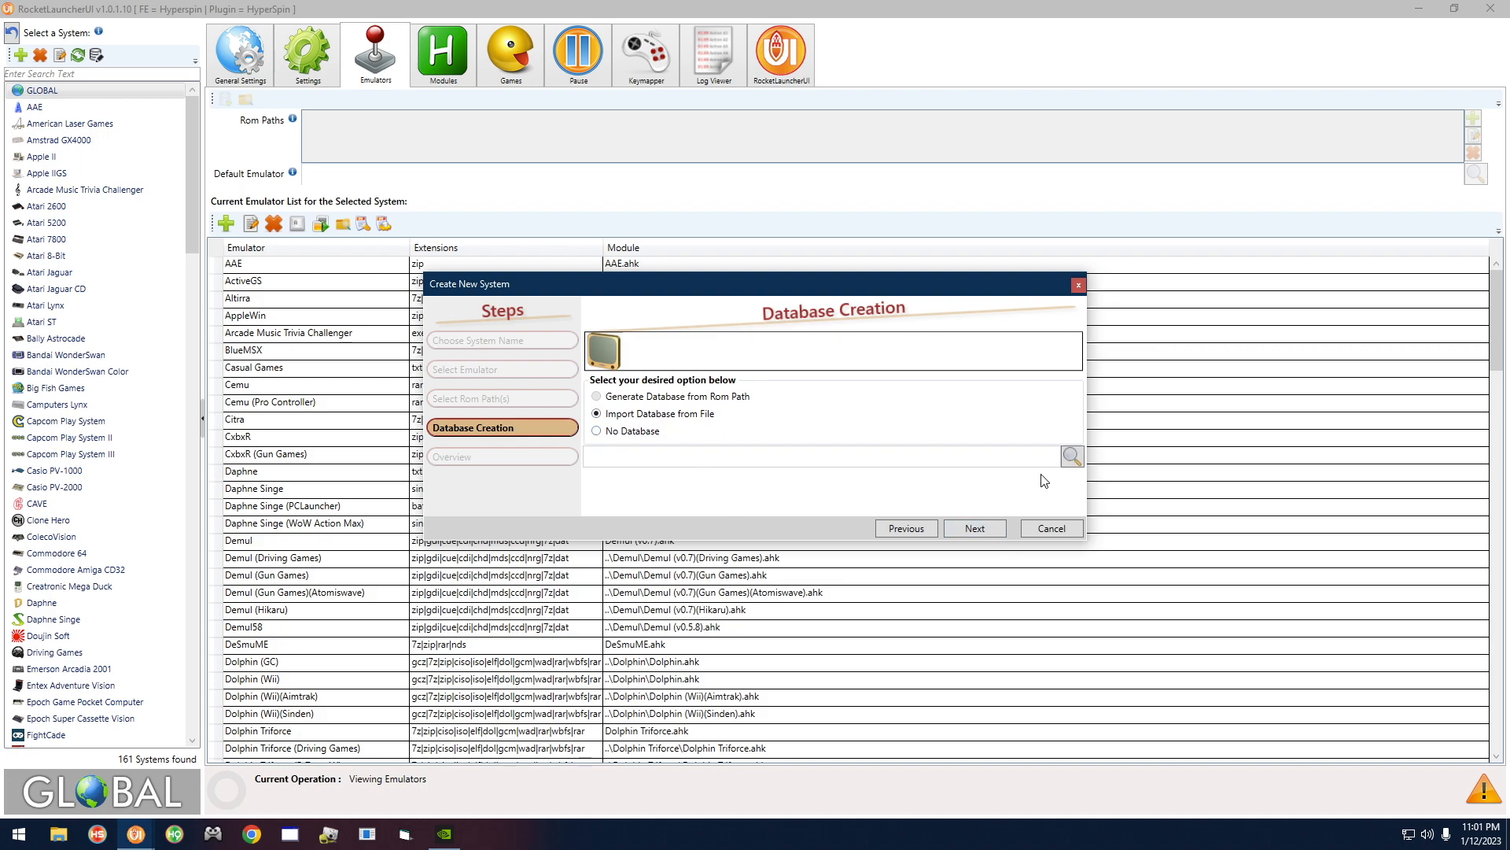
Use AAE.xml from the AAE folder in Databases as the database to import
left_click(1073, 460)
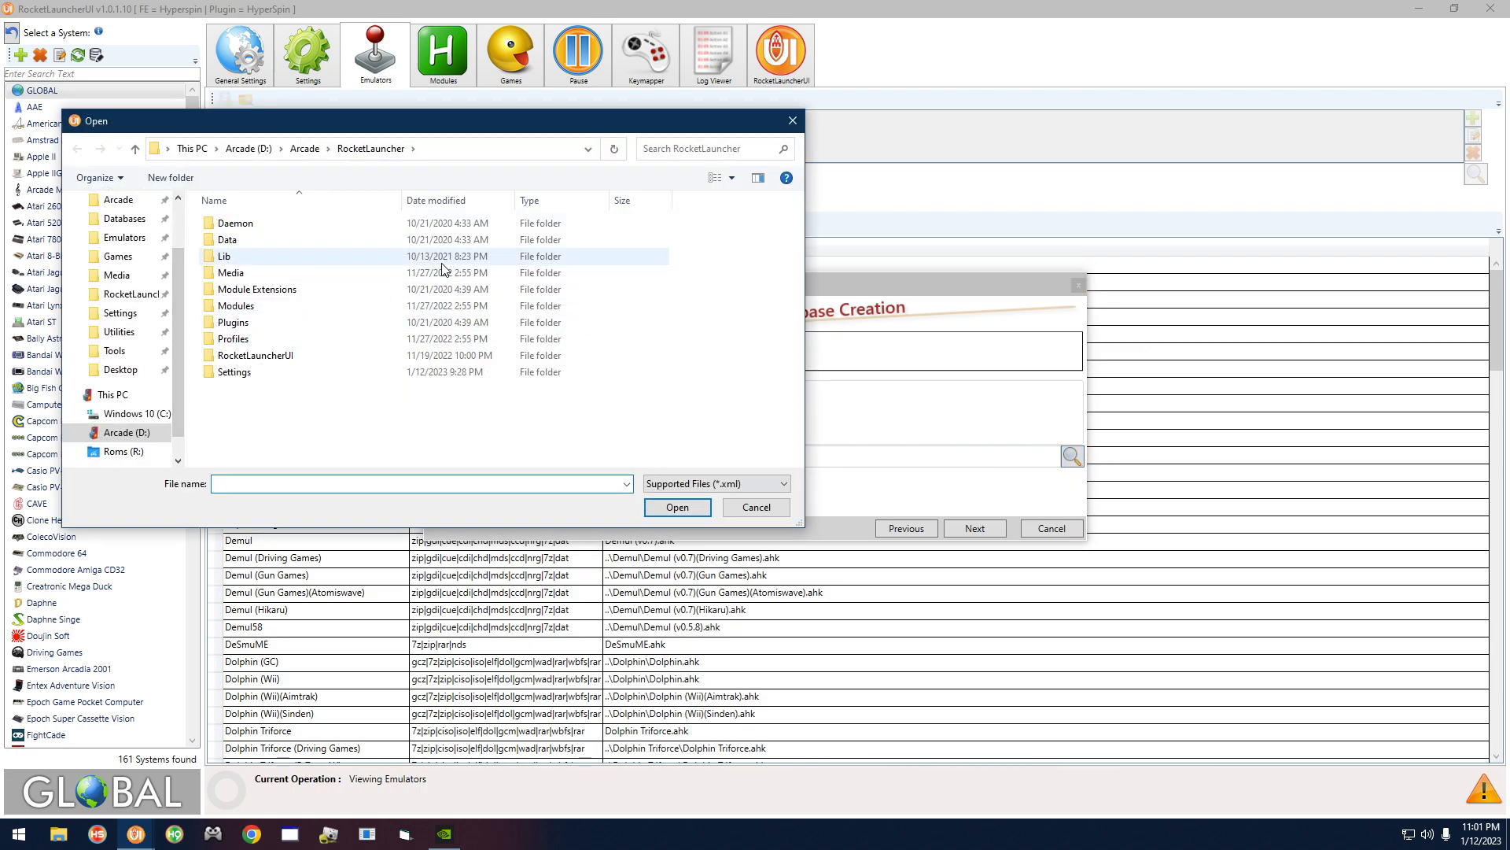
scroll(94, 333, "up", 2)
left_click(119, 289)
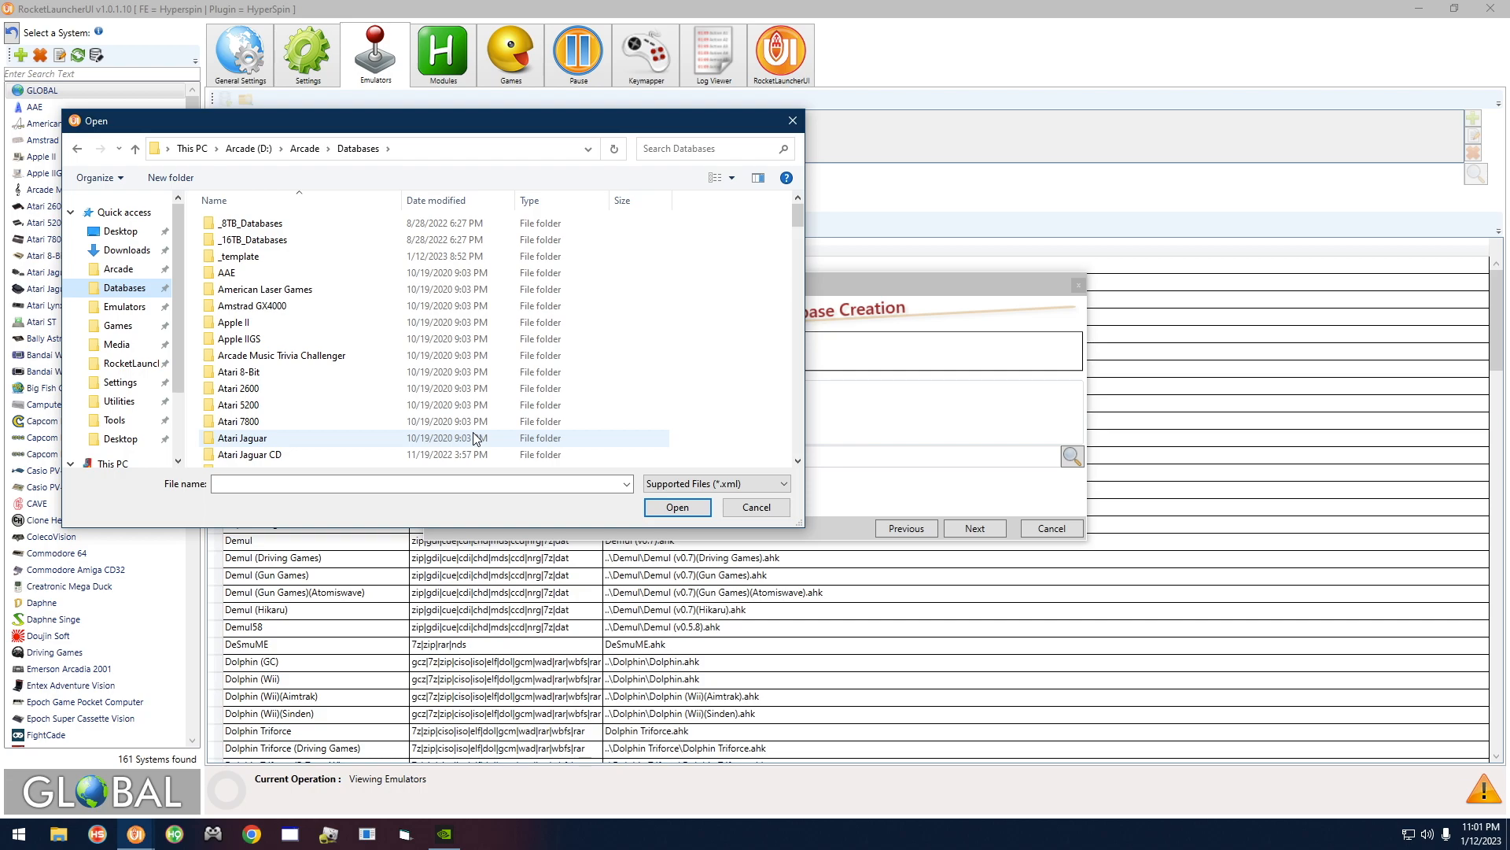
double_click(246, 275)
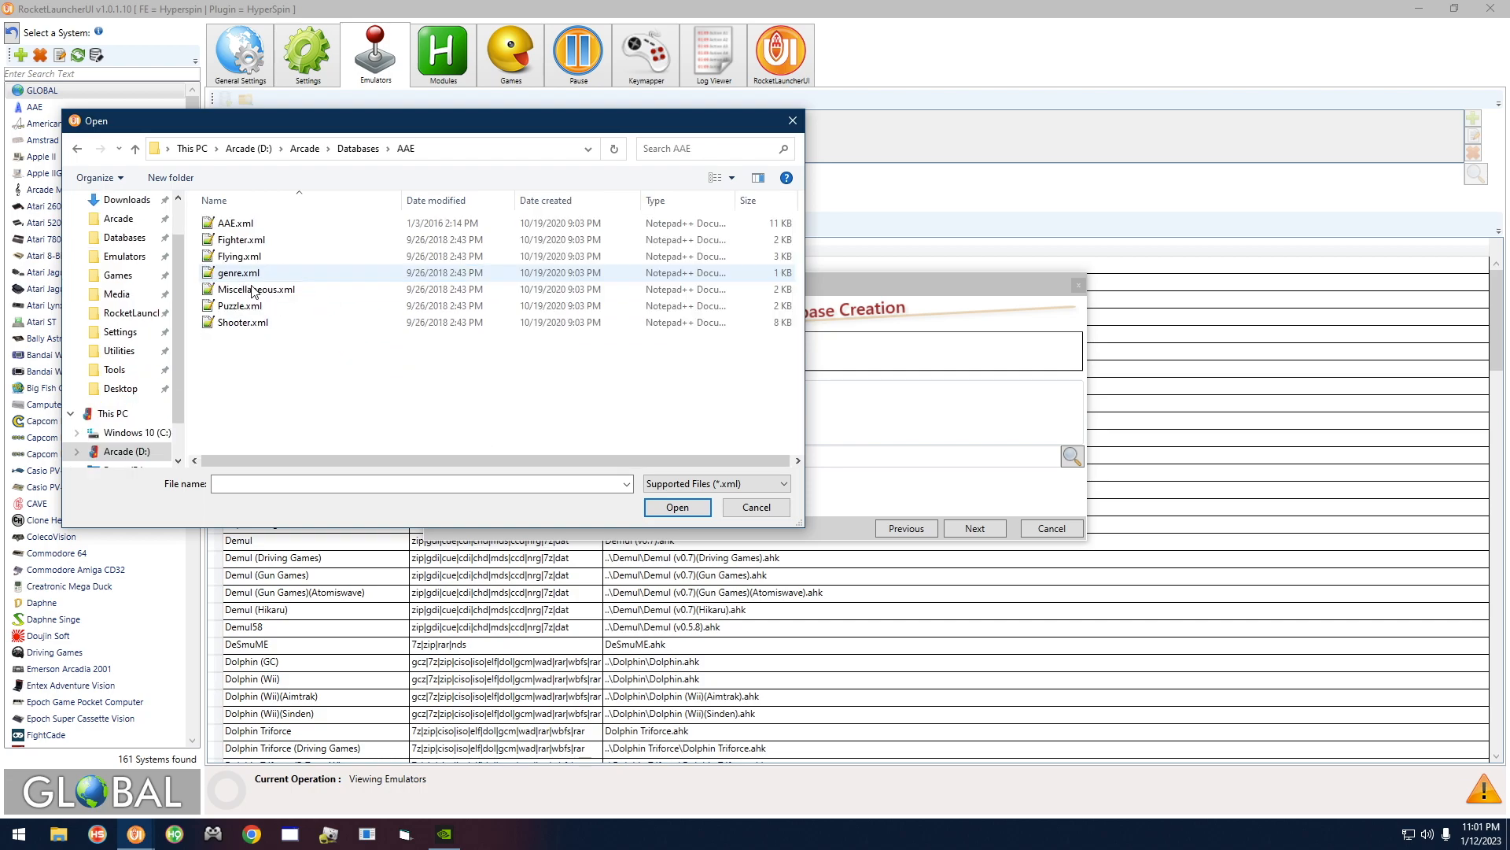
left_click(223, 226)
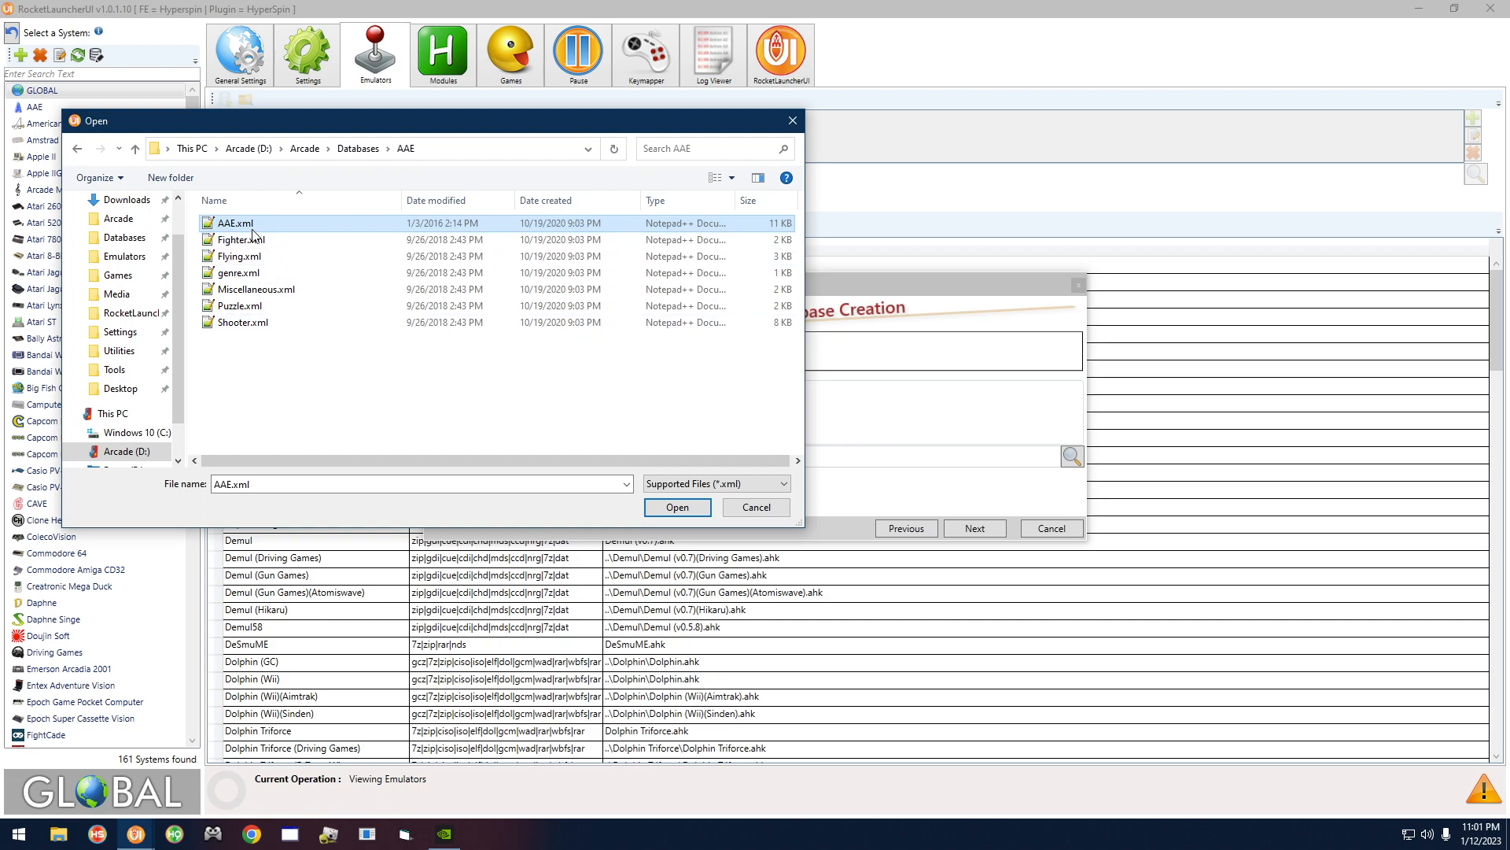
double_click(229, 227)
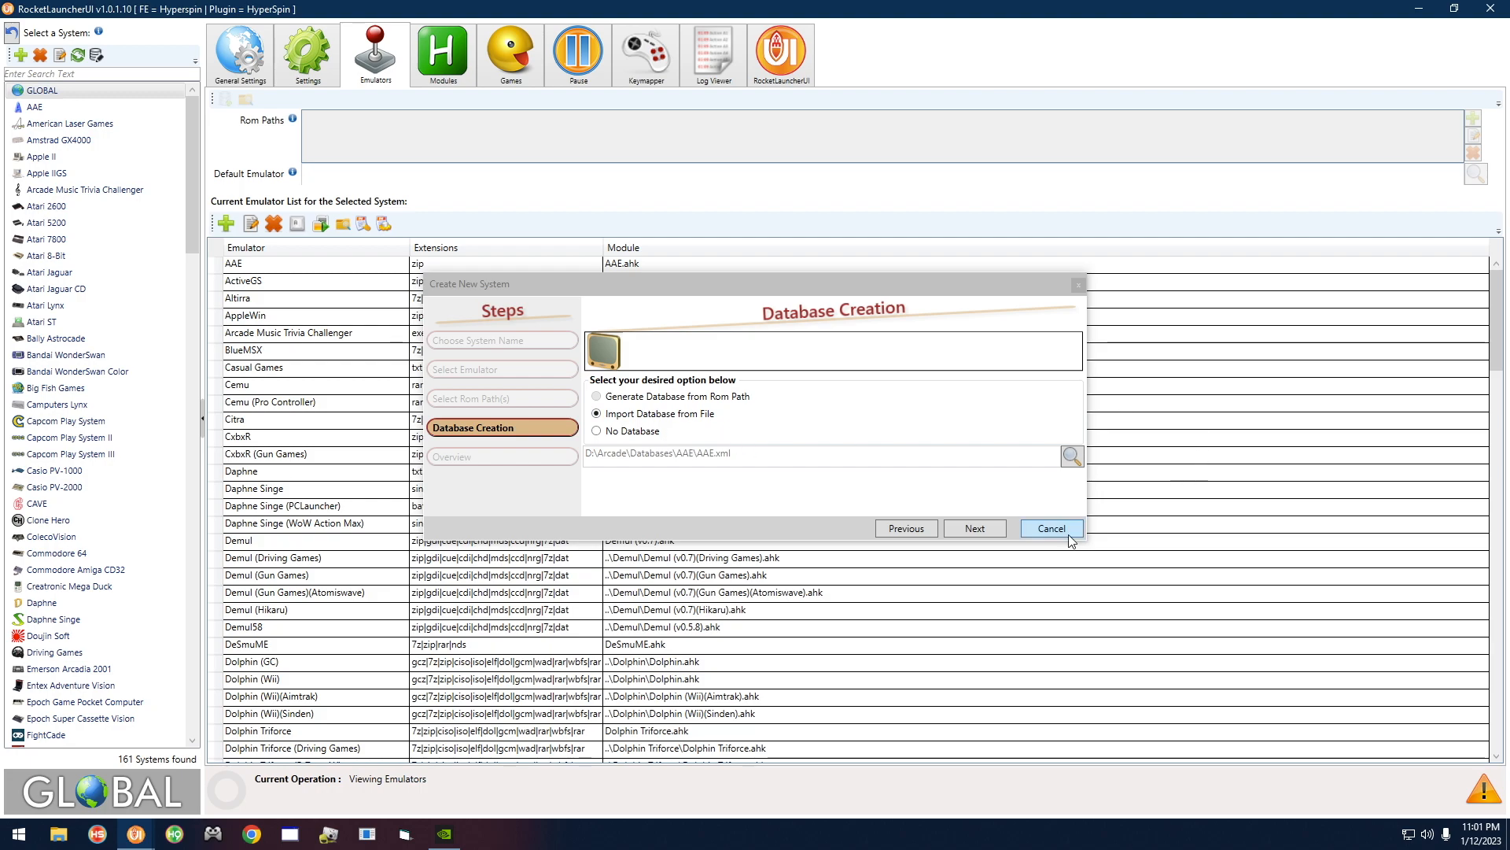
left_click(972, 530)
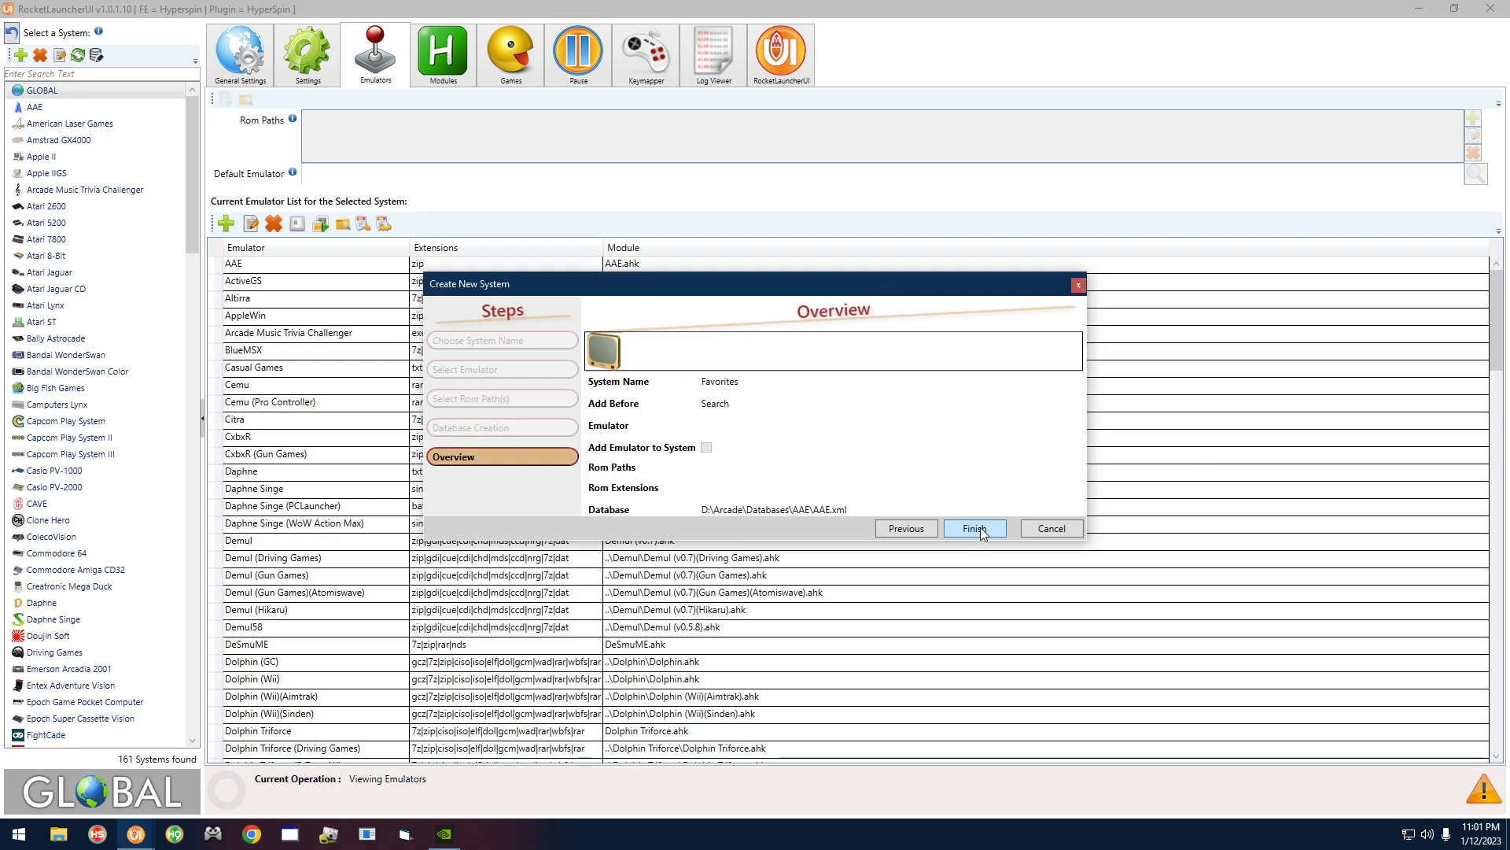
Finish creating the Favorites system and select it in the system list
left_click(977, 532)
left_click(830, 470)
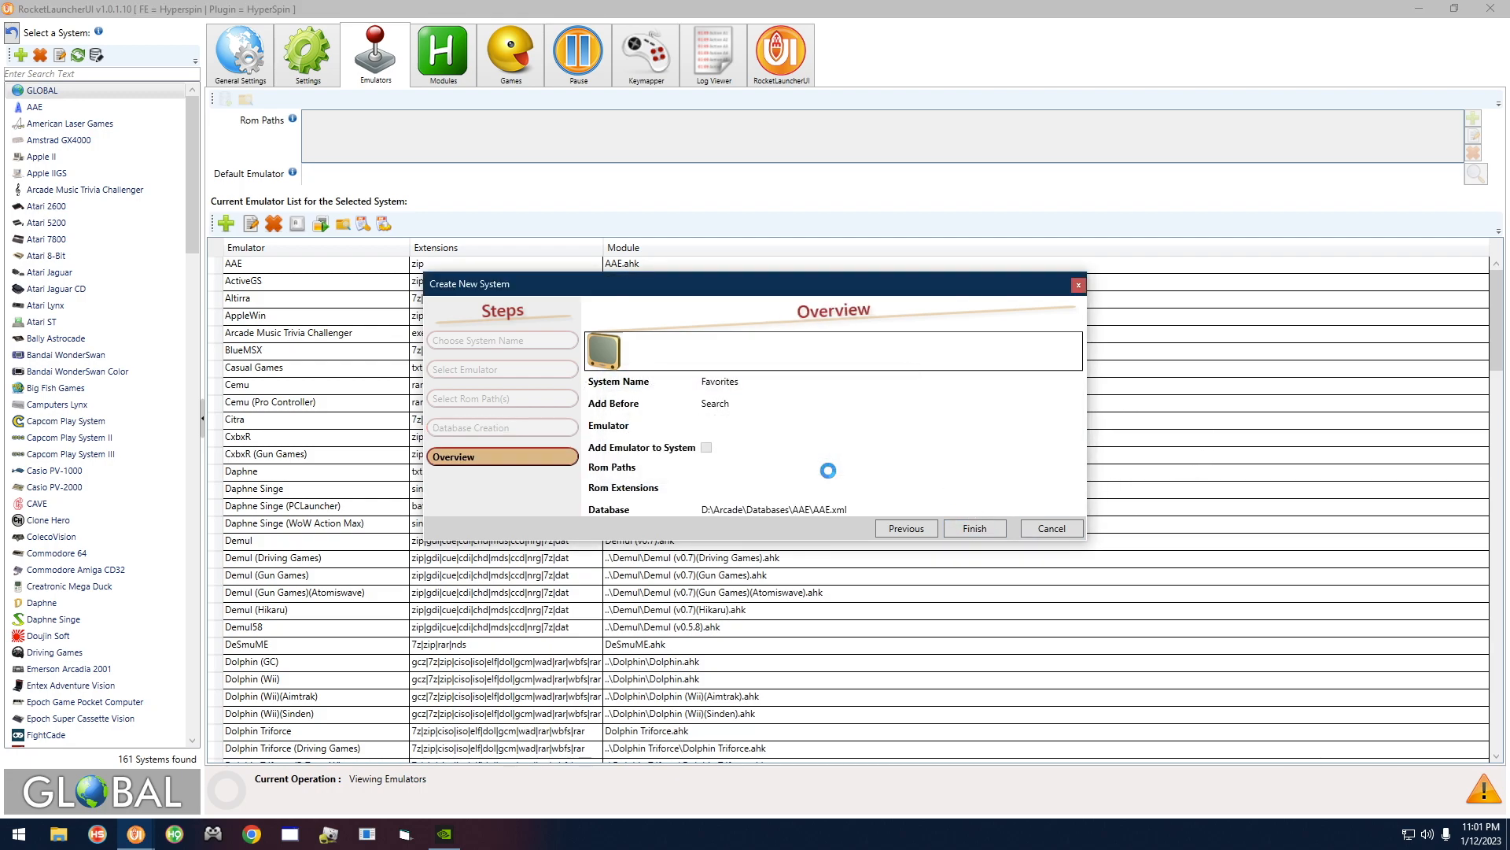
left_click(816, 469)
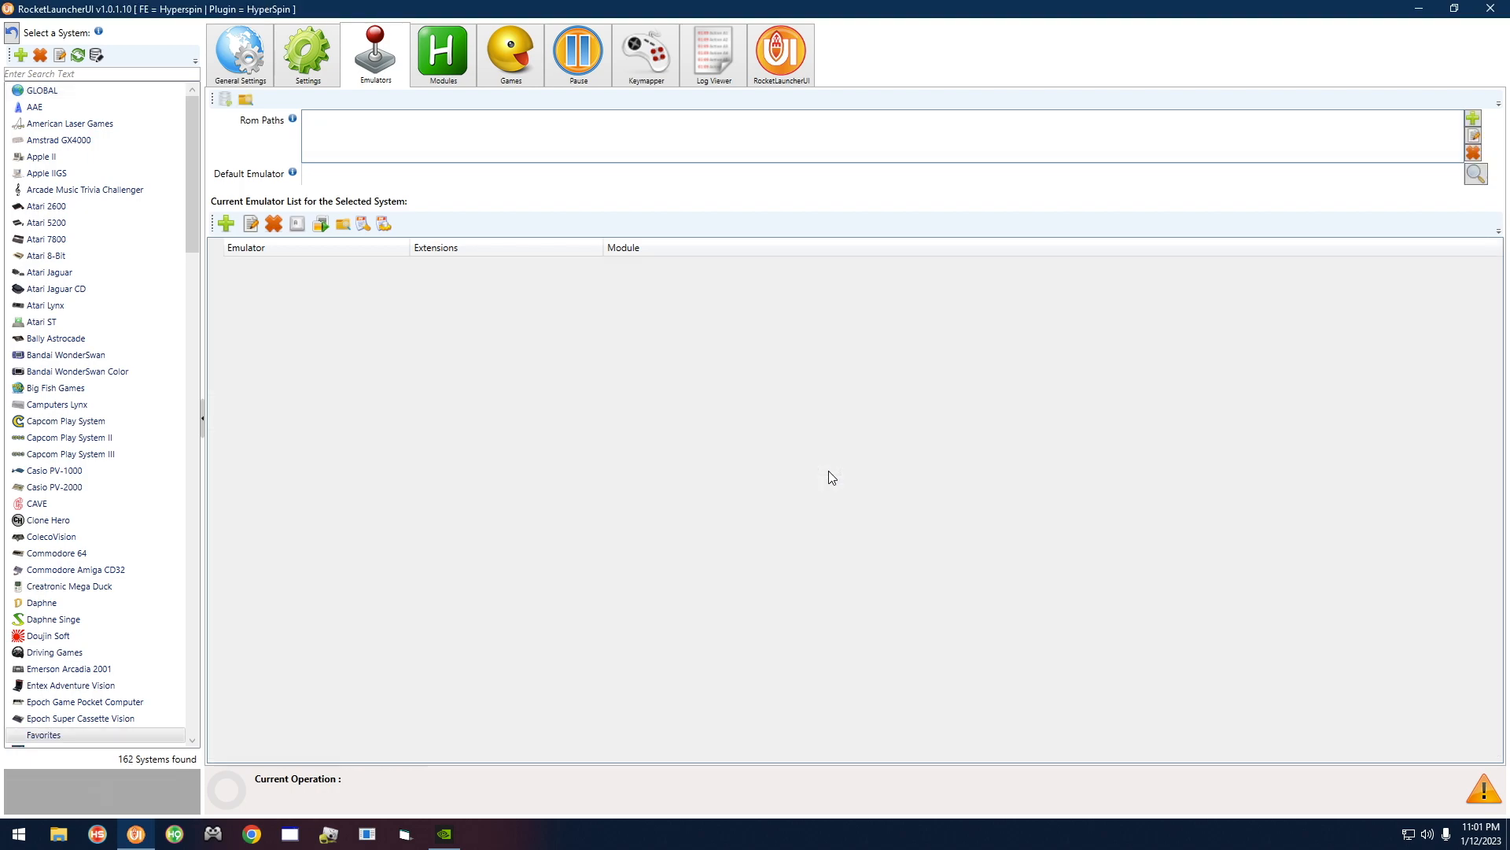
left_click_drag(192, 203, 191, 305)
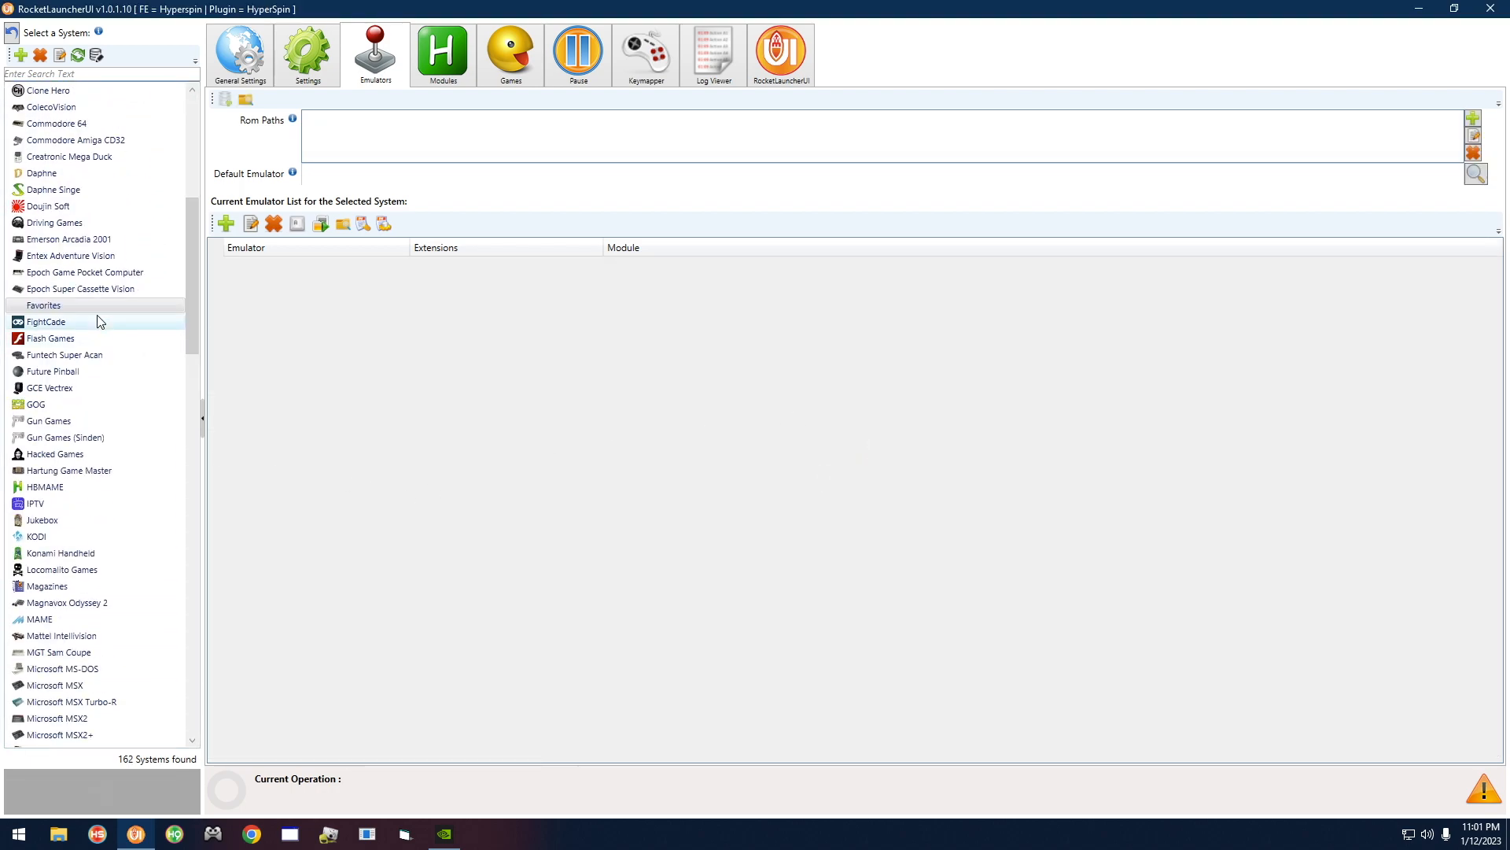
left_click(54, 309)
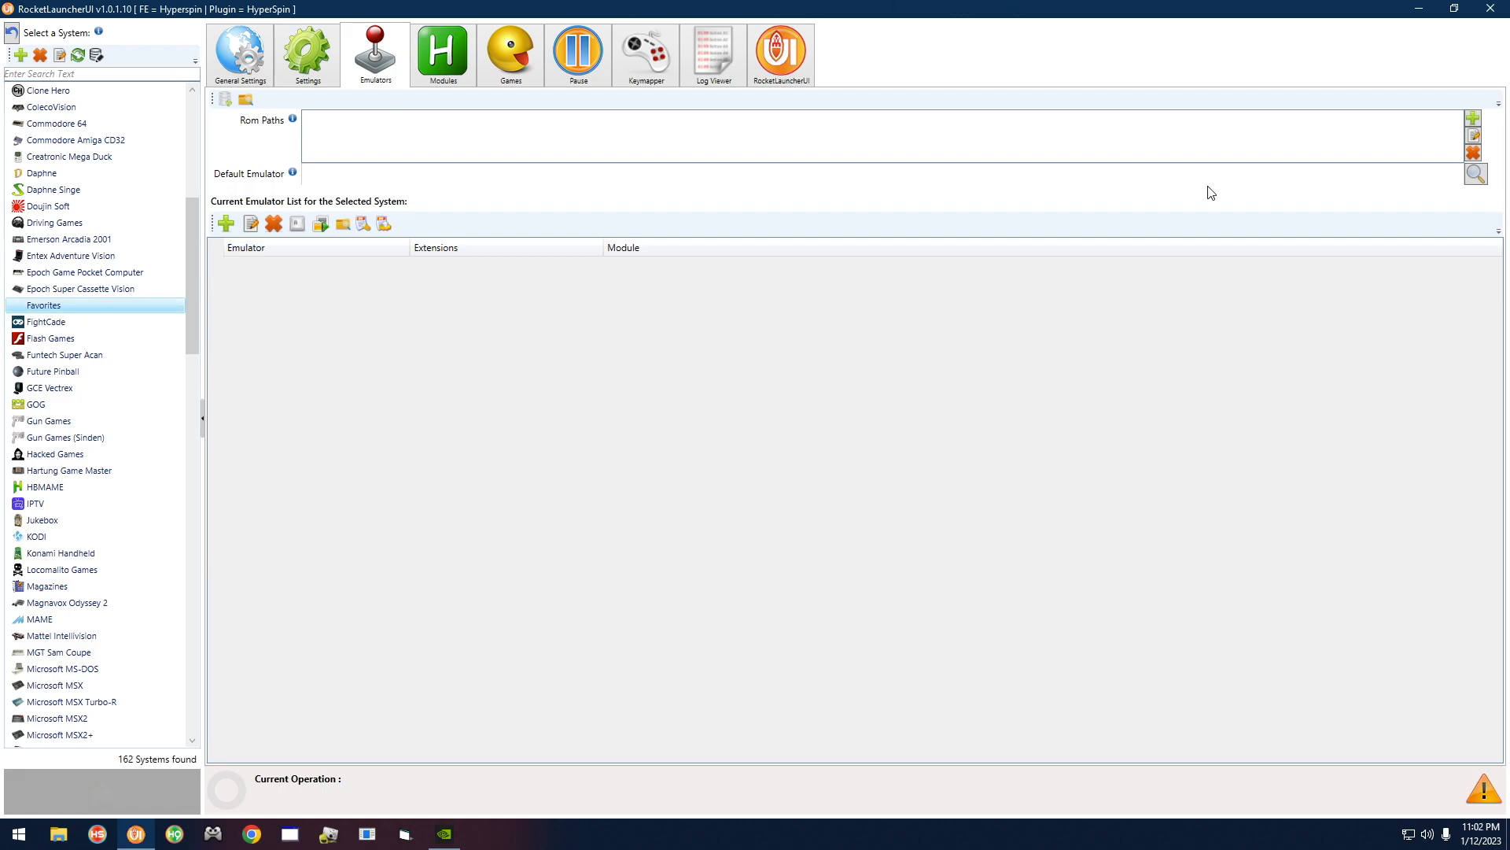
Switch to File Explorer and open Favorites.xml from the Favorites folder in Databases in Notepad++
left_click(1416, 8)
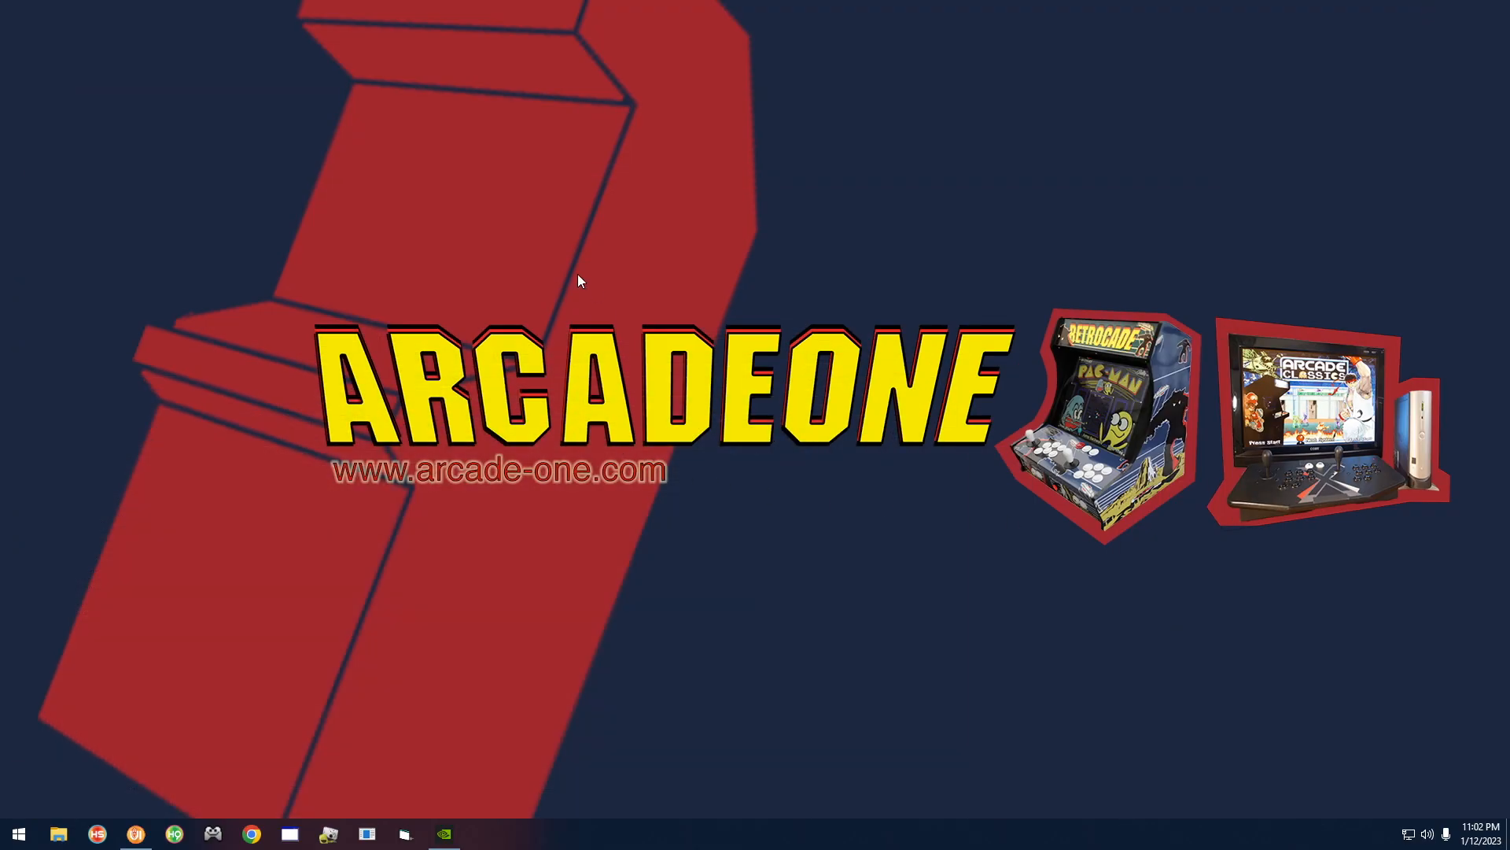
left_click(58, 834)
left_click_drag(650, 110, 473, 66)
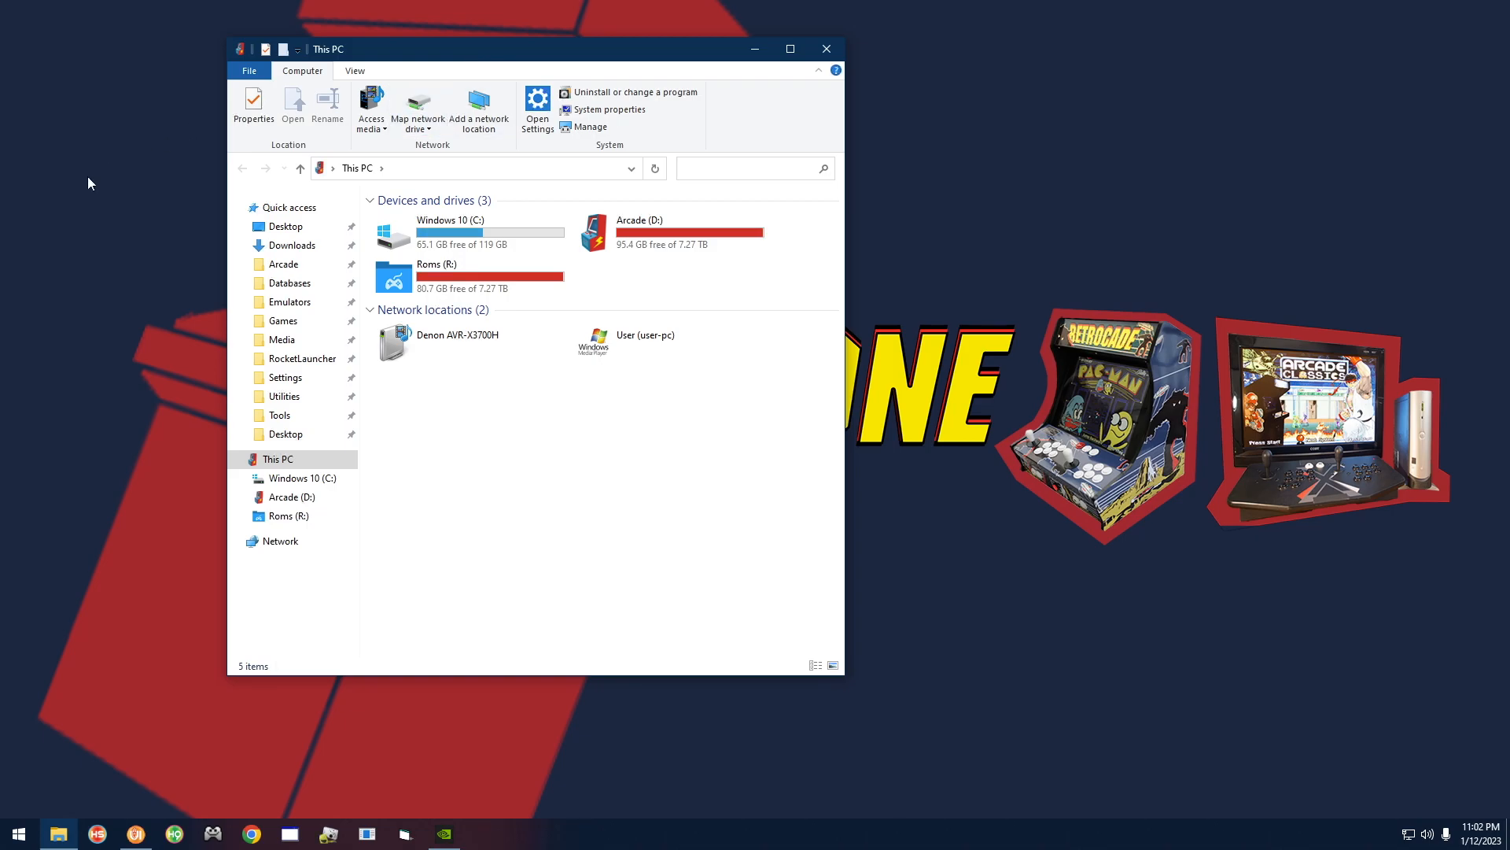
left_click(284, 287)
left_click(452, 391)
key("f")
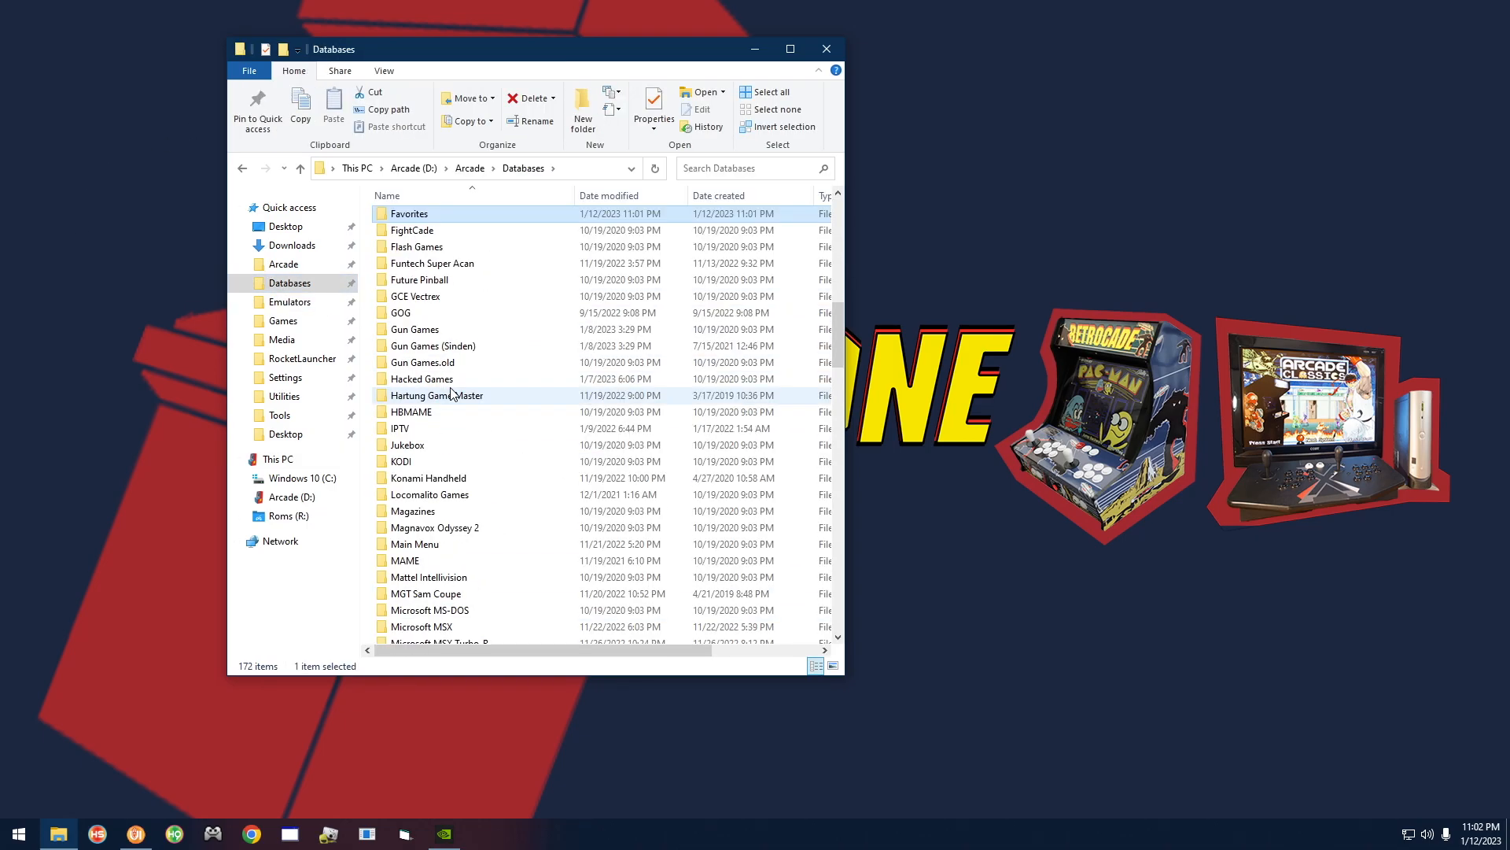
double_click(415, 216)
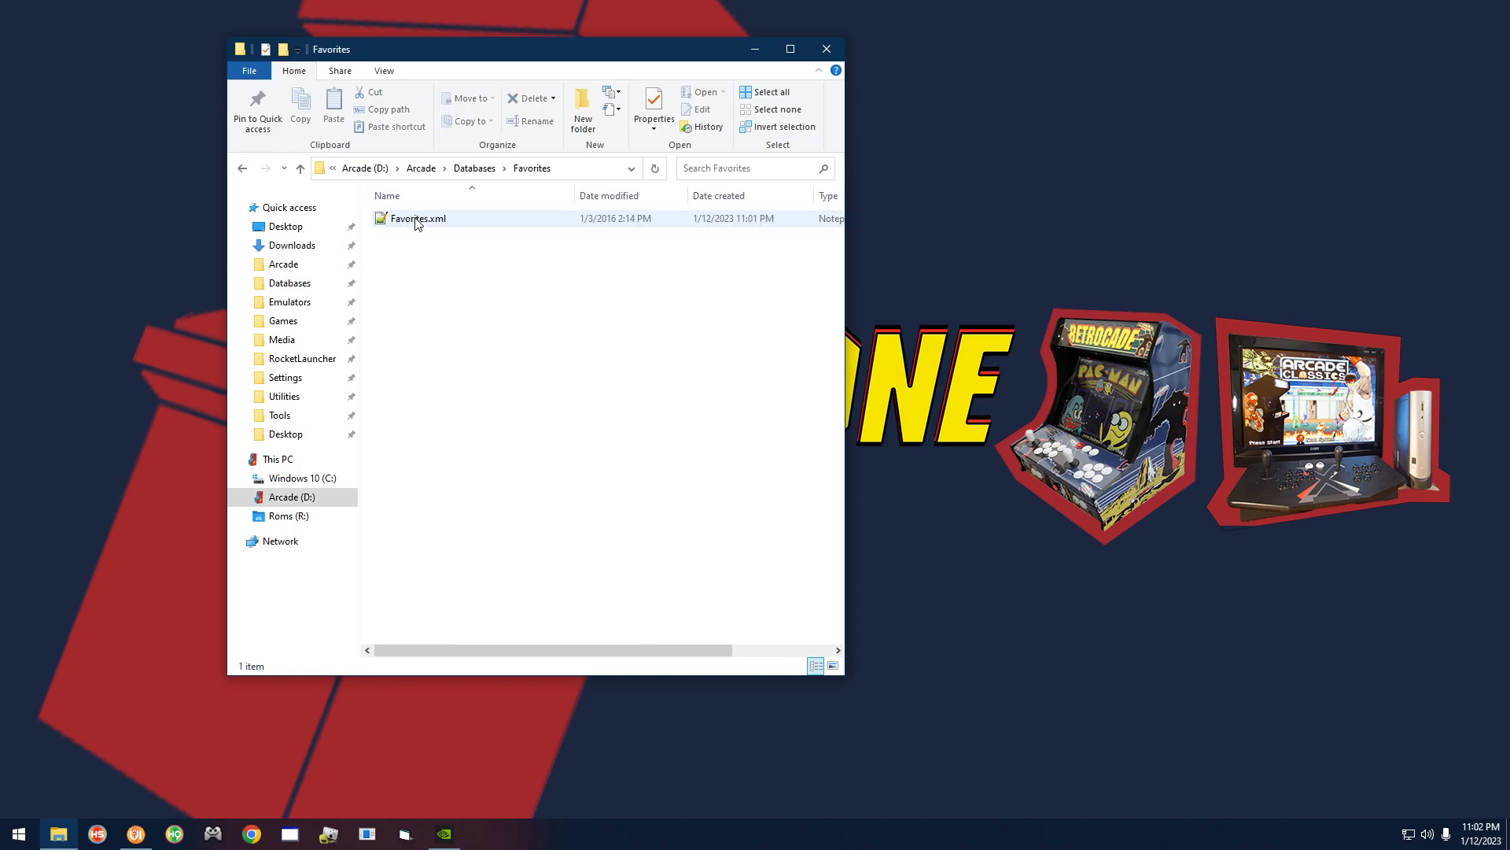
left_click(402, 224)
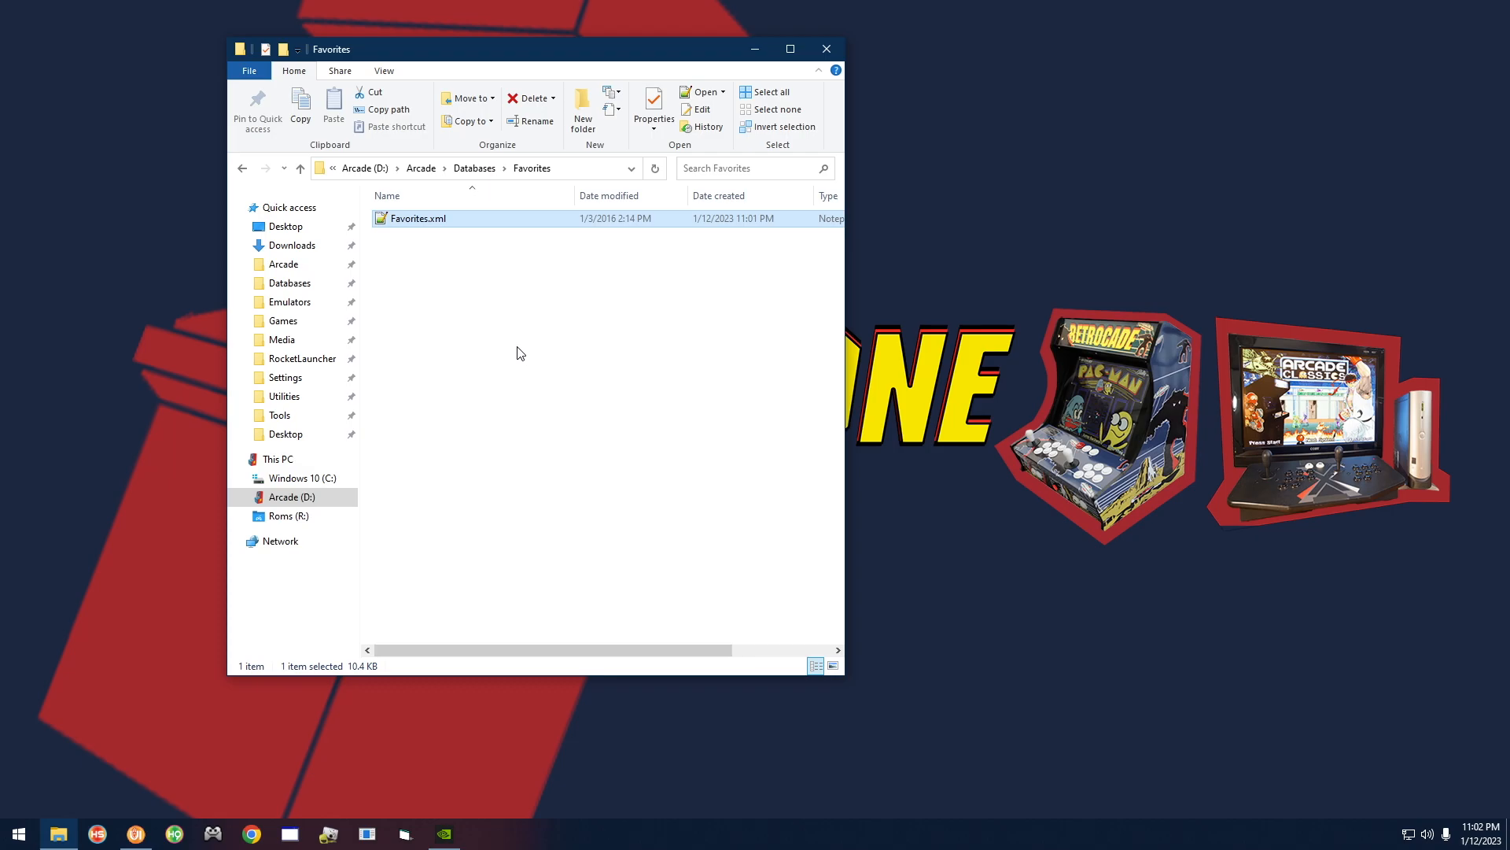
double_click(427, 218)
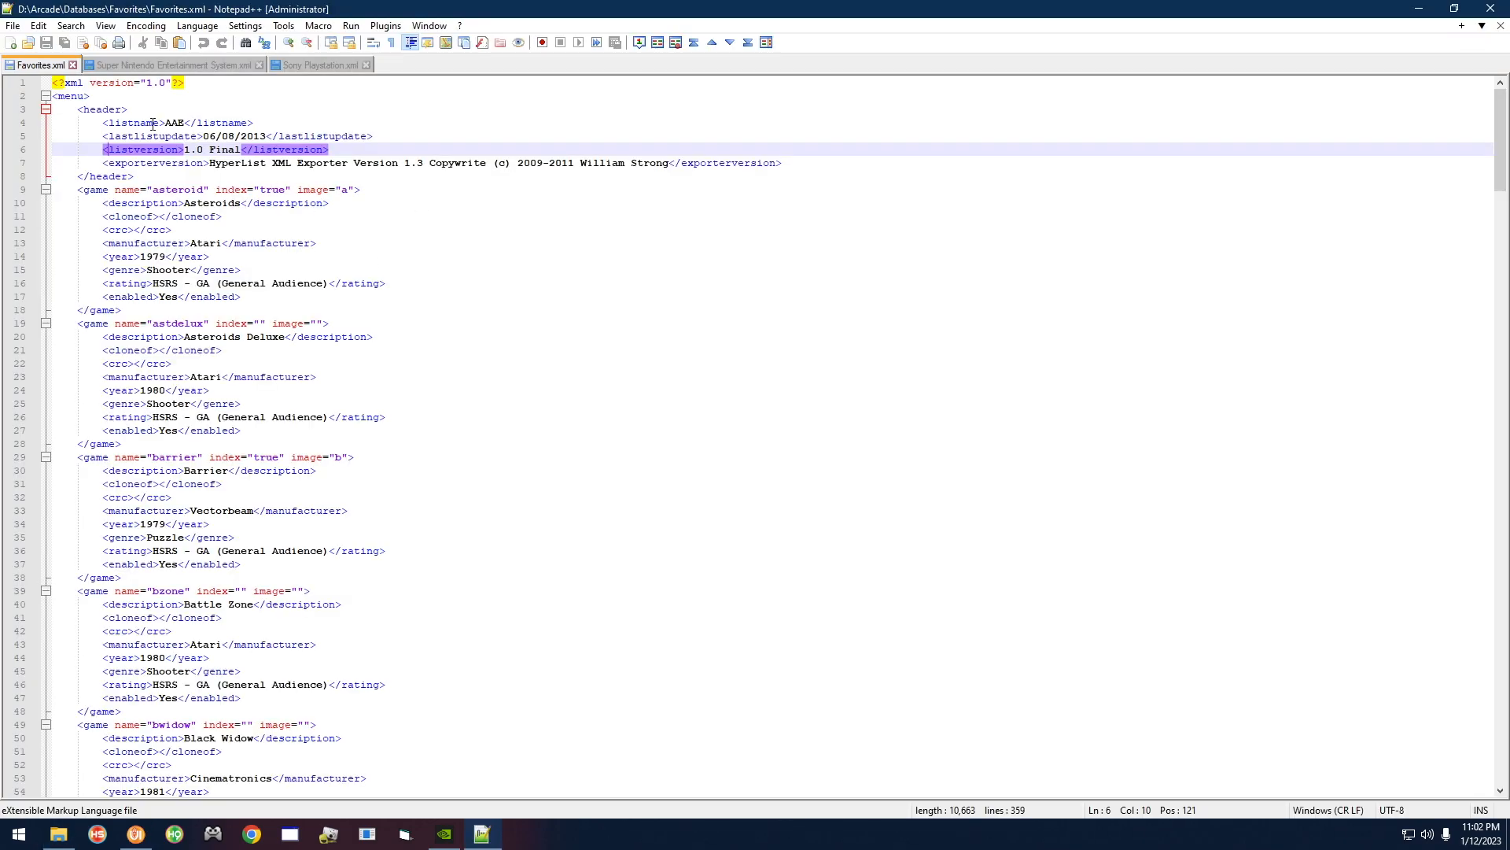
Delete all game entries from Favorites.xml, keeping only the header and the enclosing menu tags
left_click_drag(123, 110, 130, 111)
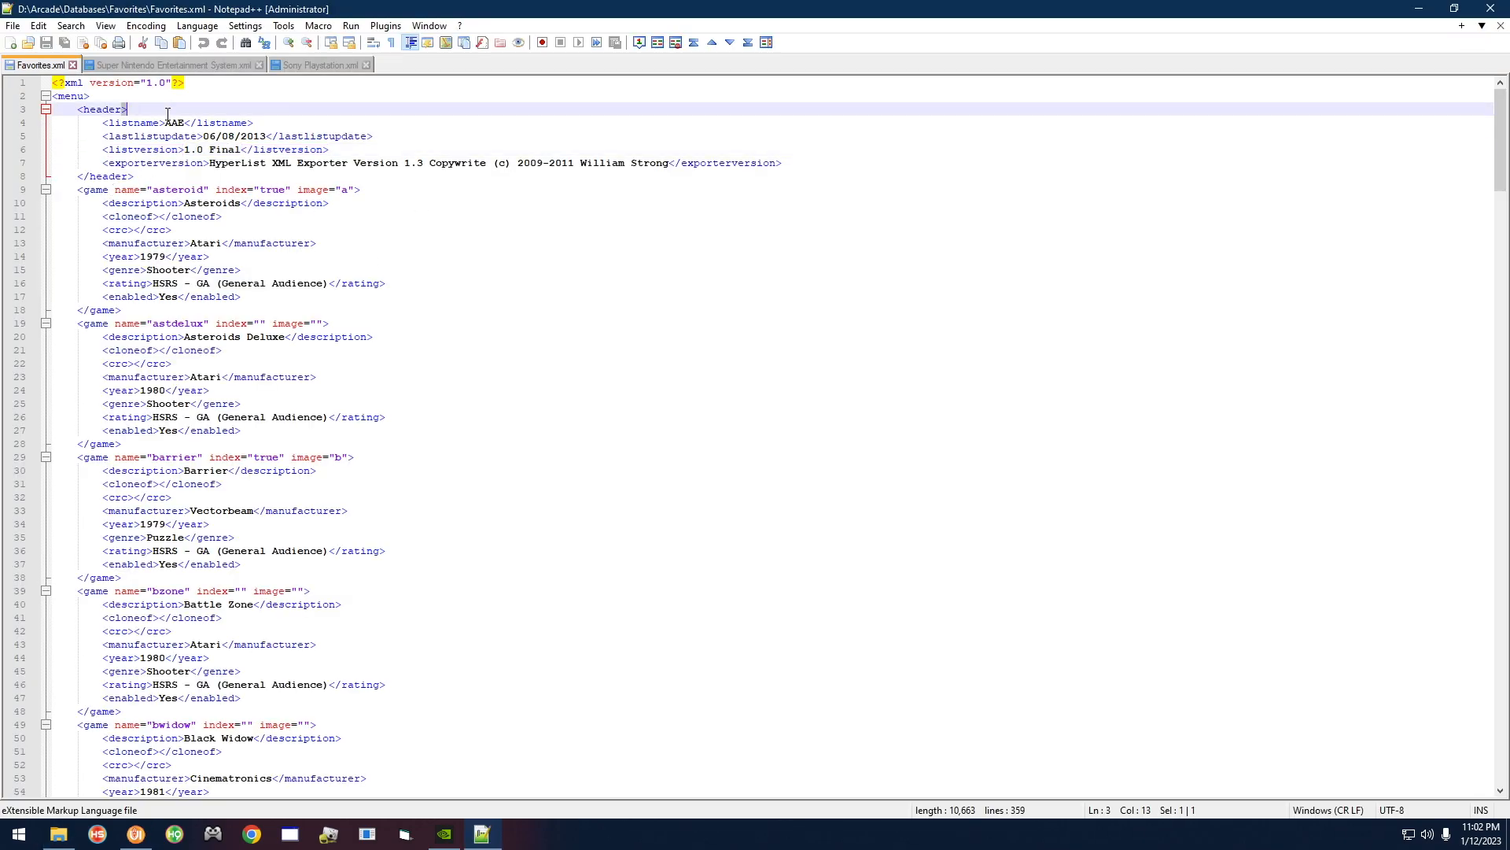
scroll(263, 358, "down", 20)
scroll(324, 470, "up", 20)
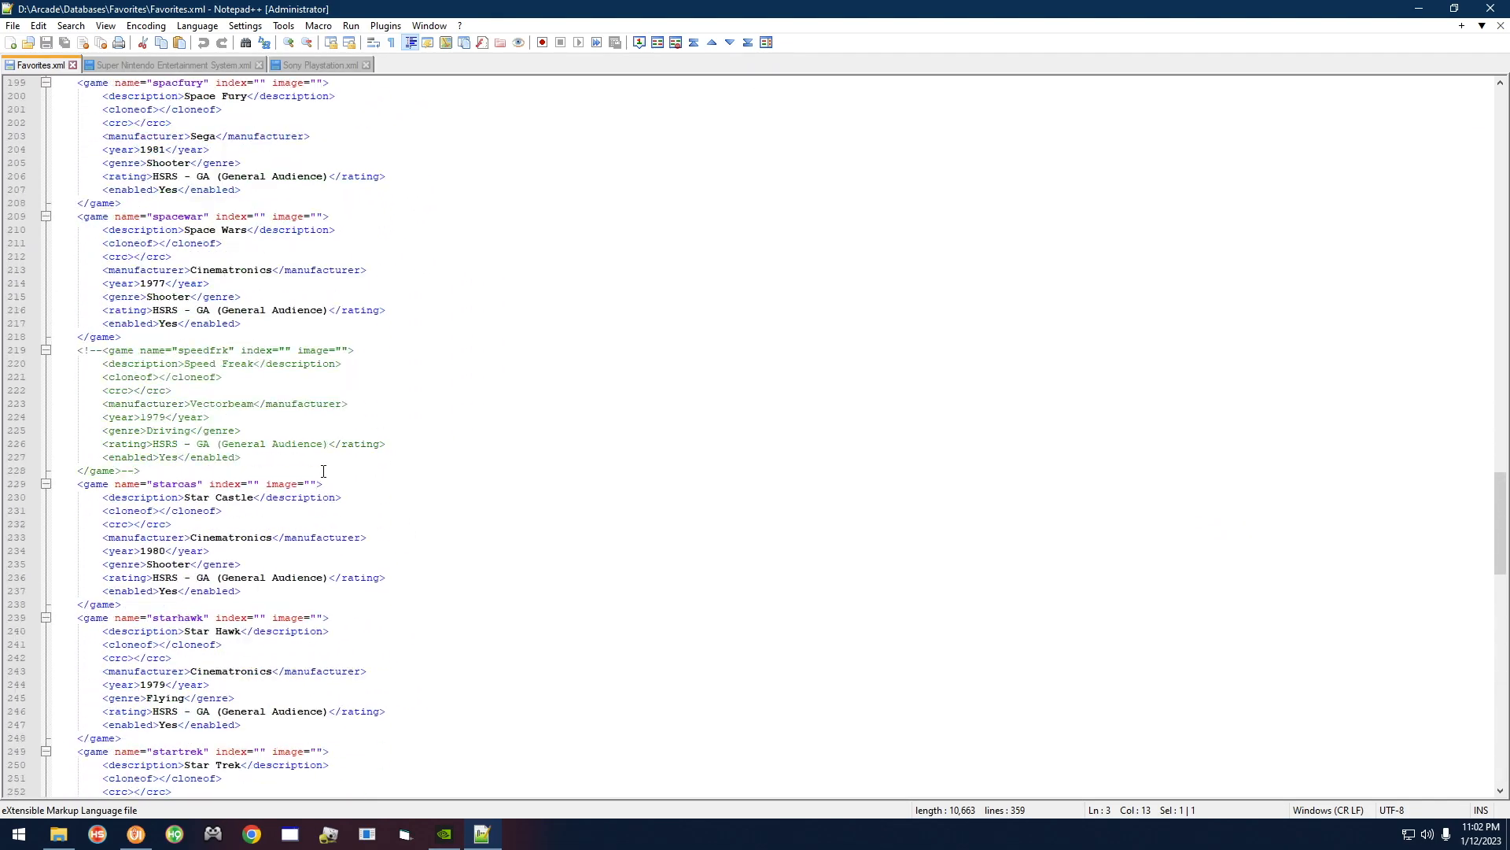
scroll(323, 470, "down", 20)
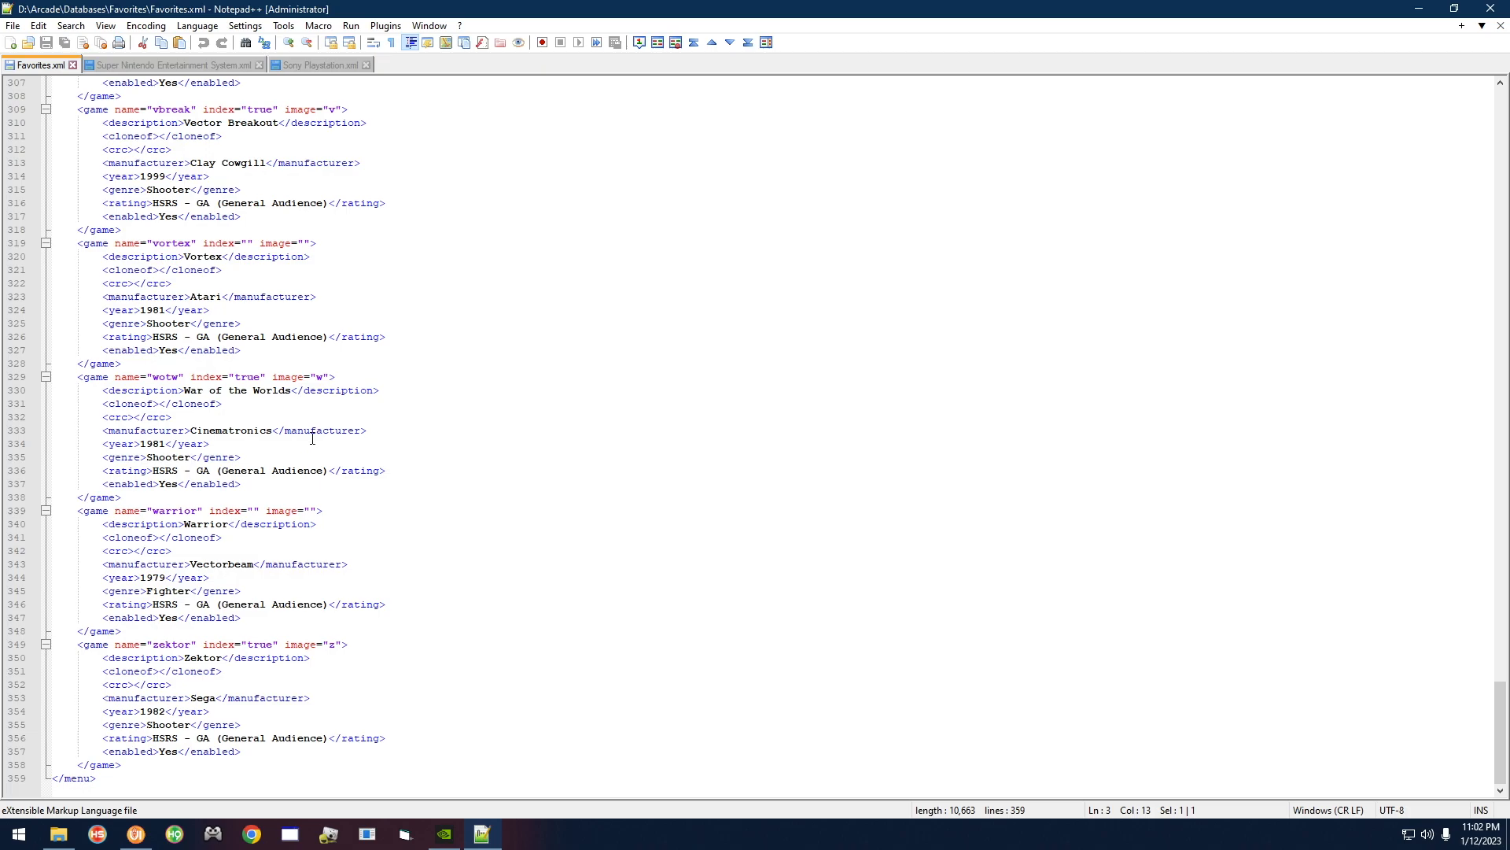
scroll(182, 731, "up", 20)
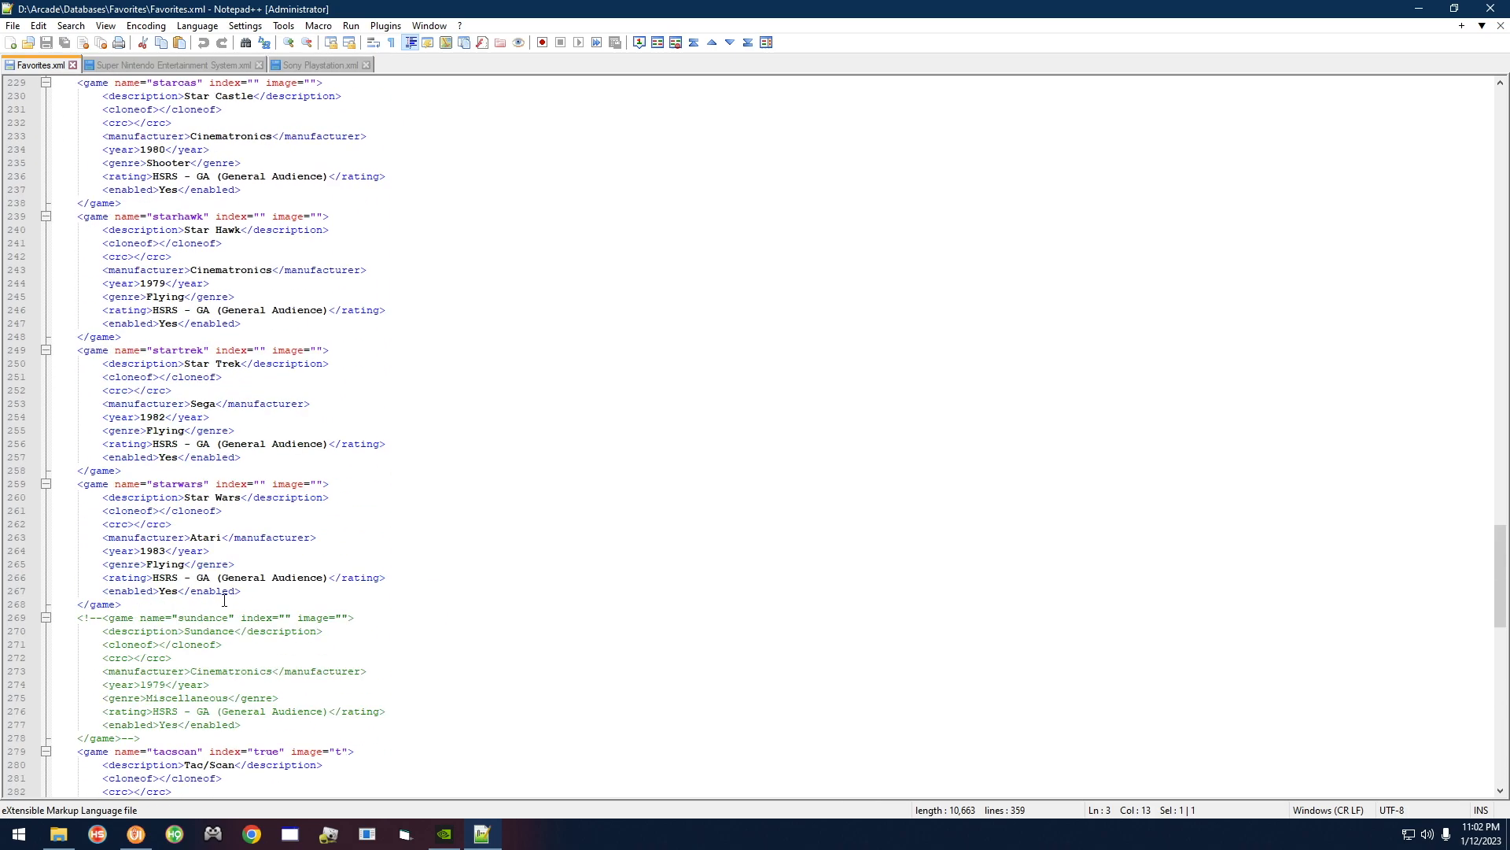
scroll(219, 536, "down", 20)
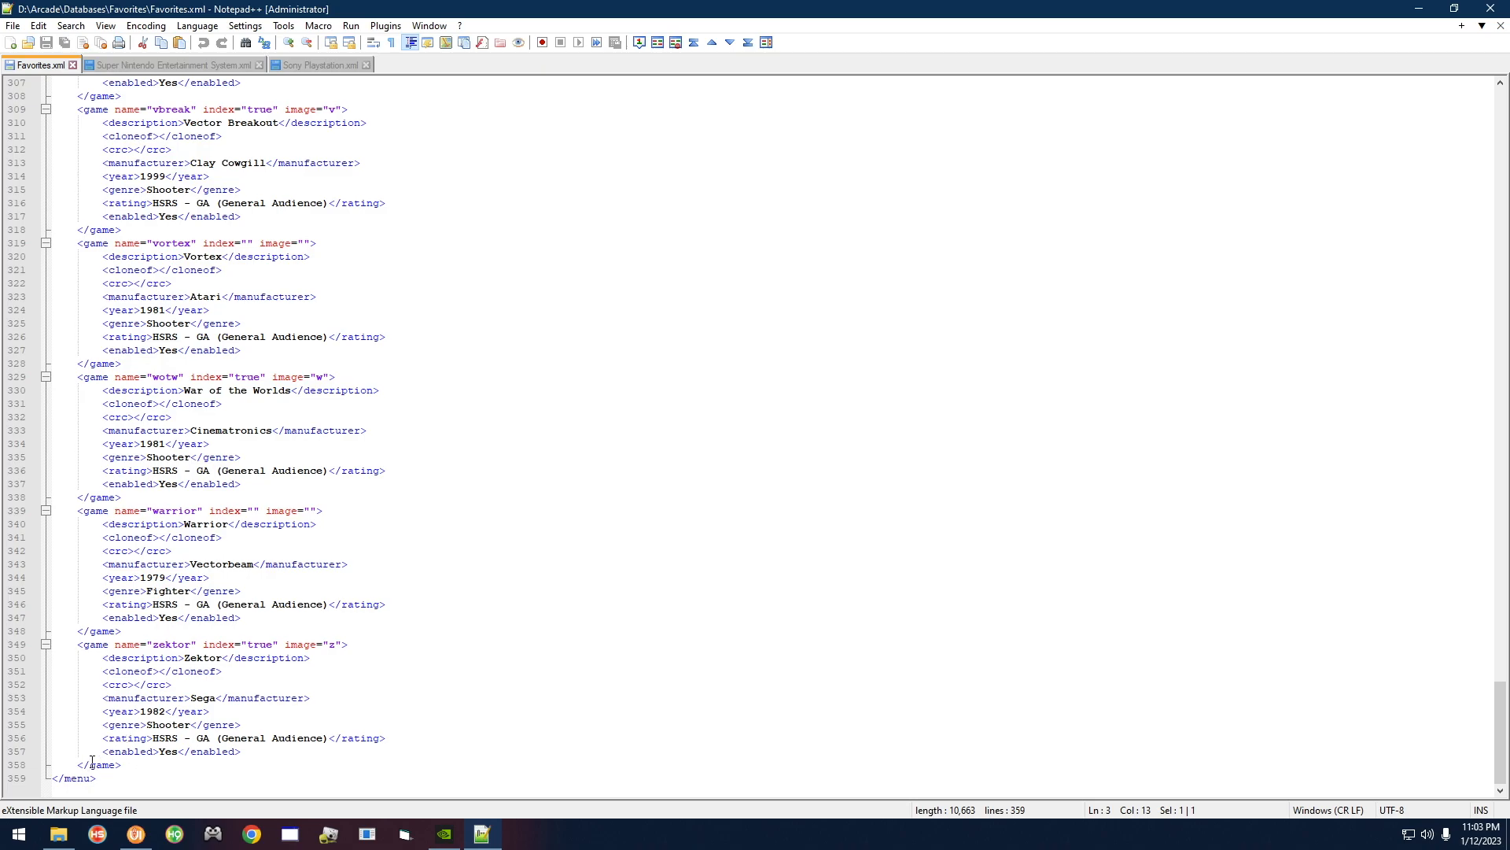
left_click_drag(130, 764, 55, 190)
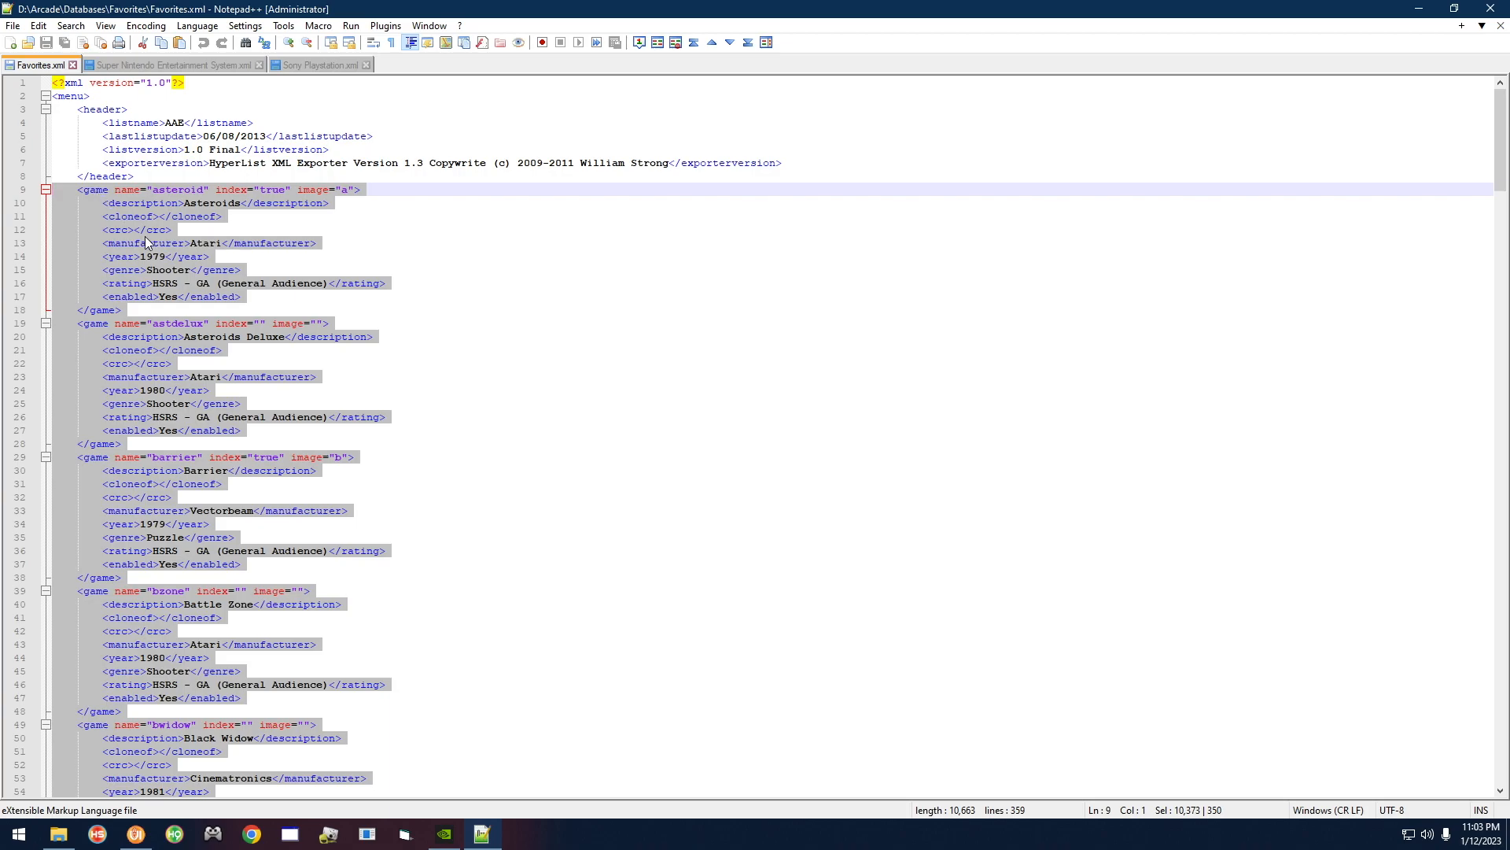
key("Delete")
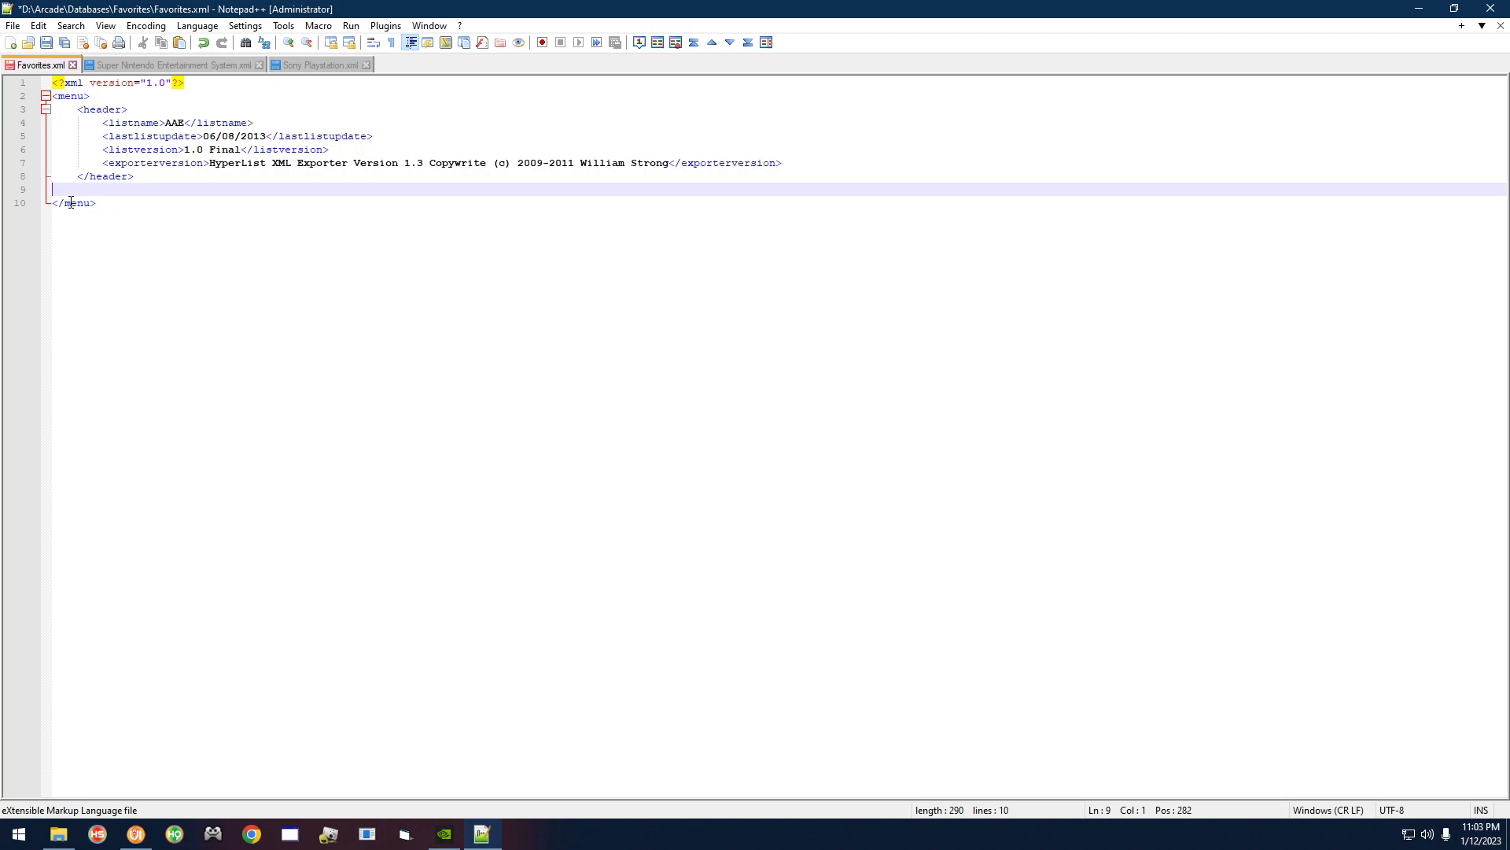
Add six blank lines between the header and the closing menu tag, leaving the cursor on line 12
key("Return")
key("Return")
key("Return")
key("Return")
key("Return")
key("Return")
key("Up")
key("Up")
key("Up")
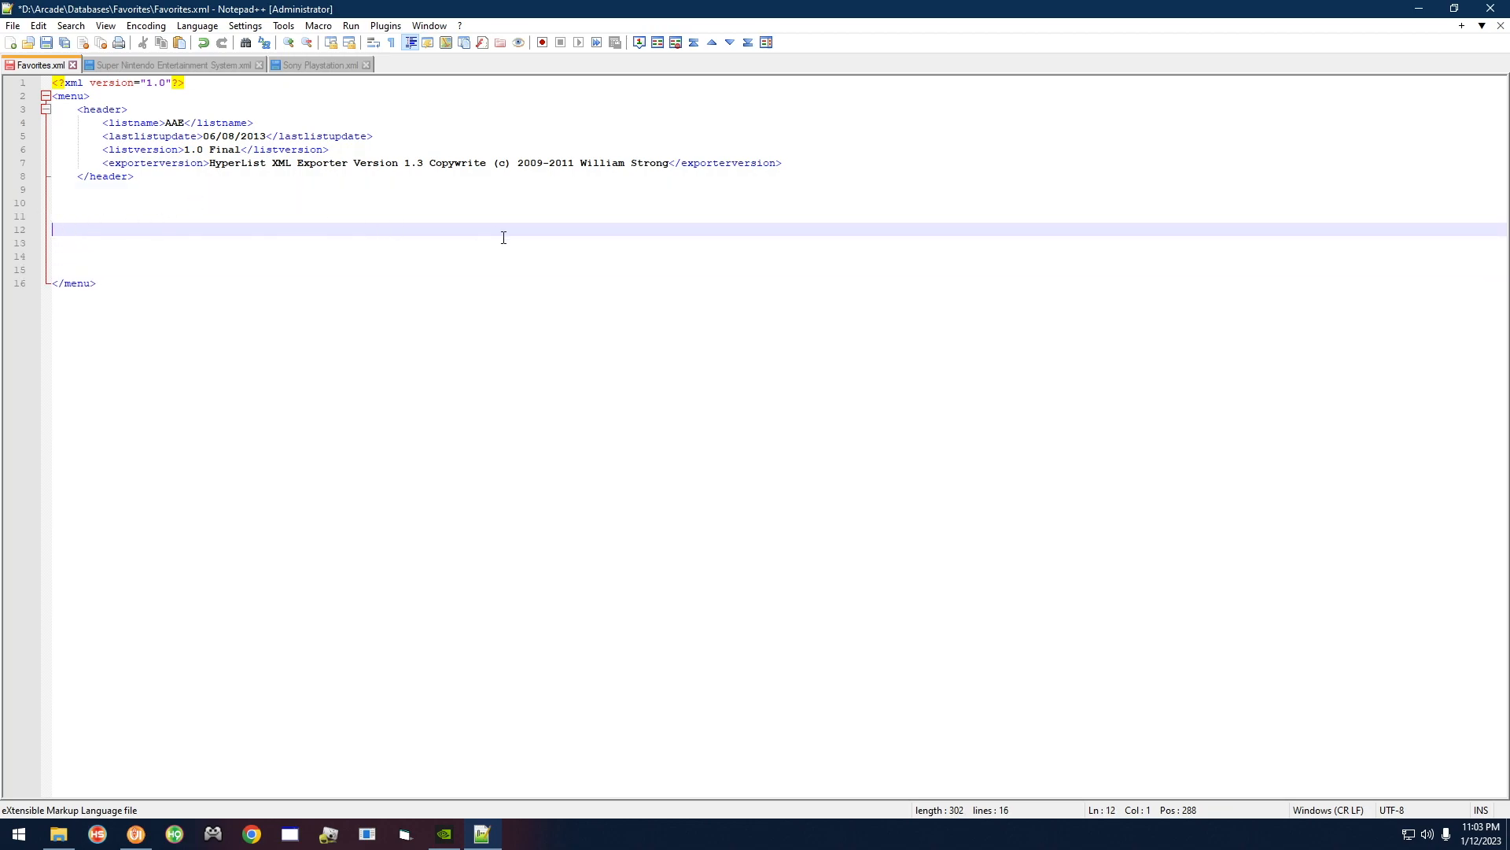
Save Favorites.xml, close all three open XML documents, and minimize the editor
key("ctrl+s")
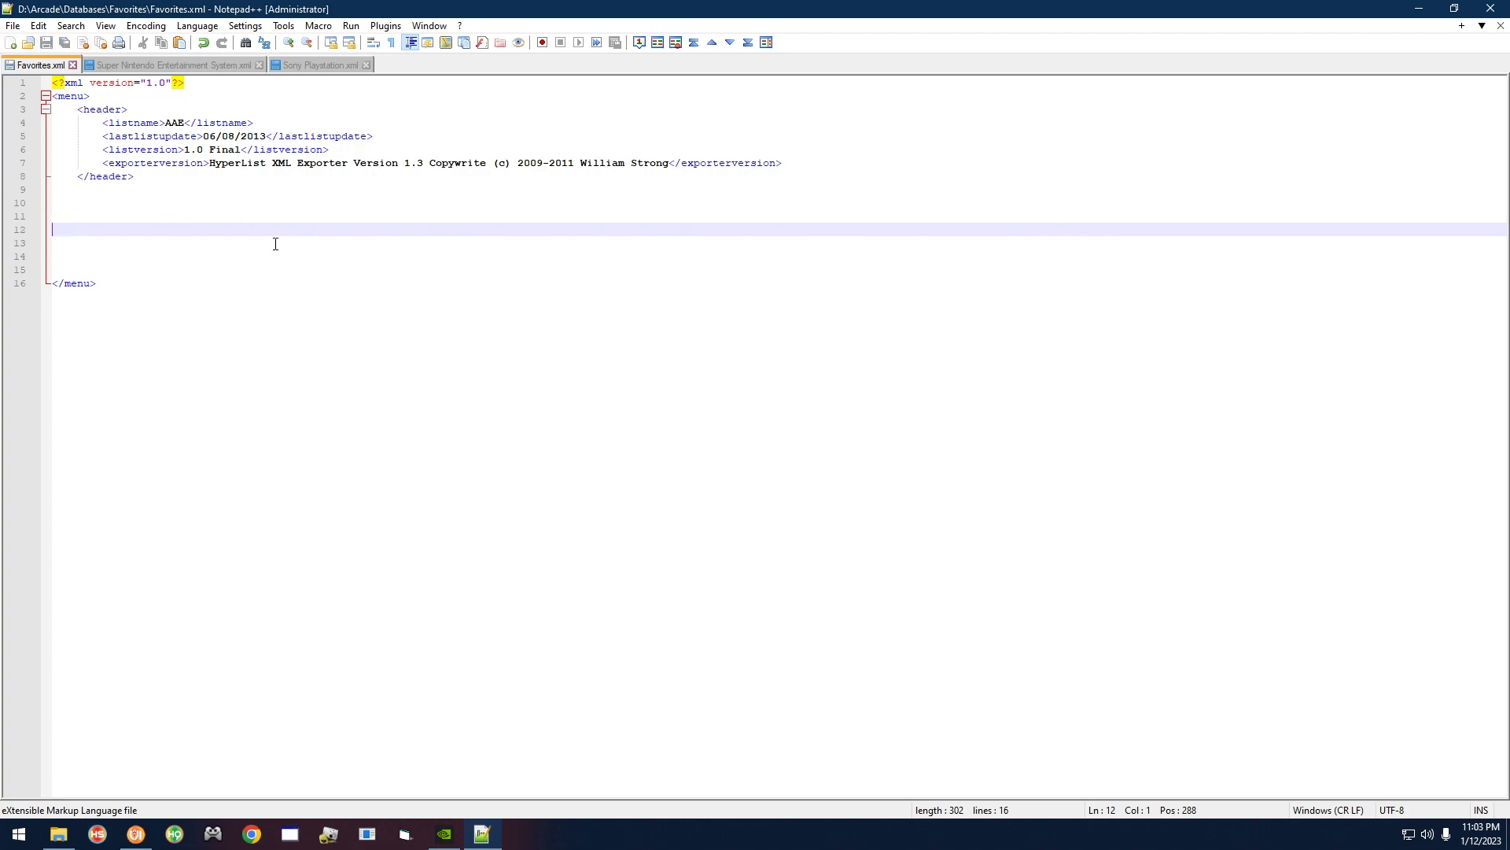
left_click(250, 66)
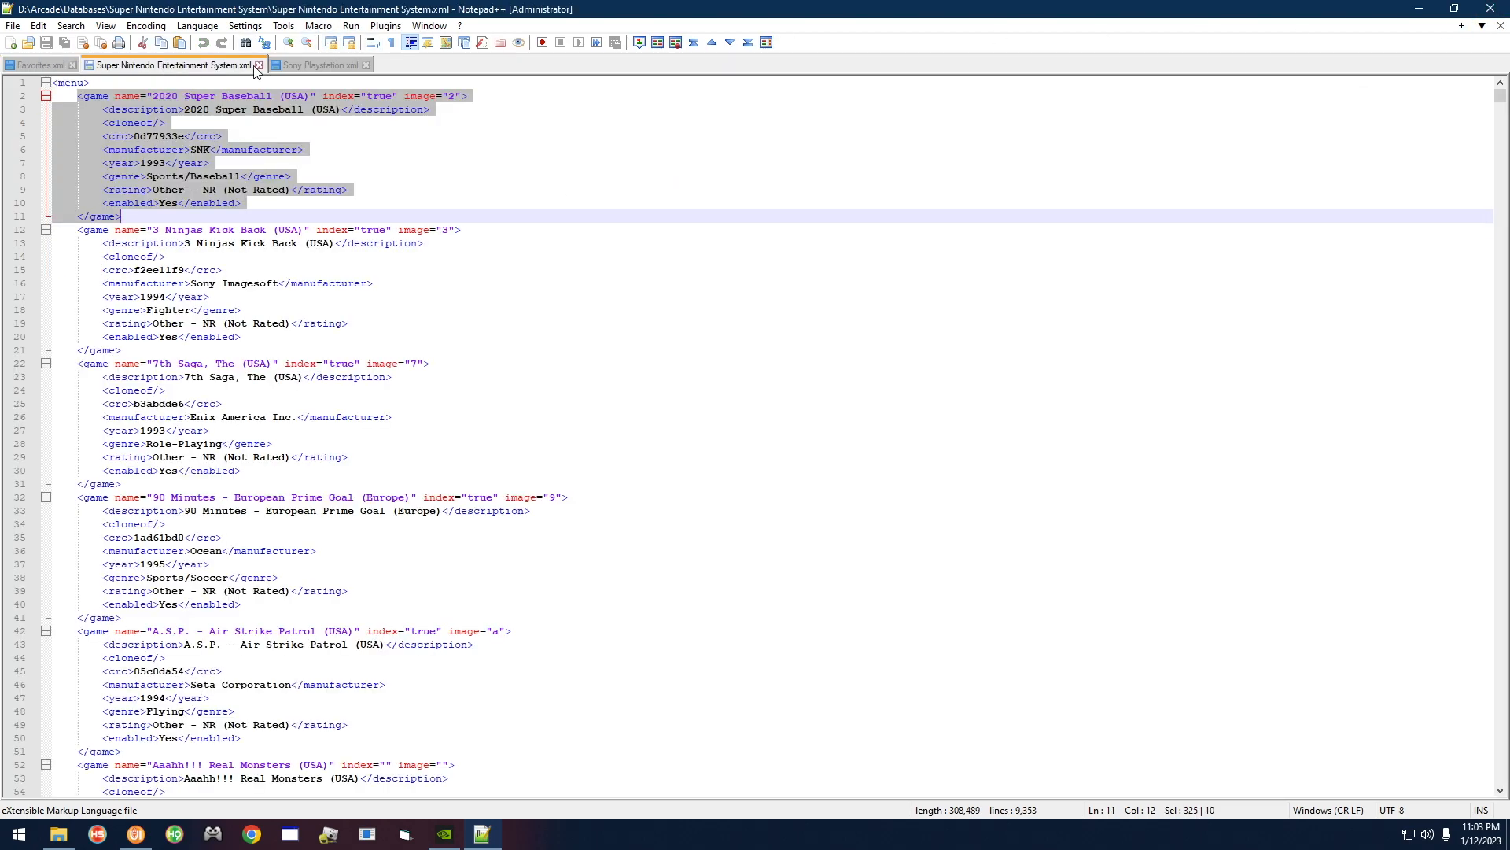
left_click(259, 66)
left_click(180, 66)
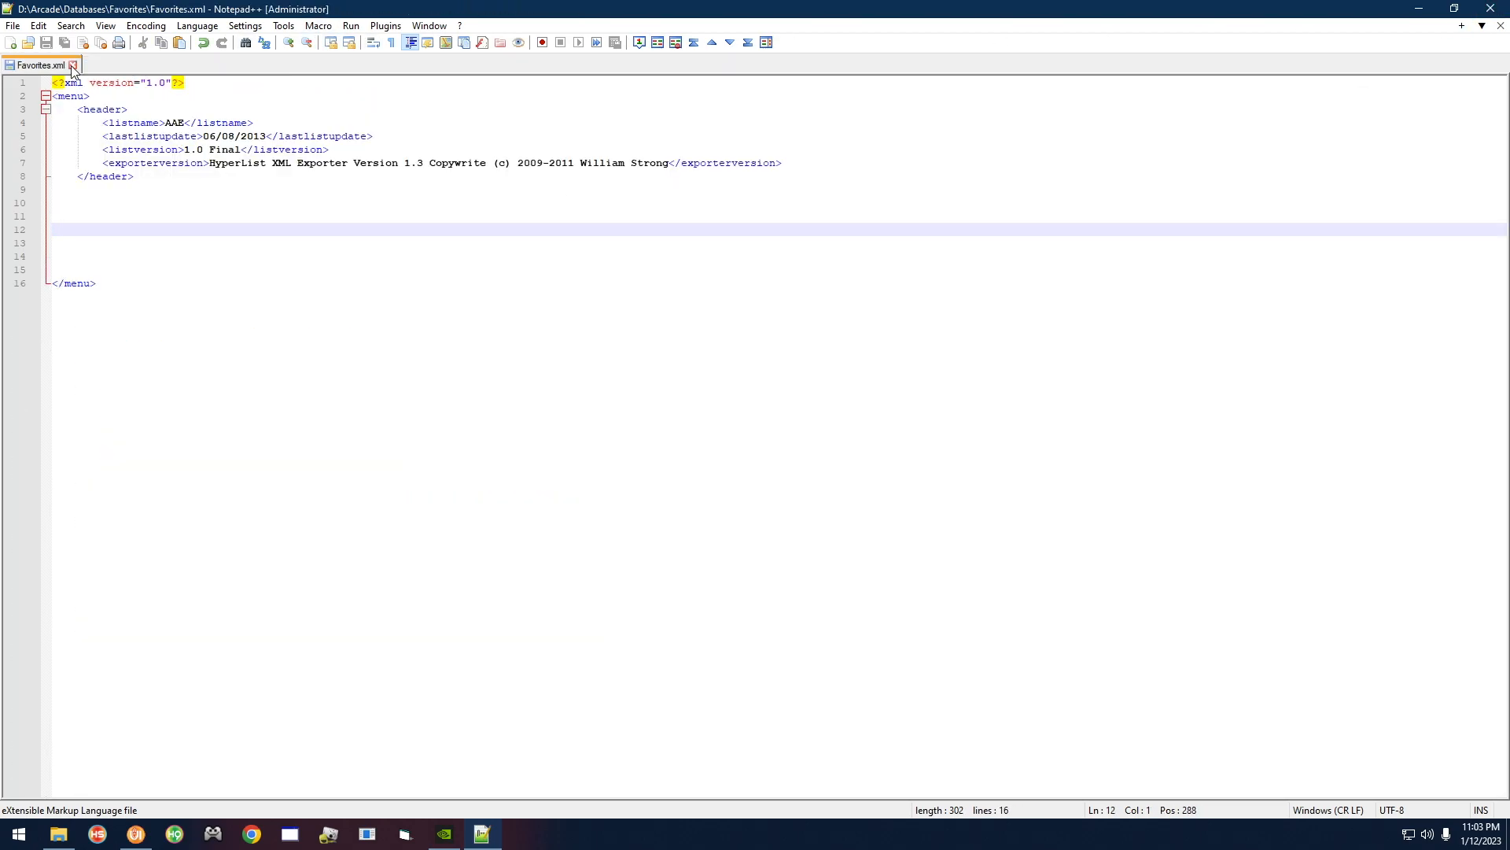
left_click(72, 65)
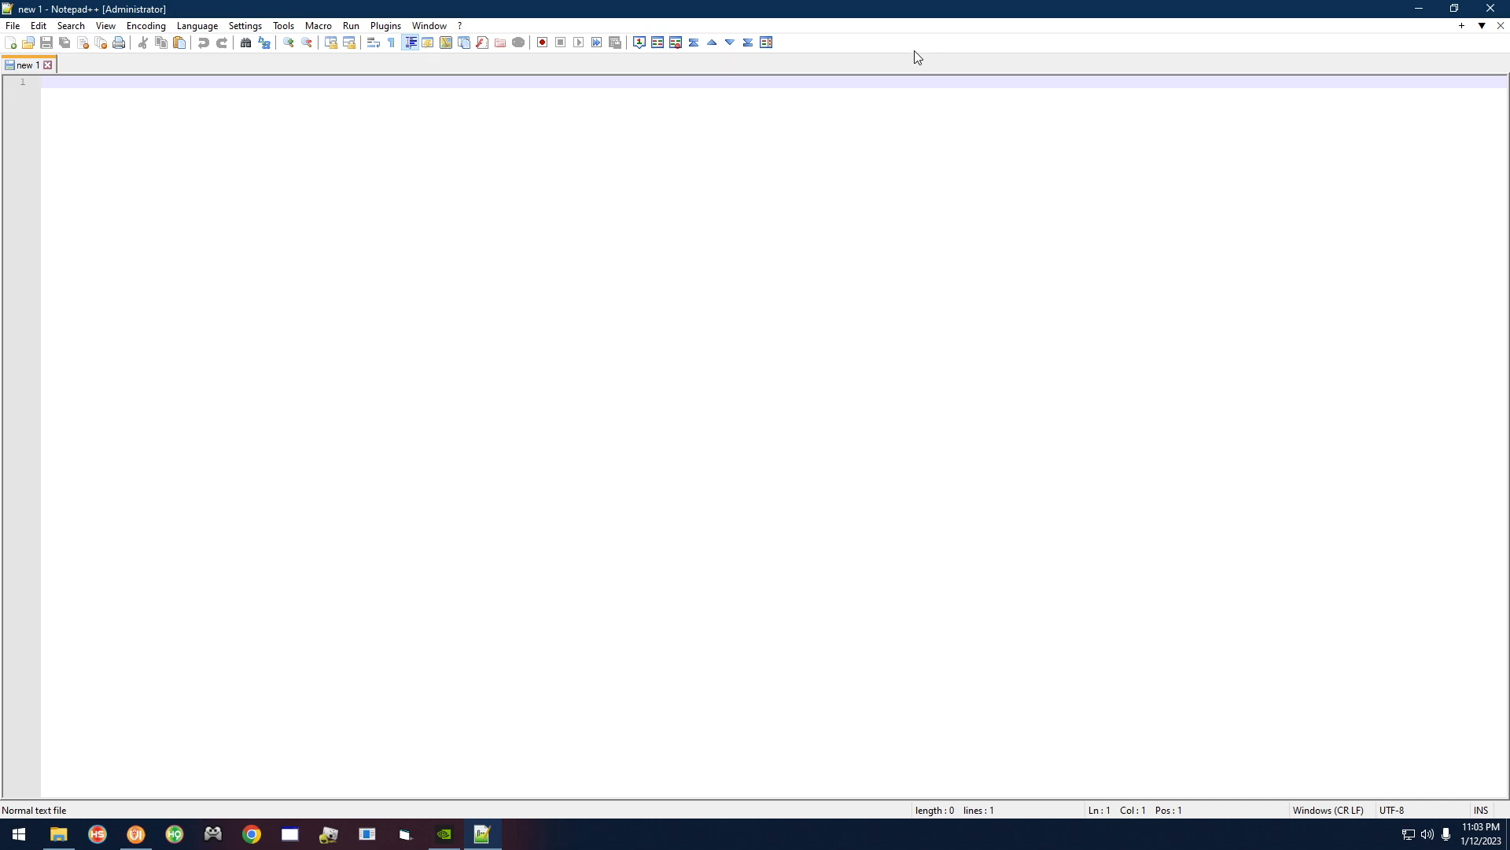
left_click(1420, 9)
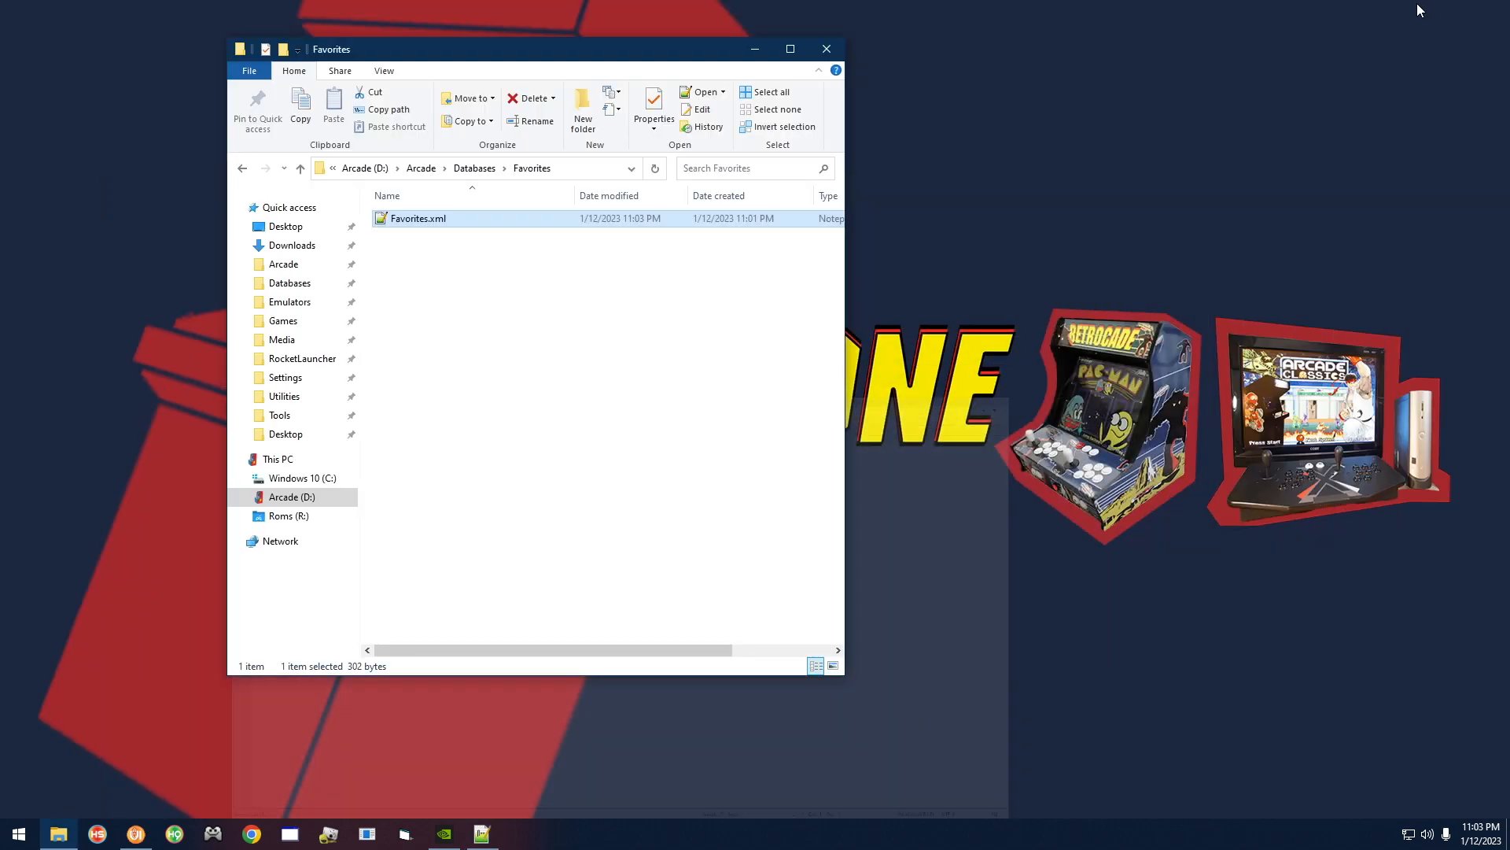
Go up to the Databases folder in File Explorer and delete its Favorites folder
left_click(475, 167)
scroll(417, 519, "down", 2)
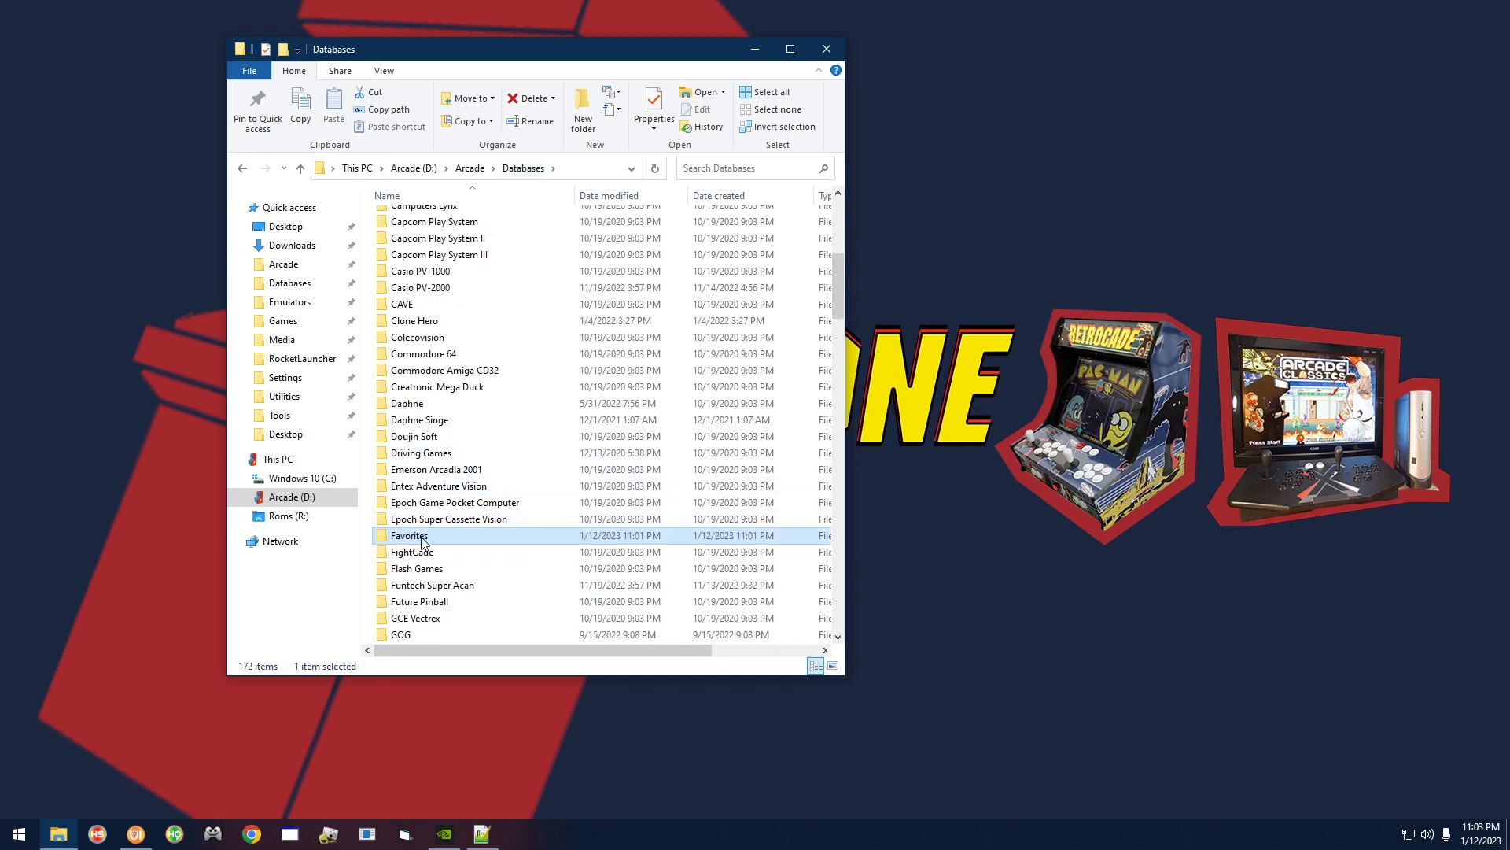
right_click(419, 535)
left_click(469, 485)
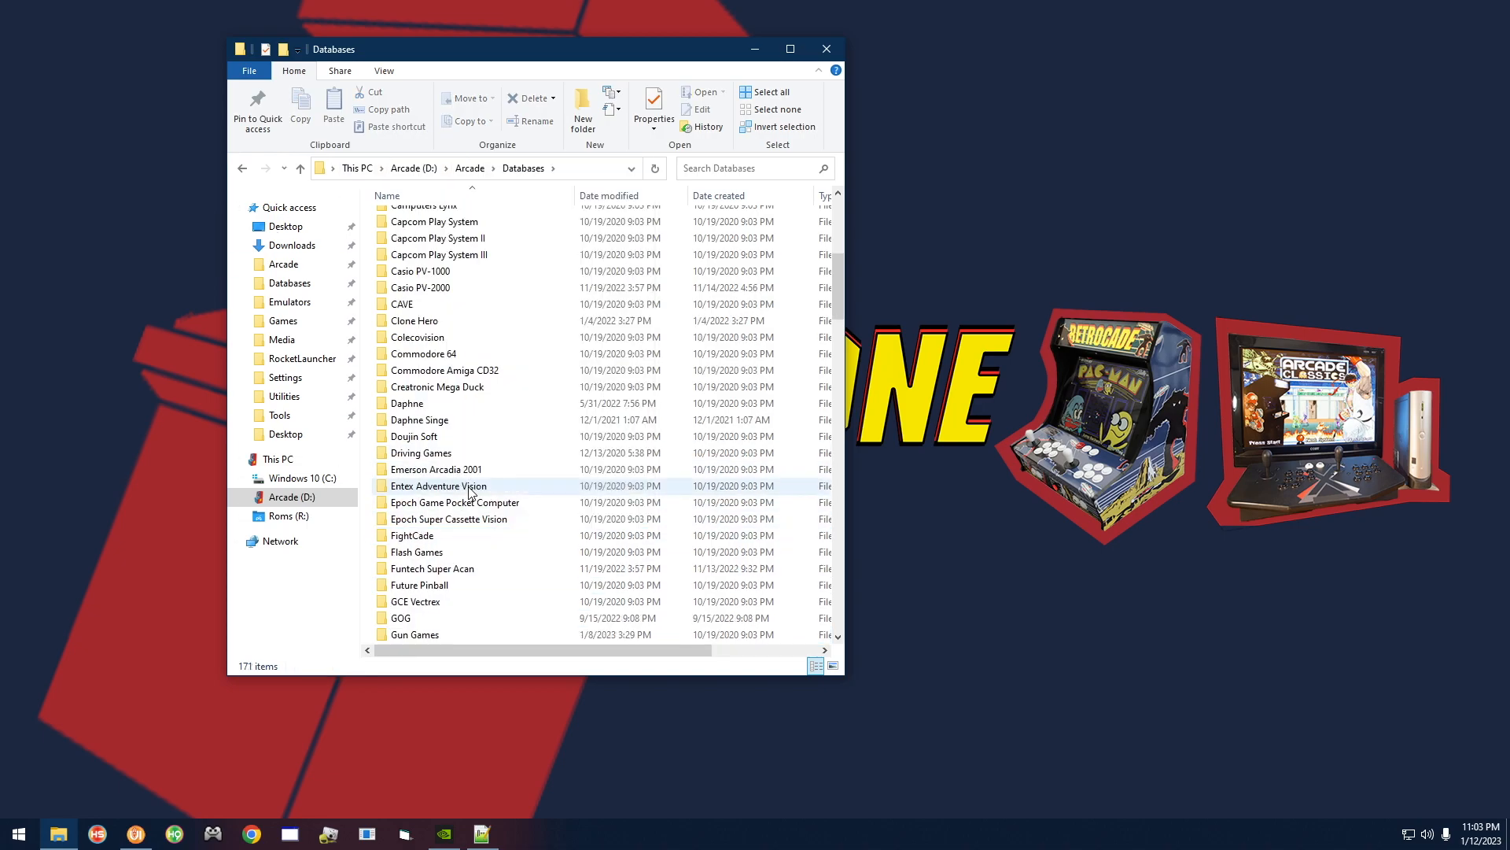
Duplicate the _template folder within the Databases folder
scroll(475, 483, "up", 8)
left_click(398, 253)
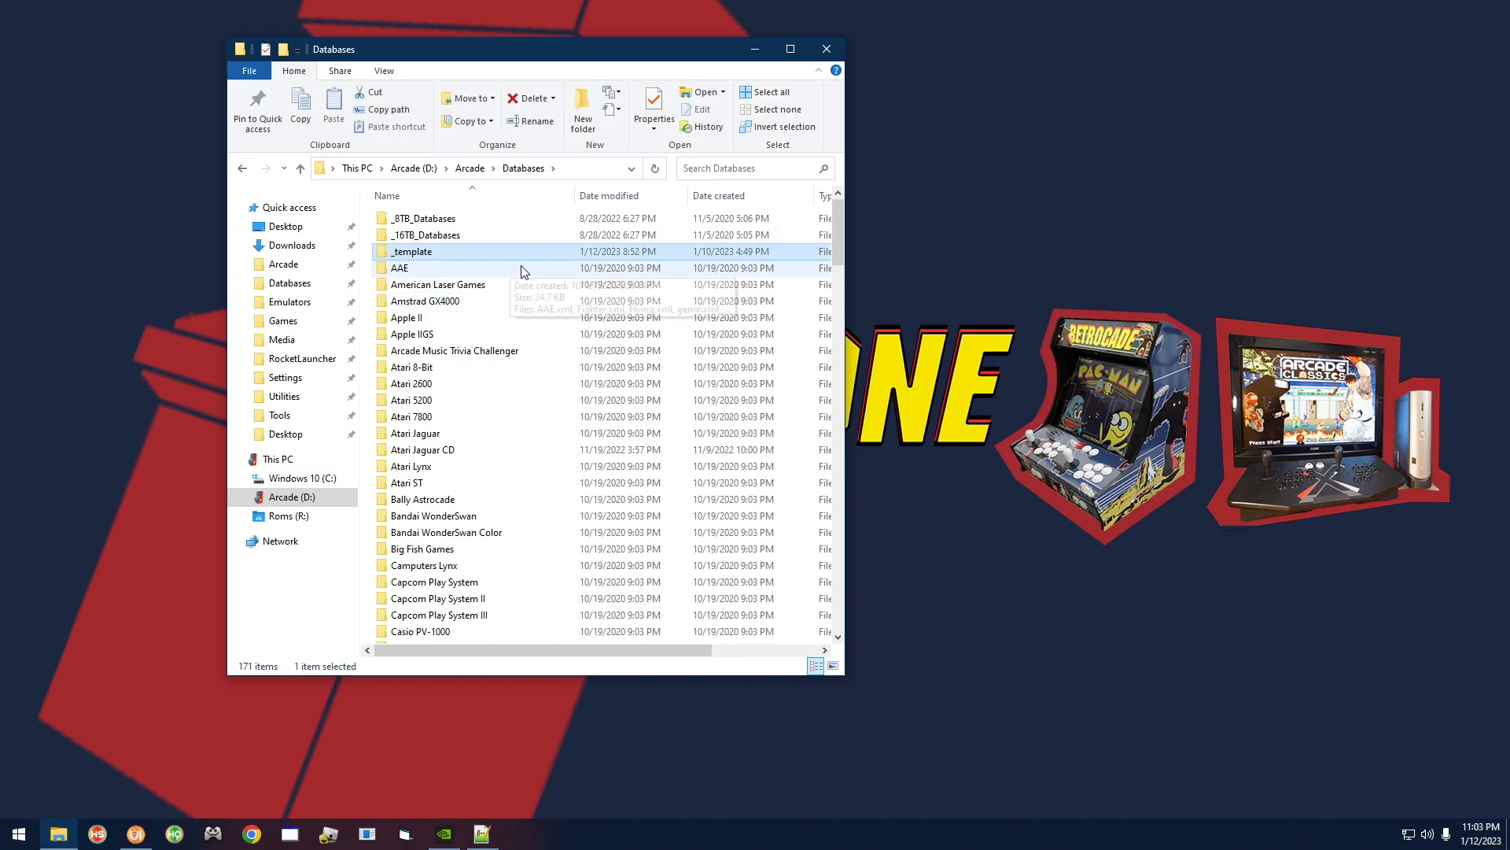
right_click(404, 253)
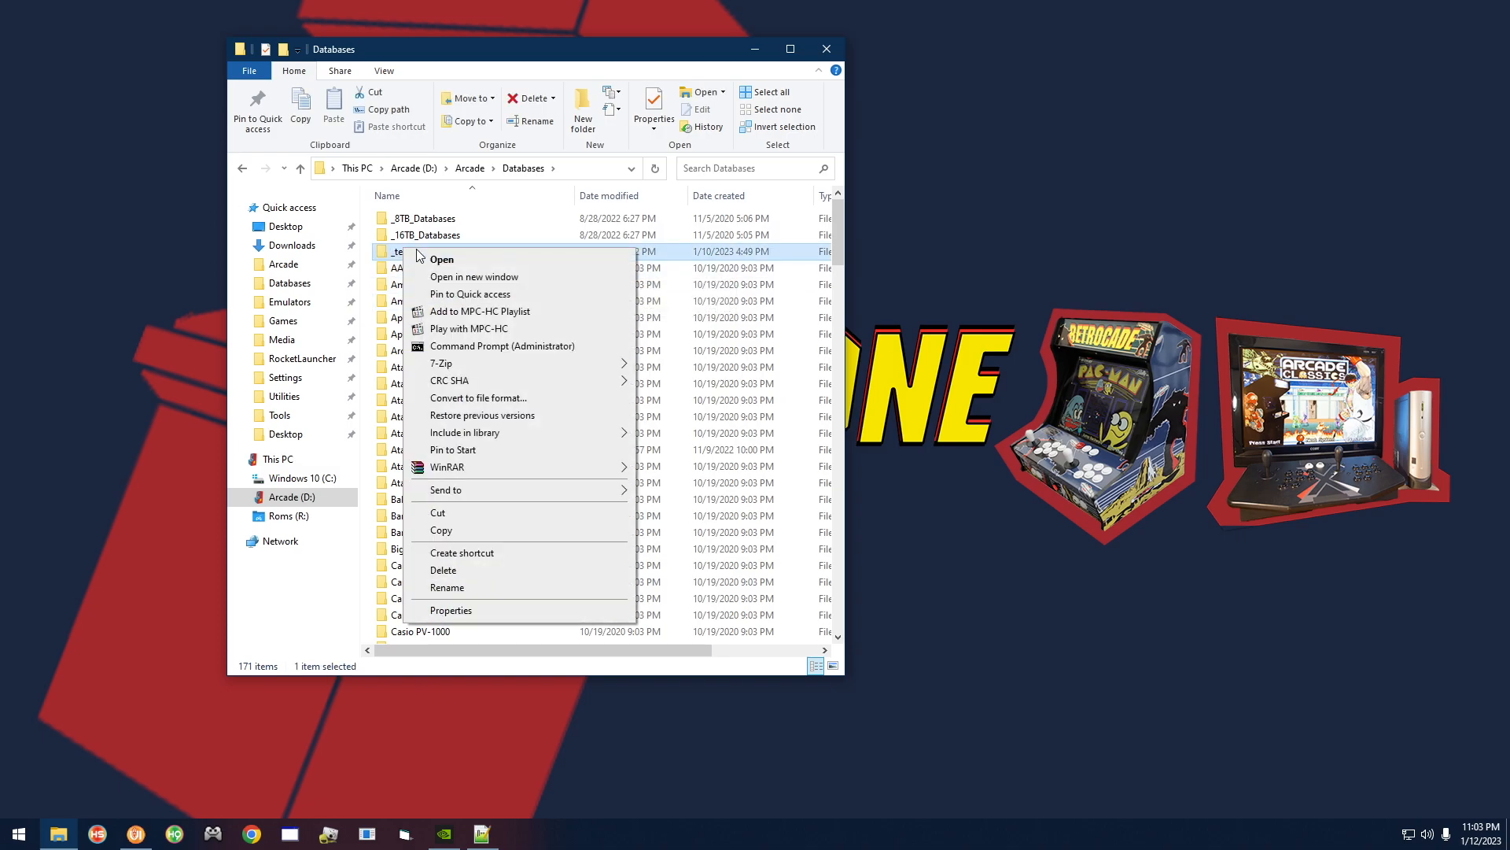
left_click(465, 530)
left_click(372, 344)
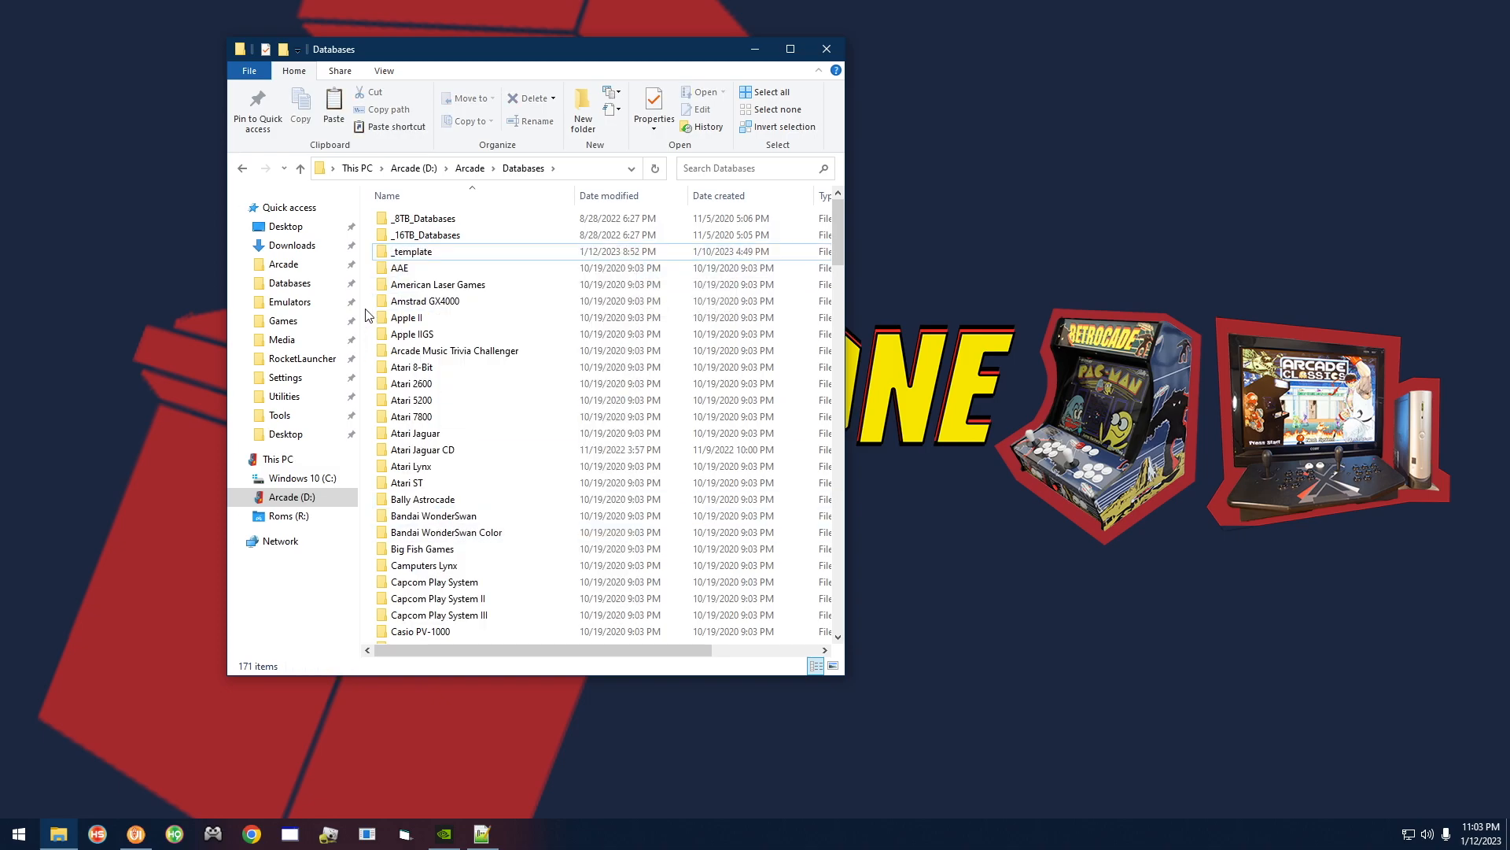
right_click(370, 296)
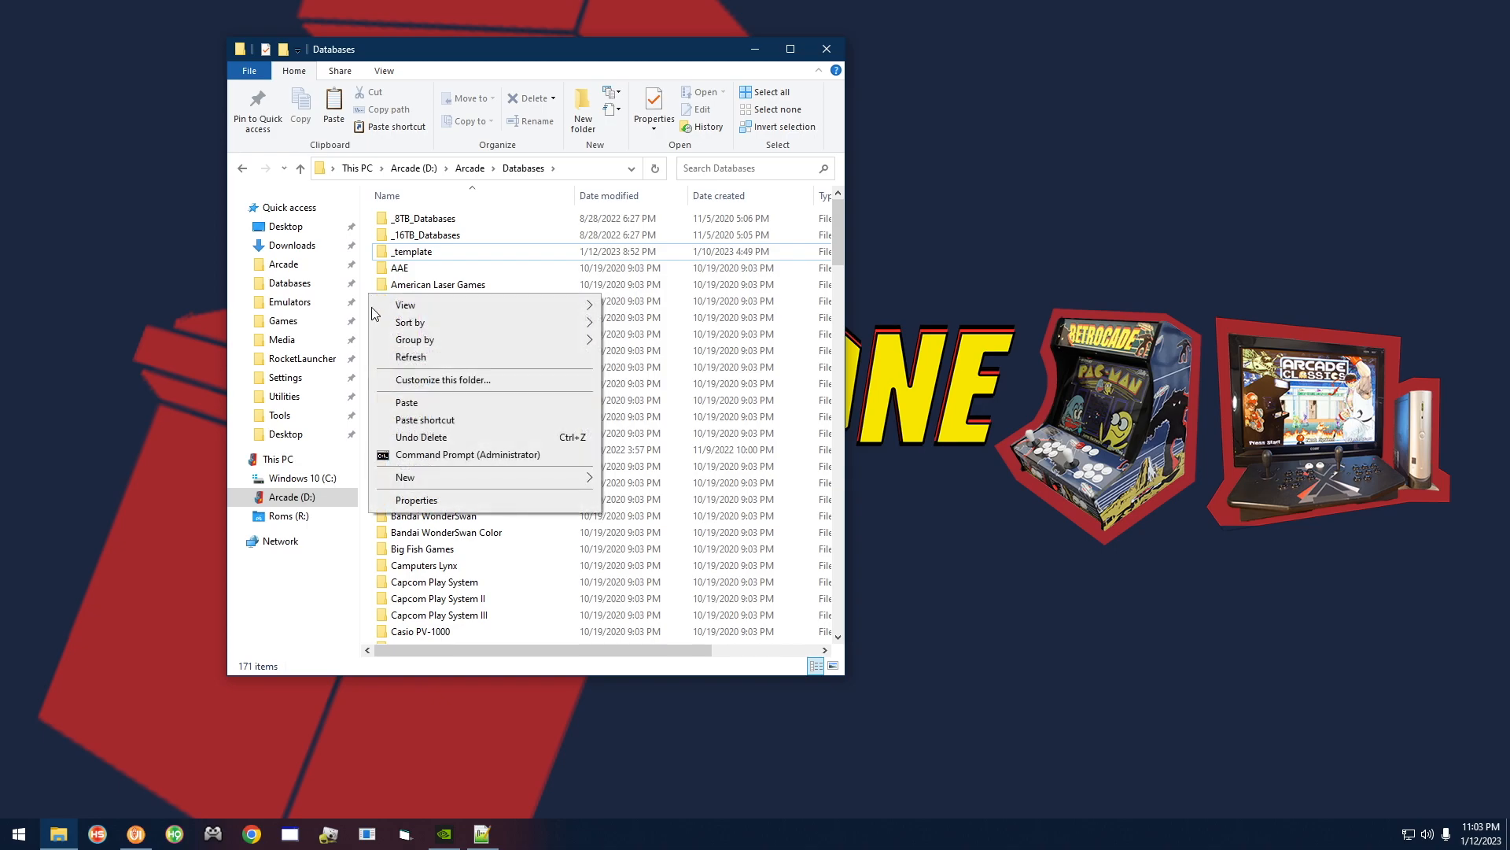
left_click(417, 404)
scroll(417, 406, "up", 20)
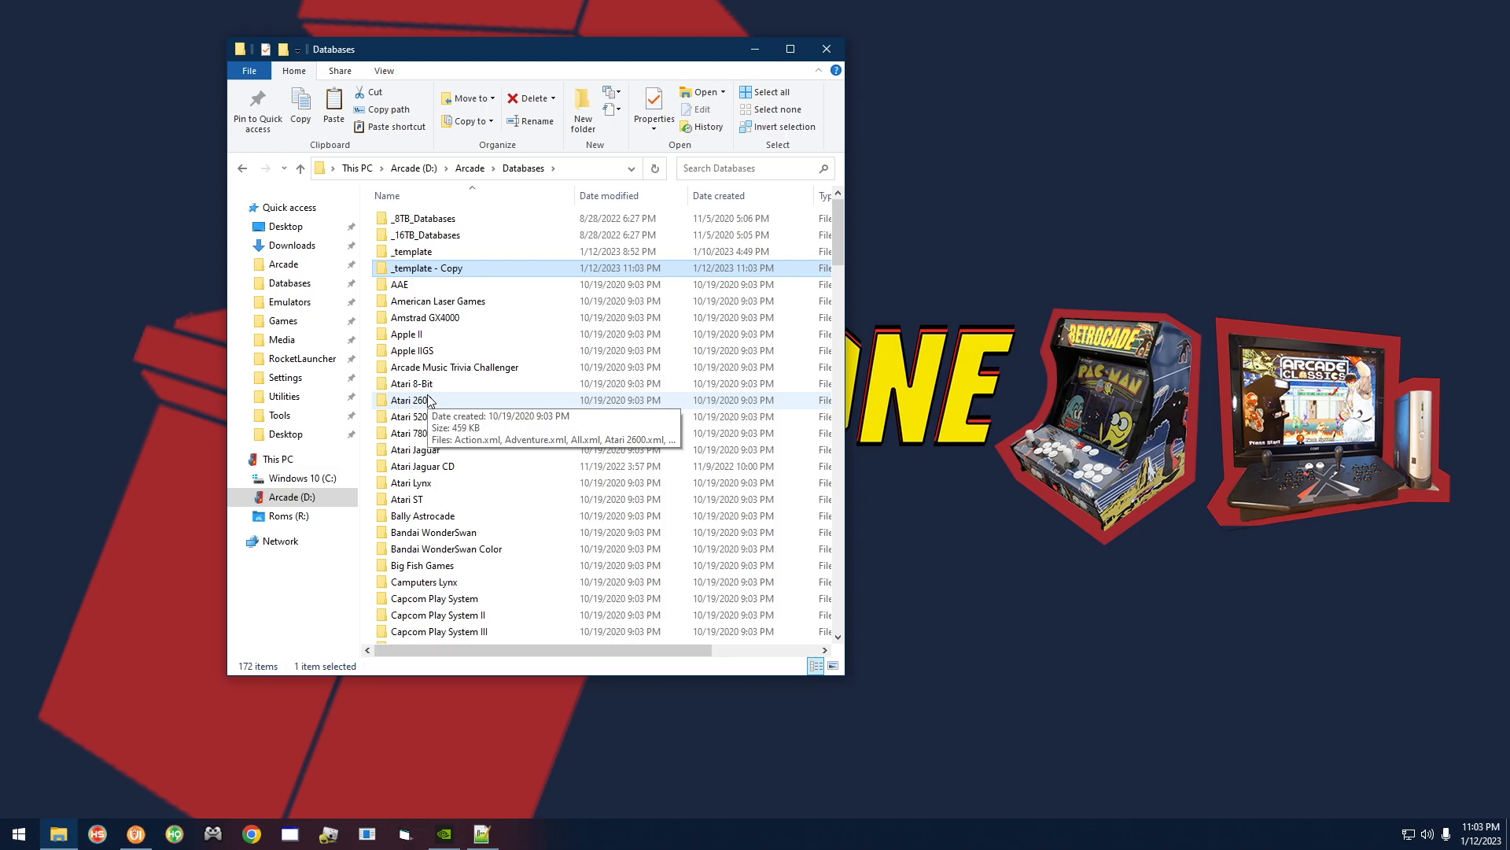
Rename the copied template folder as Favorites and open it
right_click(425, 267)
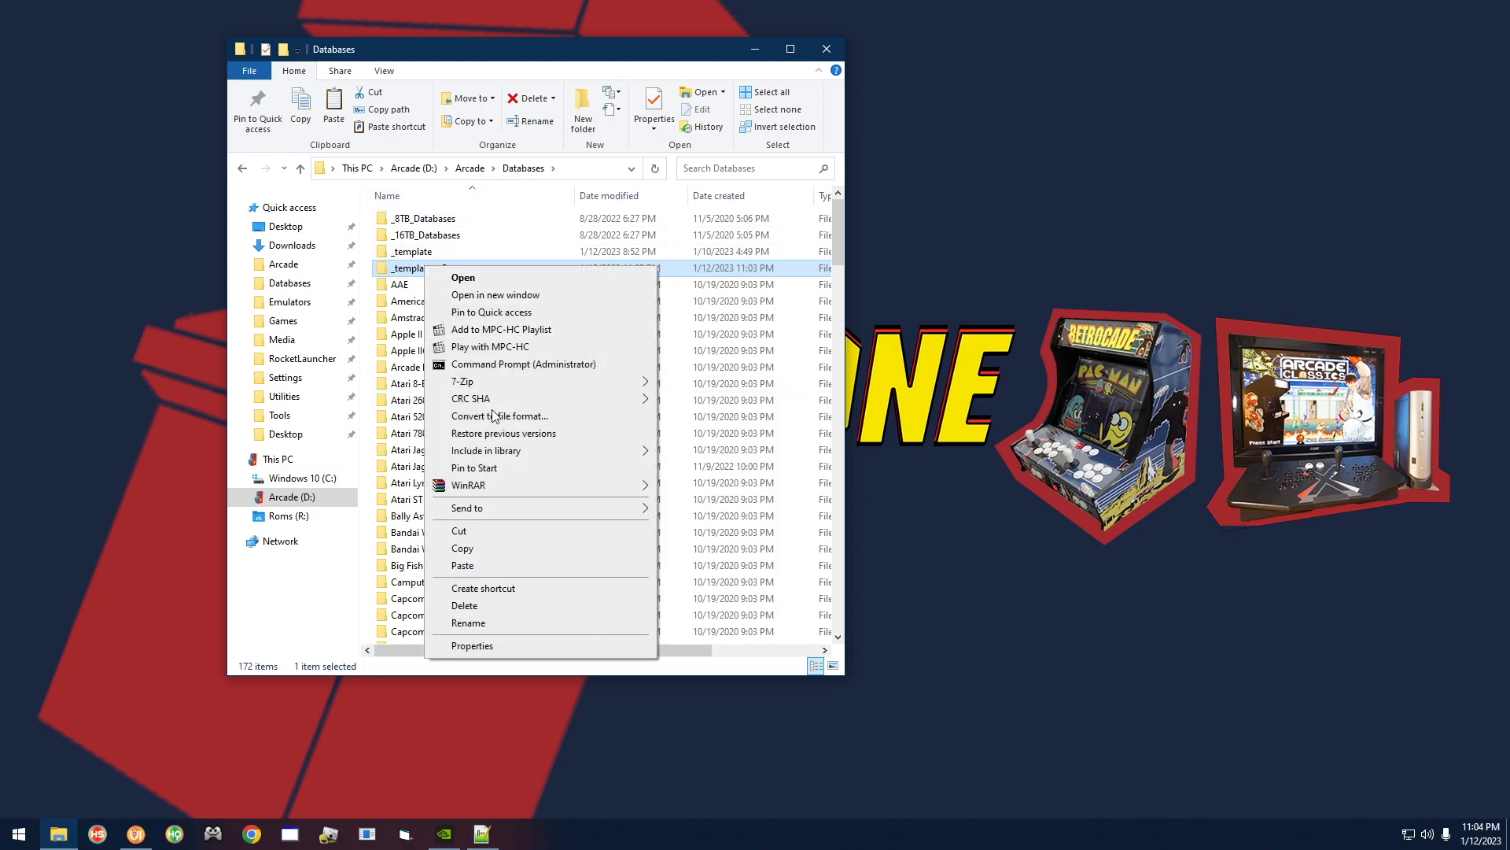
left_click(487, 623)
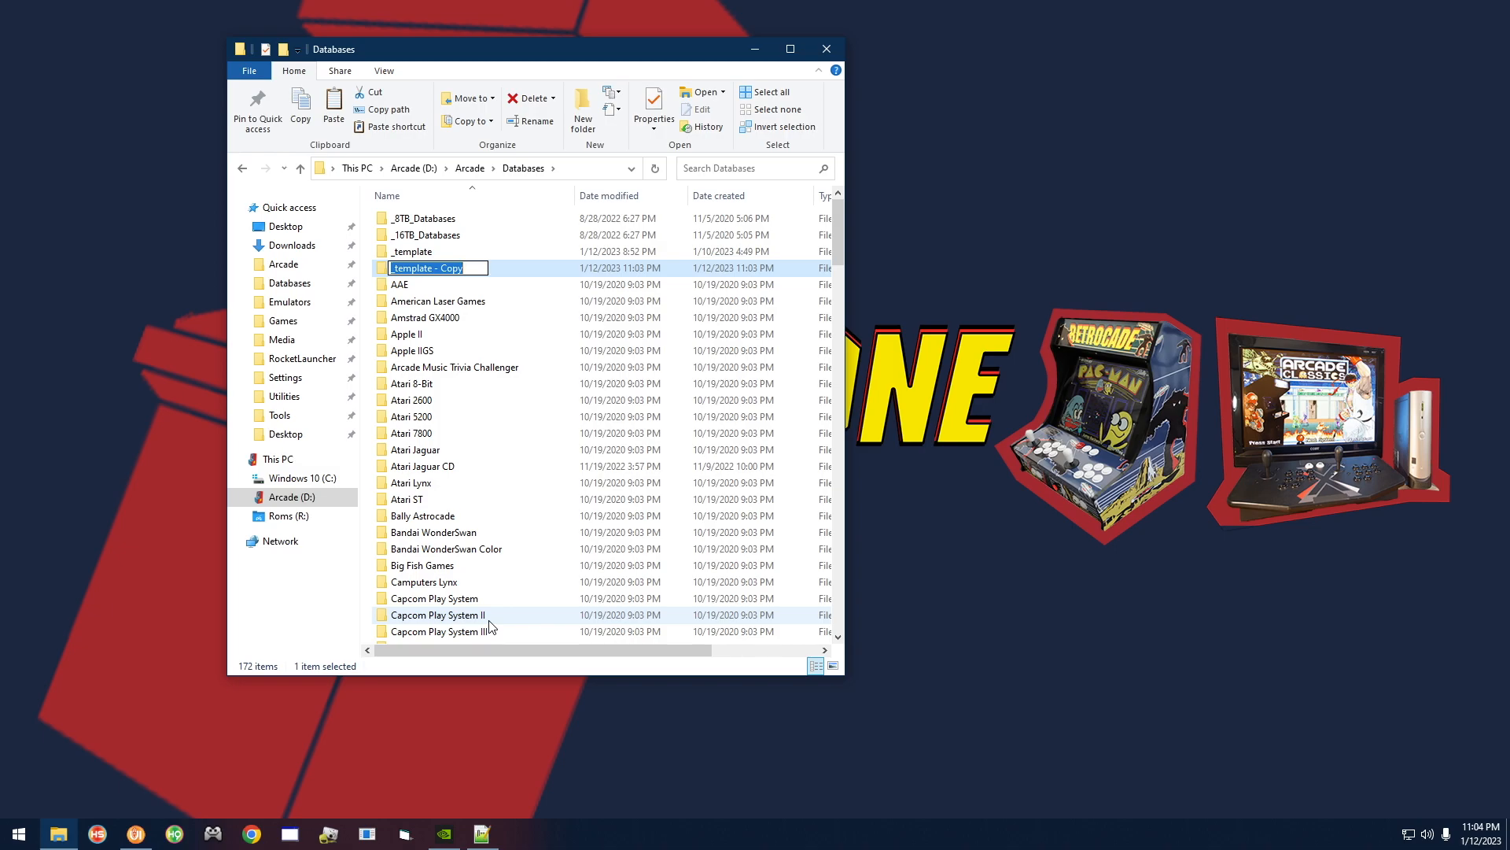
type("Fa")
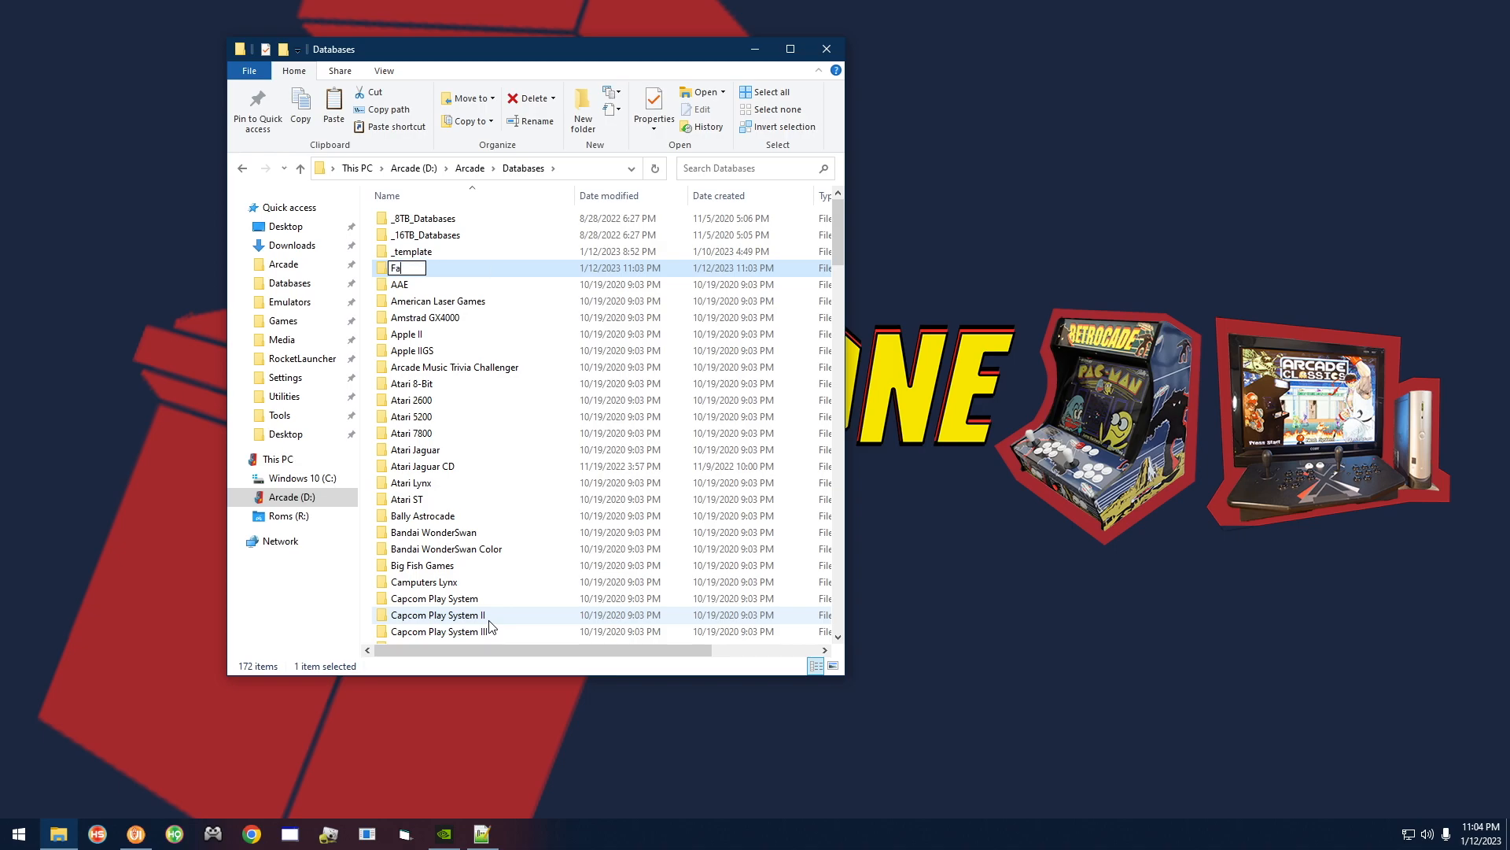
type("vorites")
key("Return")
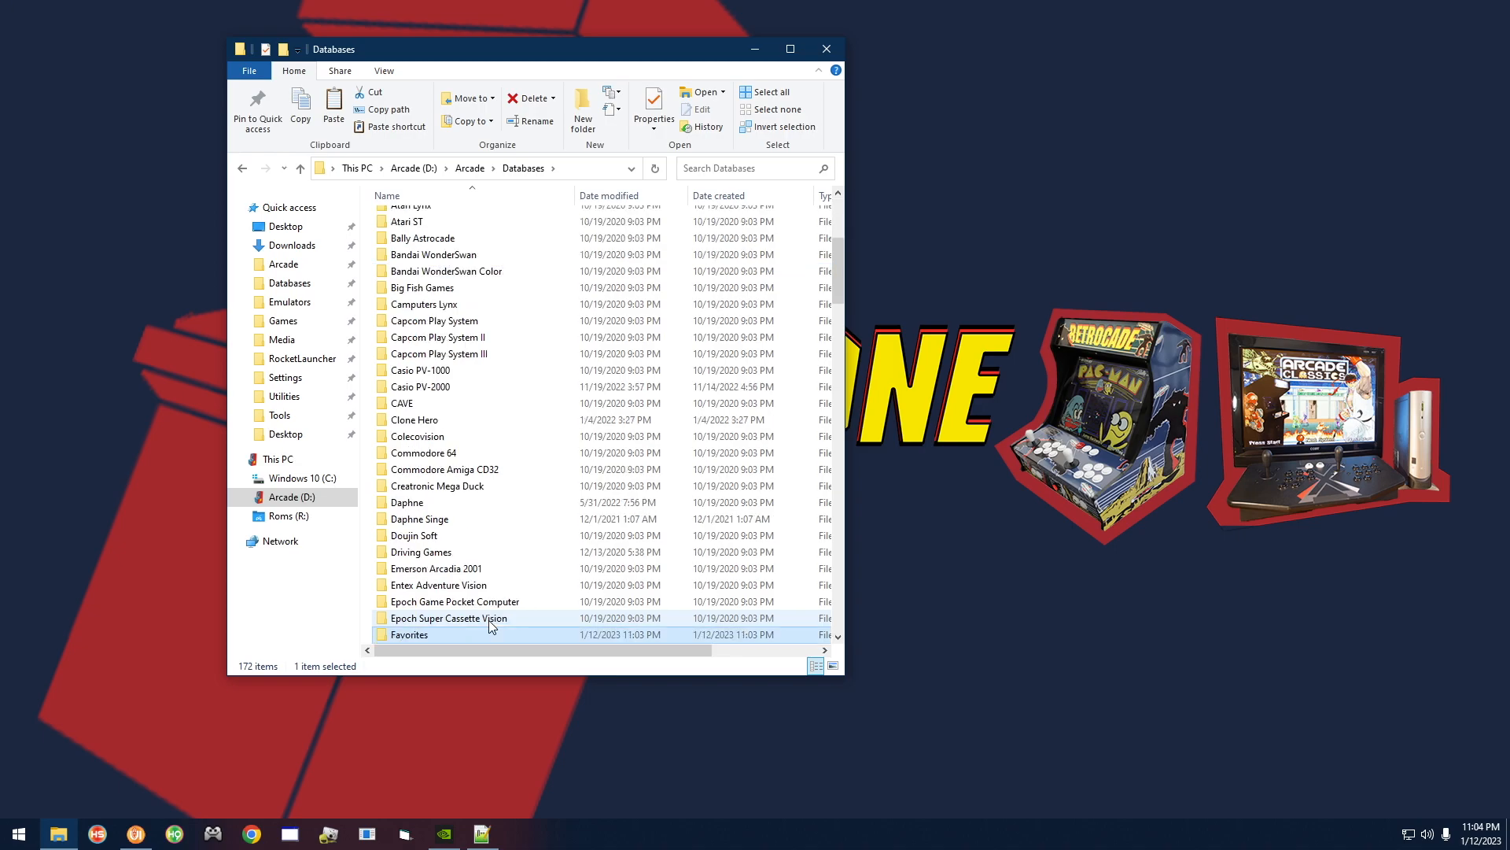
scroll(490, 625, "down", 4)
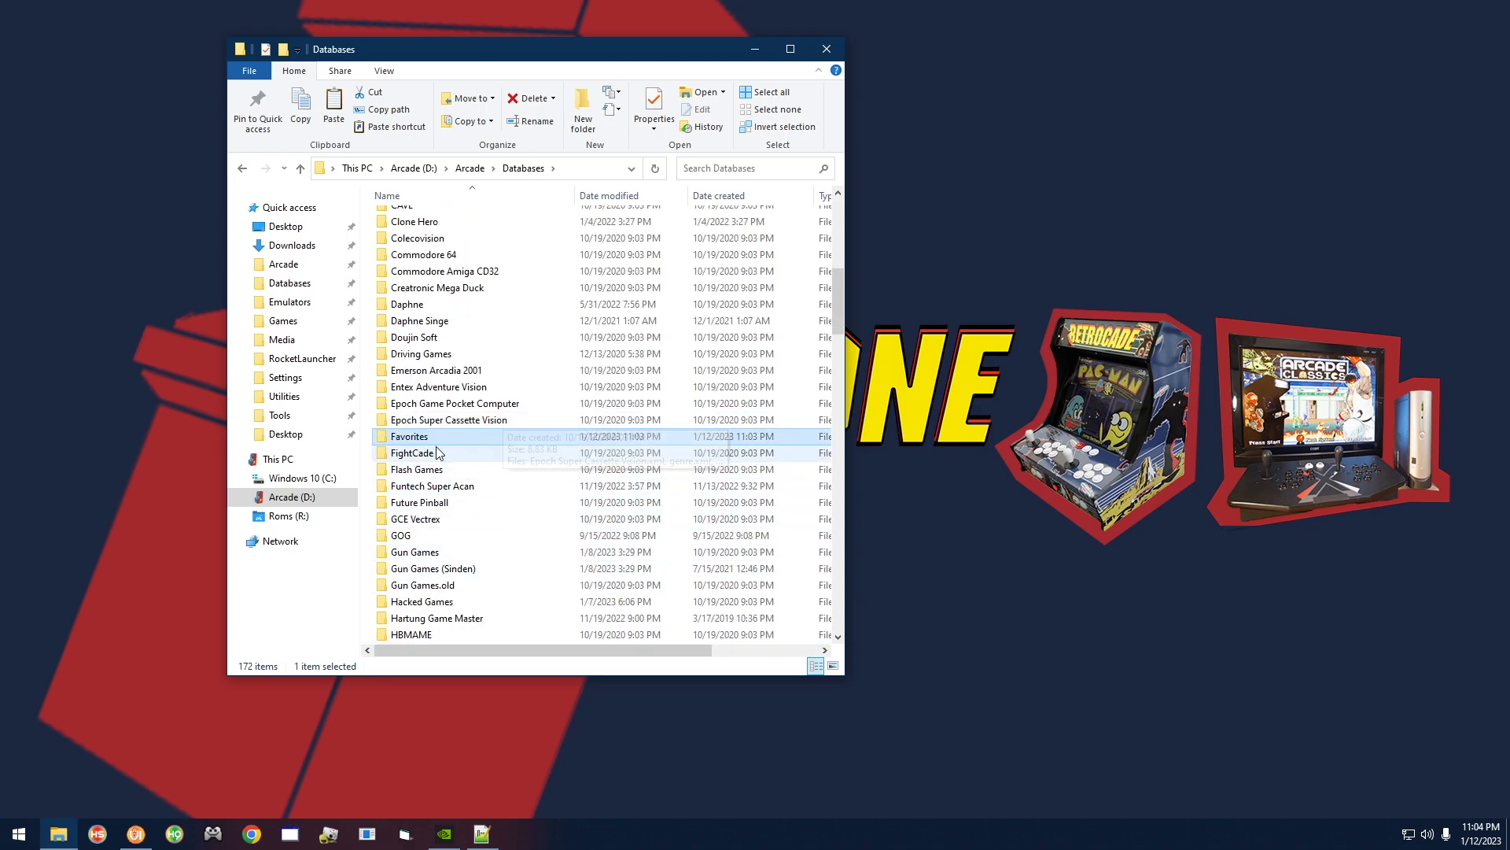
double_click(431, 439)
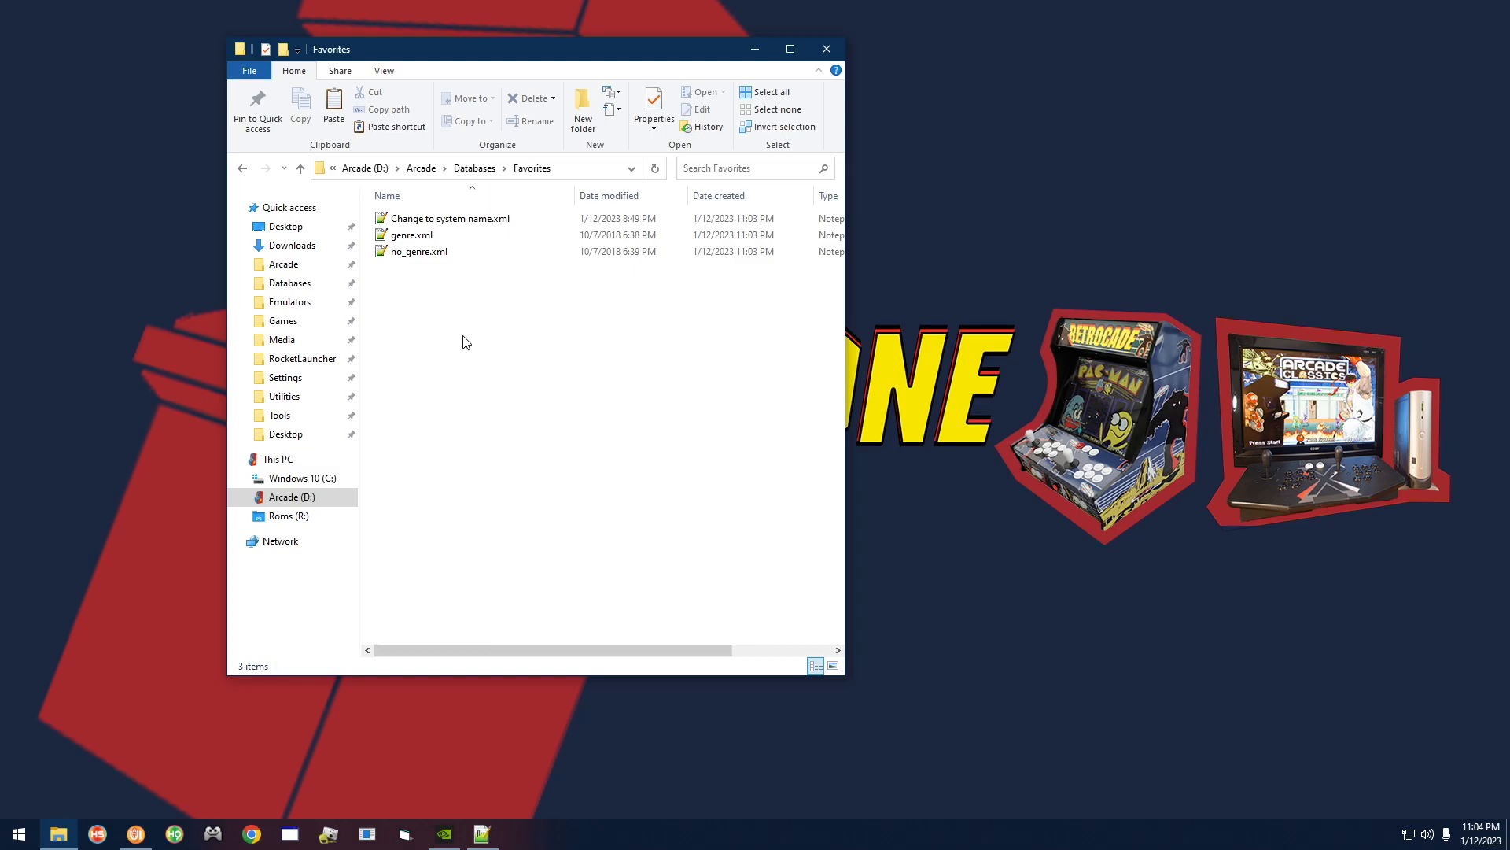
left_click(412, 223)
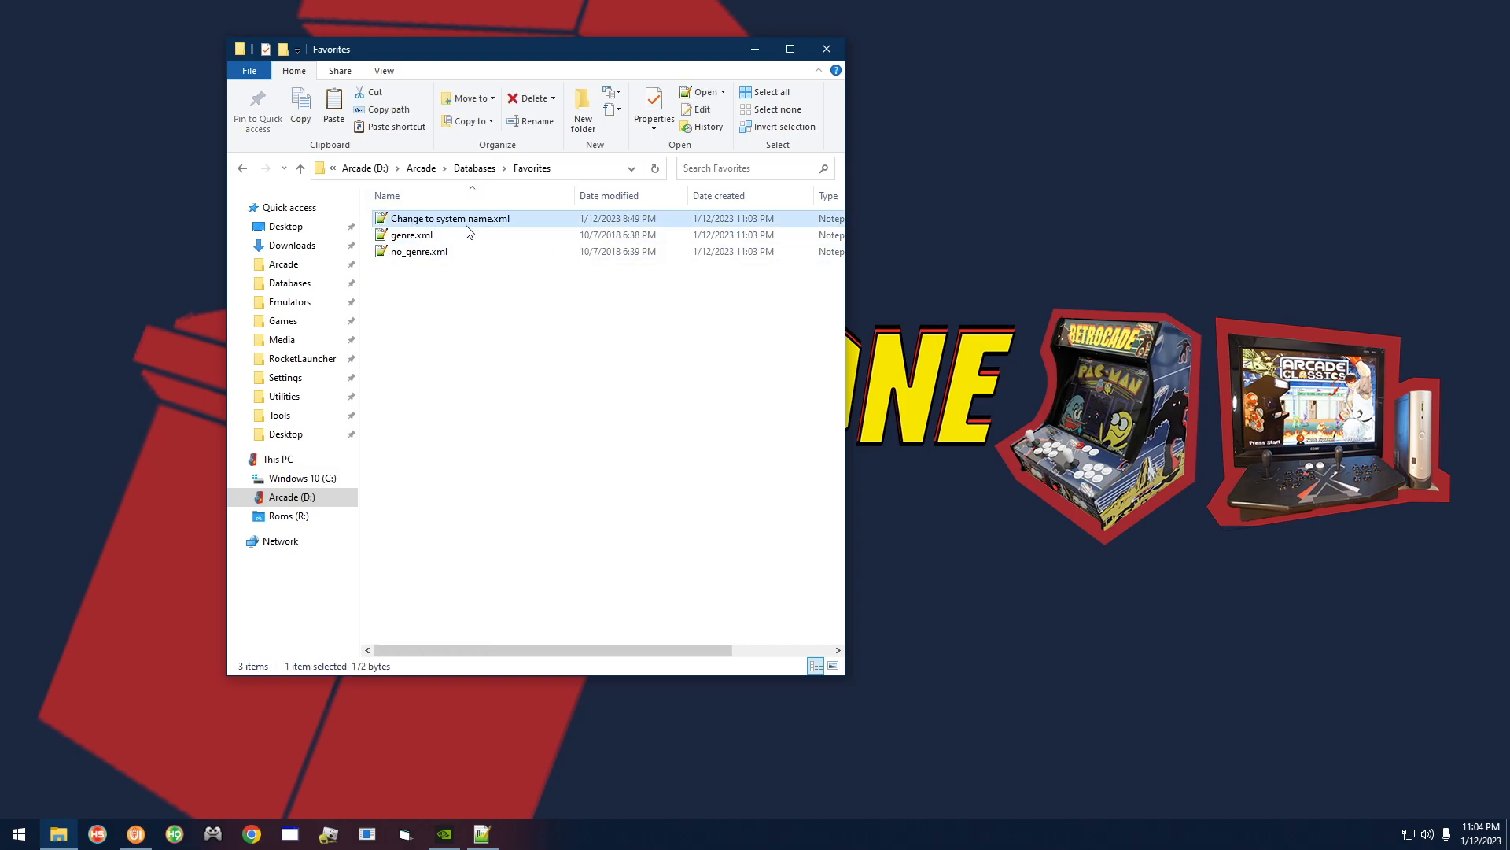
right_click(451, 225)
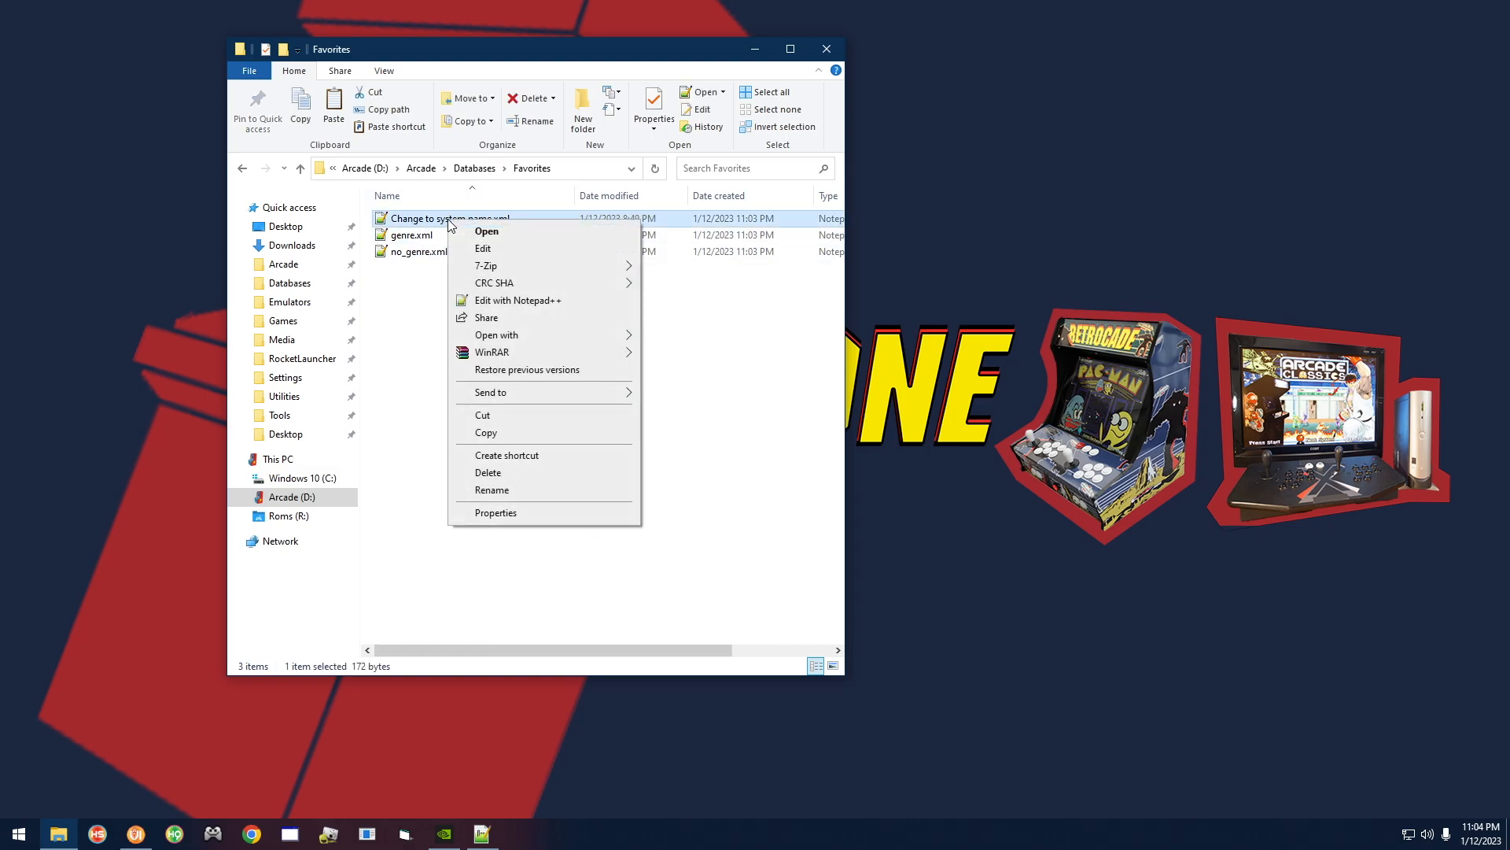
left_click(485, 472)
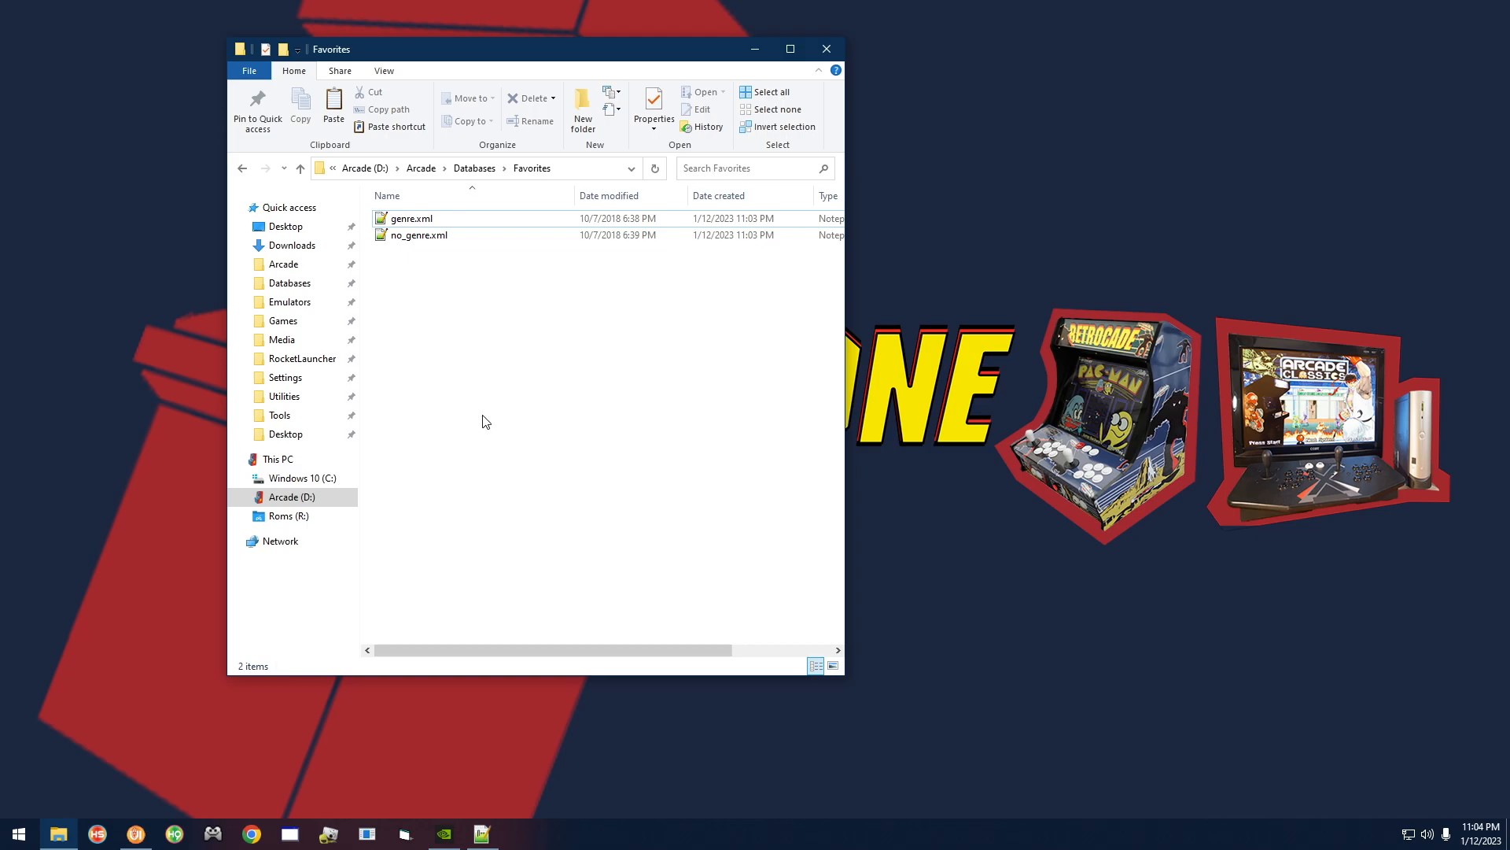
key("ctrl+z")
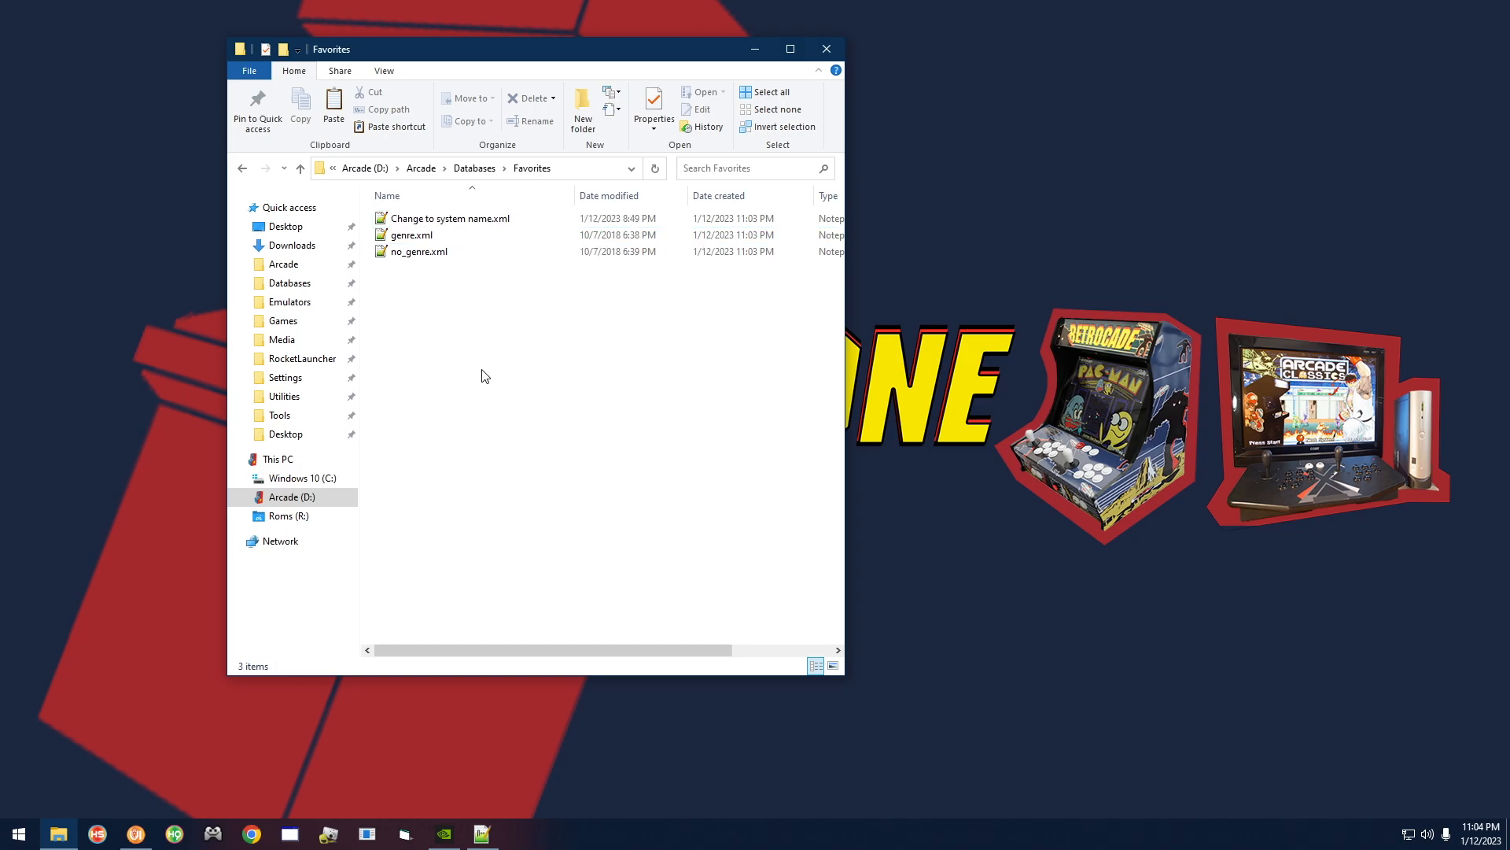
Rename the file "Change to system name.xml" in the Favorites folder as Favorites.xml
right_click(432, 221)
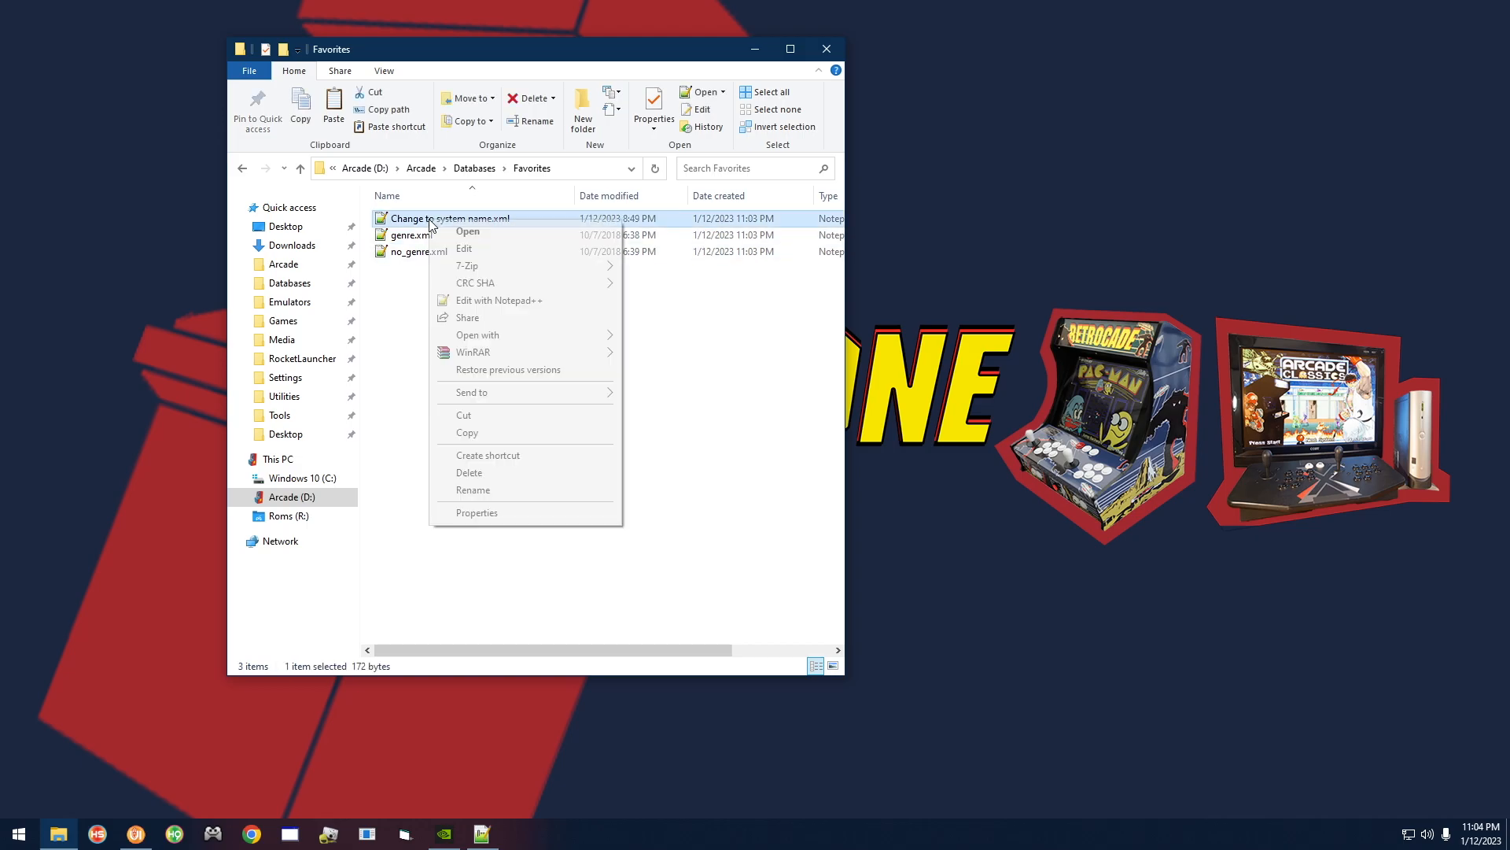
left_click(502, 491)
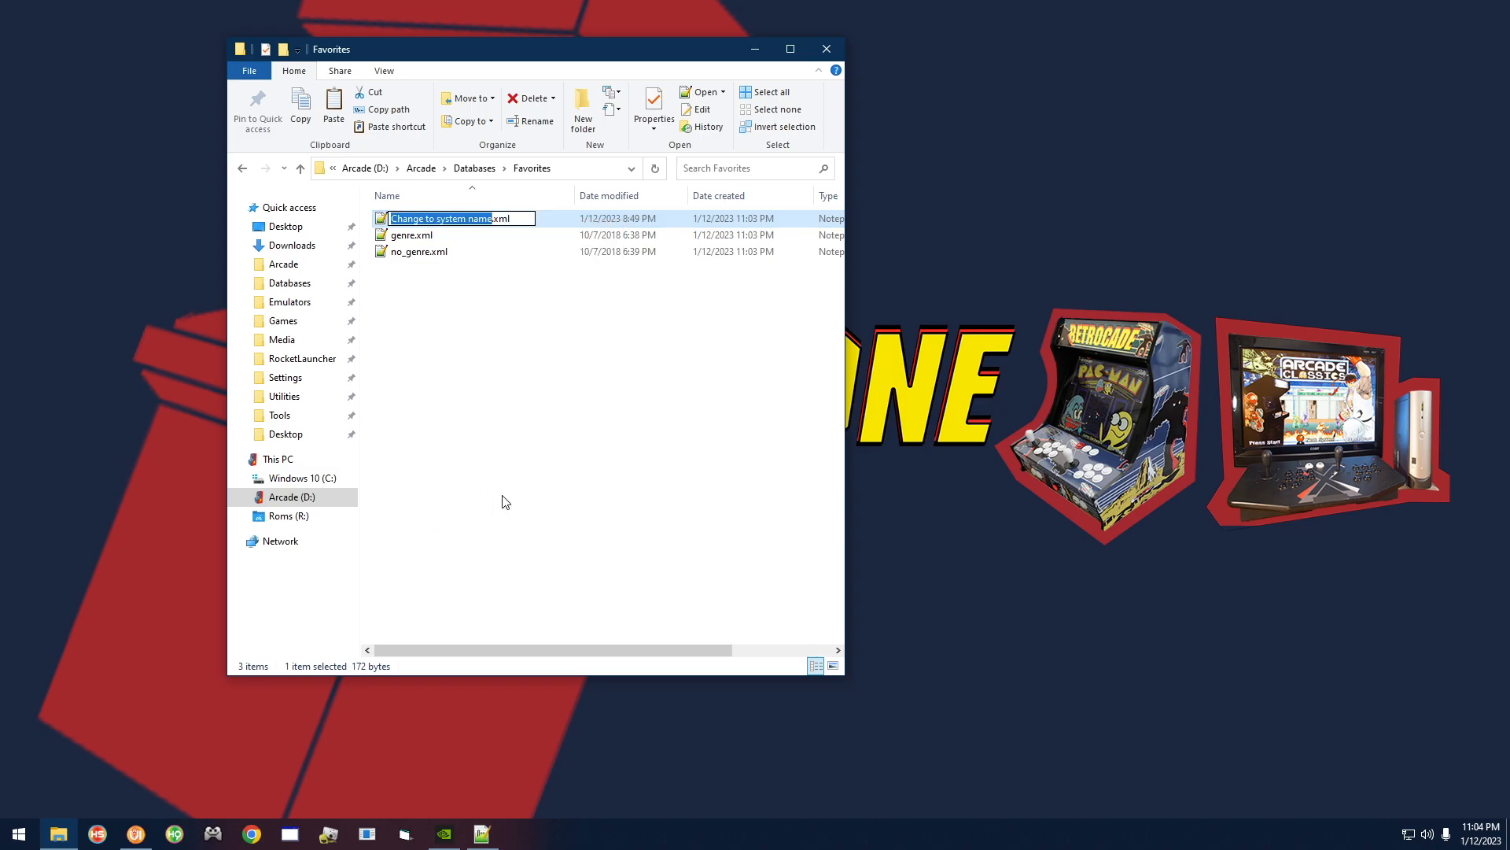
type("Favorites")
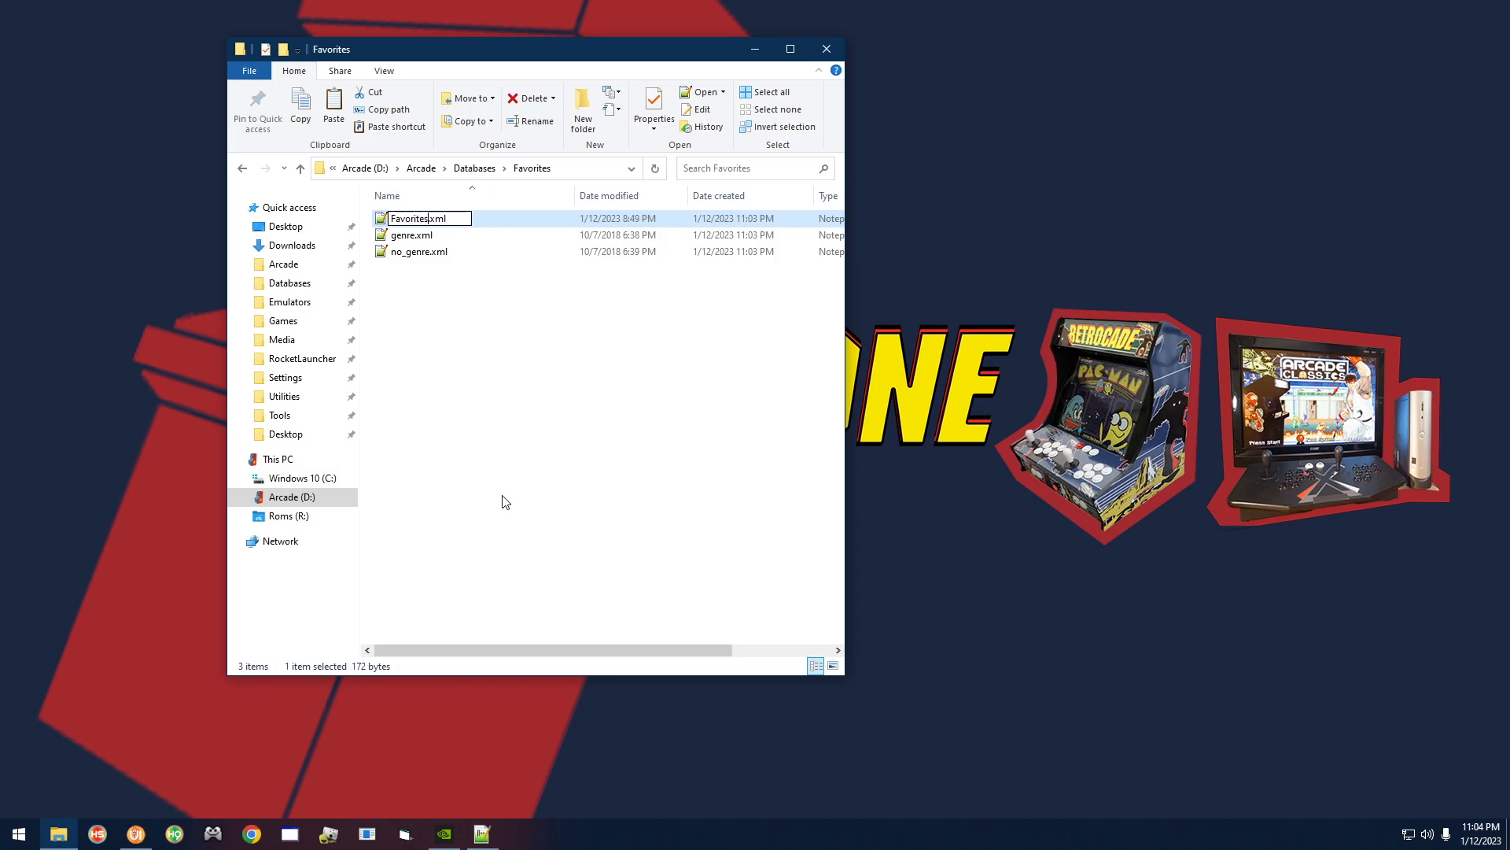
key("Return")
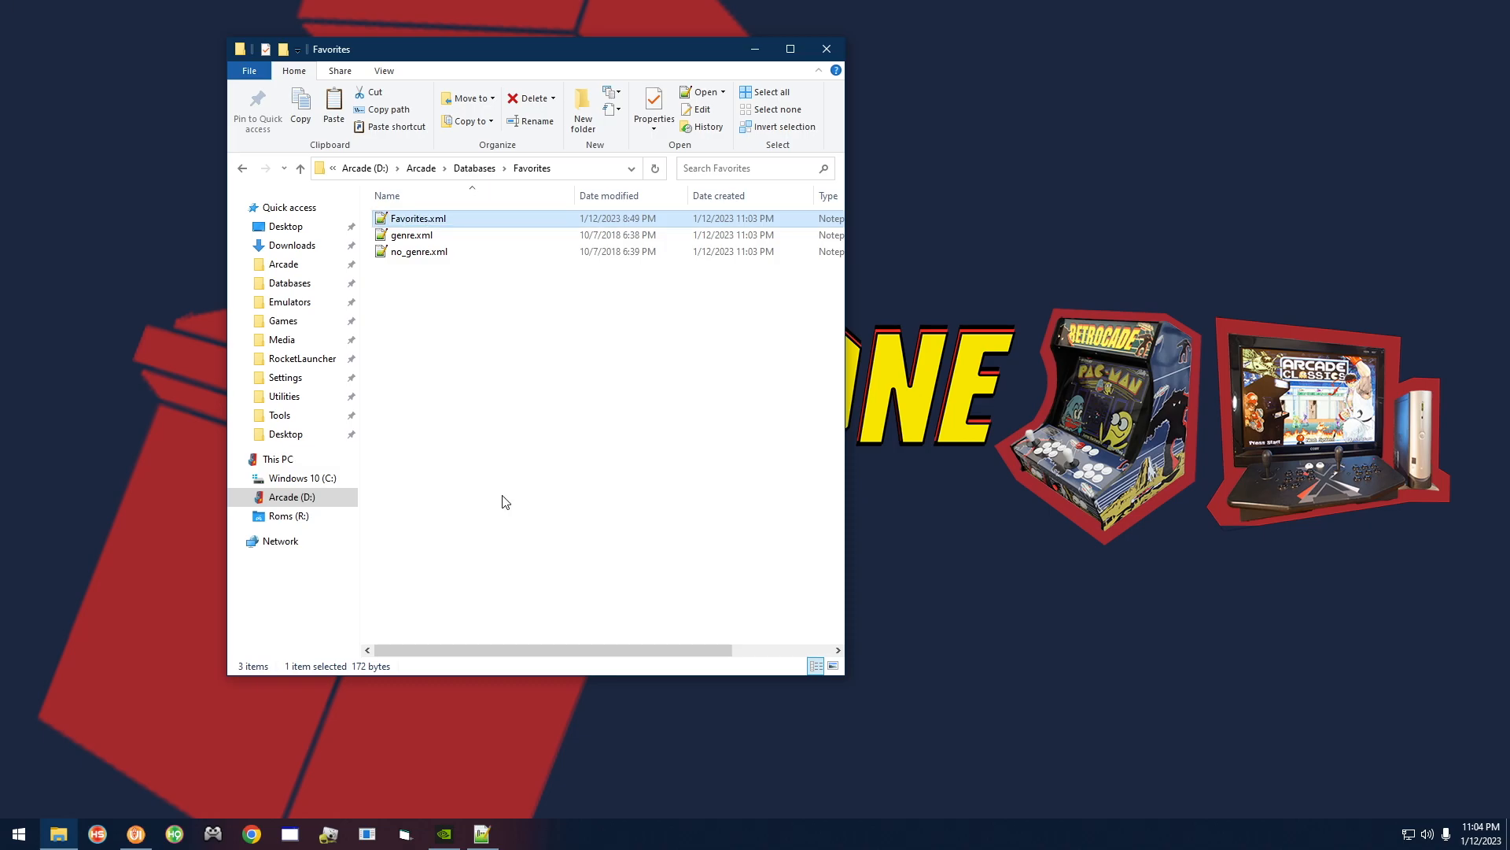
Open Favorites.xml in Notepad++ and place the cursor on blank line 9 between the two paste comments
double_click(446, 220)
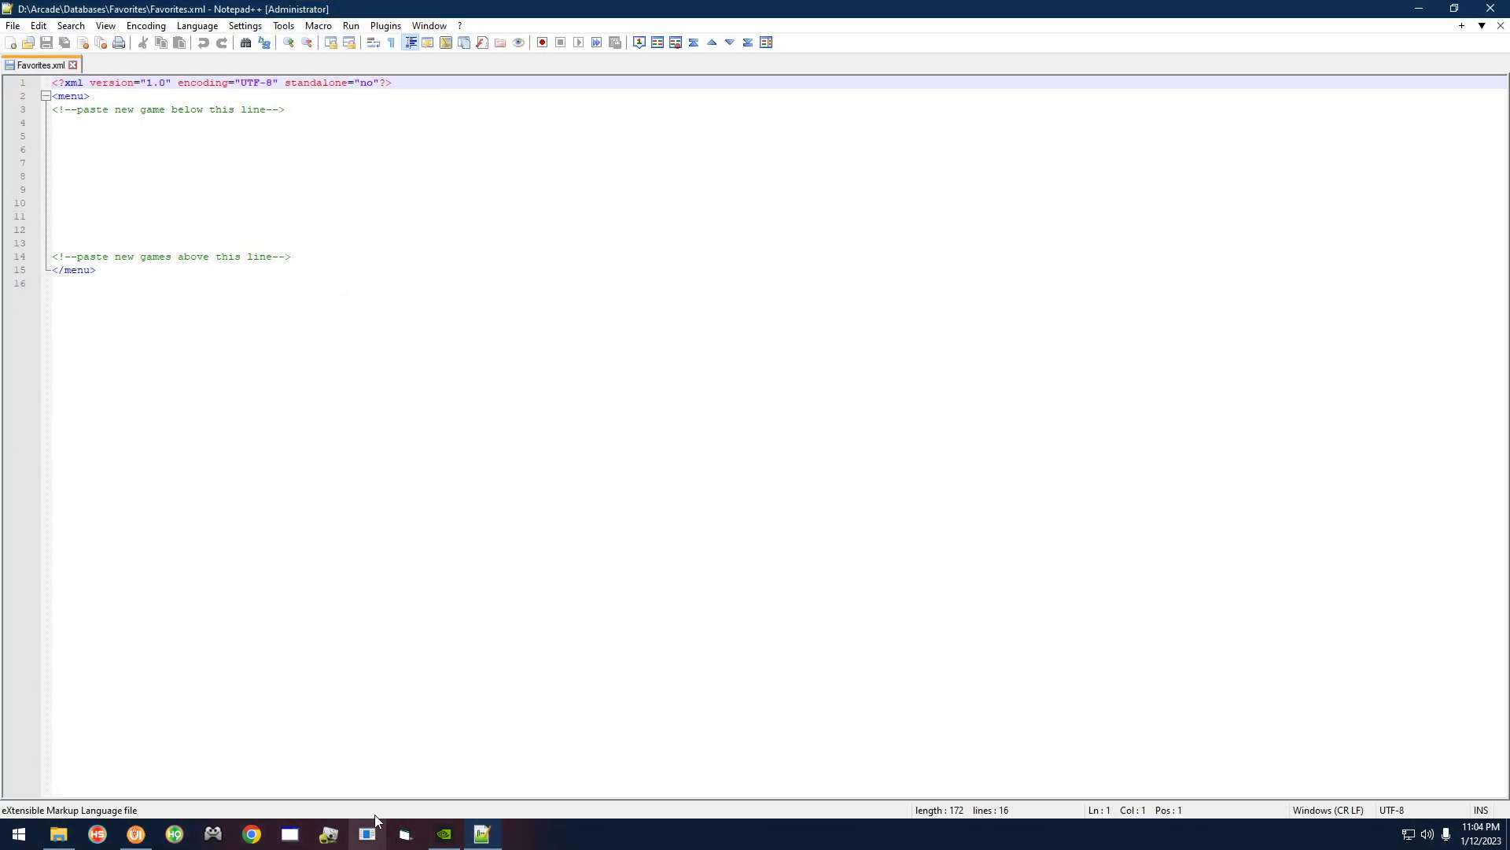
left_click(179, 109)
left_click(151, 256)
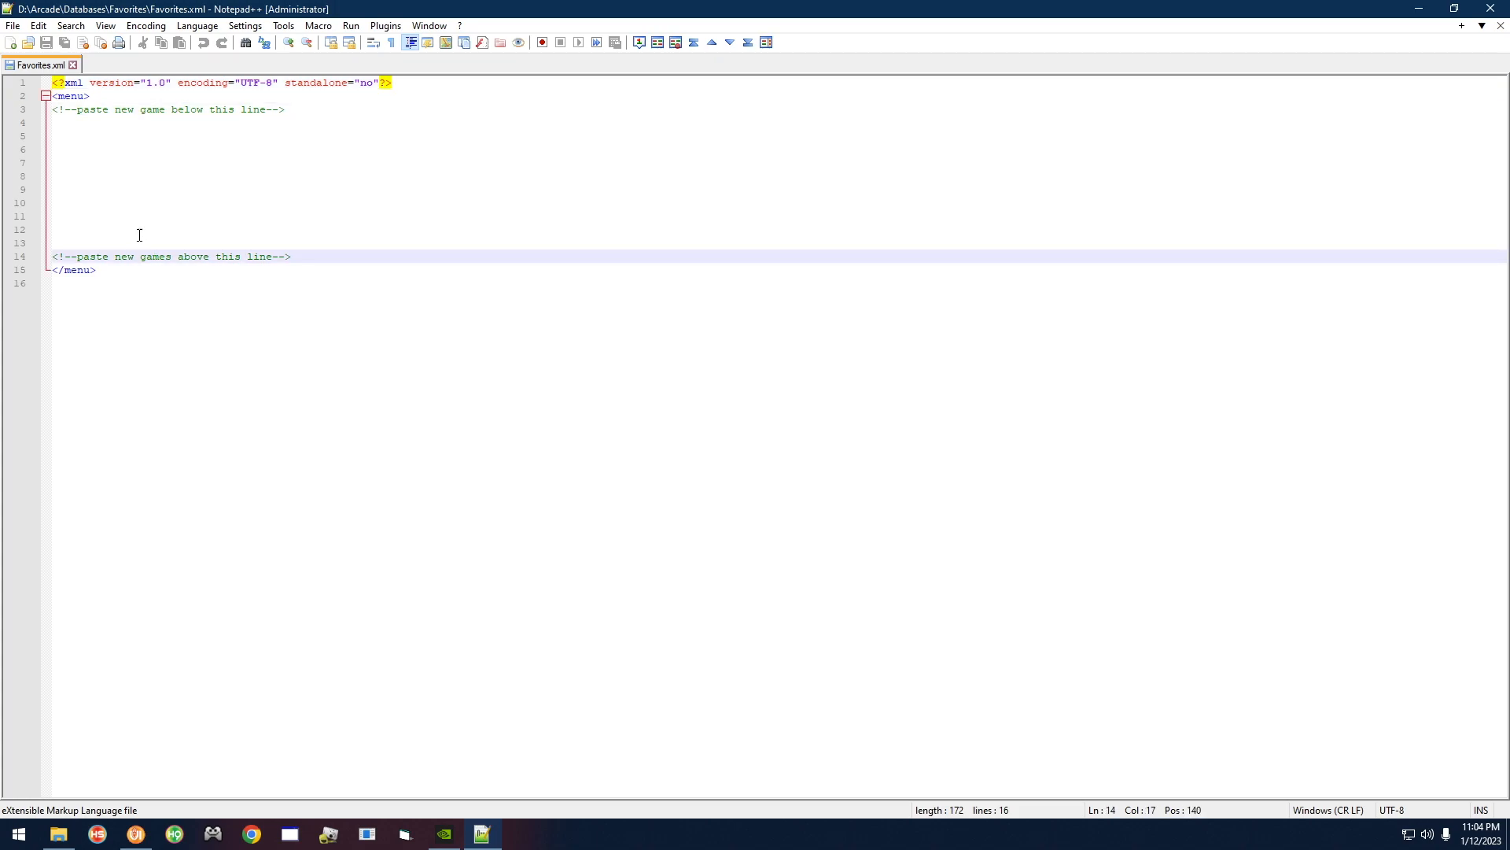
left_click(123, 189)
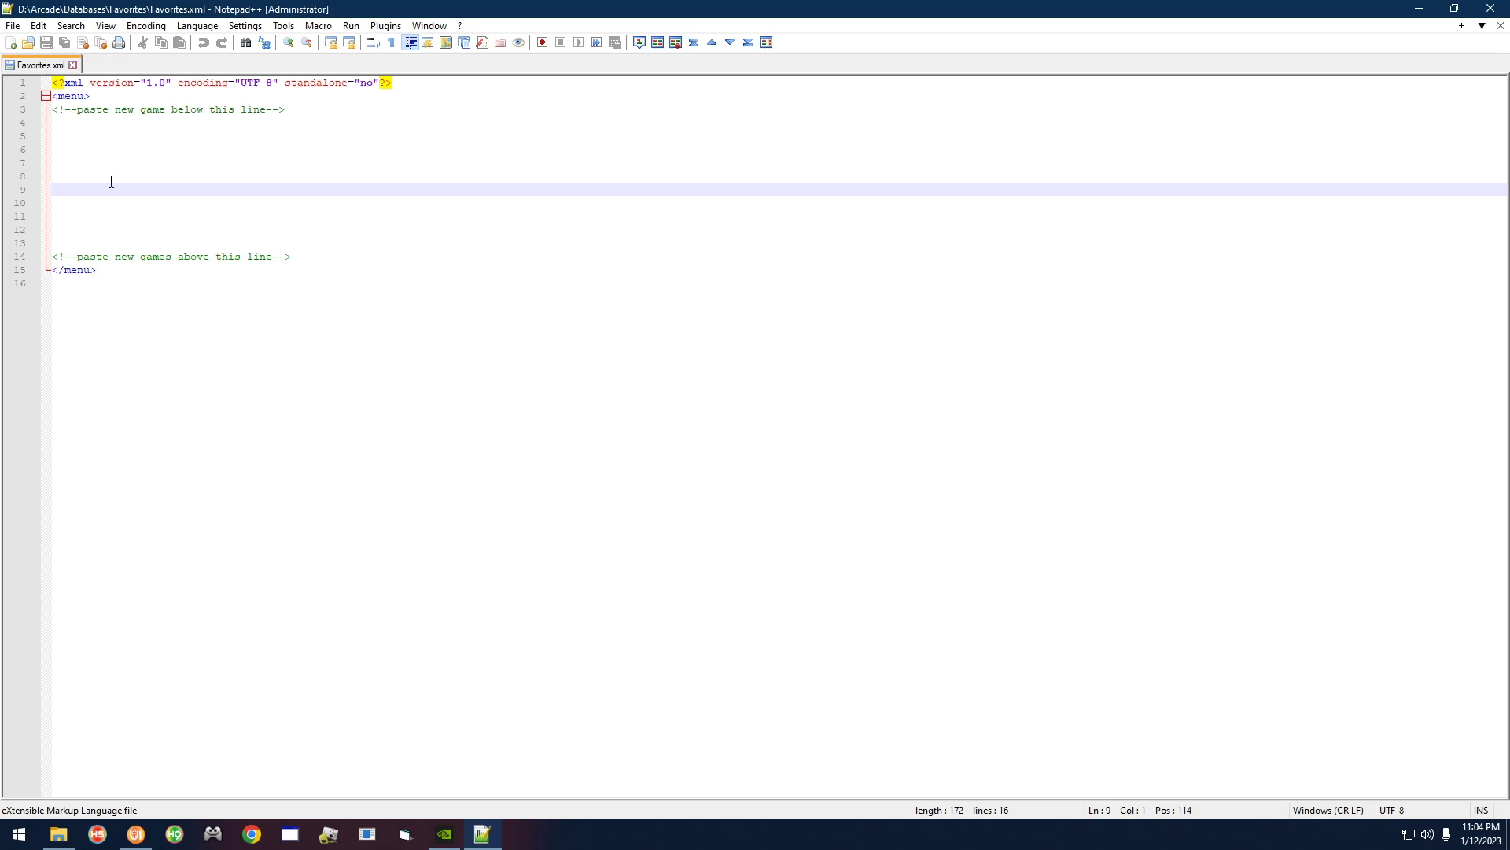
Open Super Nintendo Entertainment System.xml from the Super Nintendo Entertainment System folder in Databases
left_click(12, 25)
left_click(23, 58)
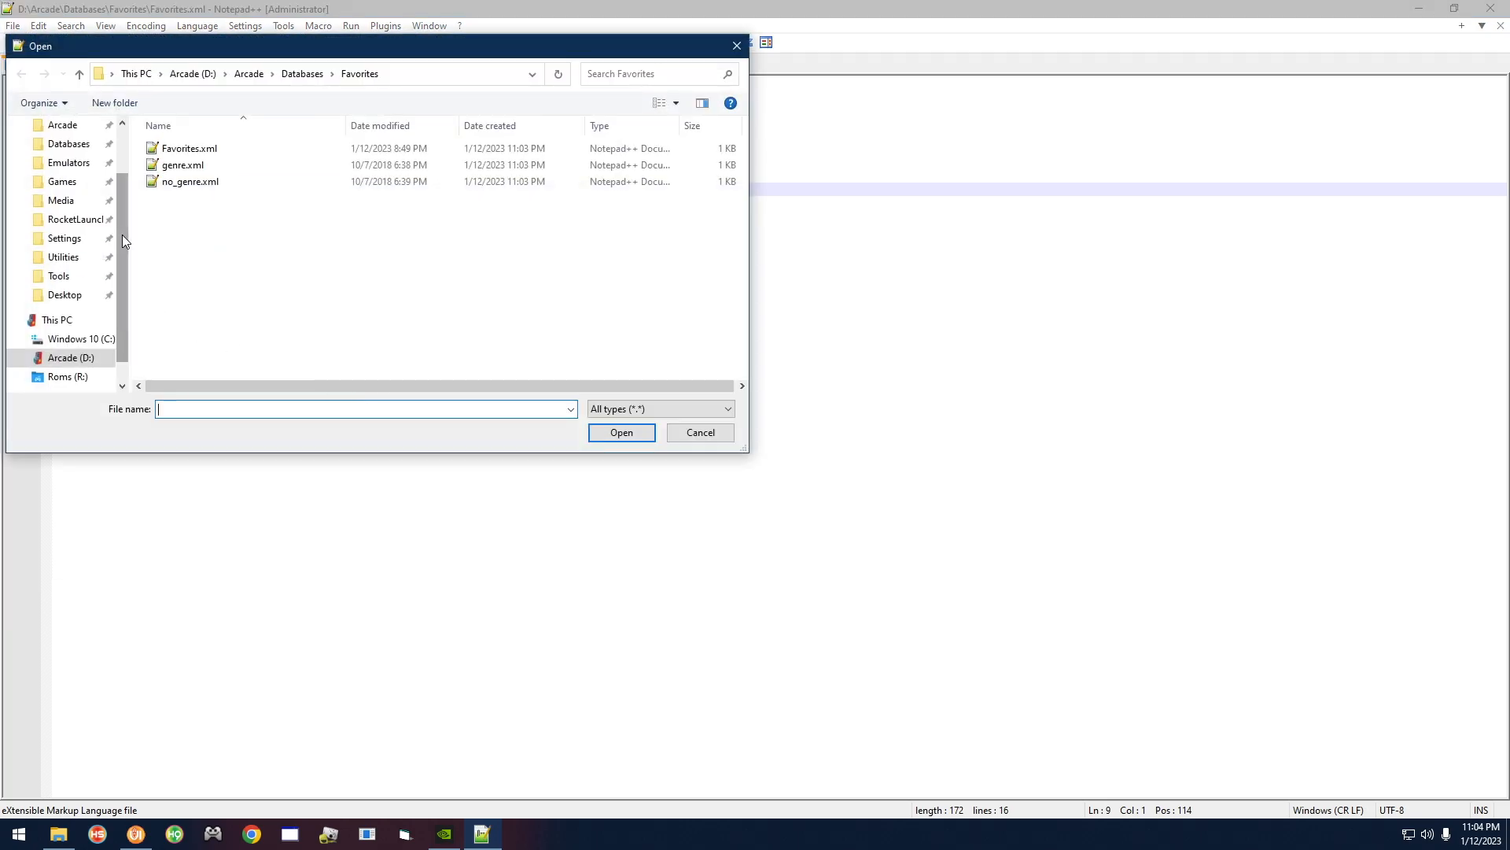
scroll(121, 238, "up", 2)
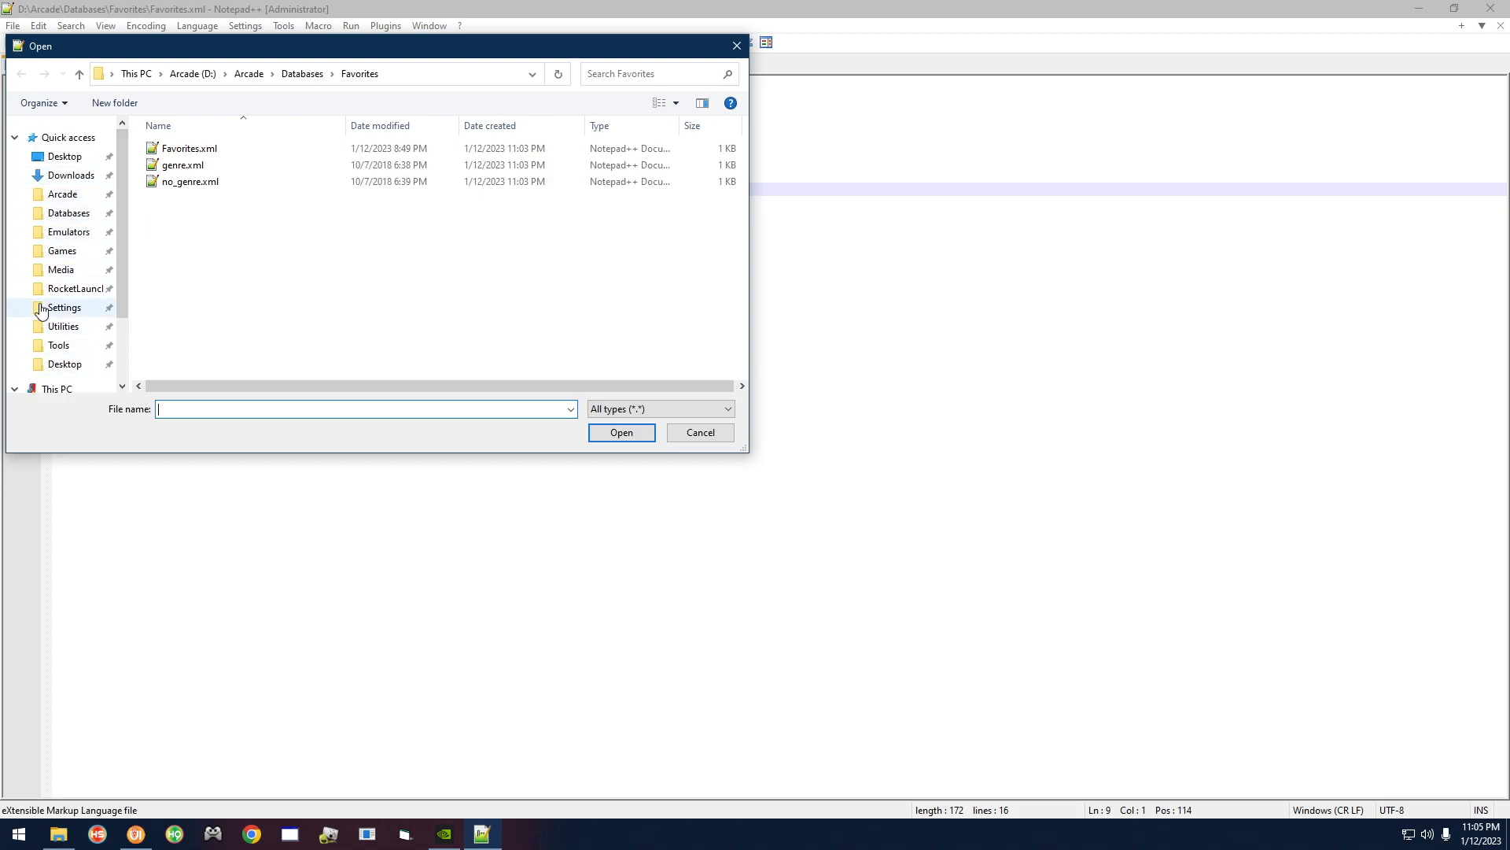
left_click(68, 214)
left_click(192, 236)
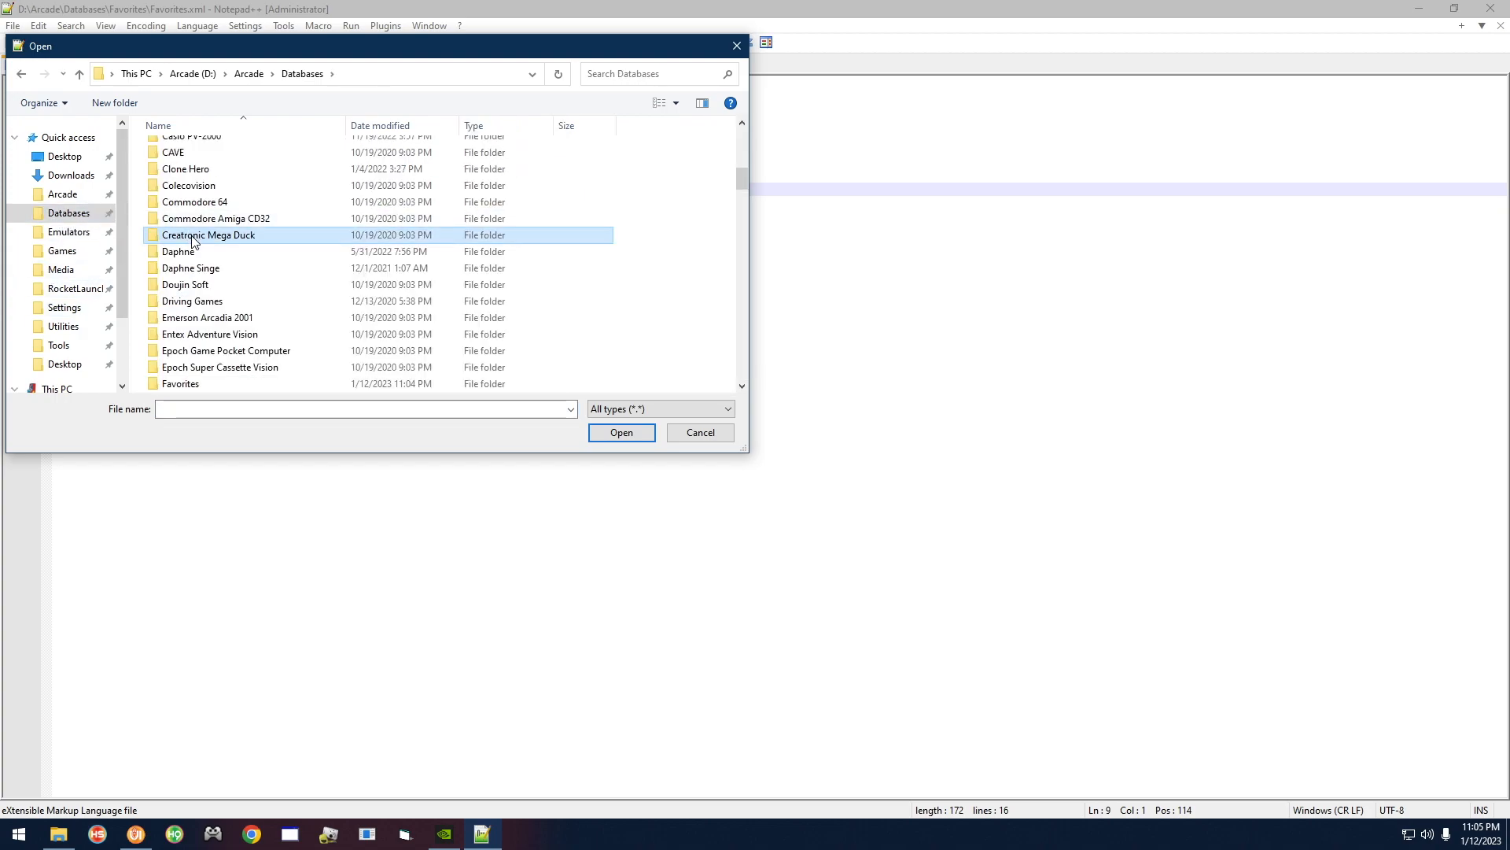
type("su")
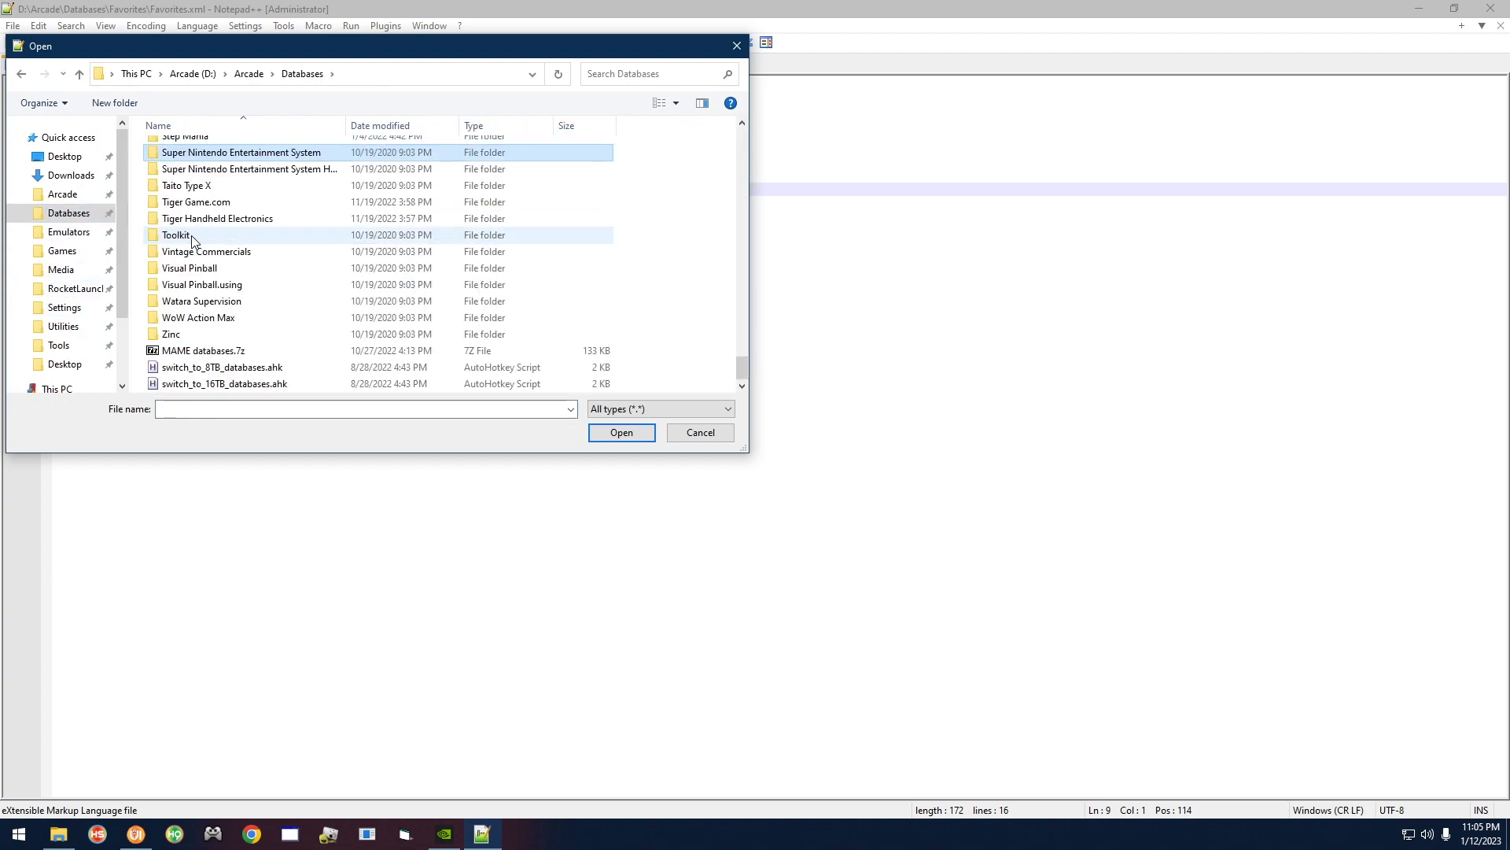
double_click(247, 153)
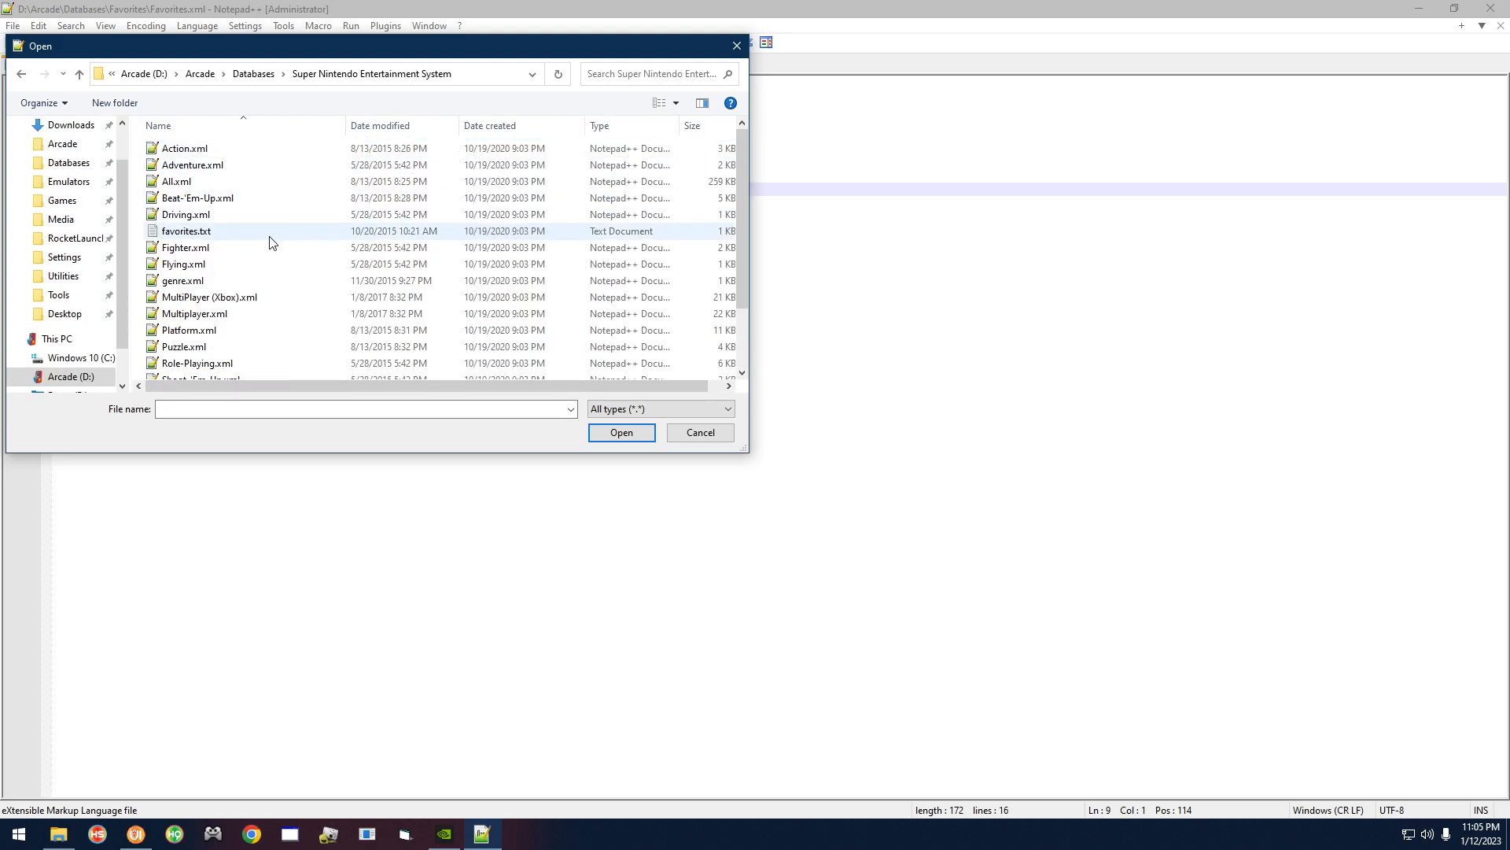
scroll(250, 242, "down", 2)
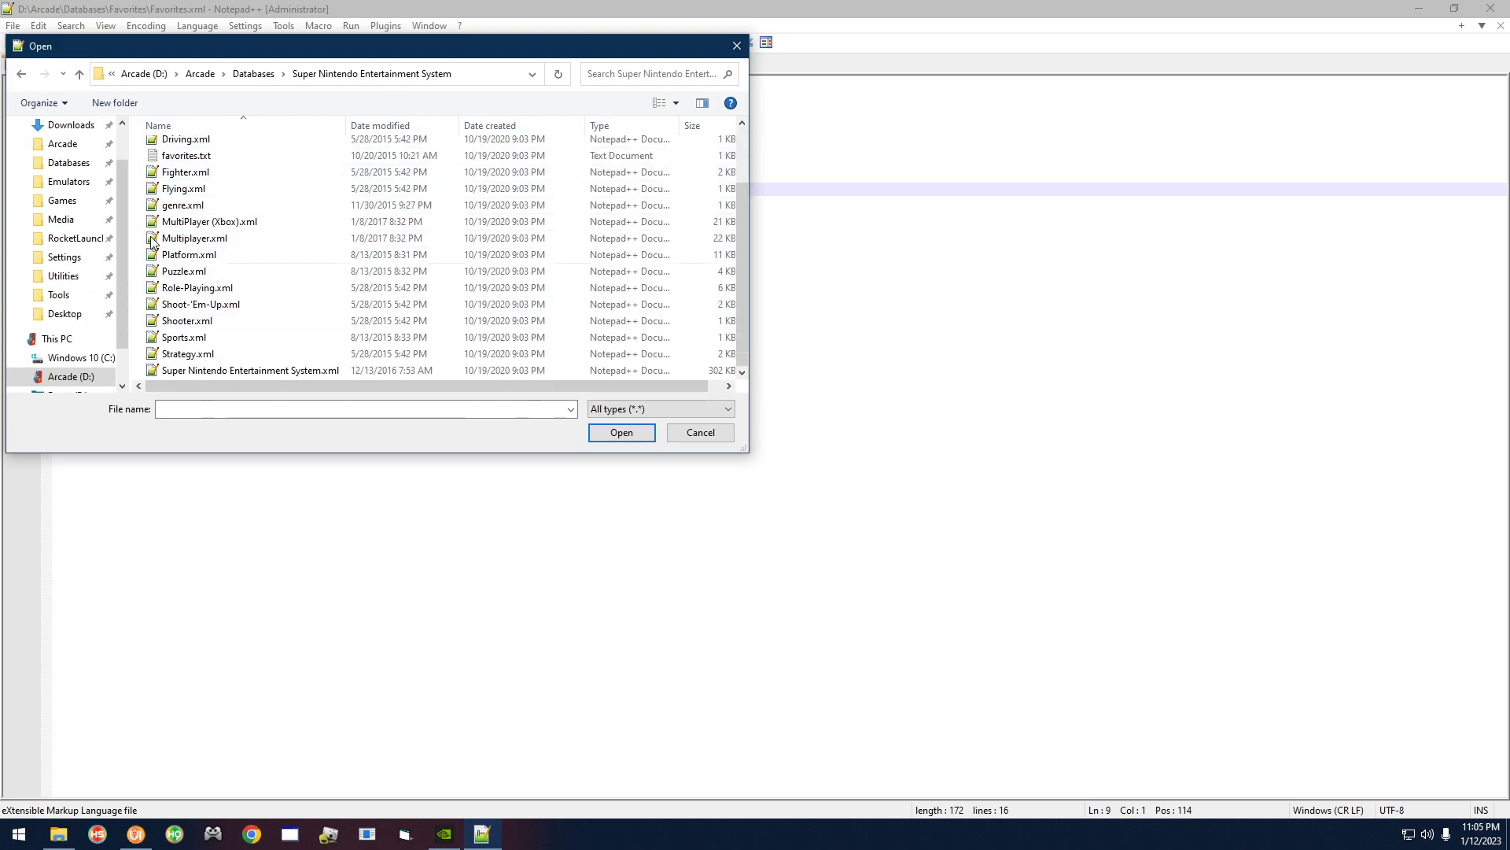
left_click(288, 376)
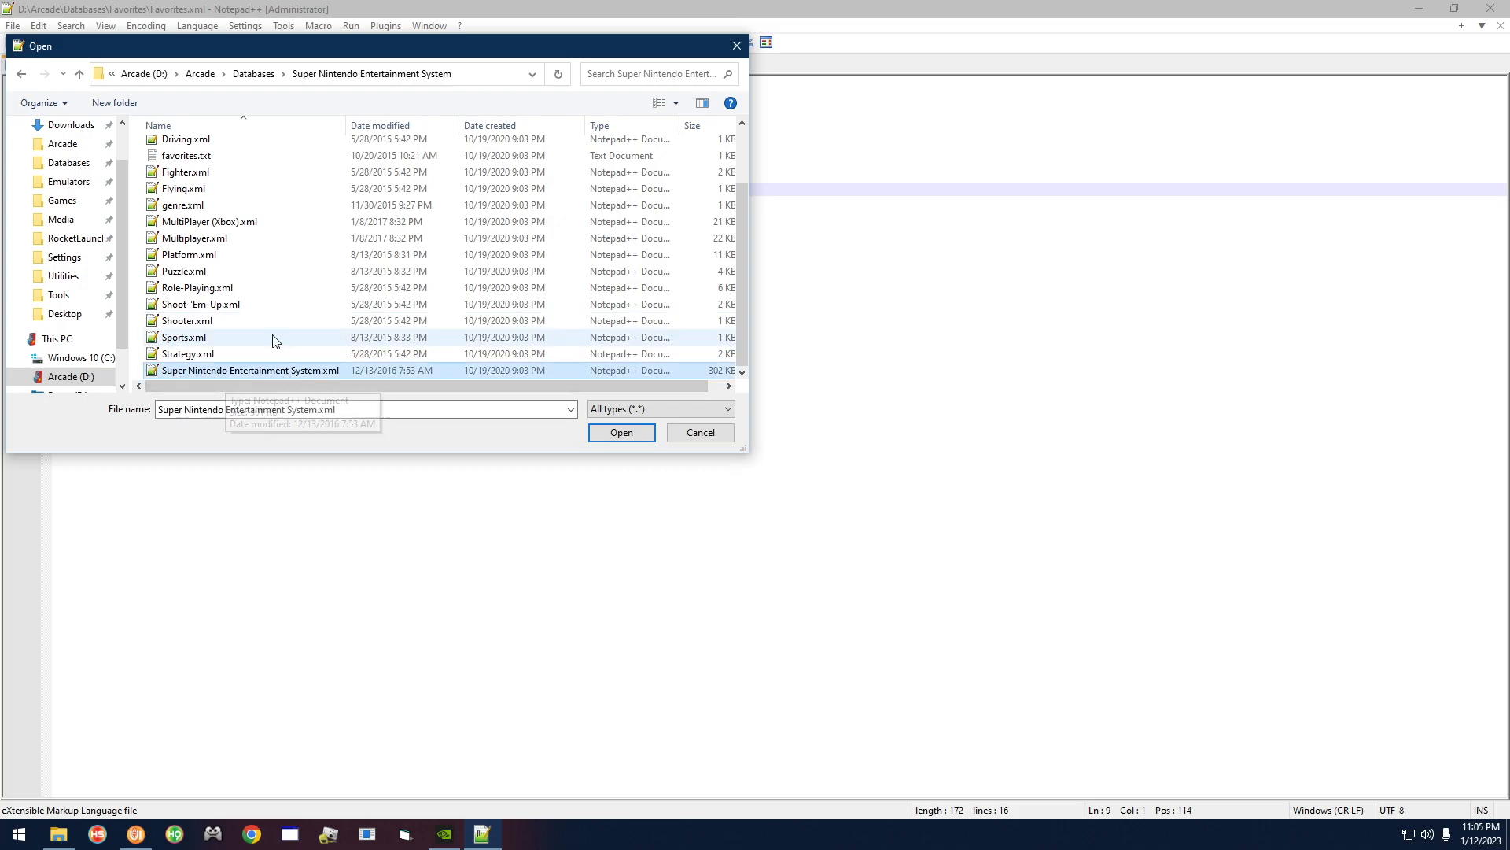
double_click(274, 373)
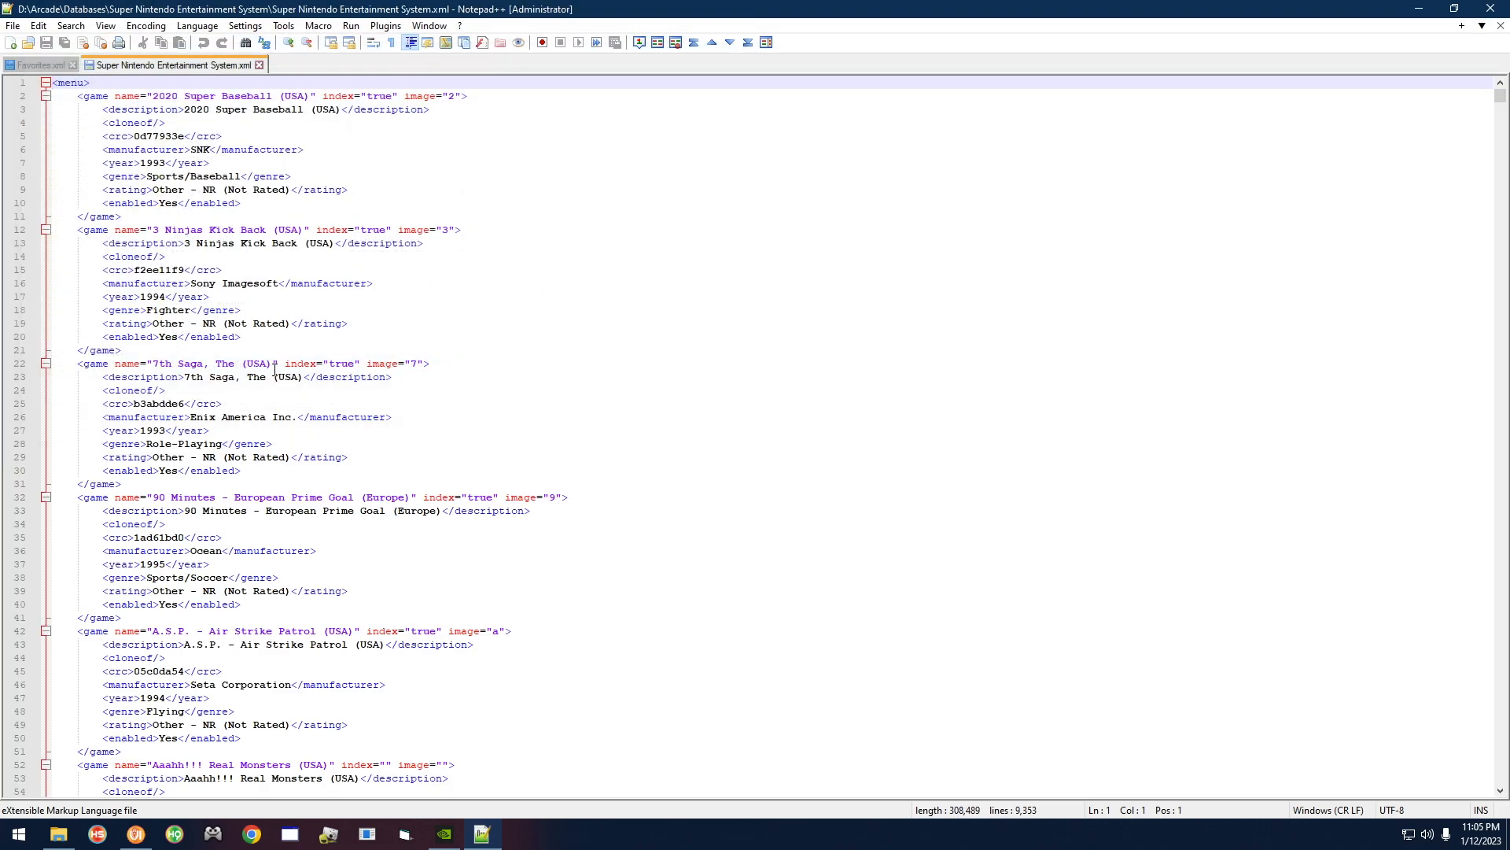
Copy the complete "3 Ninjas Kick Back (USA)" game entry from the Super Nintendo database into Favorites.xml at blank line 6
scroll(277, 405, "down", 20)
scroll(277, 405, "up", 20)
left_click(91, 232)
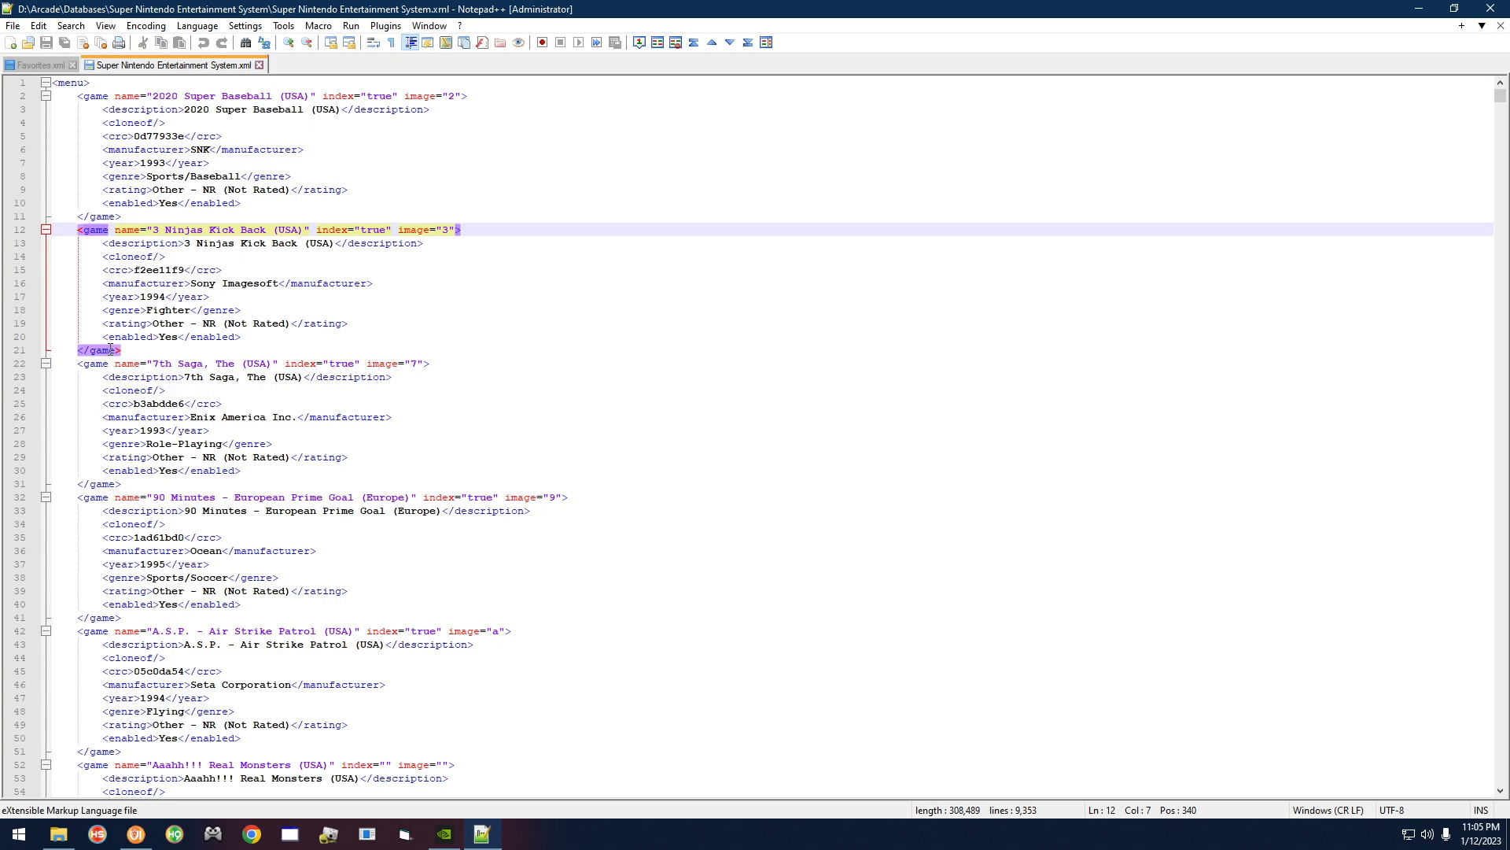
left_click(142, 243)
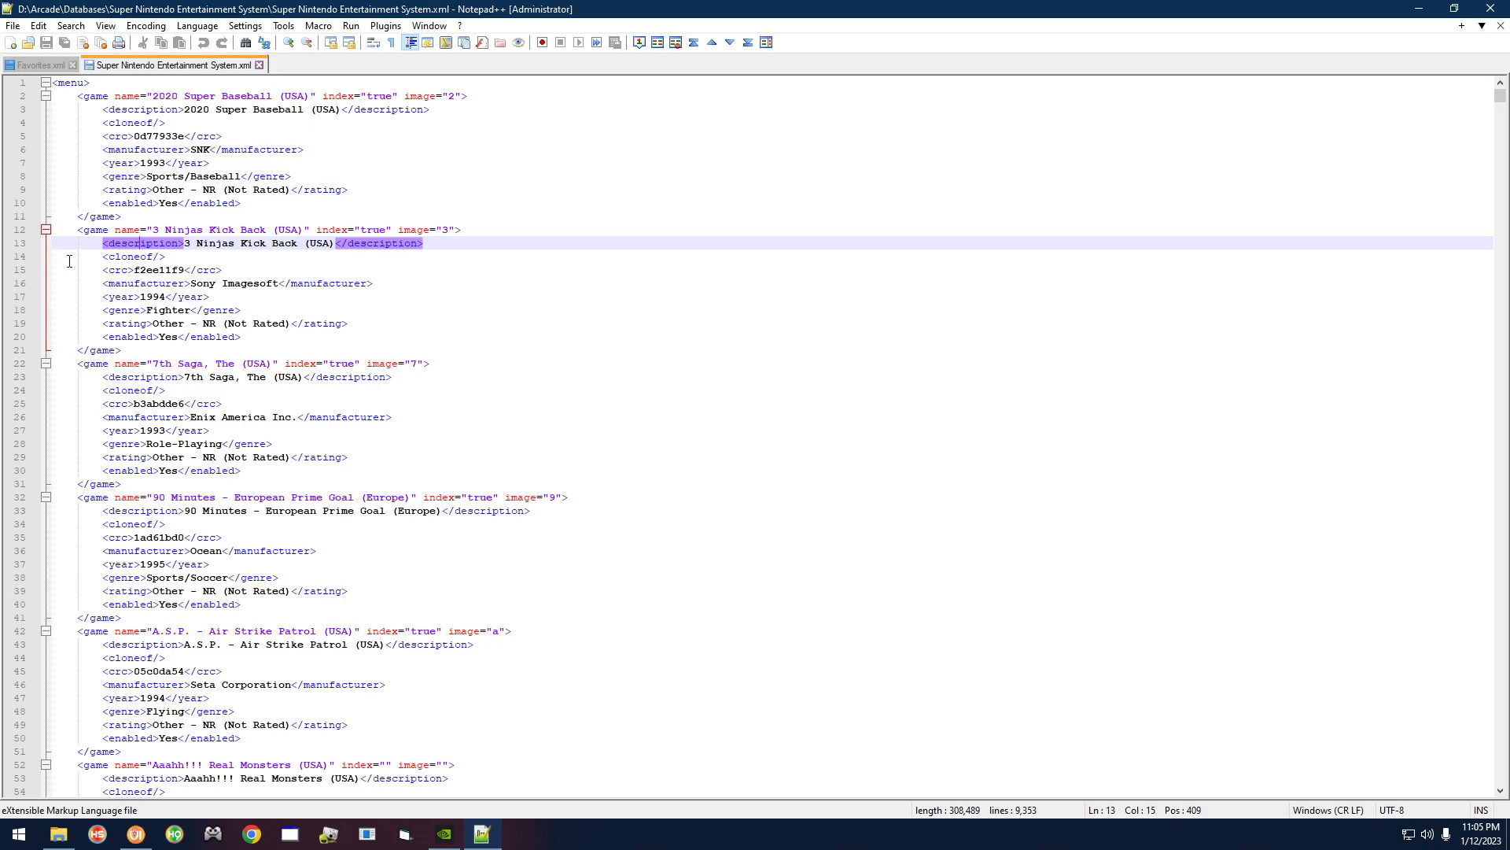
left_click(92, 230)
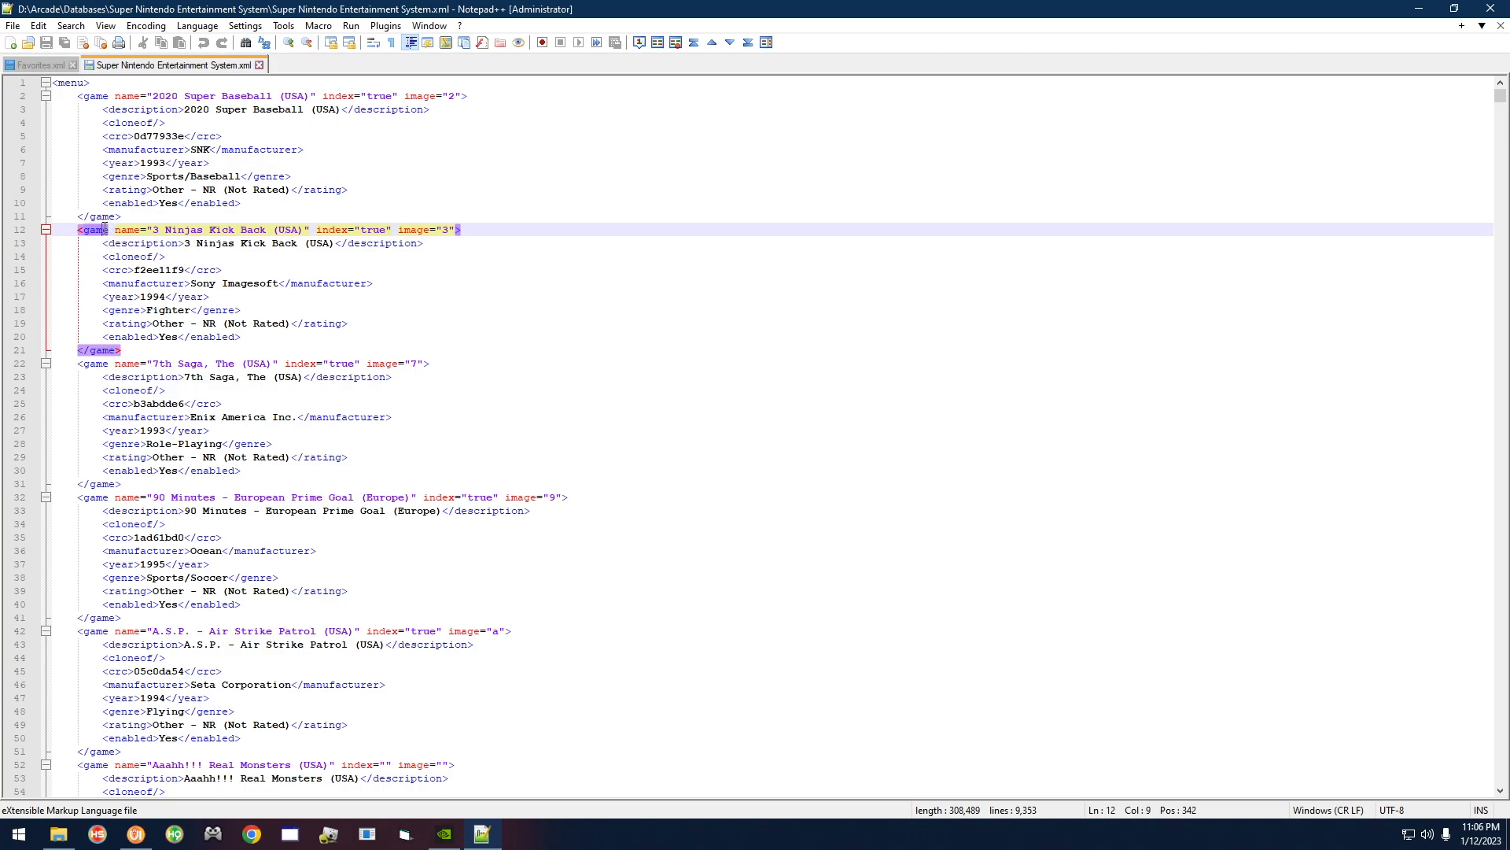
left_click_drag(77, 229, 126, 346)
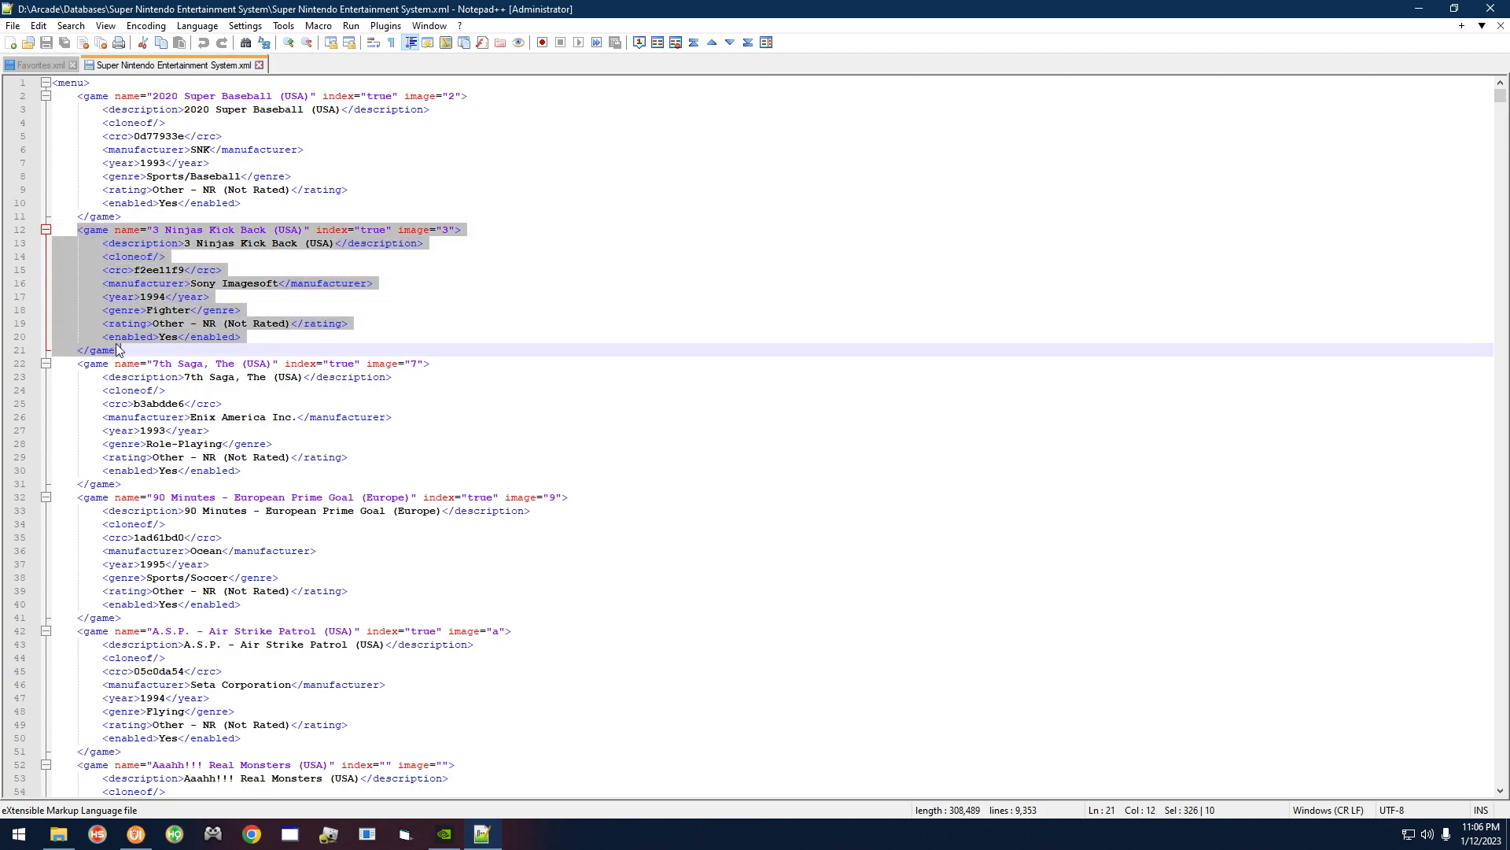
right_click(118, 277)
left_click(176, 300)
left_click(39, 66)
left_click(68, 150)
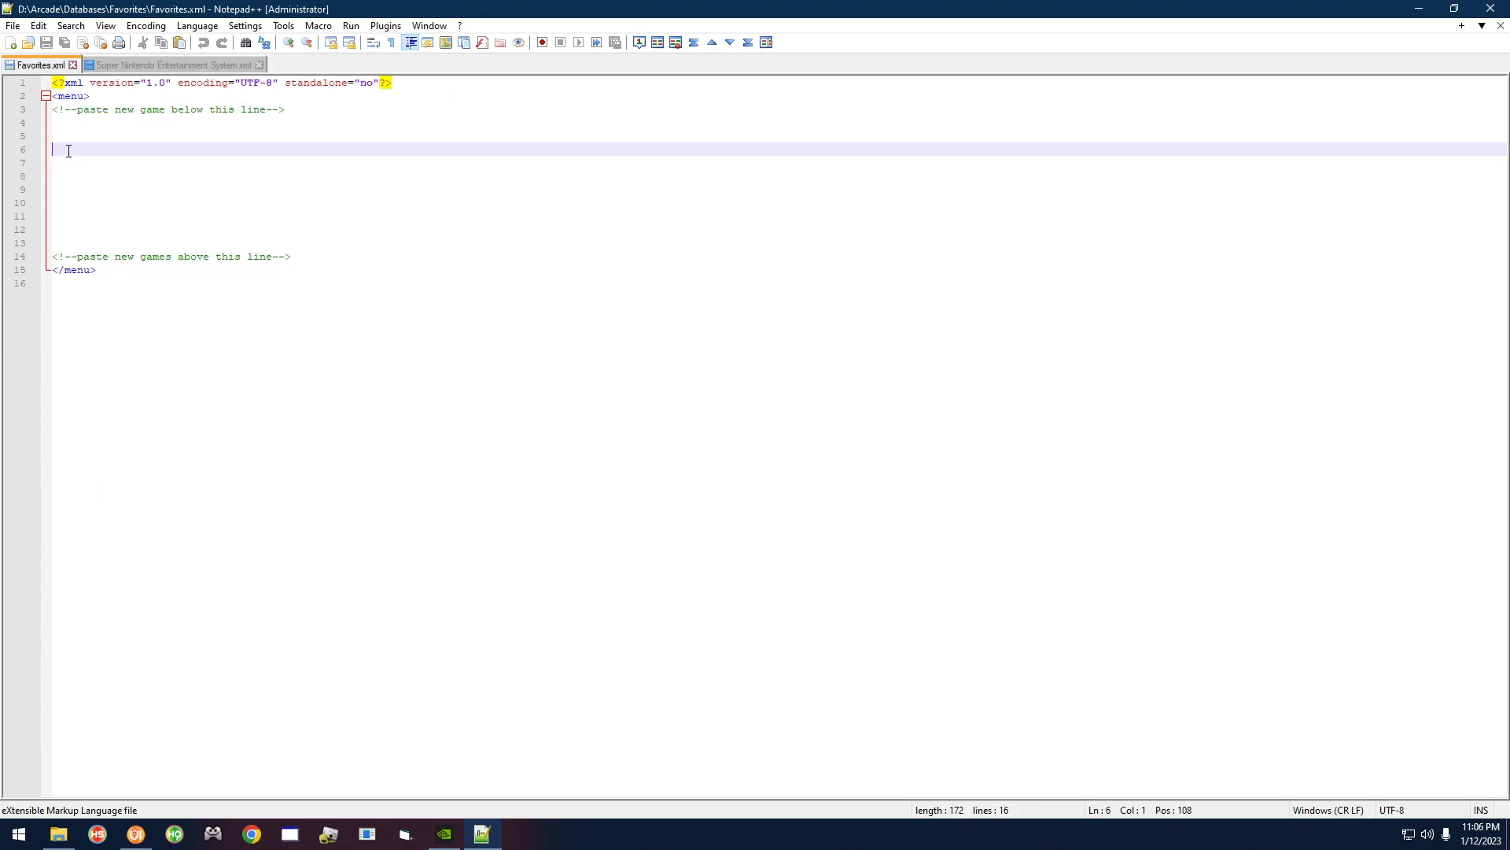
right_click(69, 154)
left_click(129, 192)
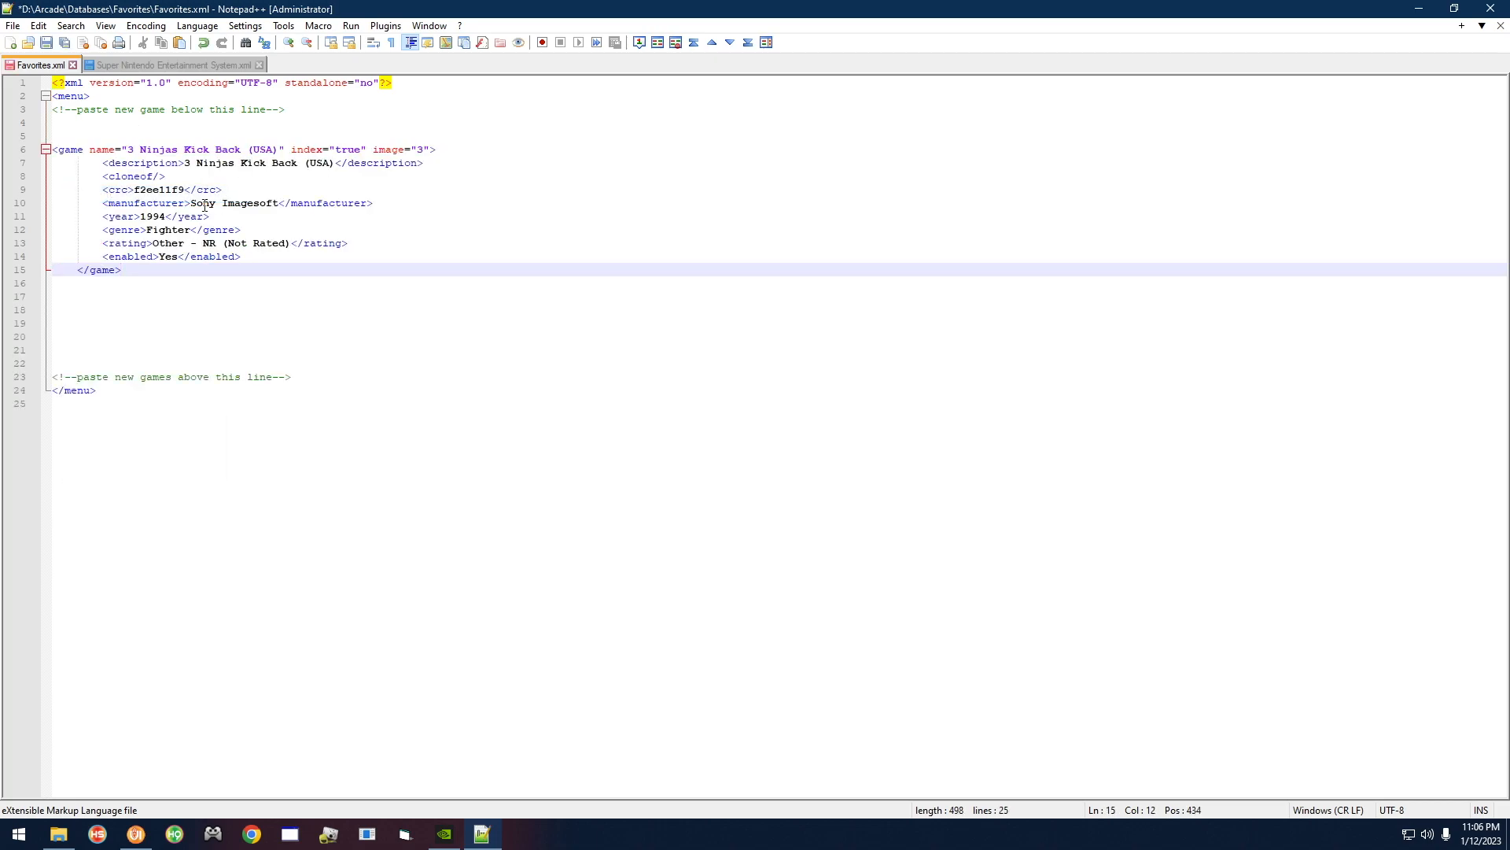
Copy the "2020 Super Baseball (USA)" entry from the Super Nintendo database to line 17 of Favorites.xml and add two line breaks after it
left_click(162, 68)
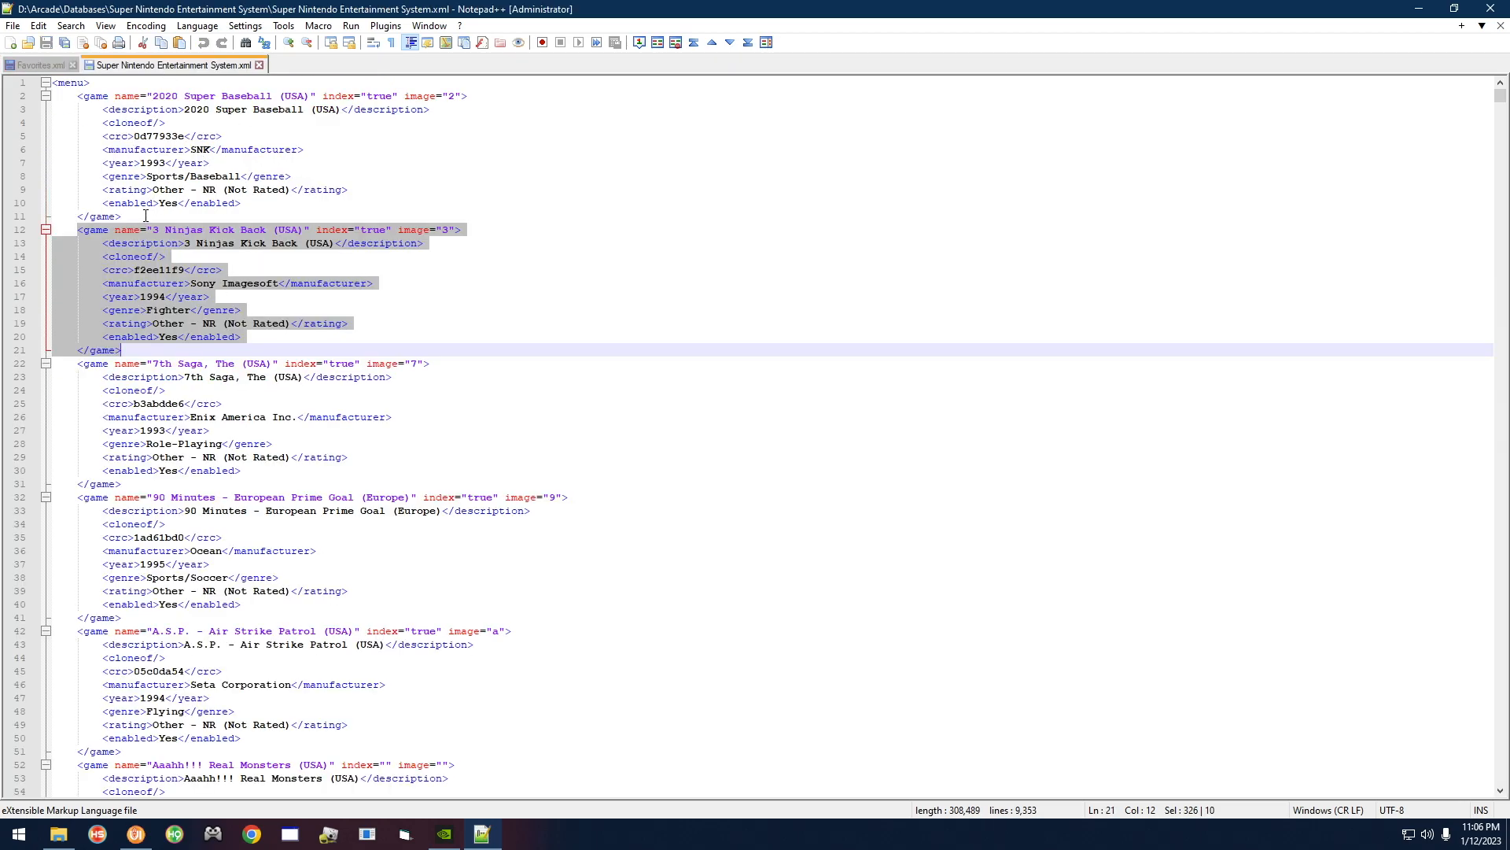
left_click_drag(123, 217, 52, 96)
right_click(141, 153)
left_click(284, 174)
left_click(47, 65)
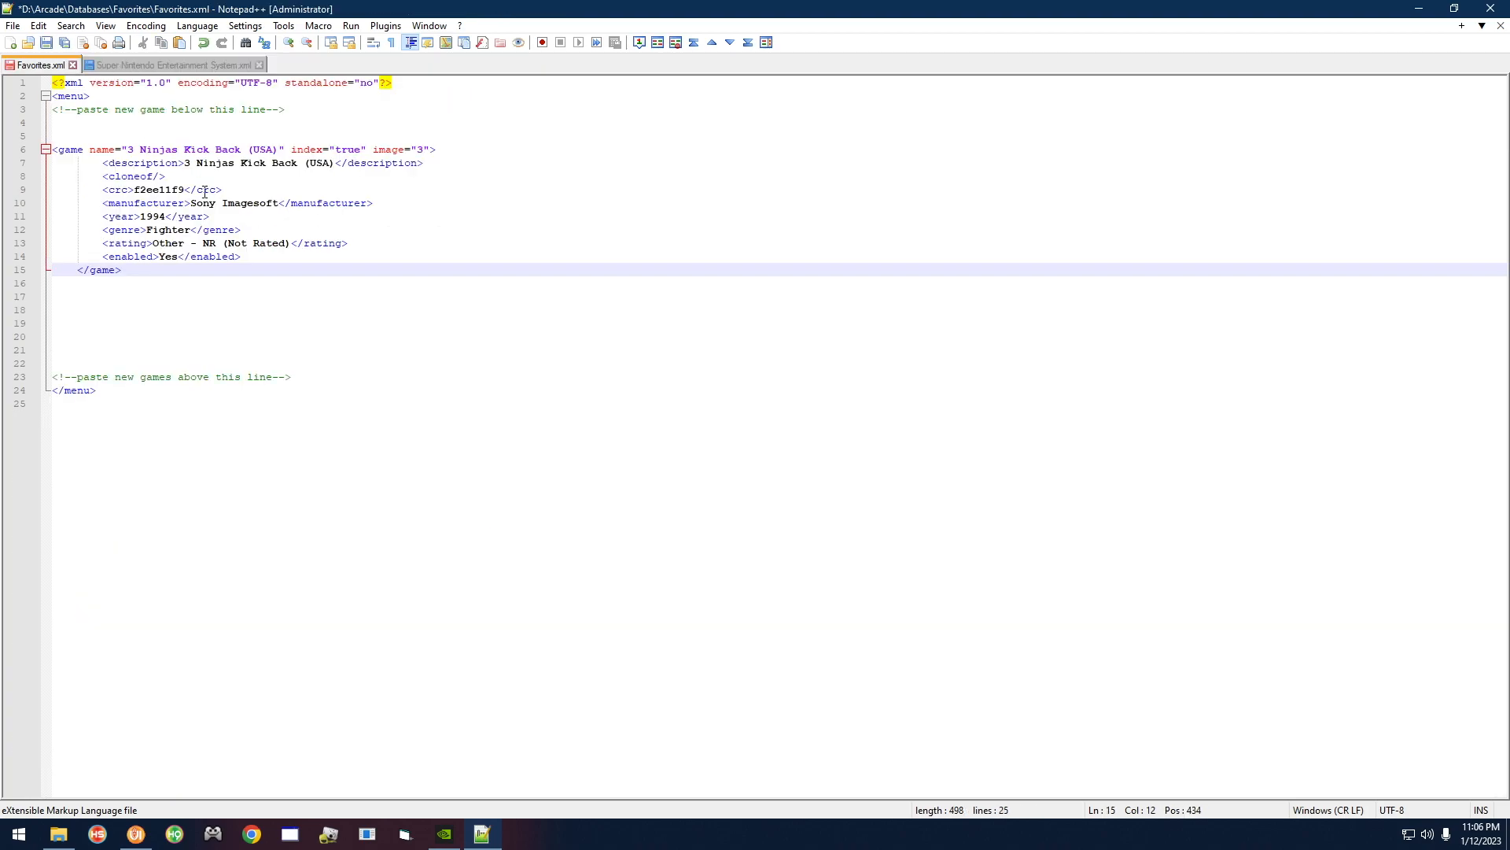
left_click(88, 294)
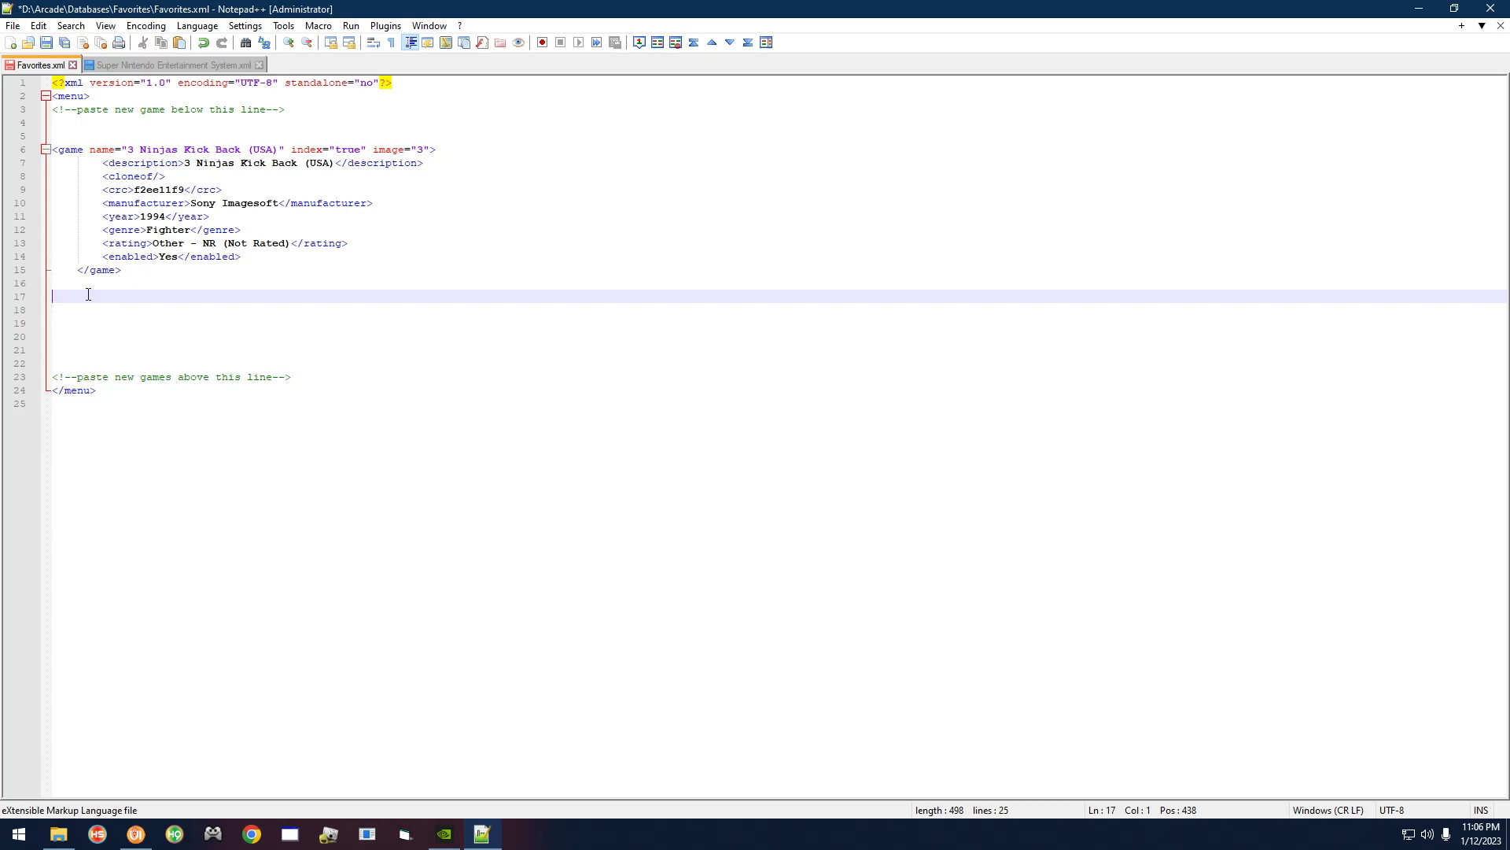
right_click(88, 294)
left_click(202, 343)
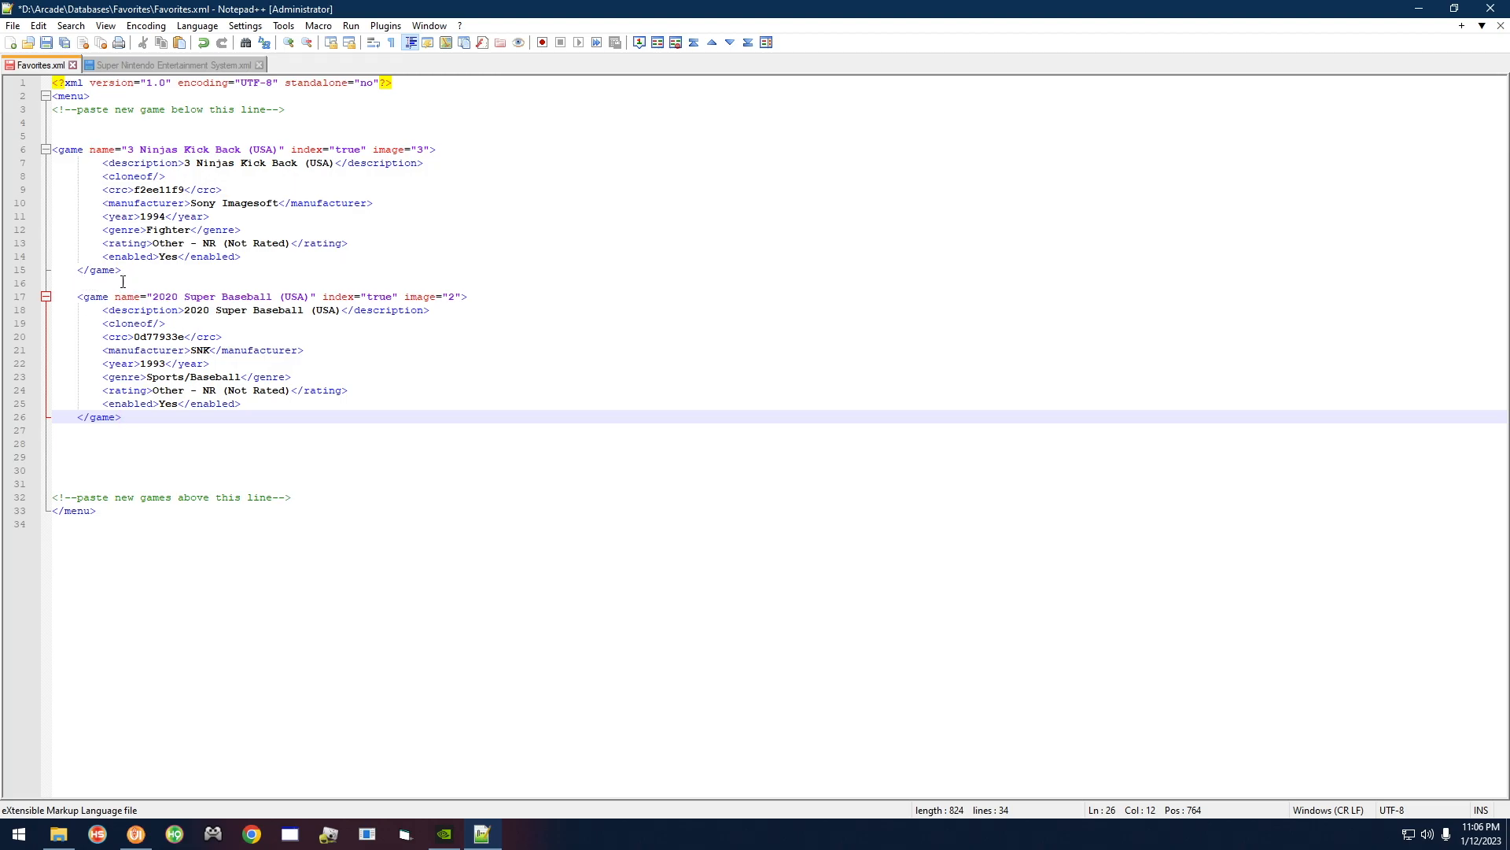
key("Return")
key("Return")
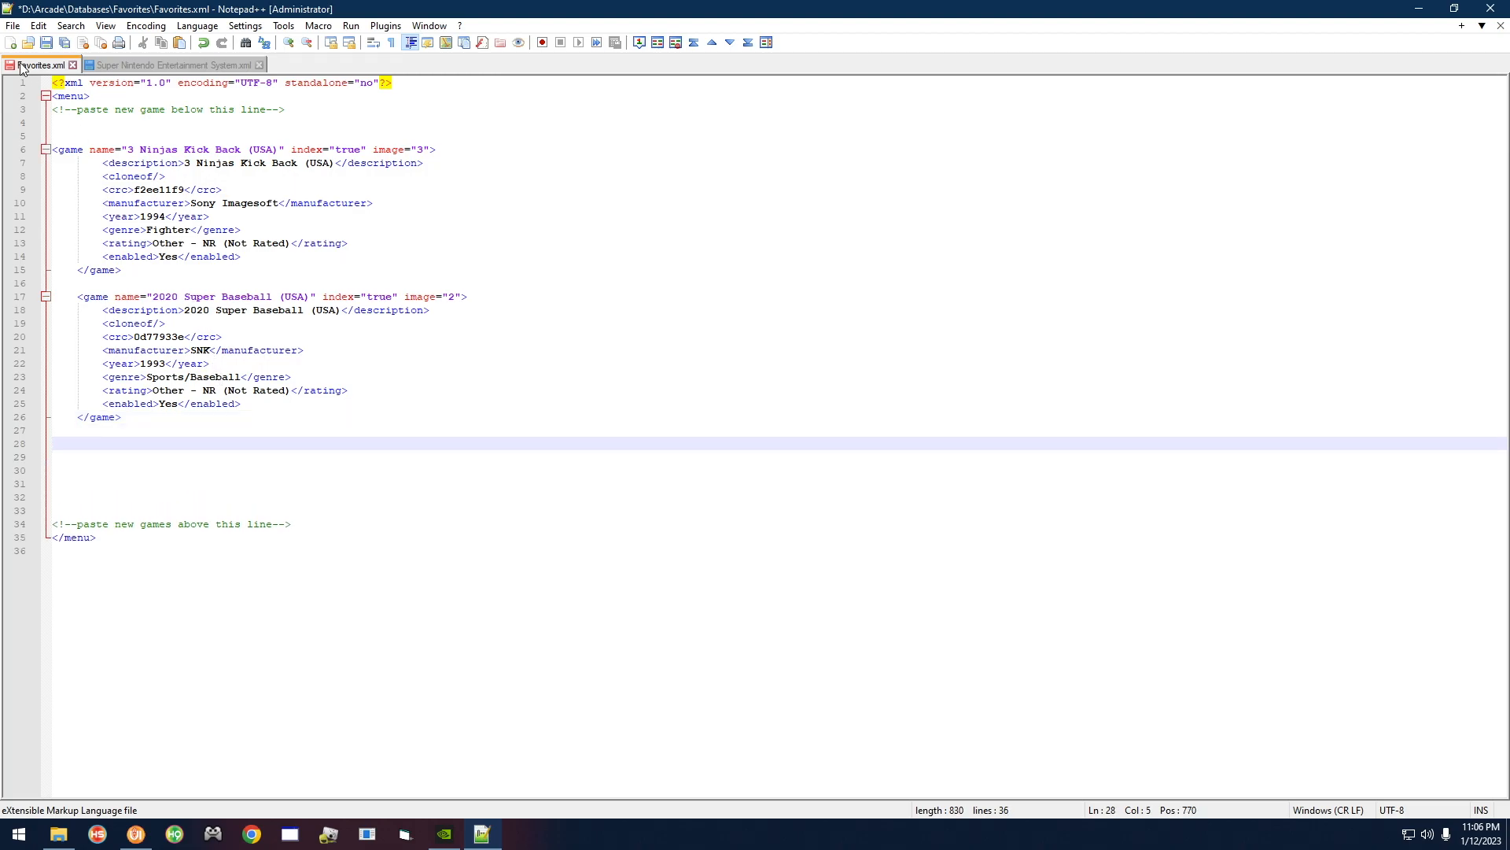
Open Sony Playstation.xml from the Sony Playstation folder in Databases
left_click(12, 26)
left_click(45, 57)
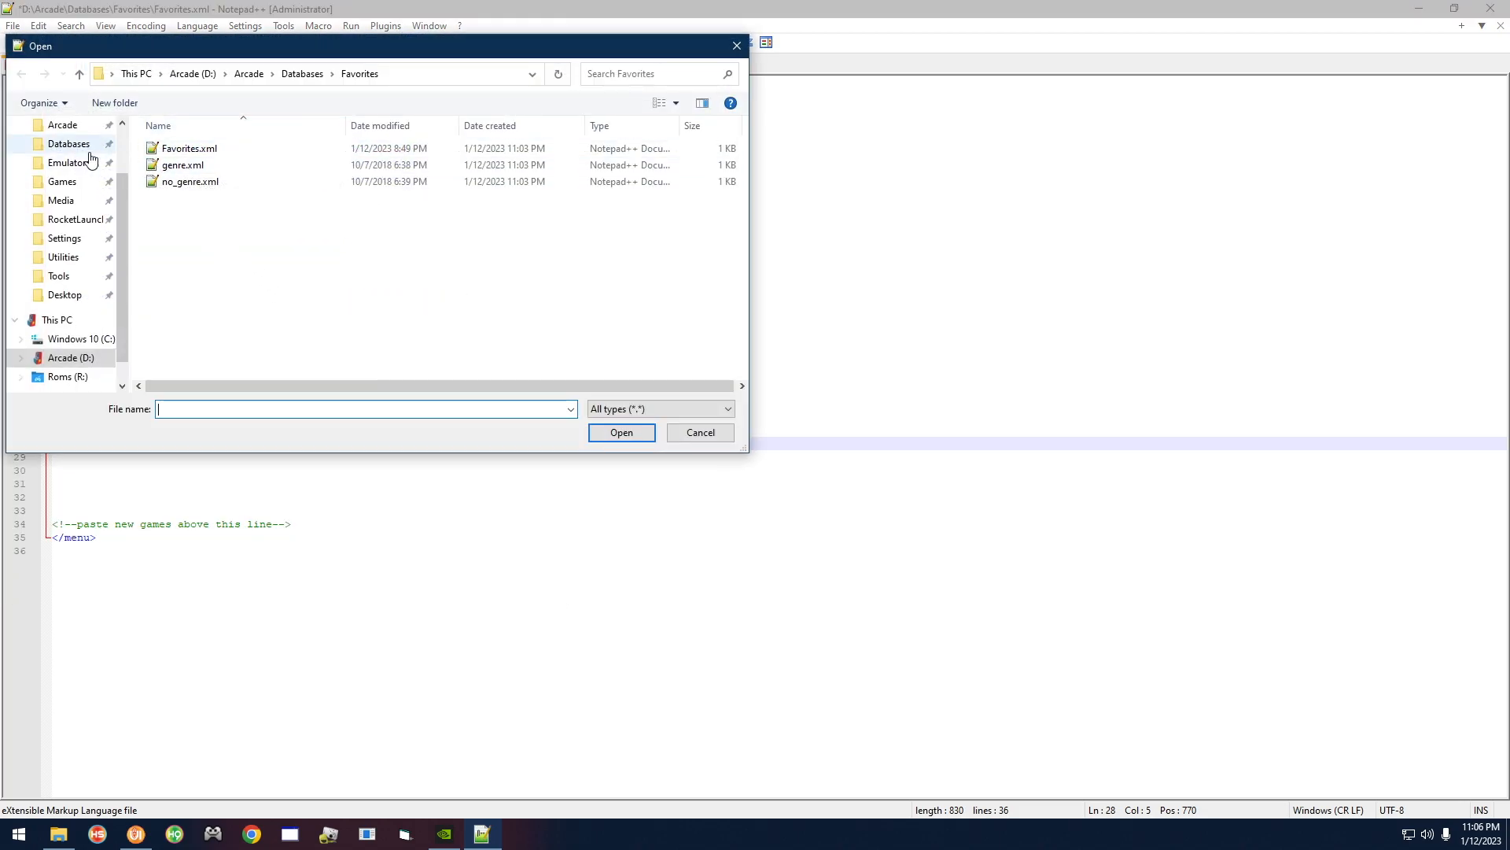
left_click(70, 144)
left_click(210, 224)
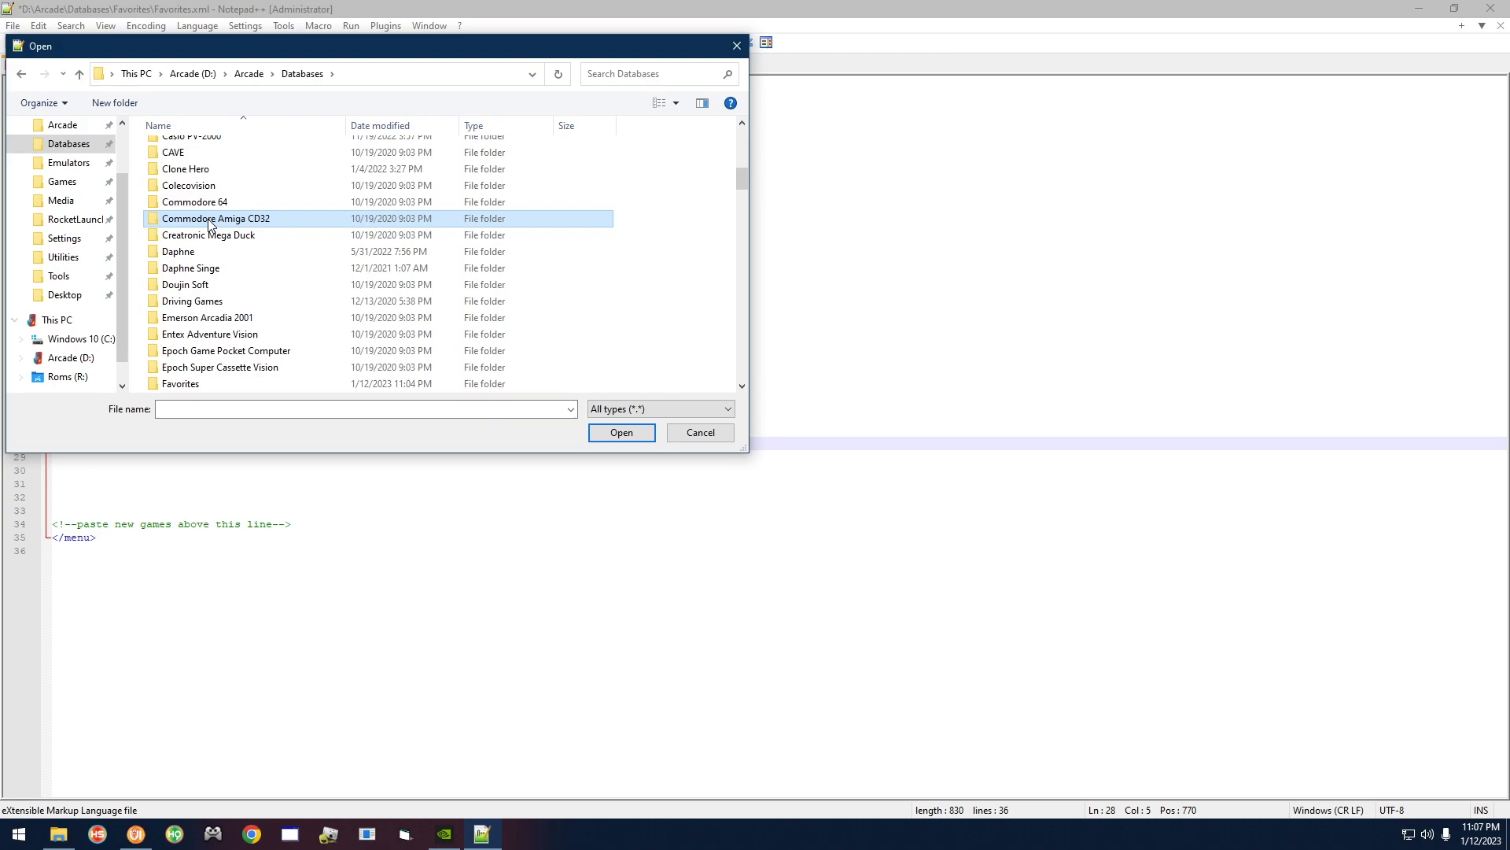
scroll(210, 223, "down", 15)
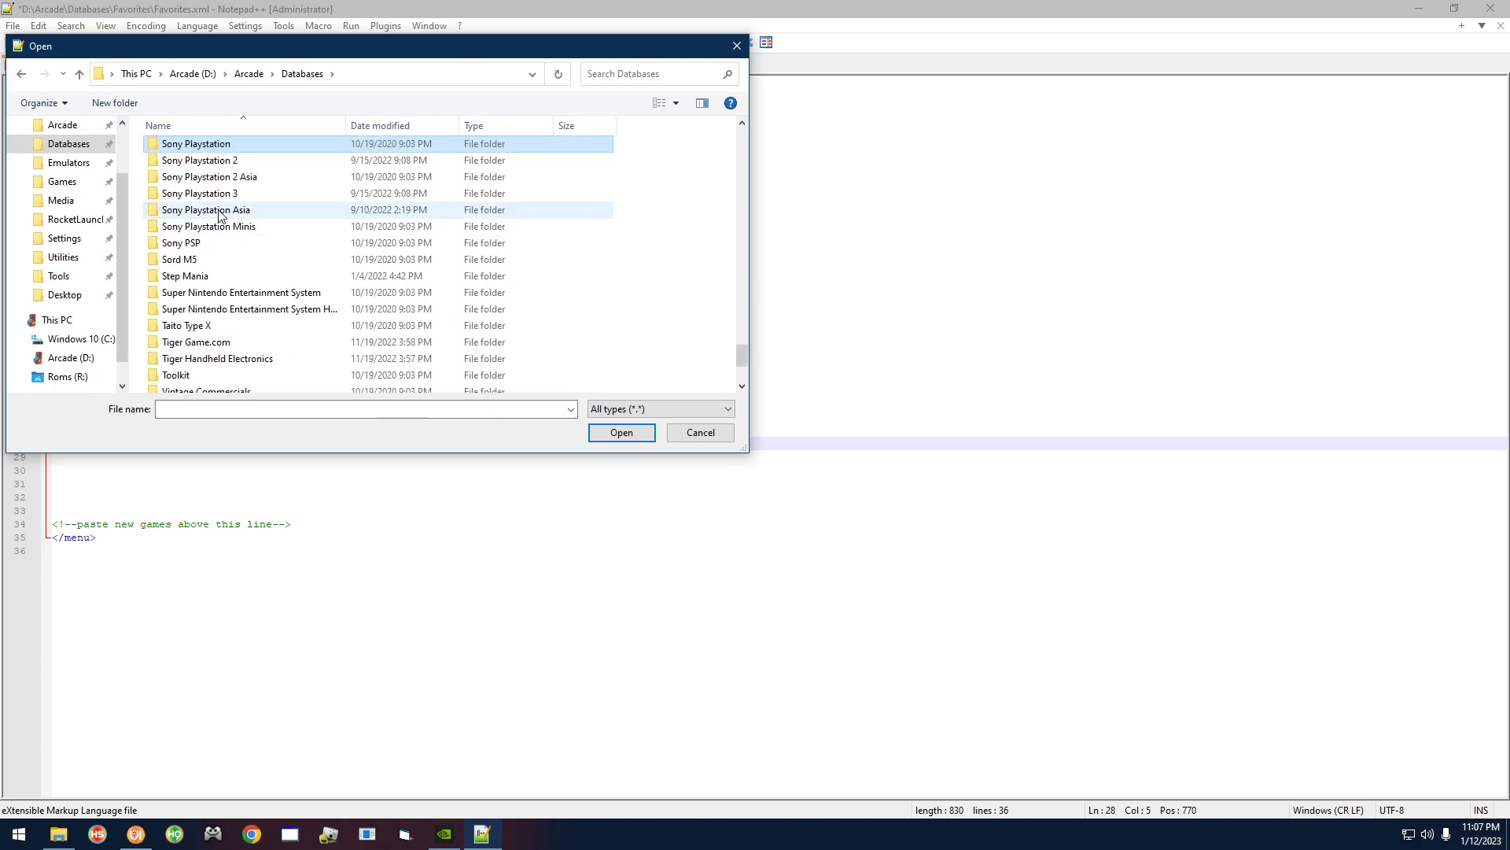
double_click(221, 152)
scroll(219, 209, "down", 1)
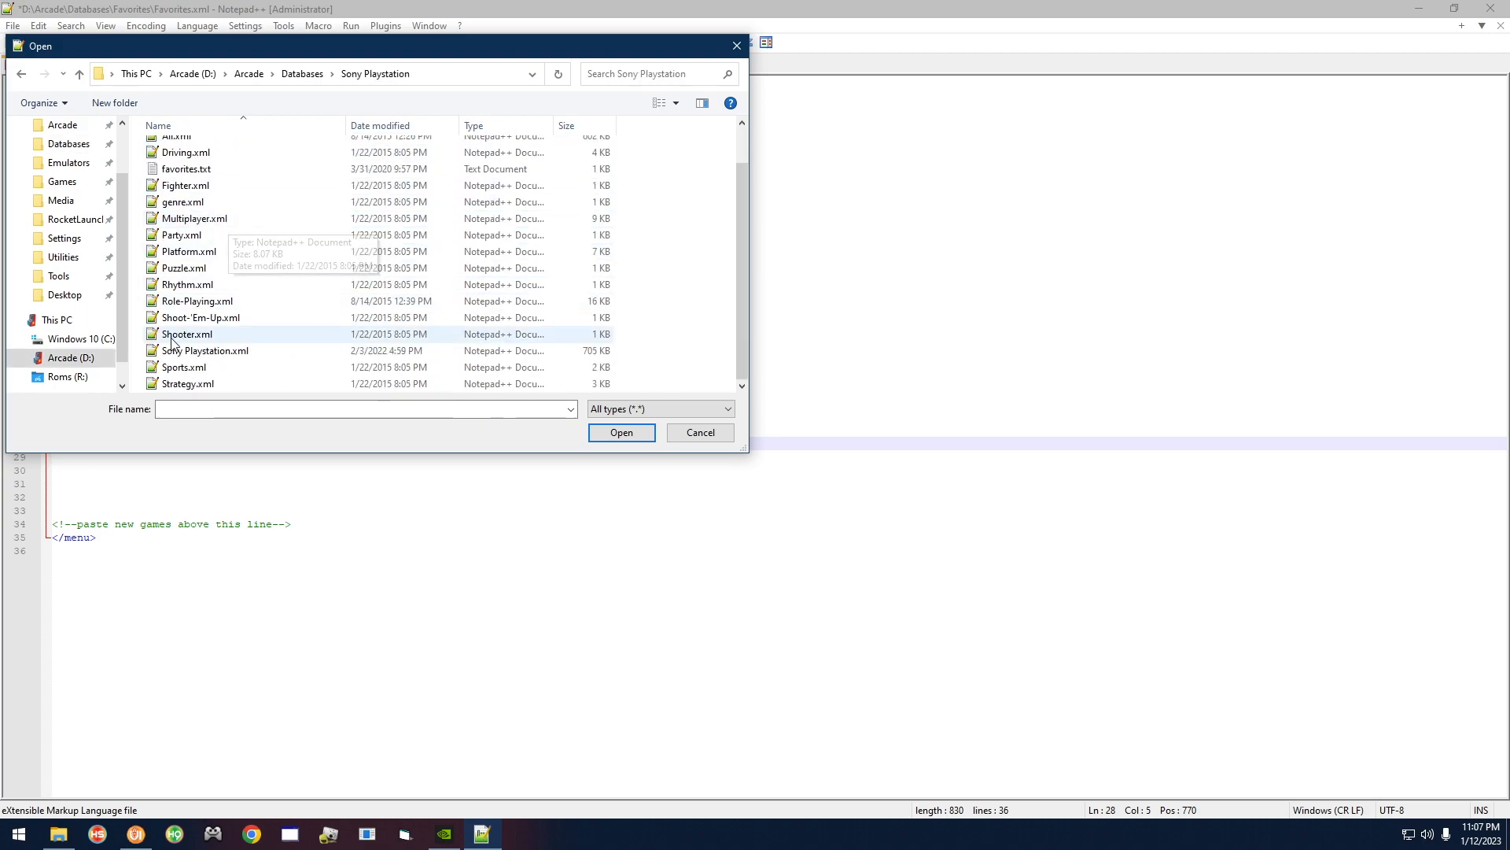
left_click(197, 350)
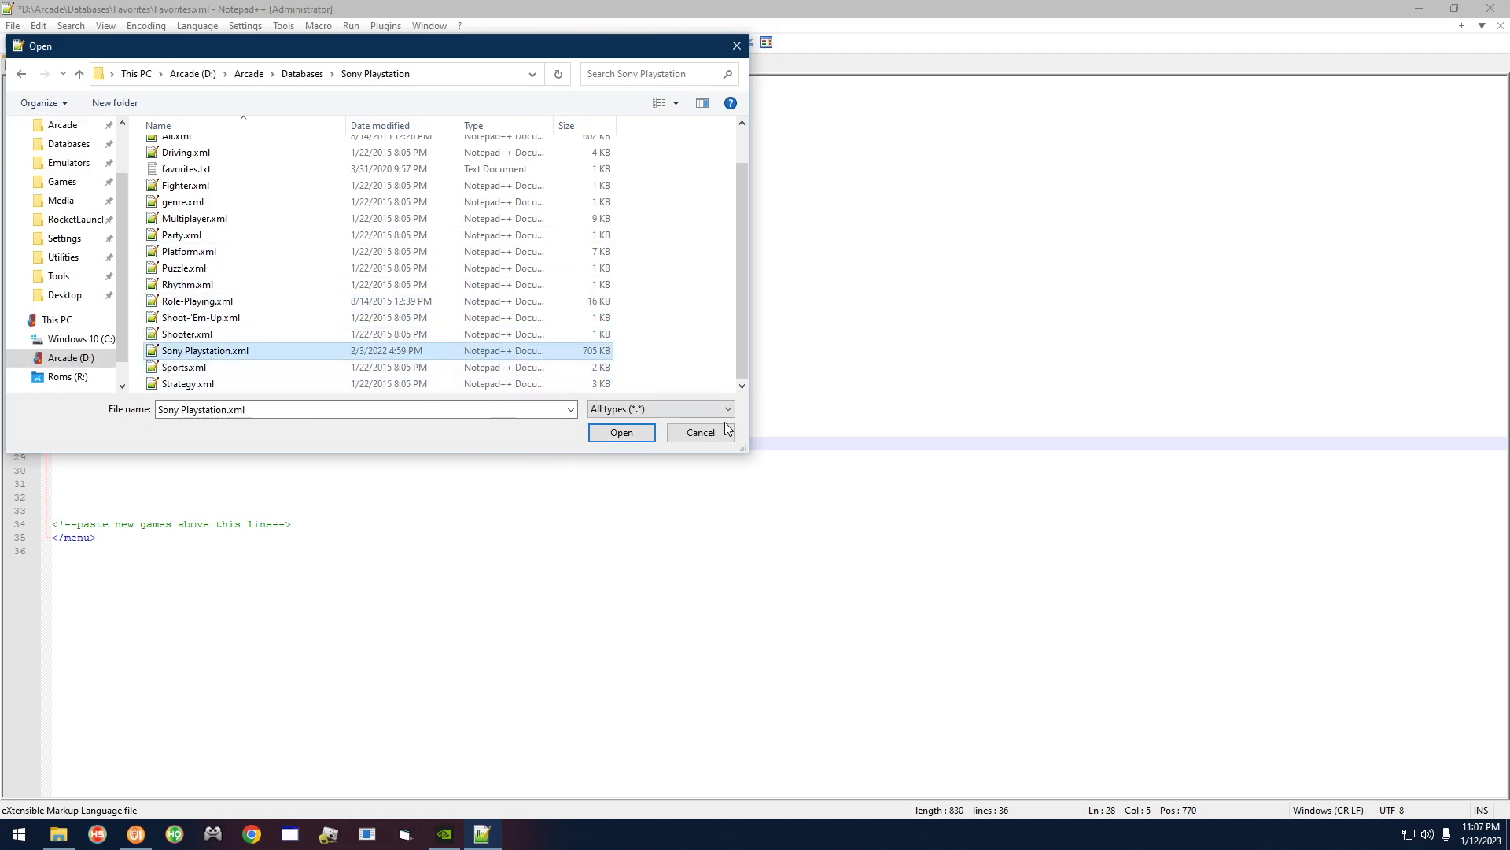
left_click(621, 432)
Copy the complete "007 Racing (USA)" game entry from the Sony Playstation database into Favorites.xml at line 28
scroll(134, 178, "down", 3)
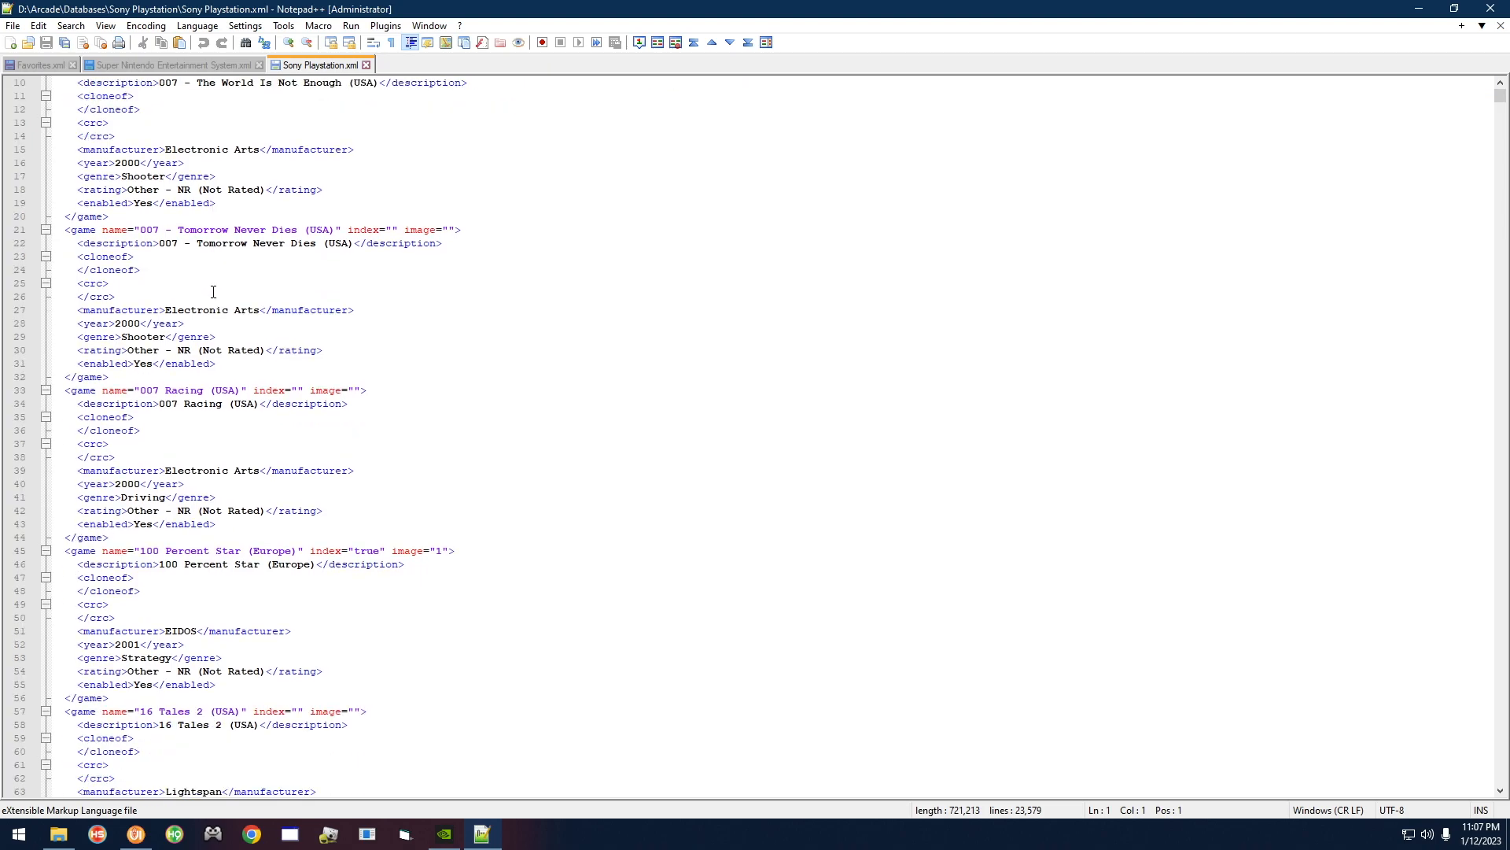
left_click(84, 391)
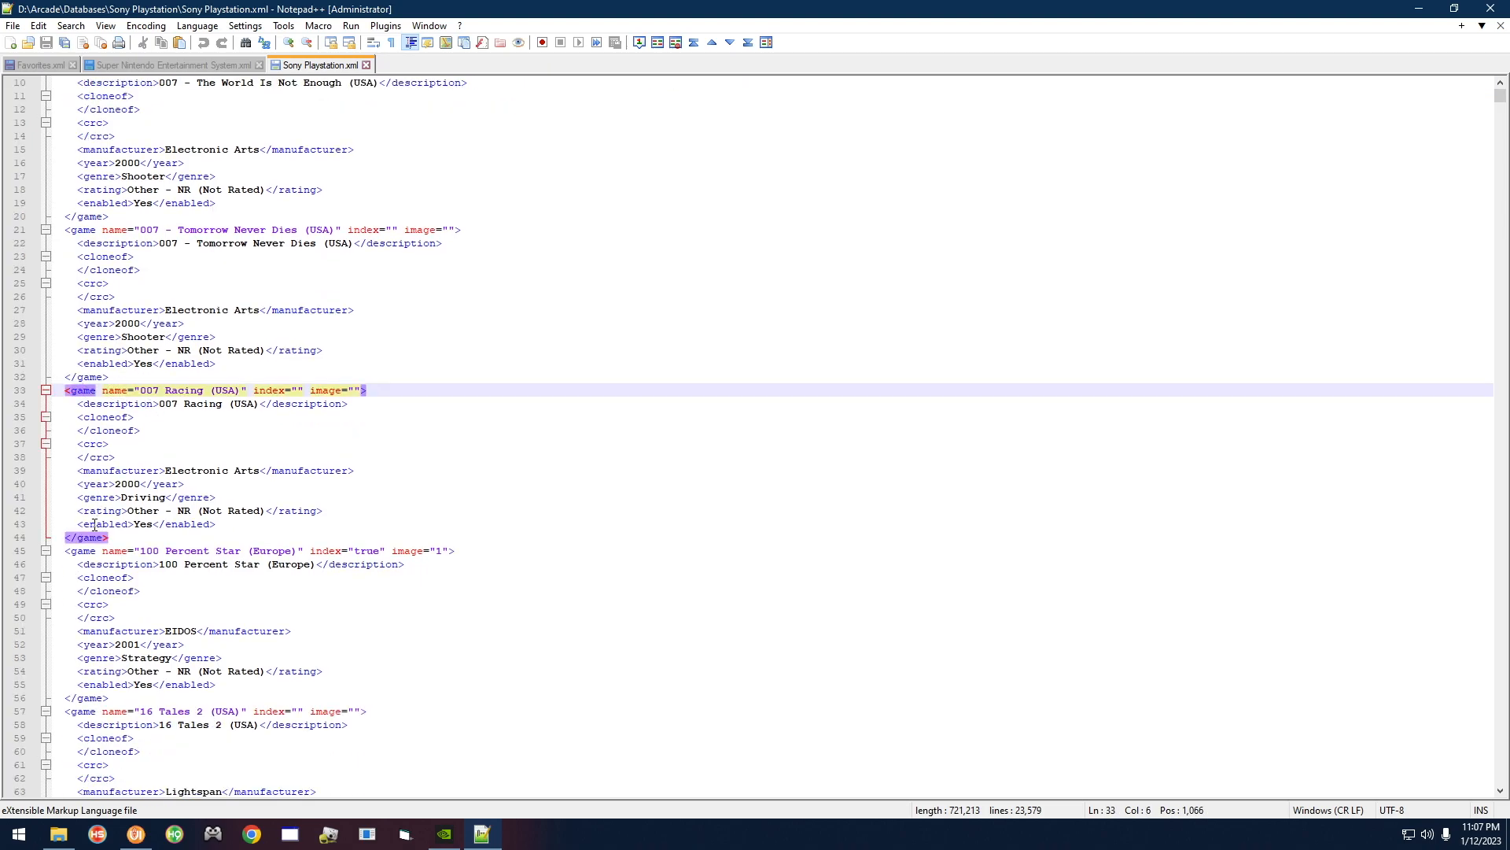
left_click(66, 390)
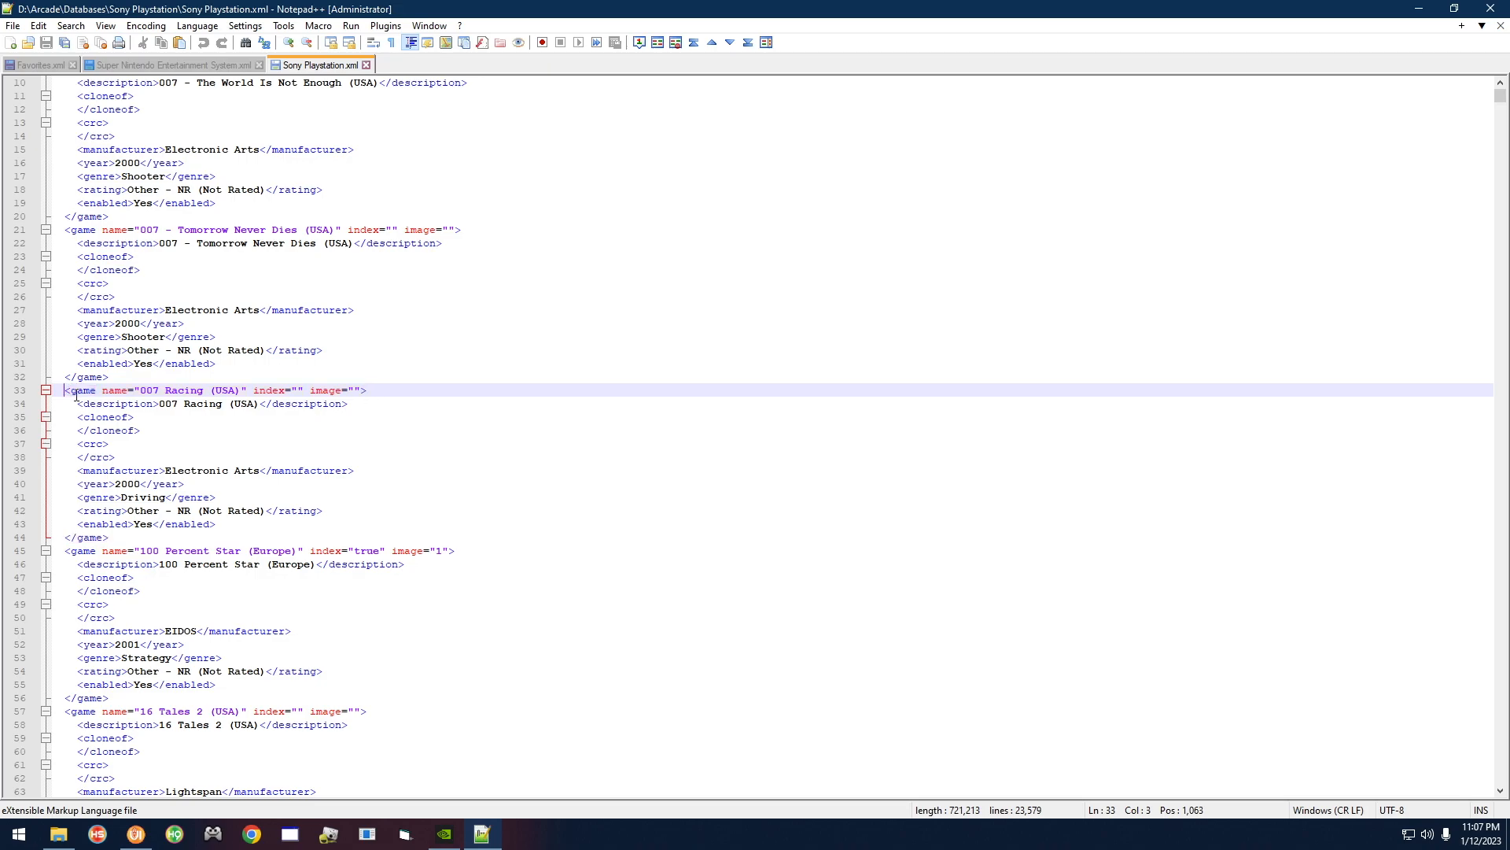
left_click_drag(64, 392, 110, 538)
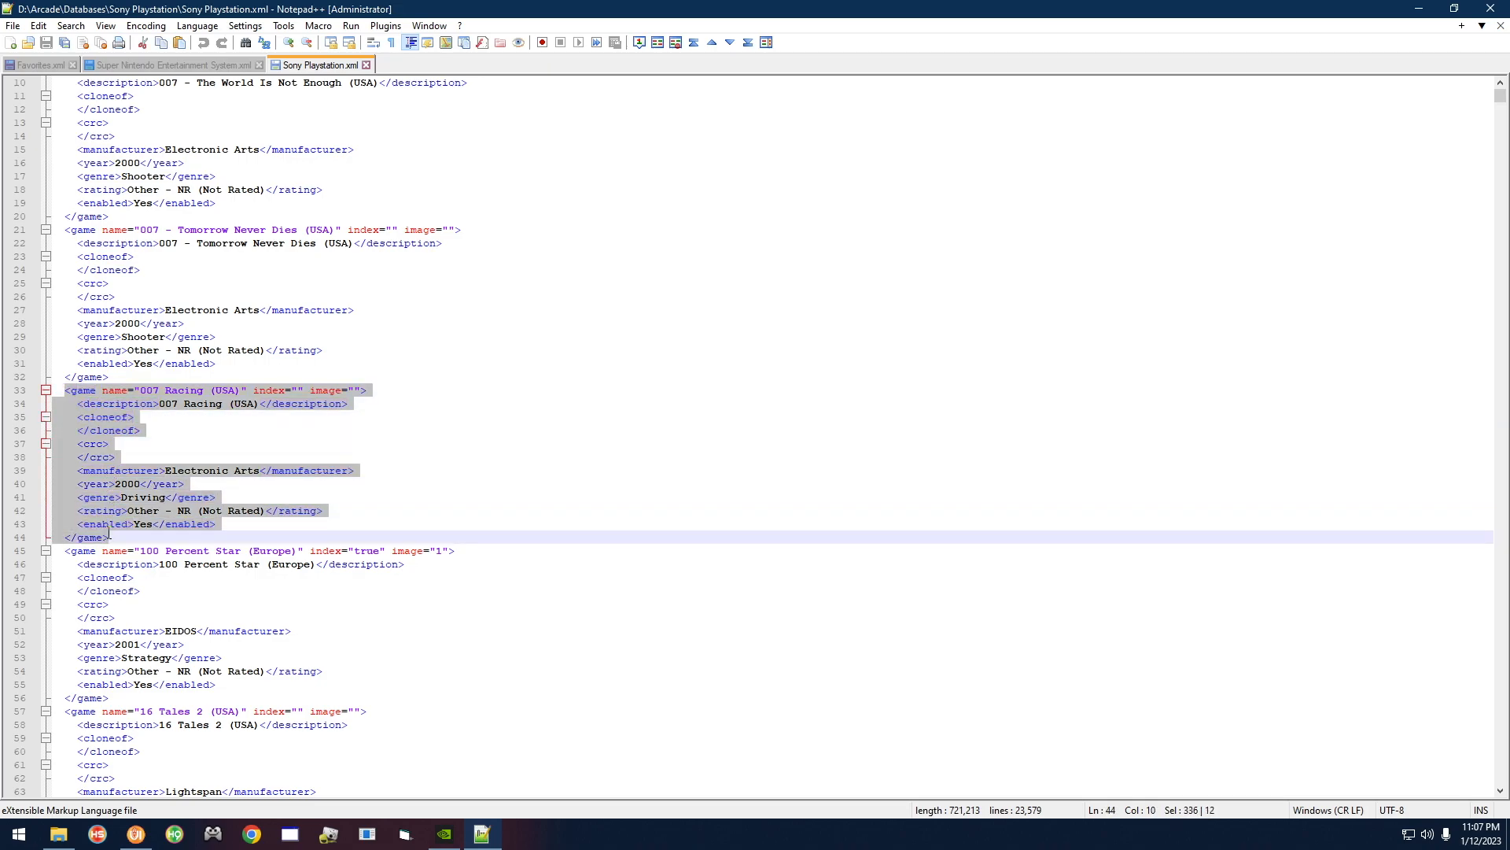
right_click(108, 429)
left_click(149, 457)
left_click(38, 64)
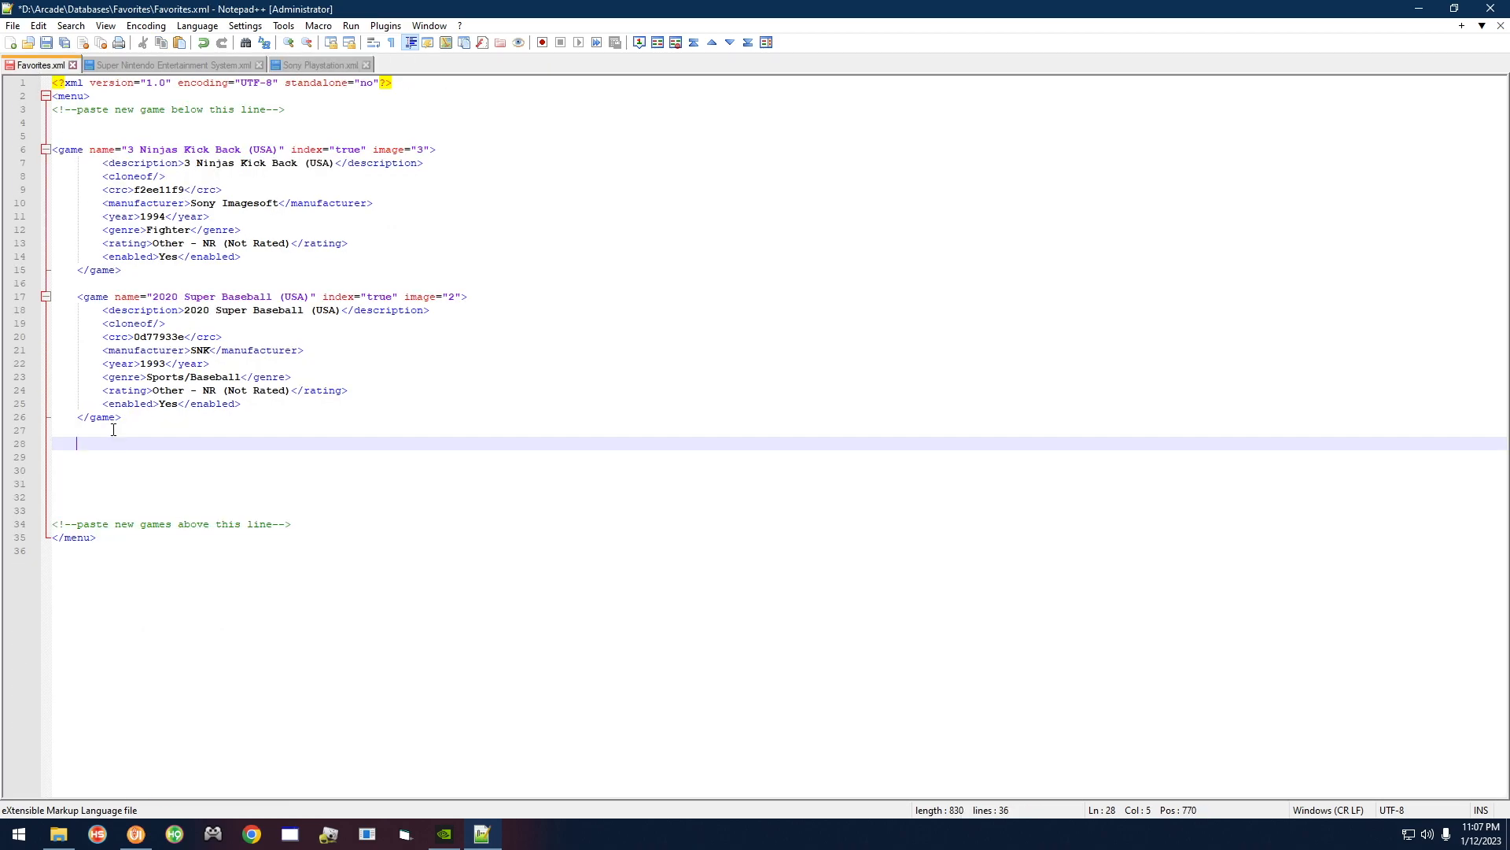
right_click(81, 446)
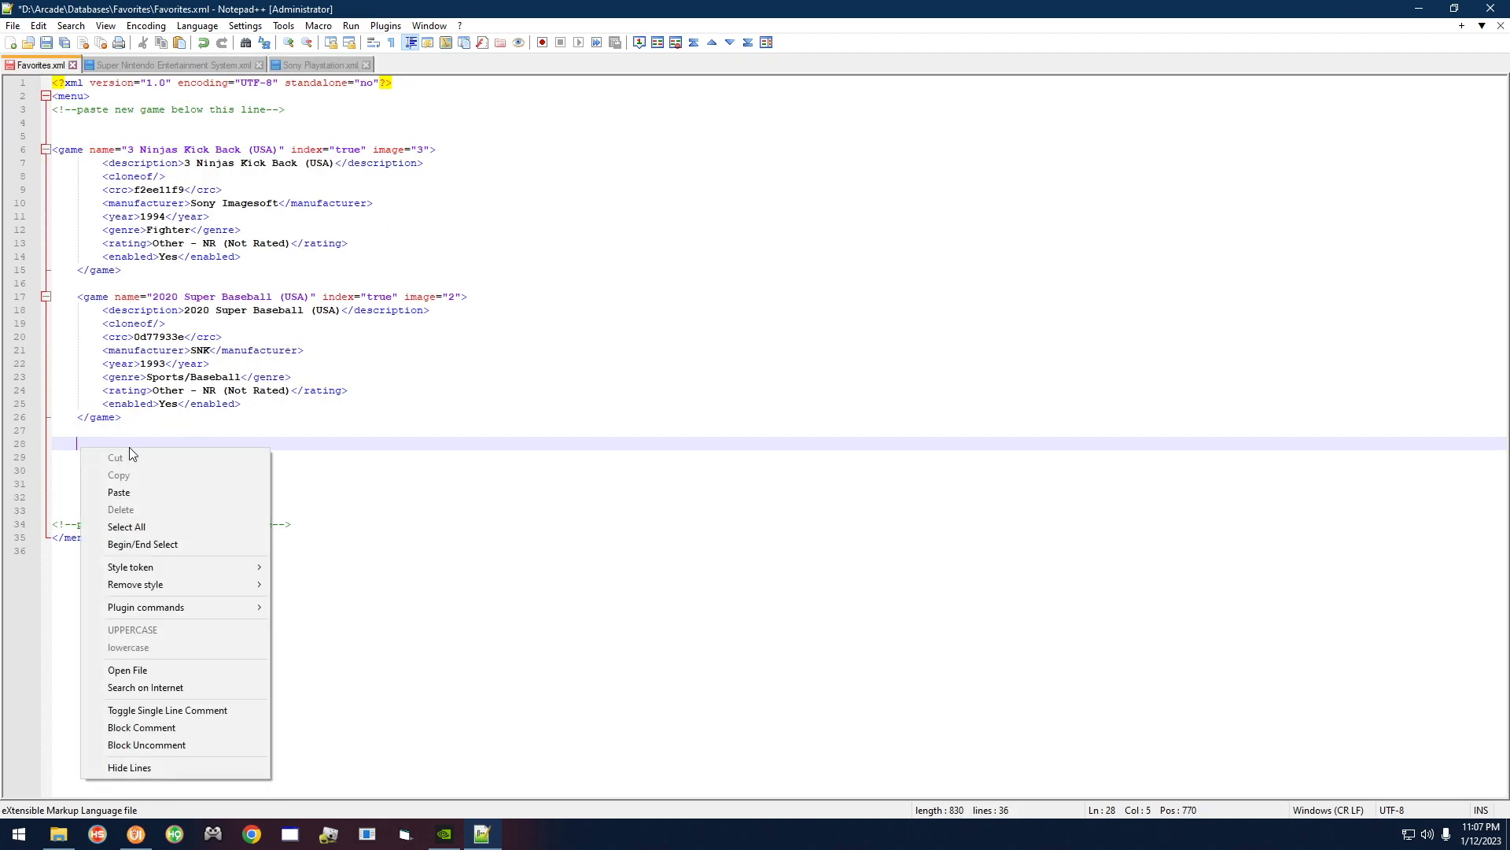
left_click(168, 493)
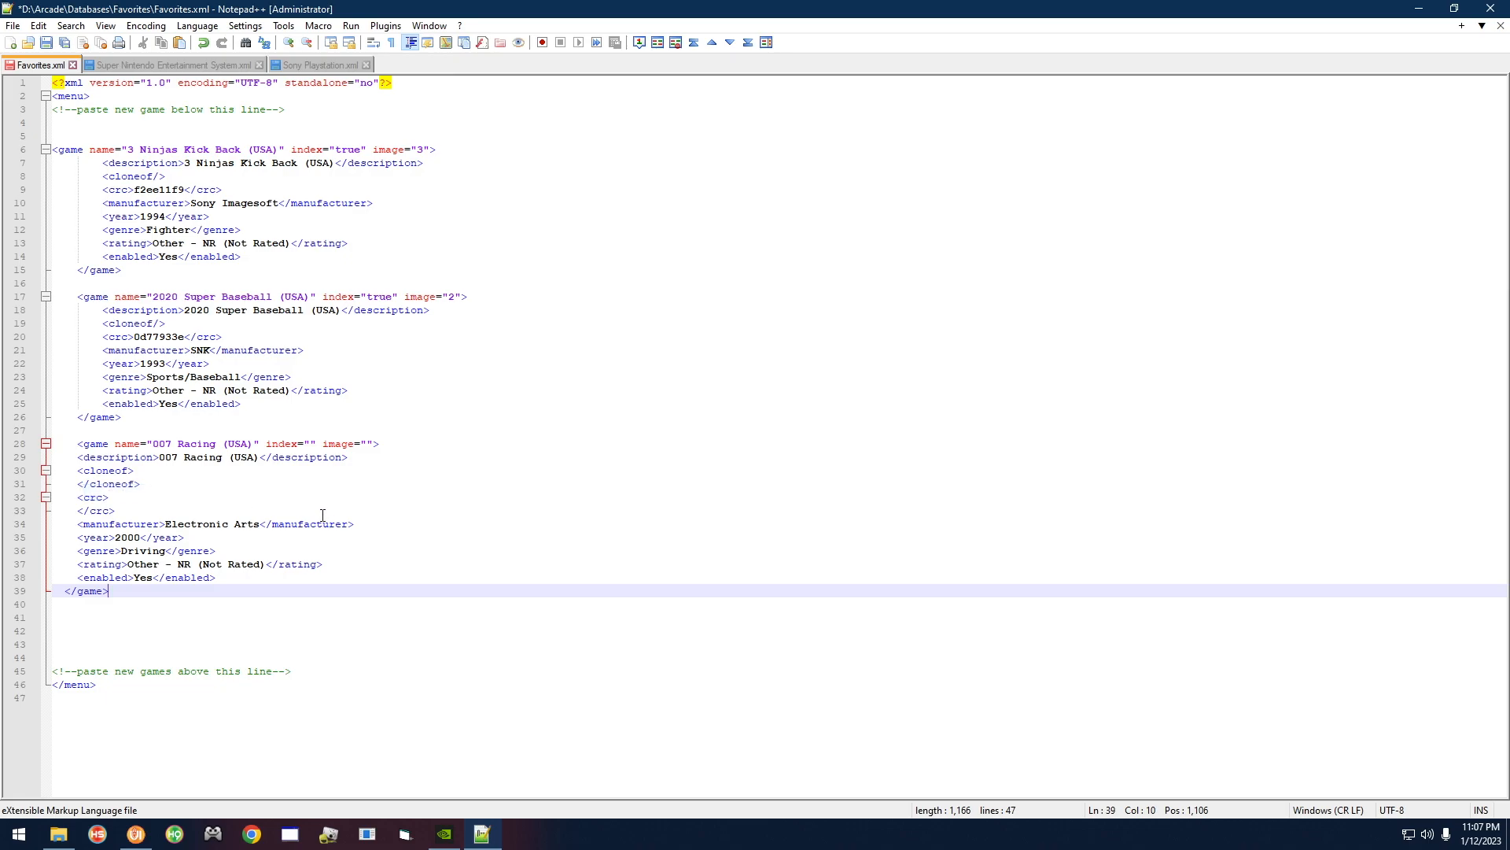
Insert a line with an opening <exe> tag below the cloneof tag in the "3 Ninjas Kick Back (USA)" entry
left_click(96, 443)
left_click(92, 590)
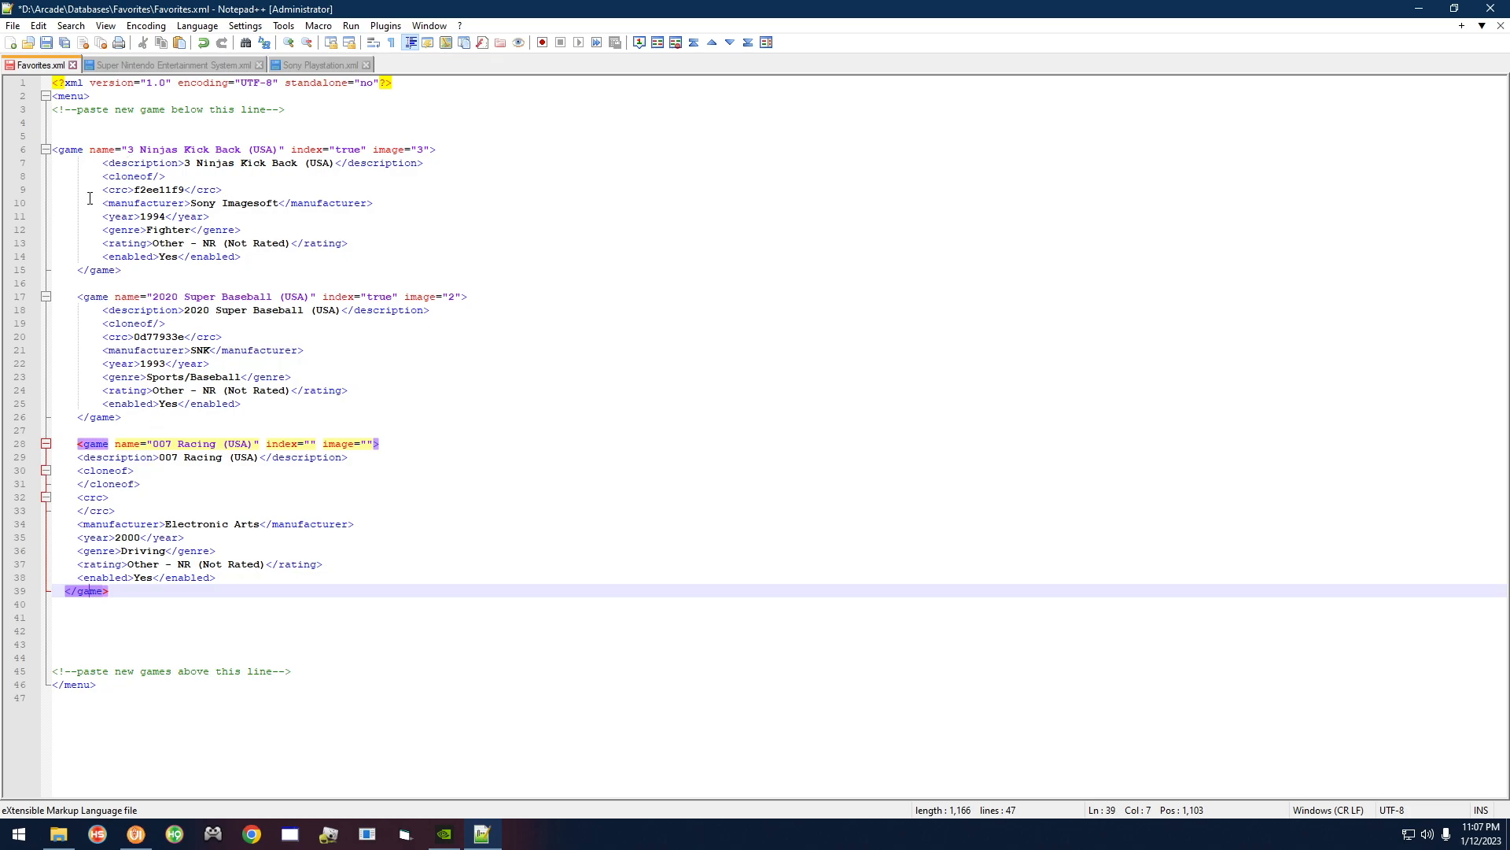
left_click(143, 176)
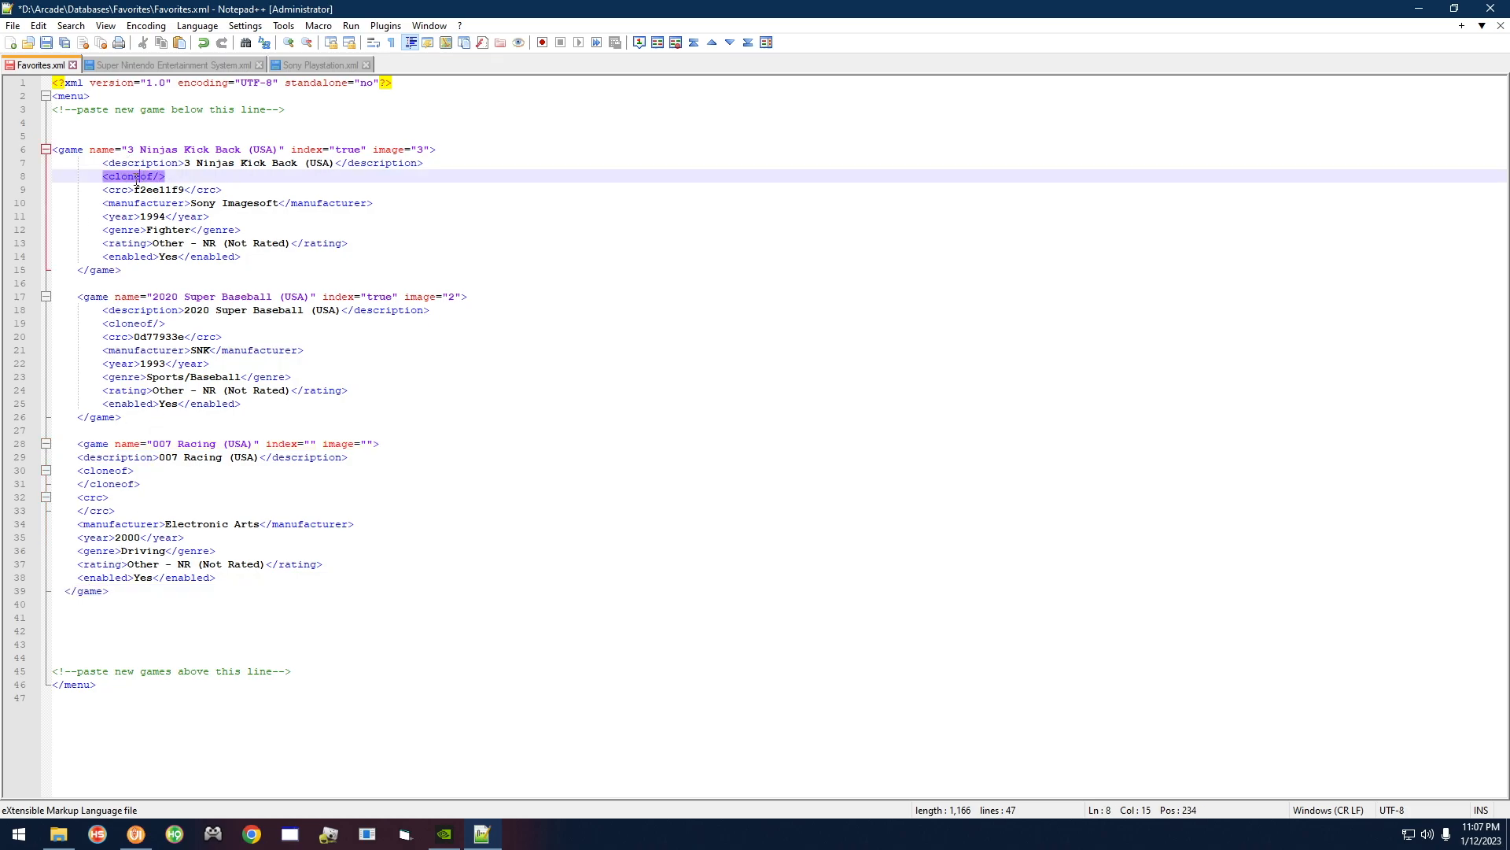
left_click(212, 181)
key("Return")
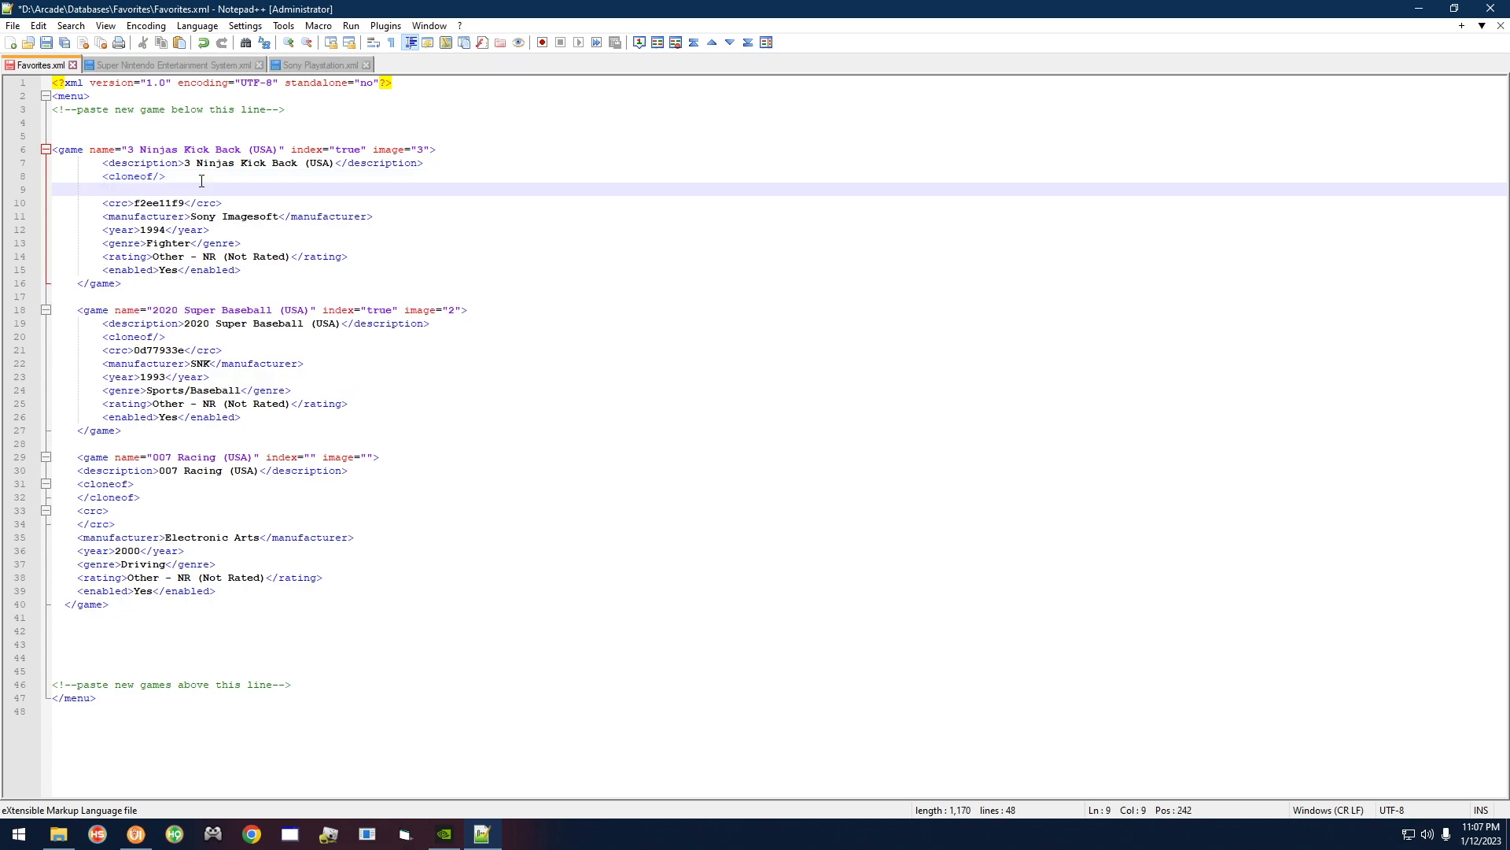
type("<exe>")
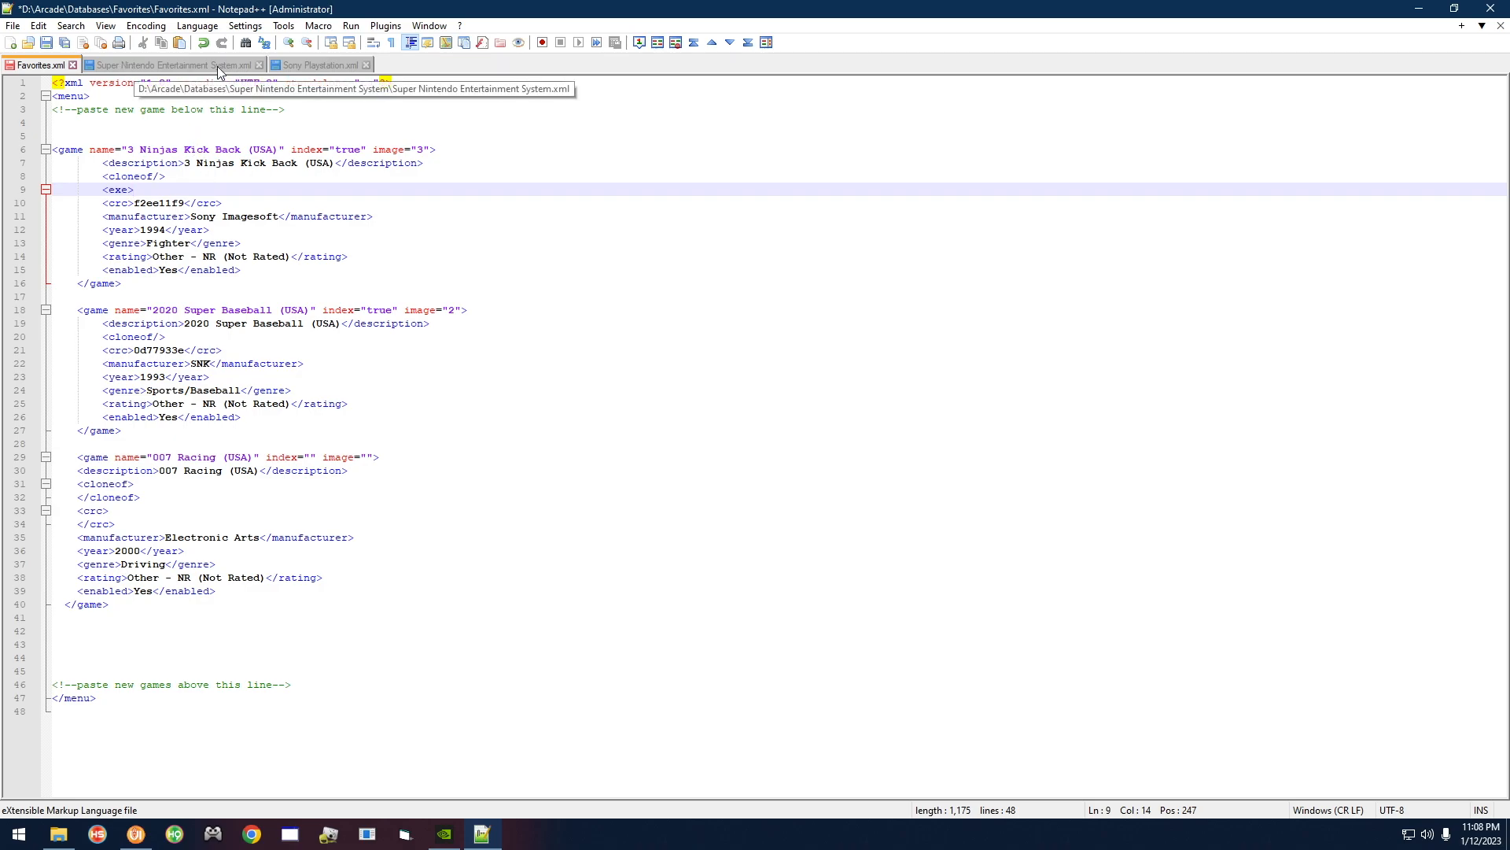
Check the Super Nintendo database's name and complete the exe tag as <exe>Super Nintendo Entertainment System</exe>
left_click(185, 64)
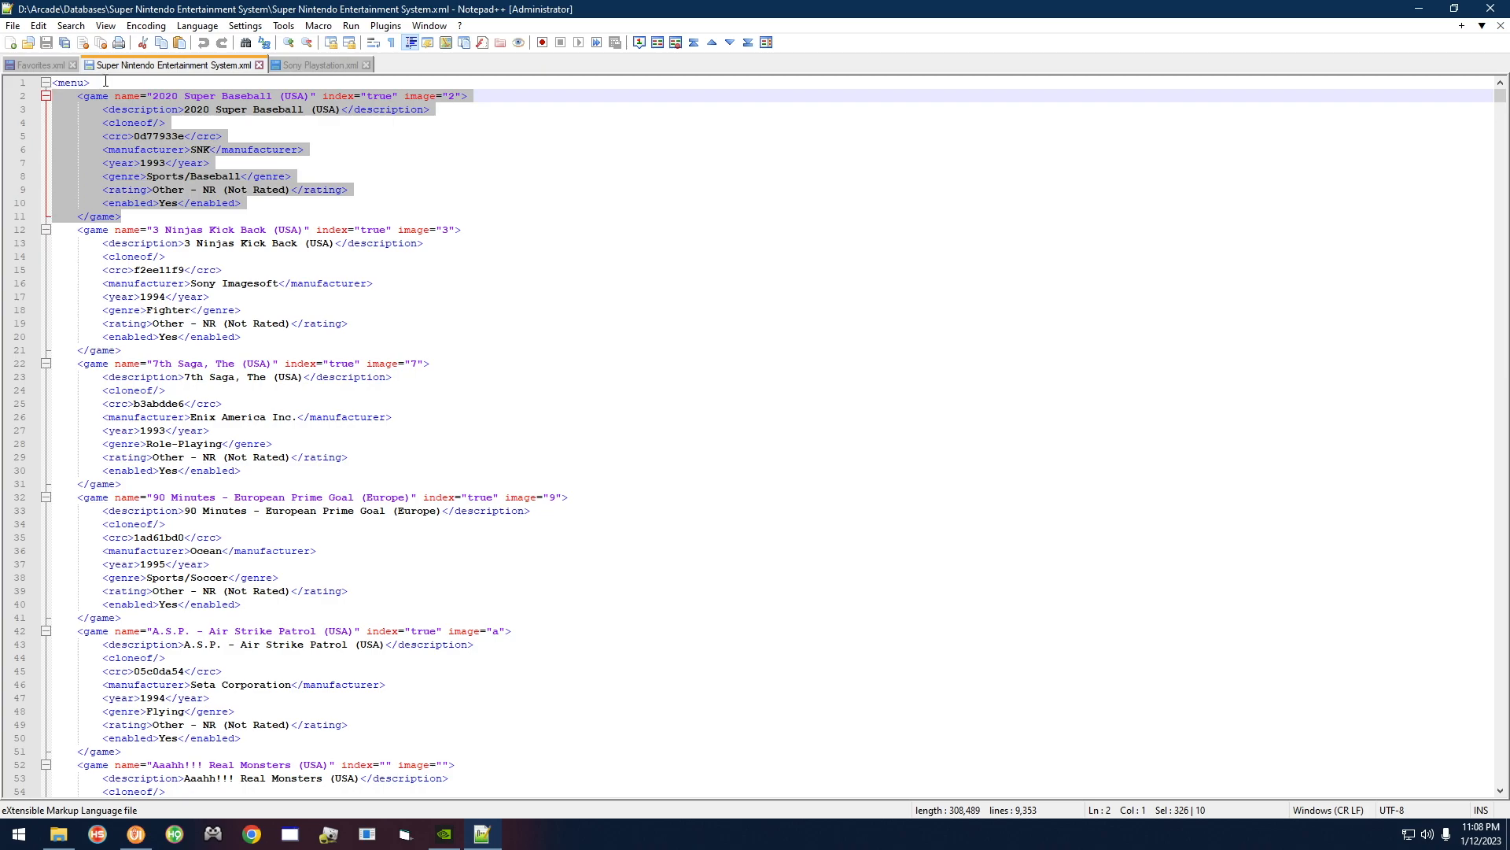
left_click(44, 66)
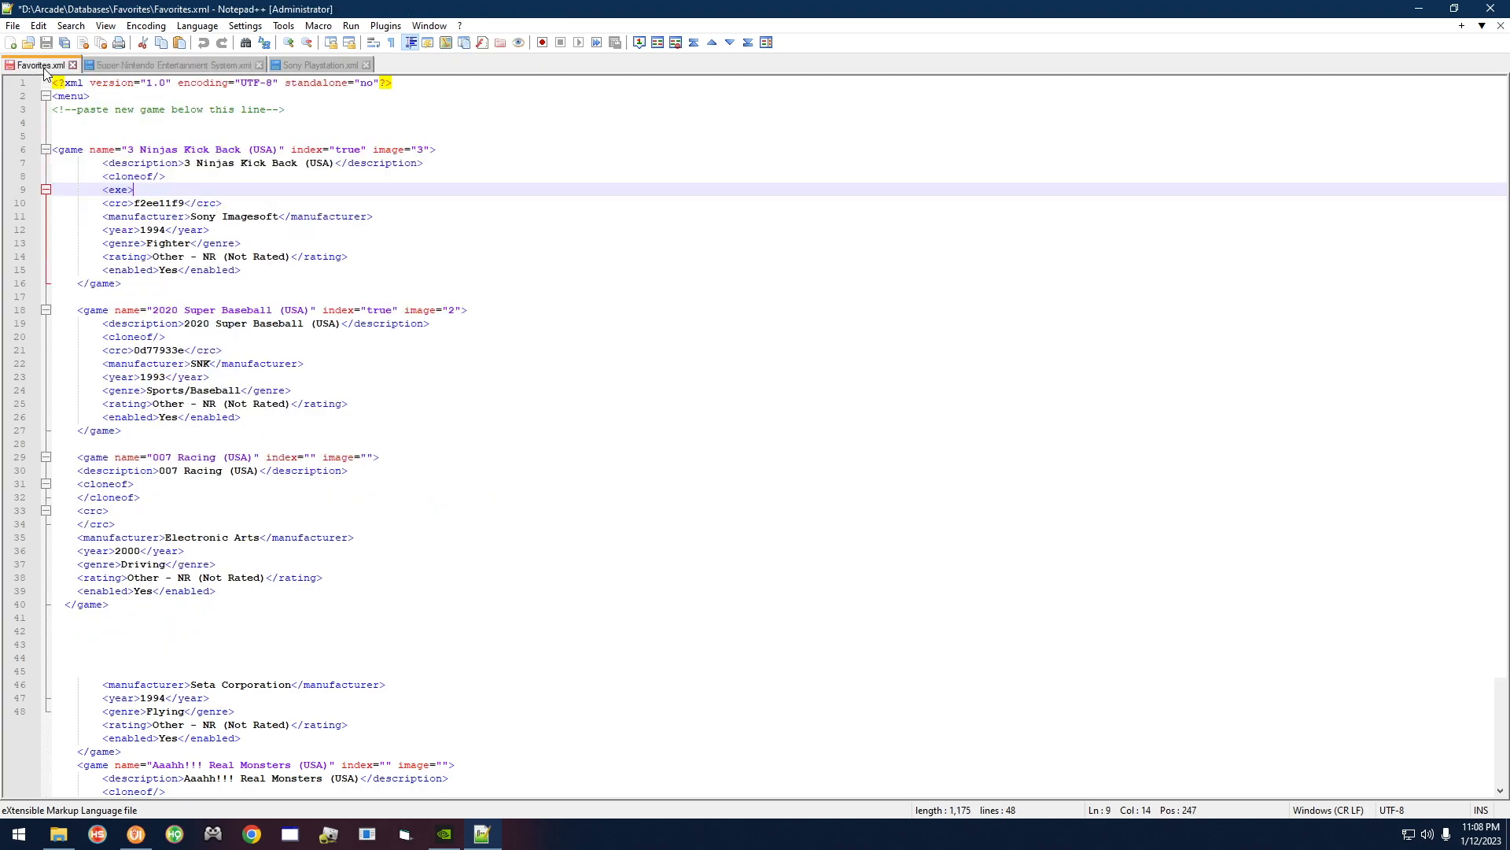
type("S")
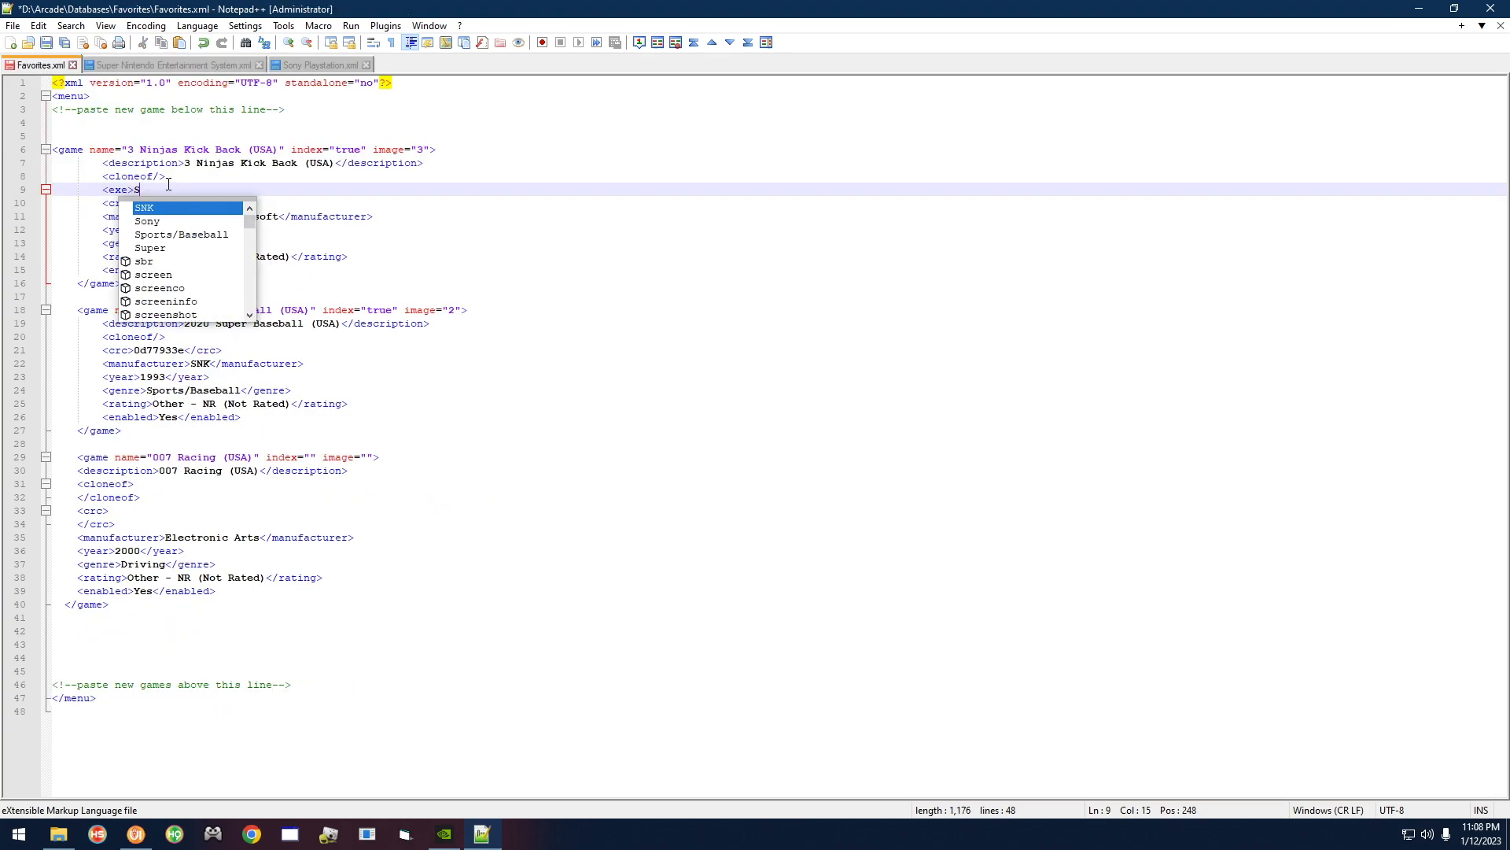
type("uper-Nin")
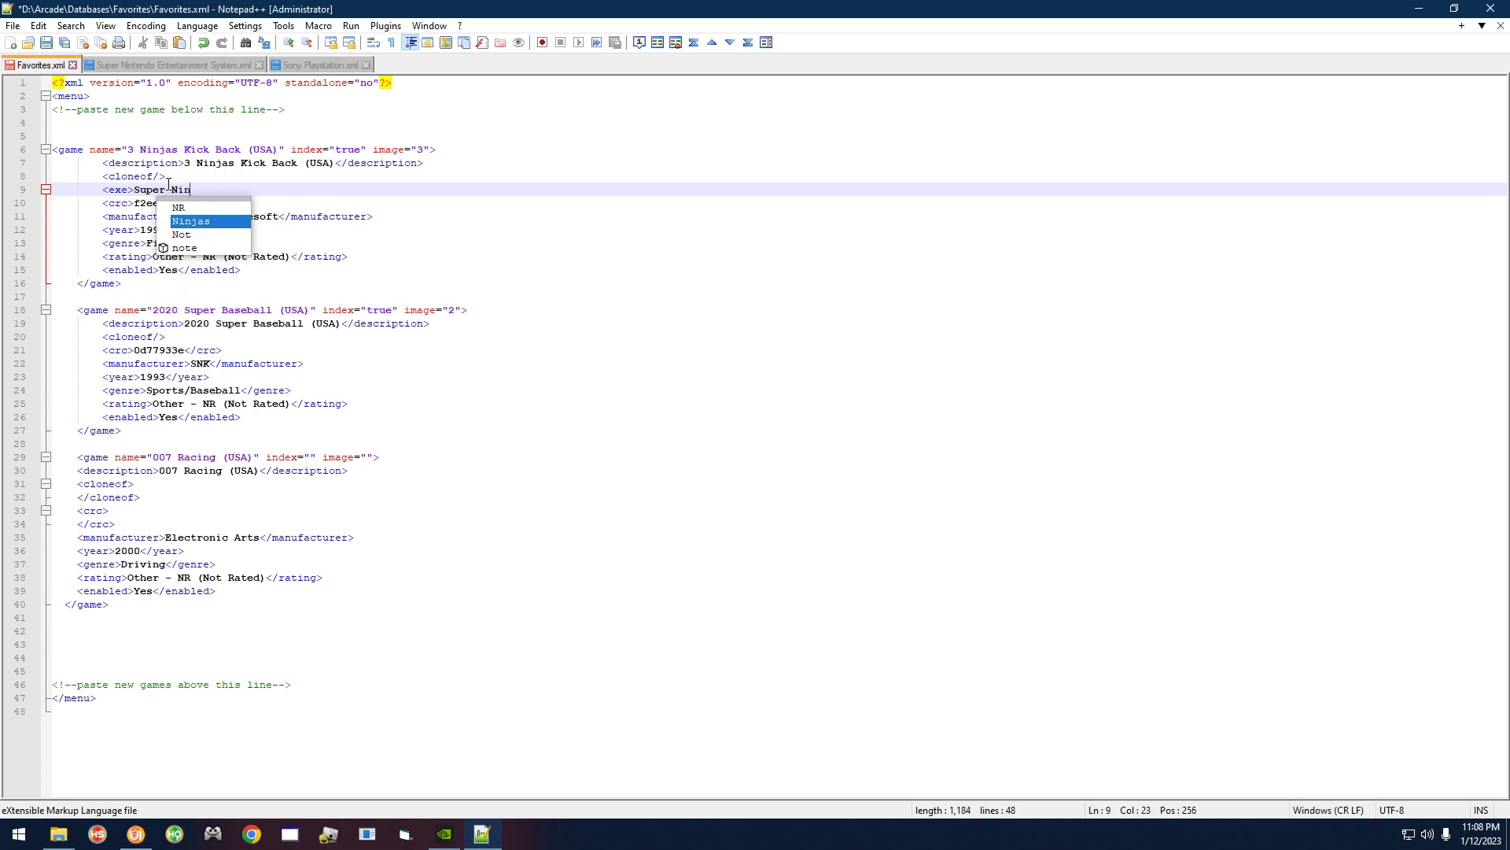
type("tendo Enterta")
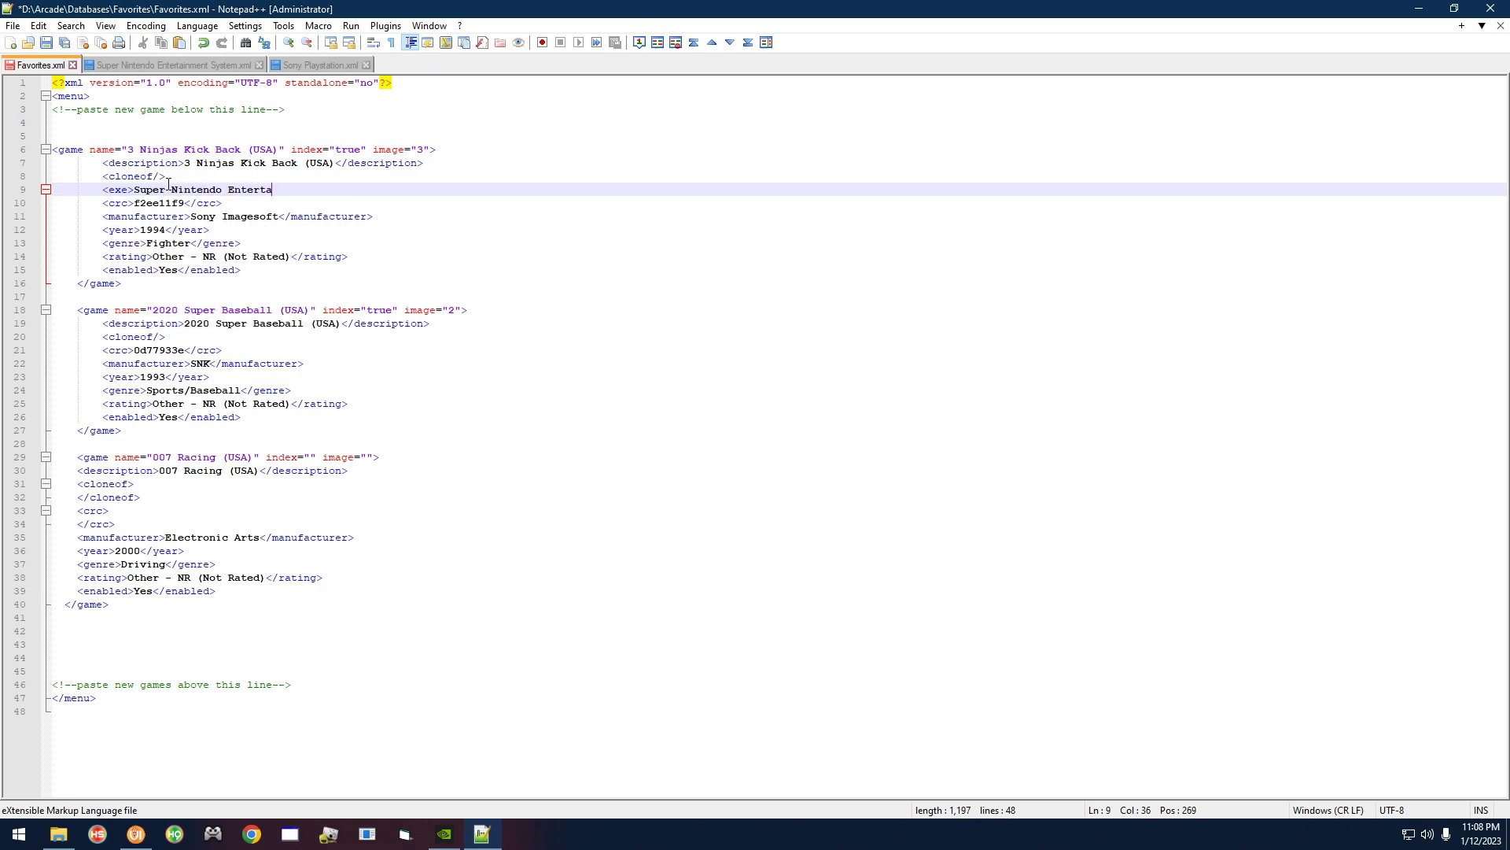
type("inment System")
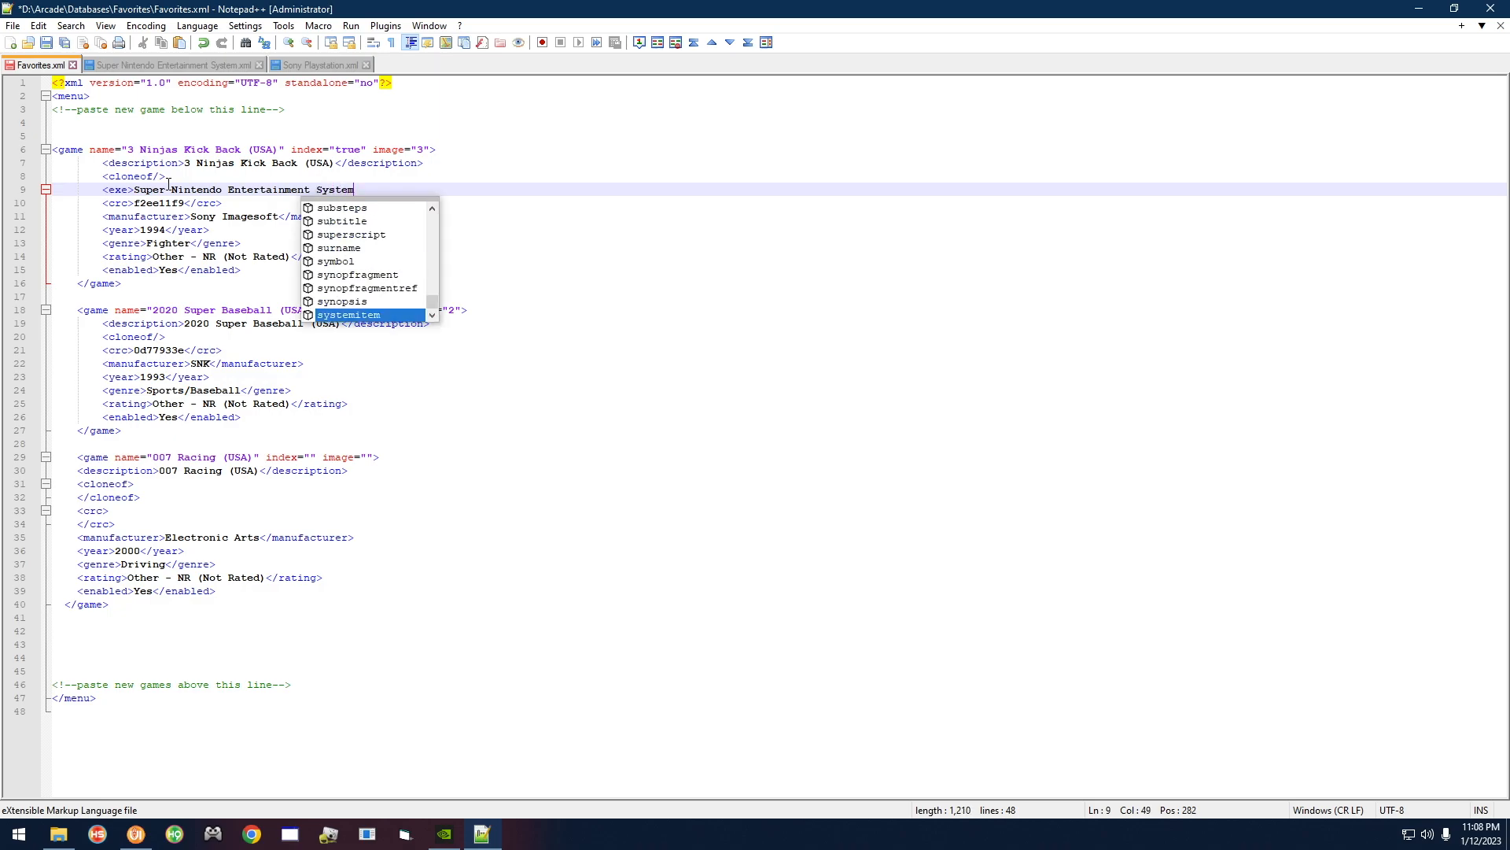
type("<")
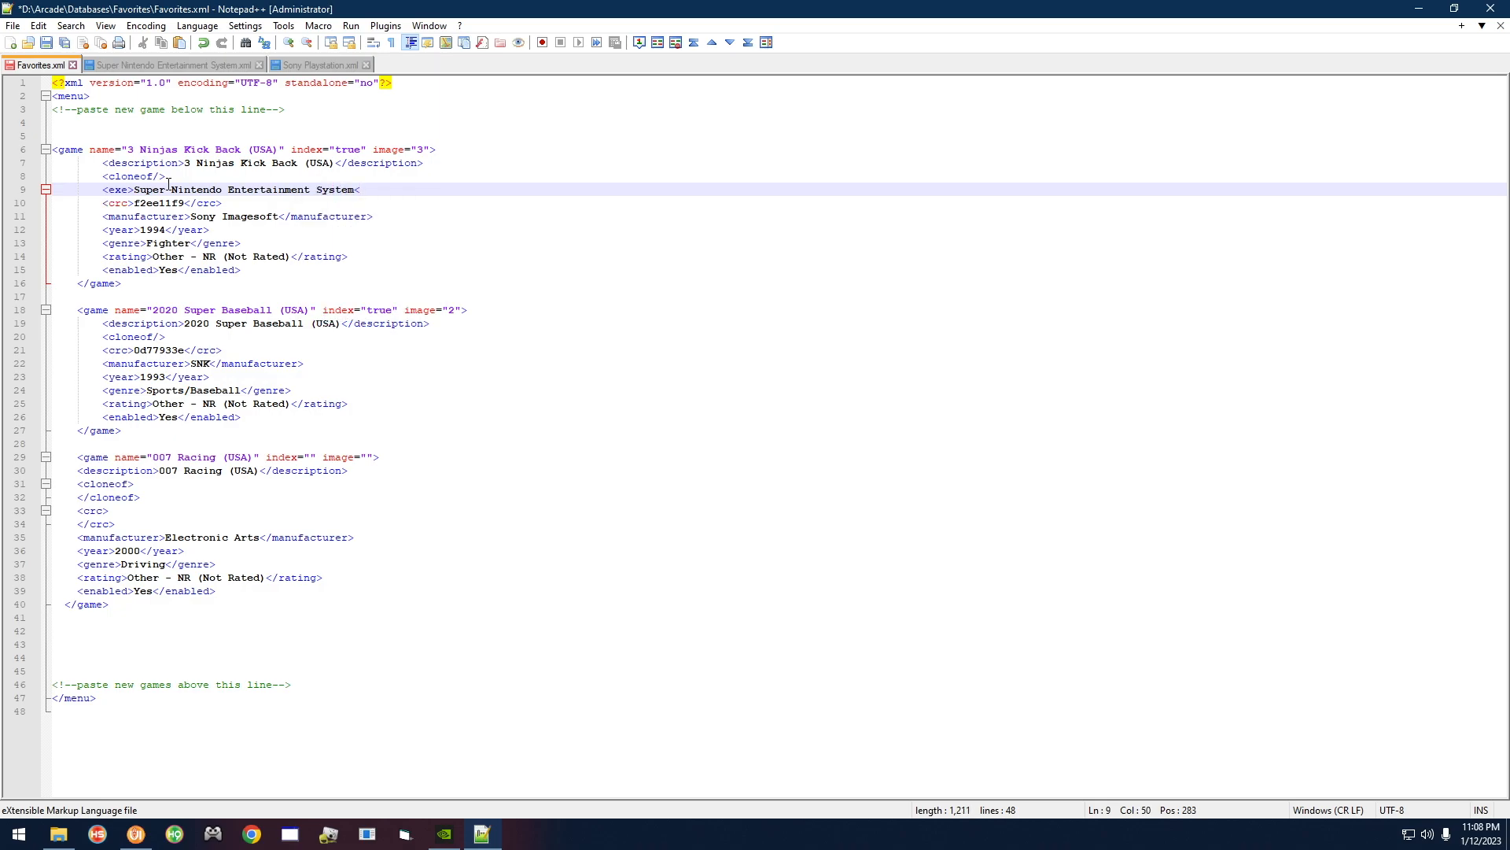
type("/exe")
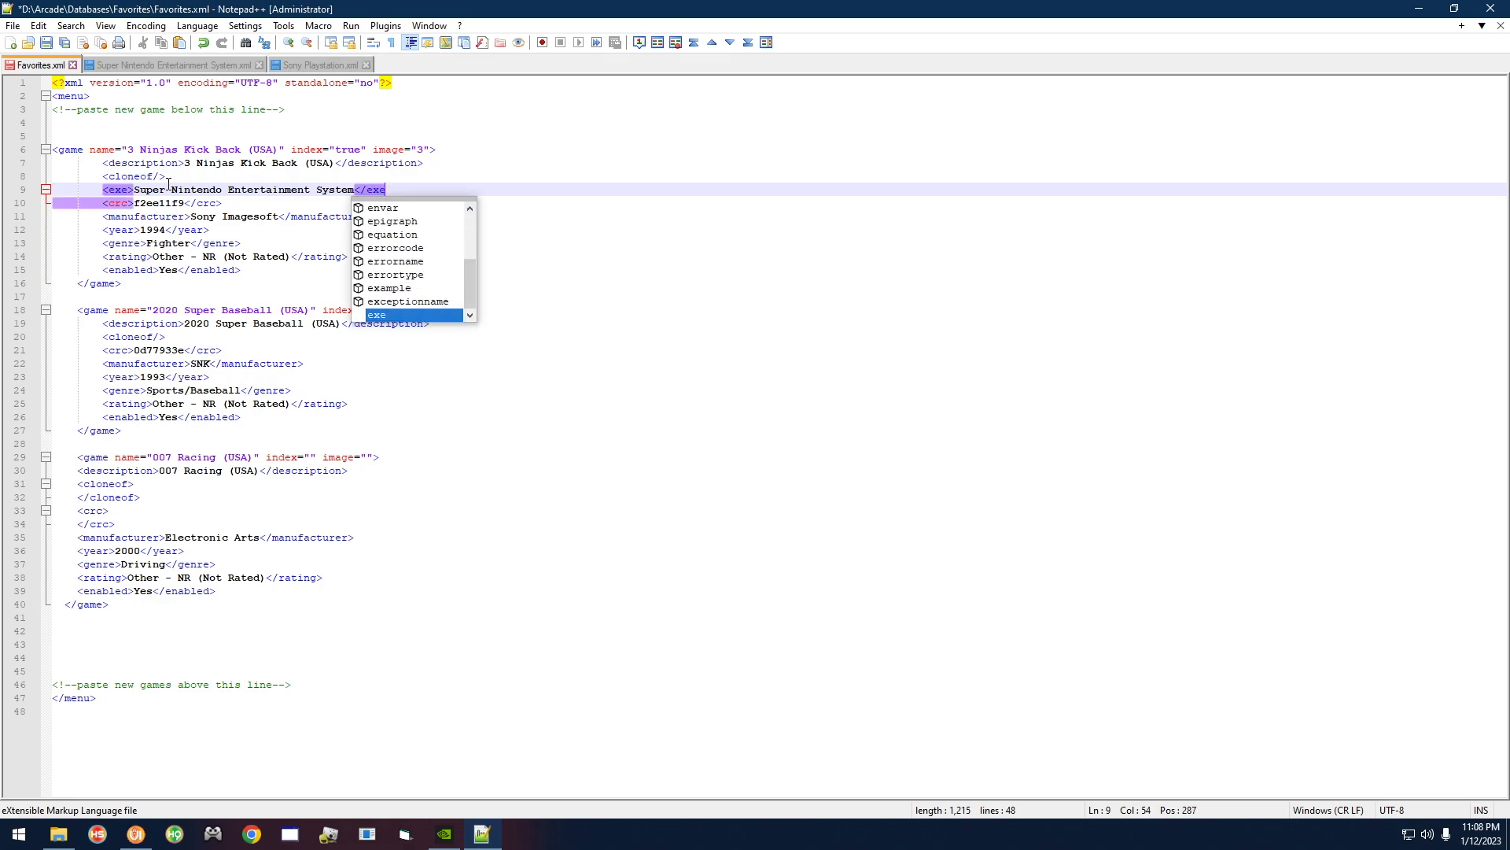
type(">")
left_click(110, 189)
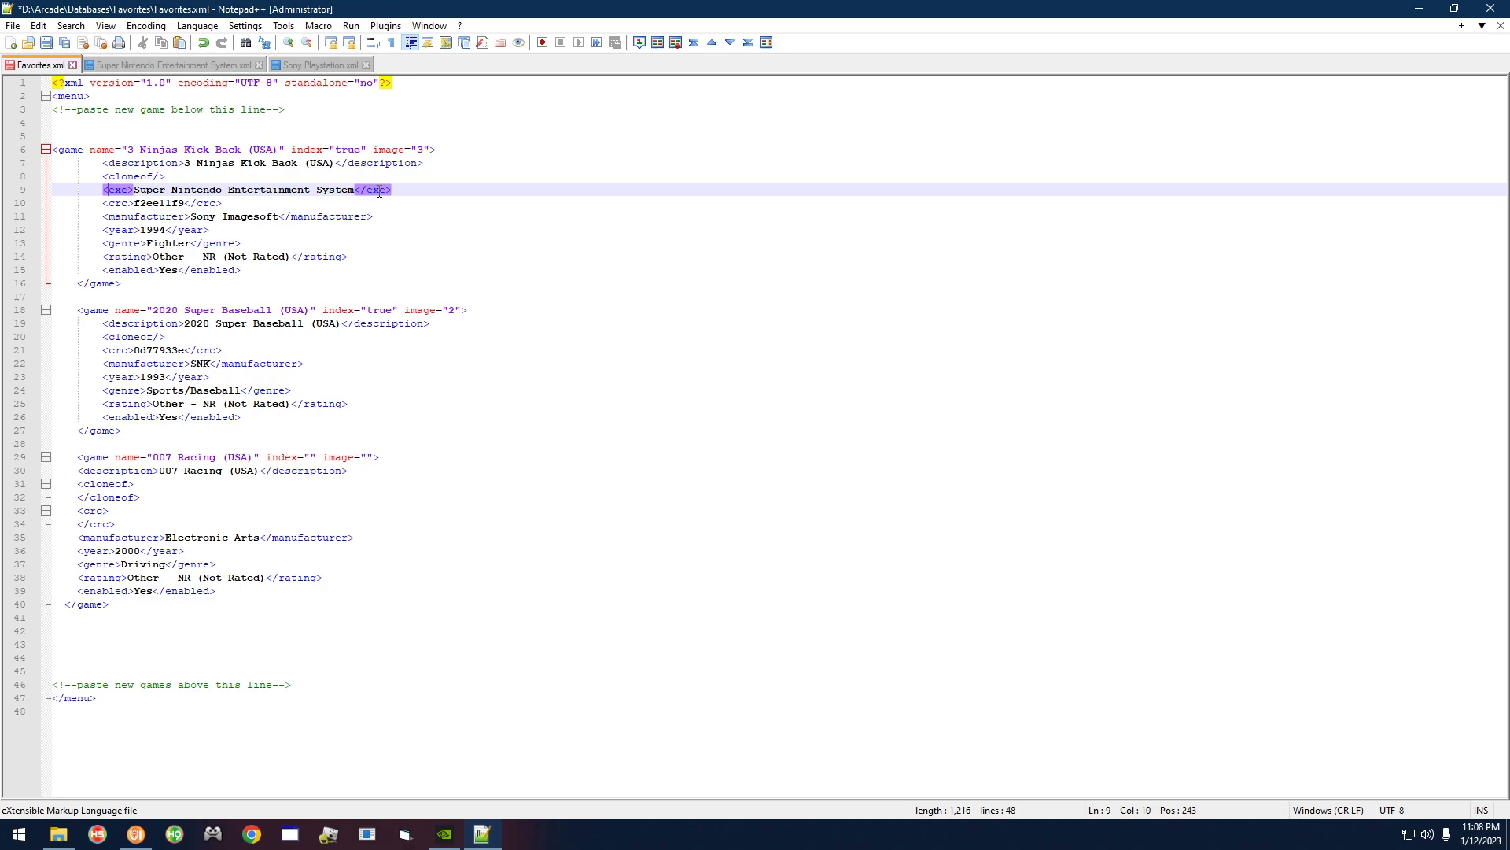
Copy the complete exe tag onto a new line below the cloneof tag in the "2020 Super Baseball (USA)" entry
left_click_drag(393, 190, 103, 191)
right_click(118, 189)
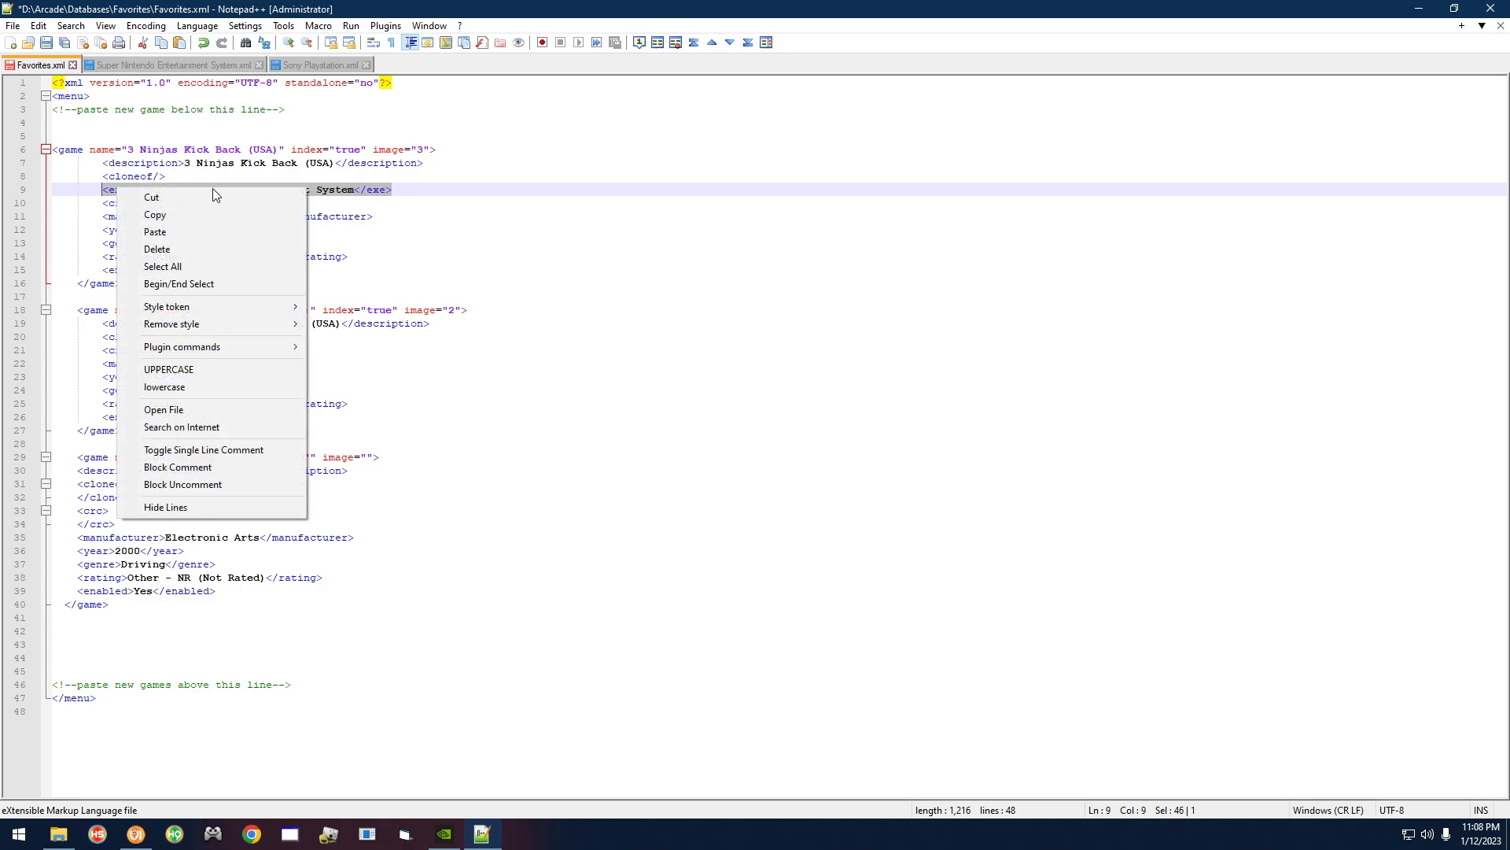
left_click(189, 214)
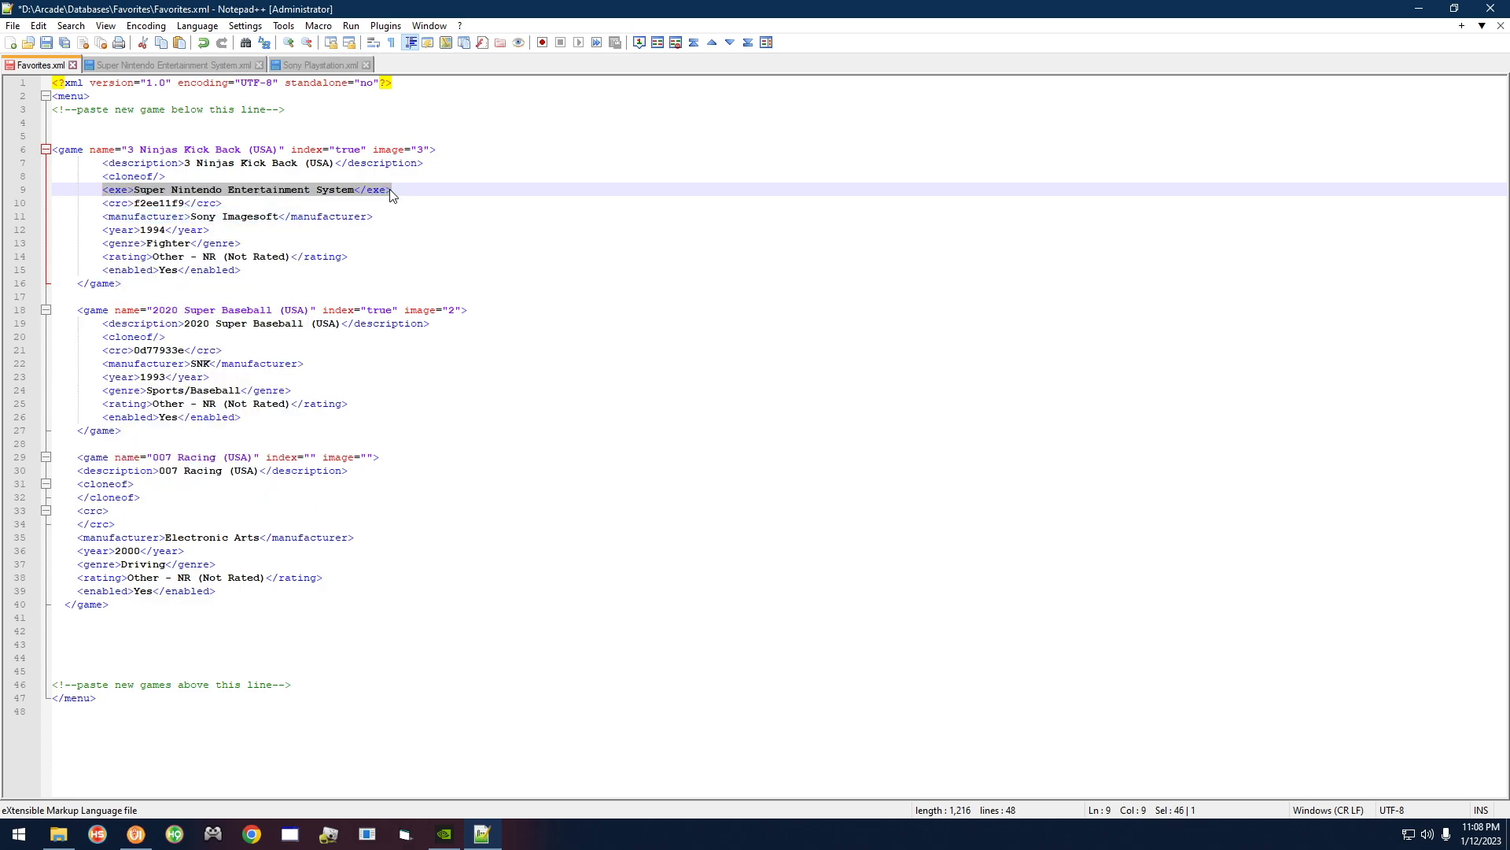
left_click(178, 337)
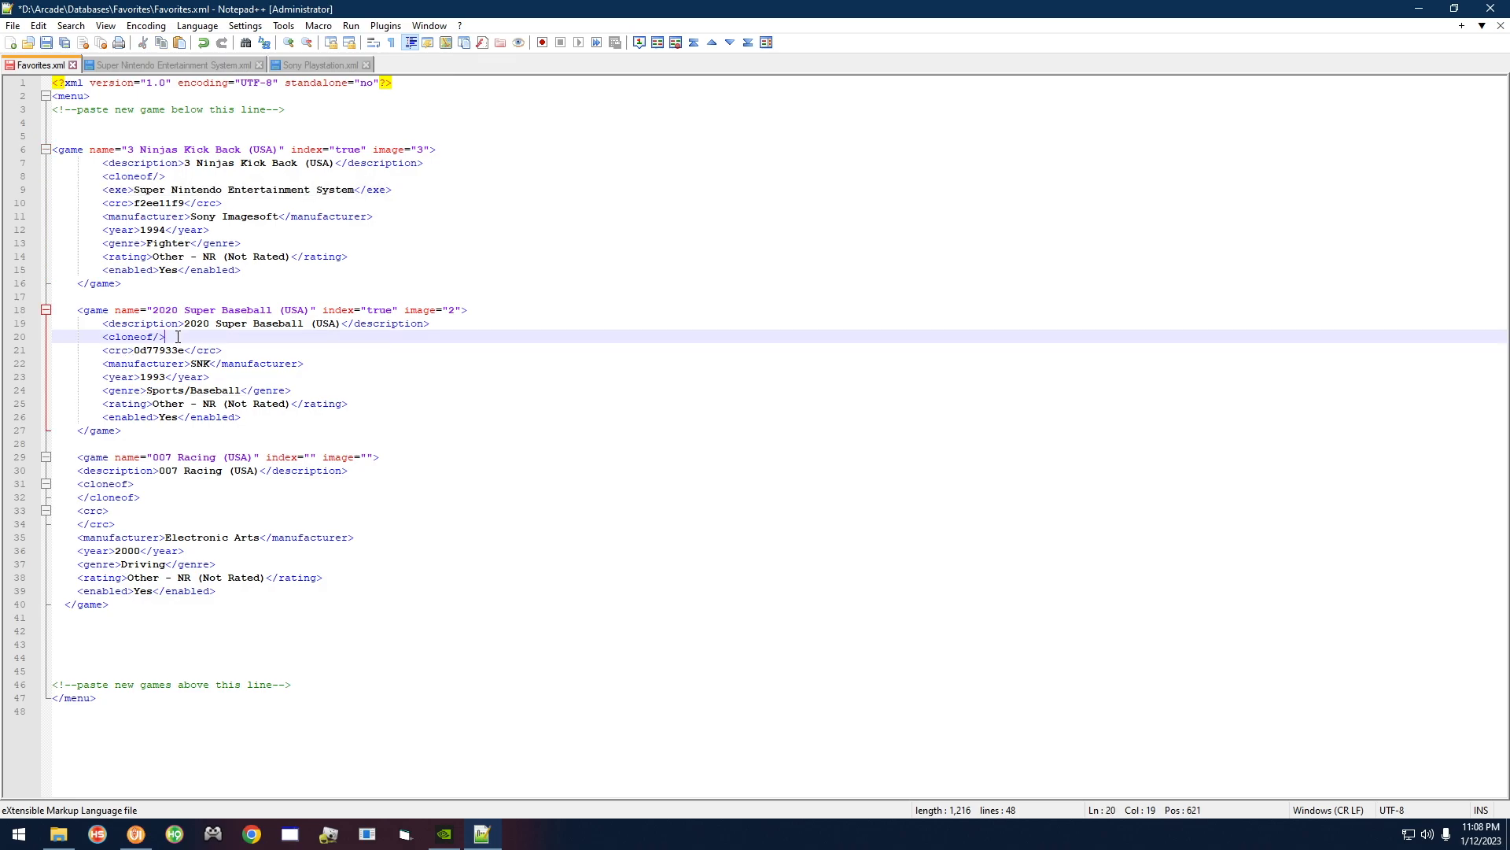
key("Return")
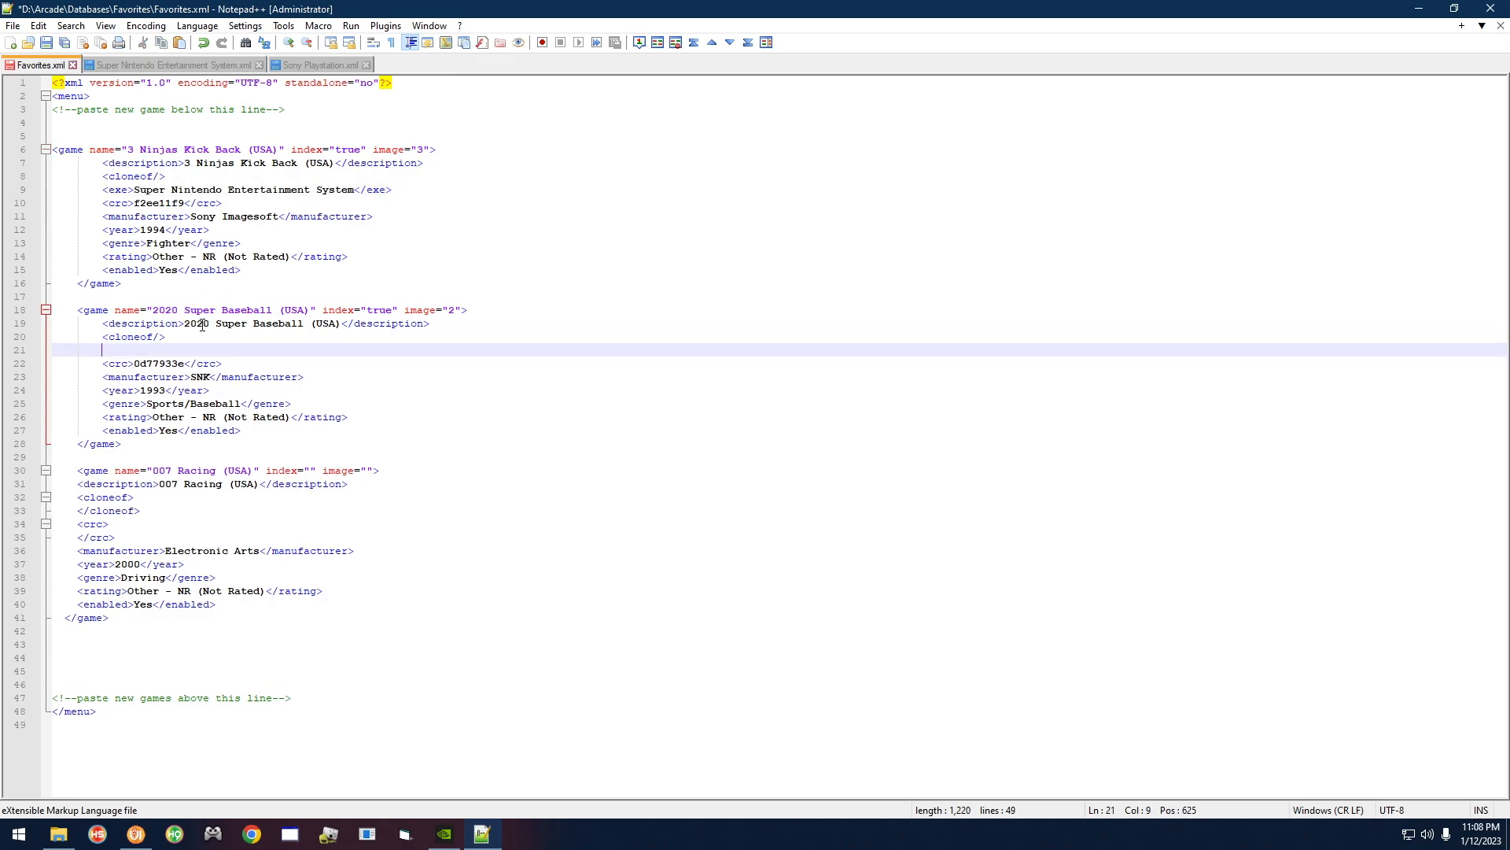
right_click(117, 349)
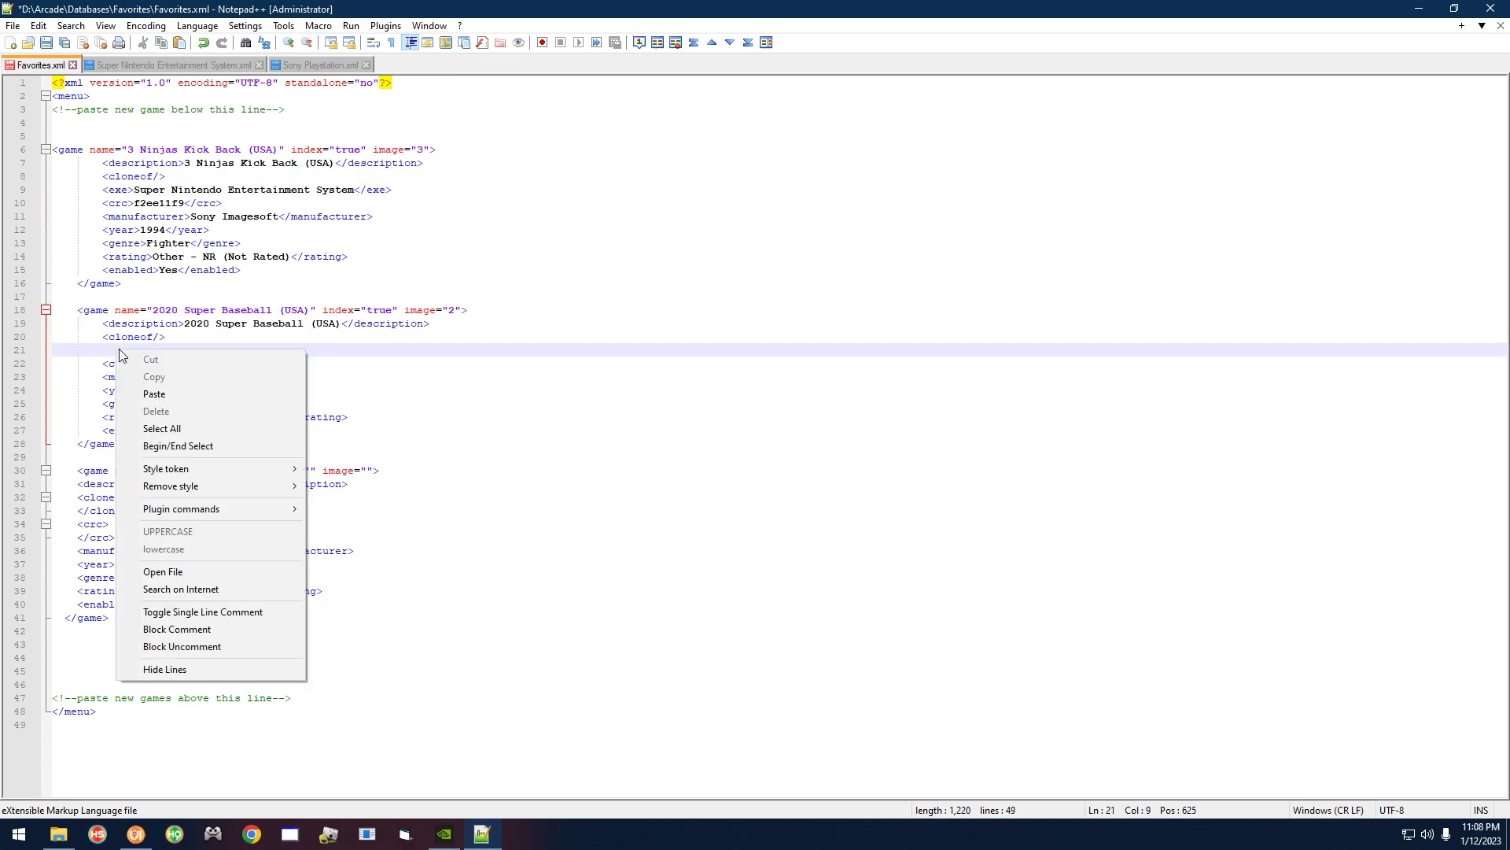
left_click(185, 391)
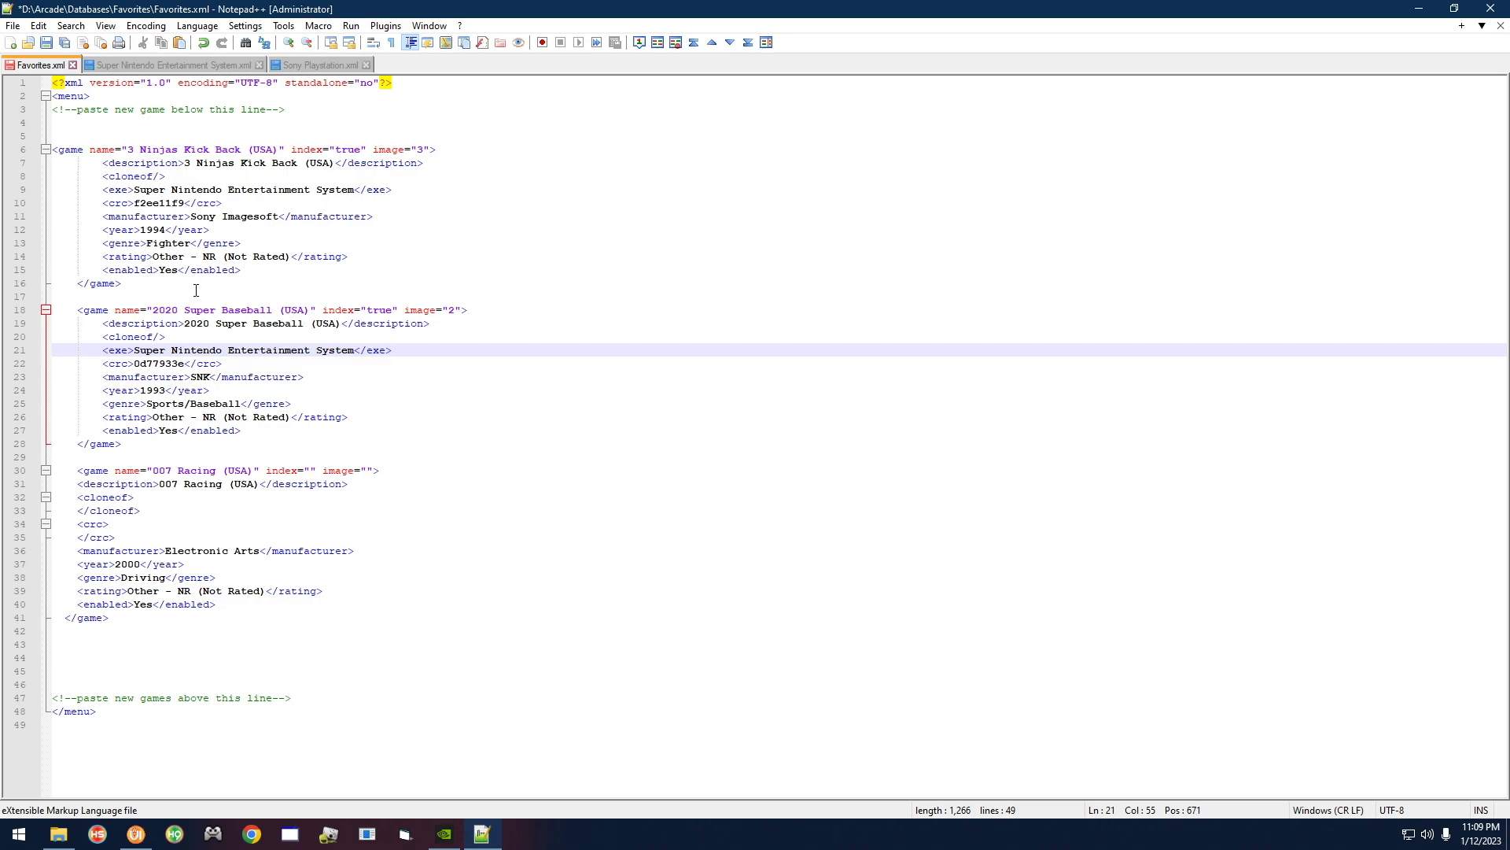
Paste the exe tag below the opening cloneof tag in the "007 Racing (USA)" entry and change its value to Sony Playstation
left_click(152, 497)
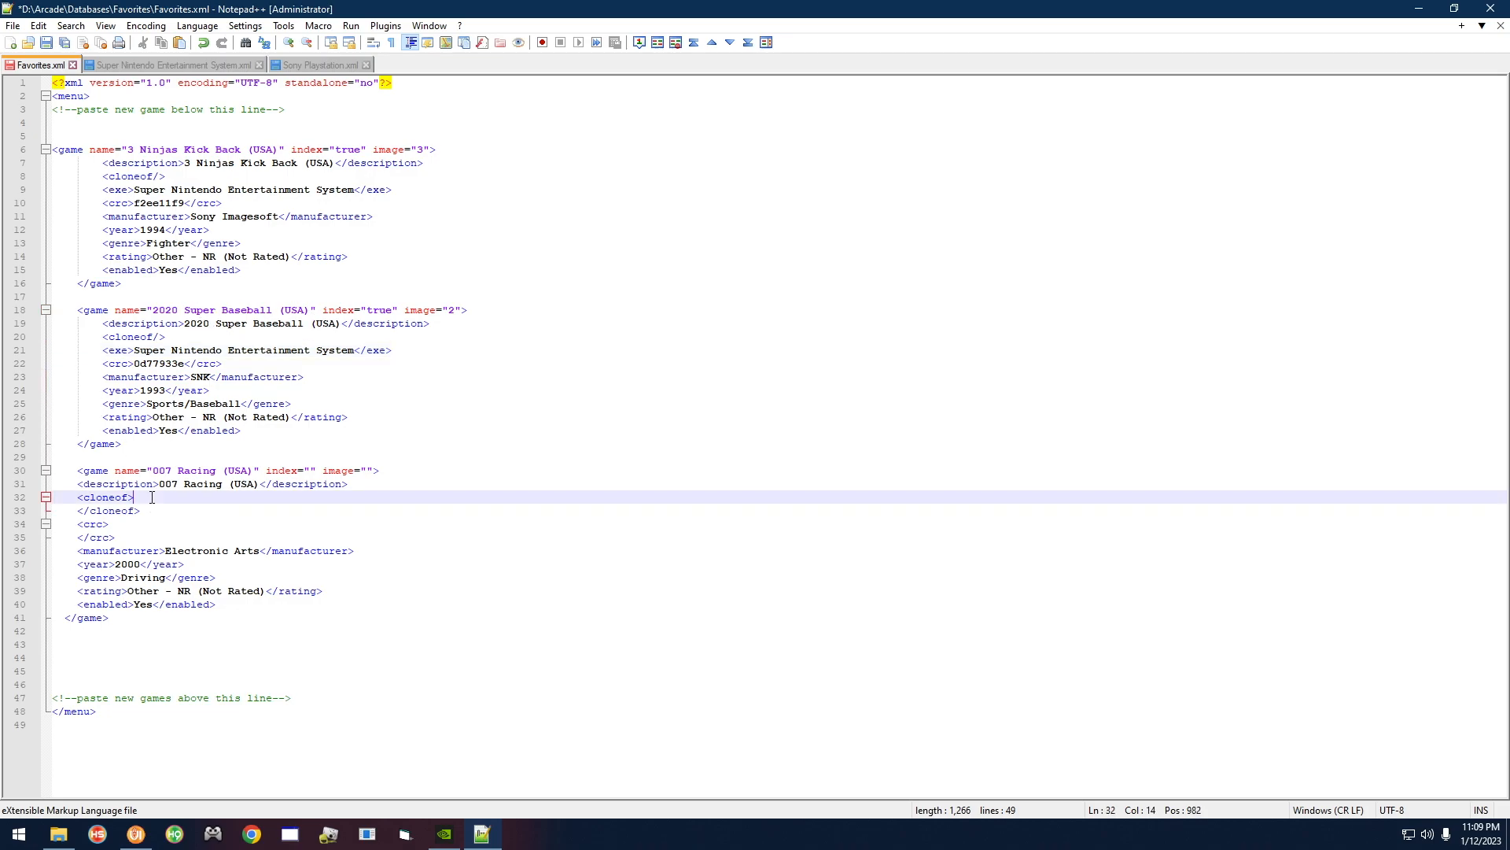
key("Return")
key("ctrl+v")
left_click_drag(110, 512, 333, 507)
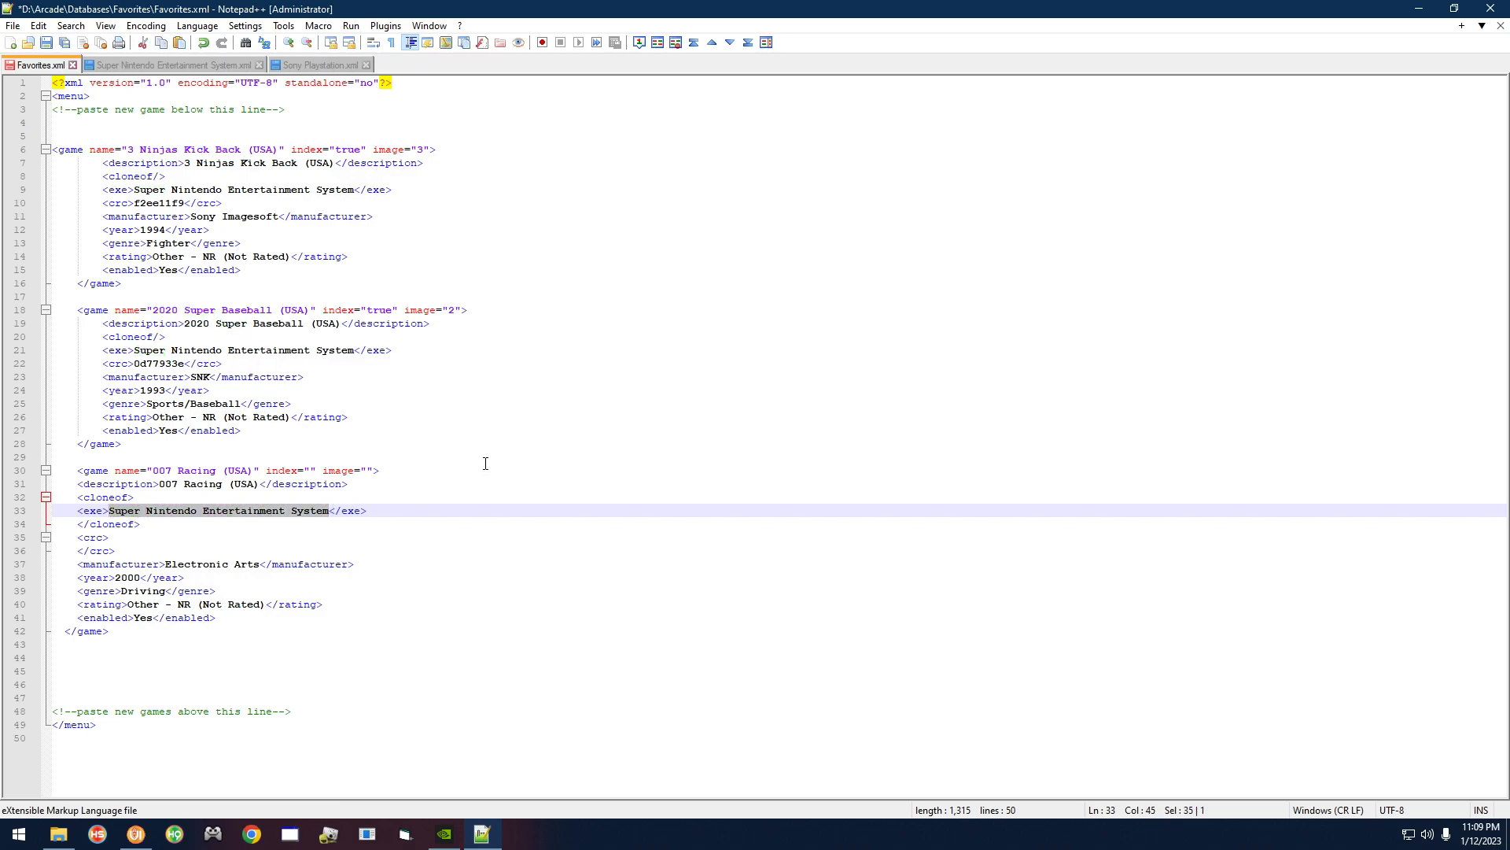
type("Sony Pl")
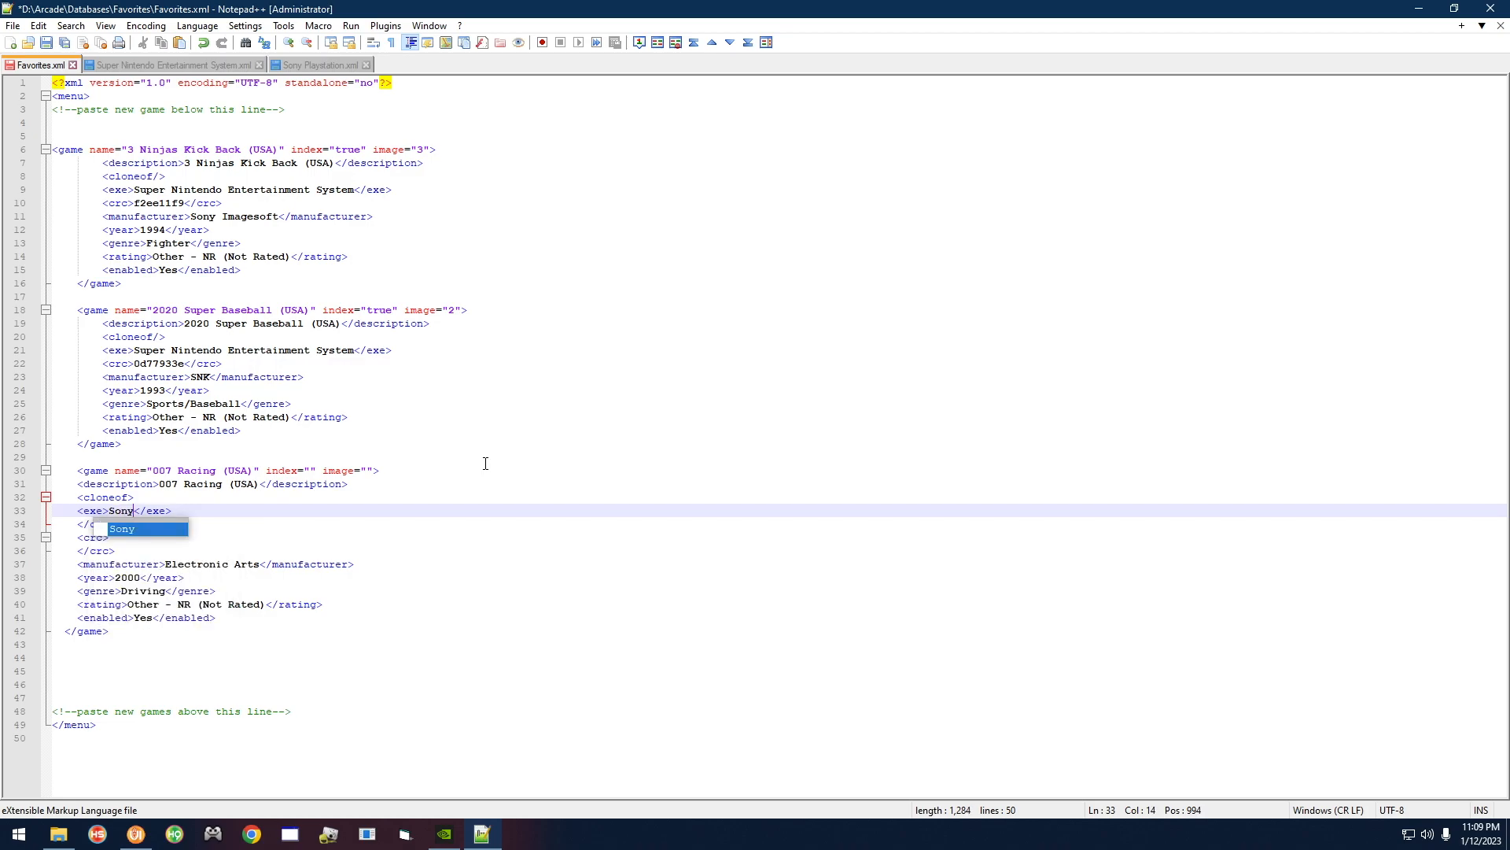
type("aystation")
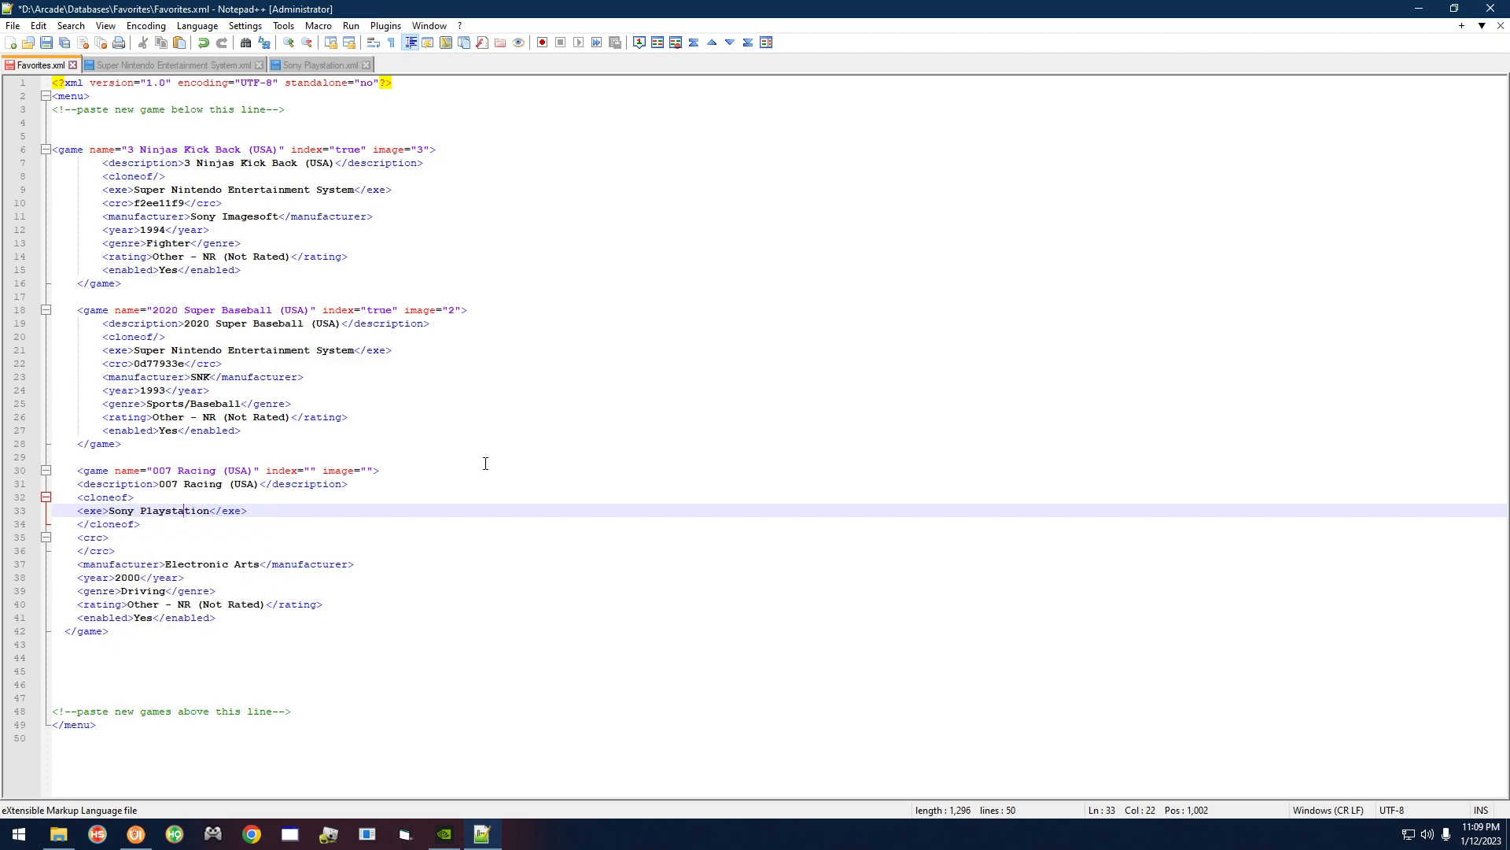
key("Left")
key("Left")
Compare the exe value with the name of the Sony Playstation database and save Favorites.xml
left_click(319, 65)
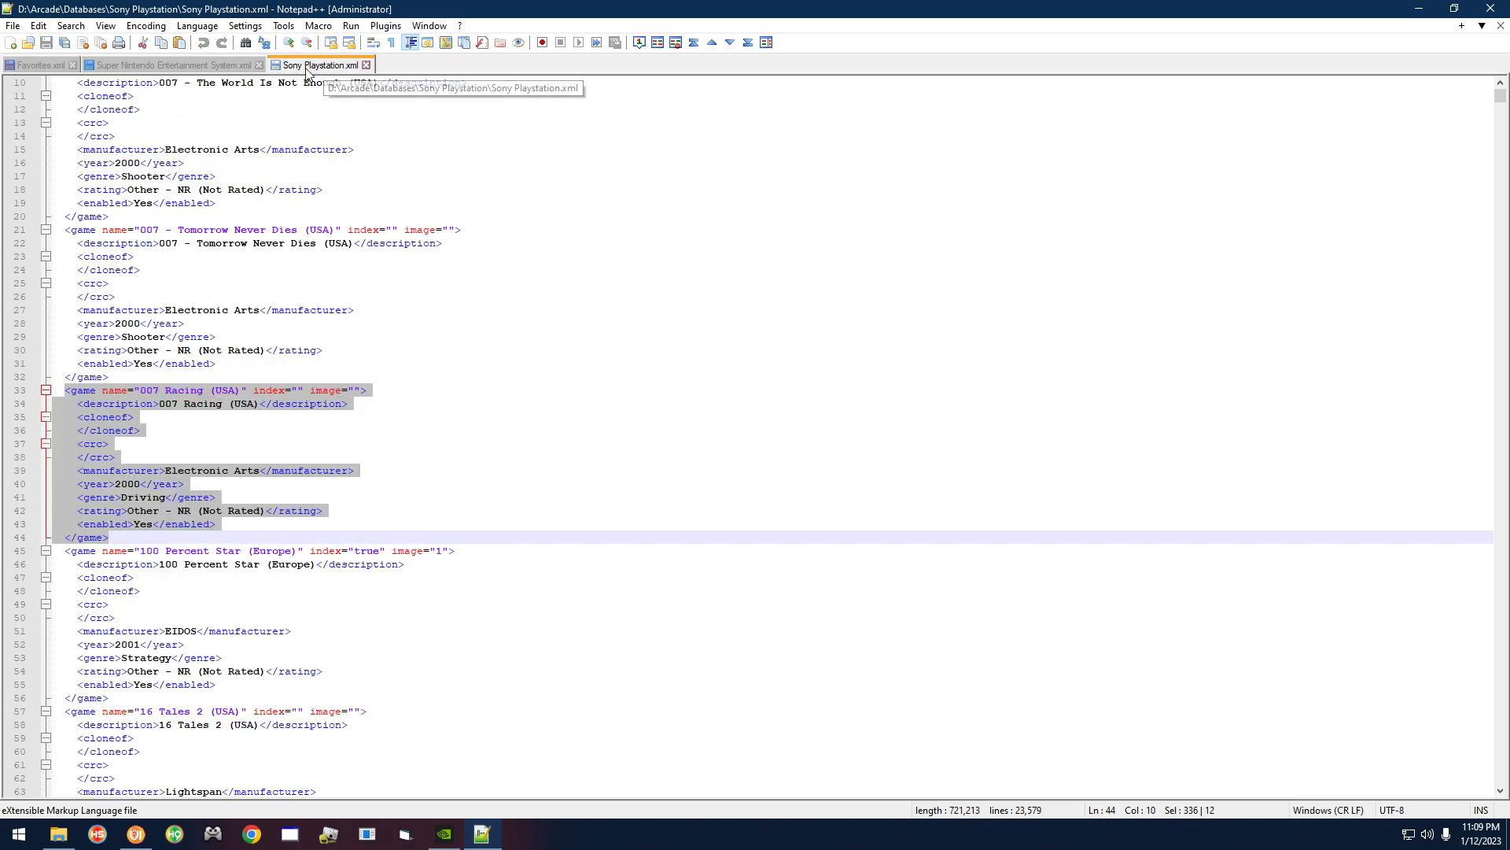
left_click(49, 64)
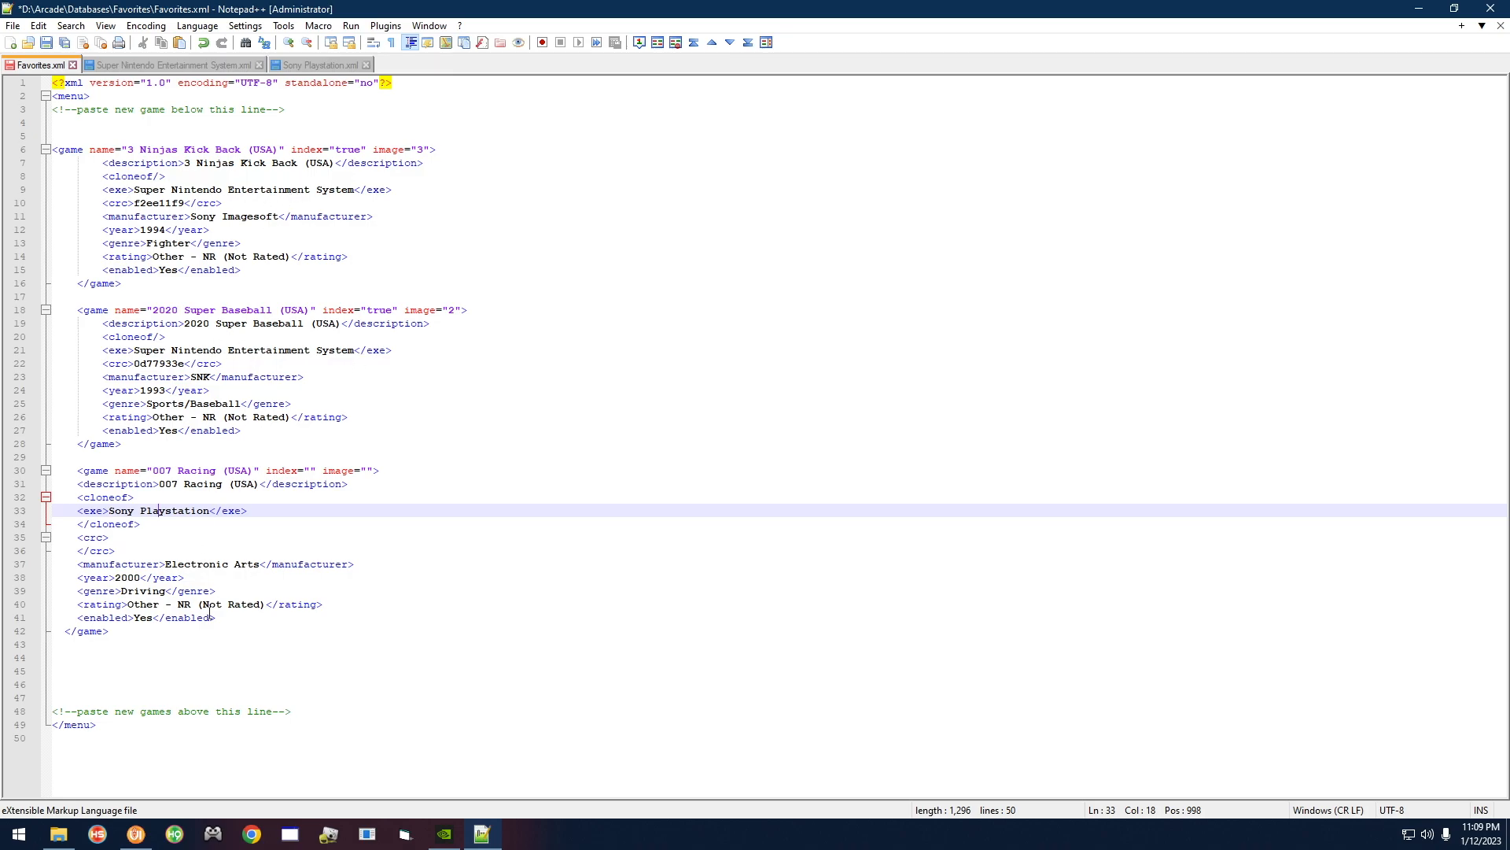
left_click(46, 43)
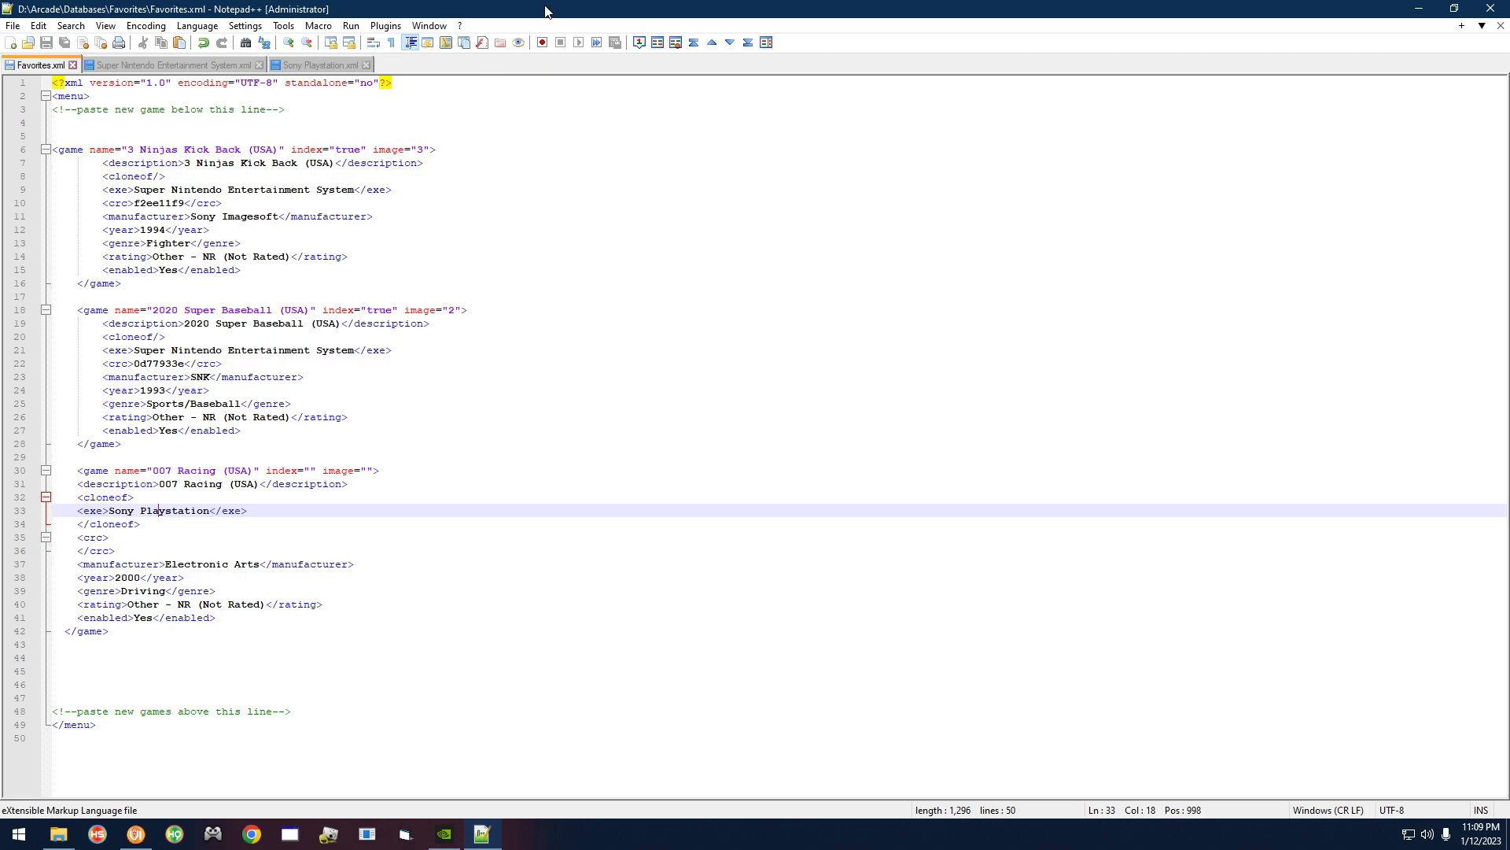
Switch to RocketLauncherUI and show the emulator settings of the Favorites system
left_click(135, 834)
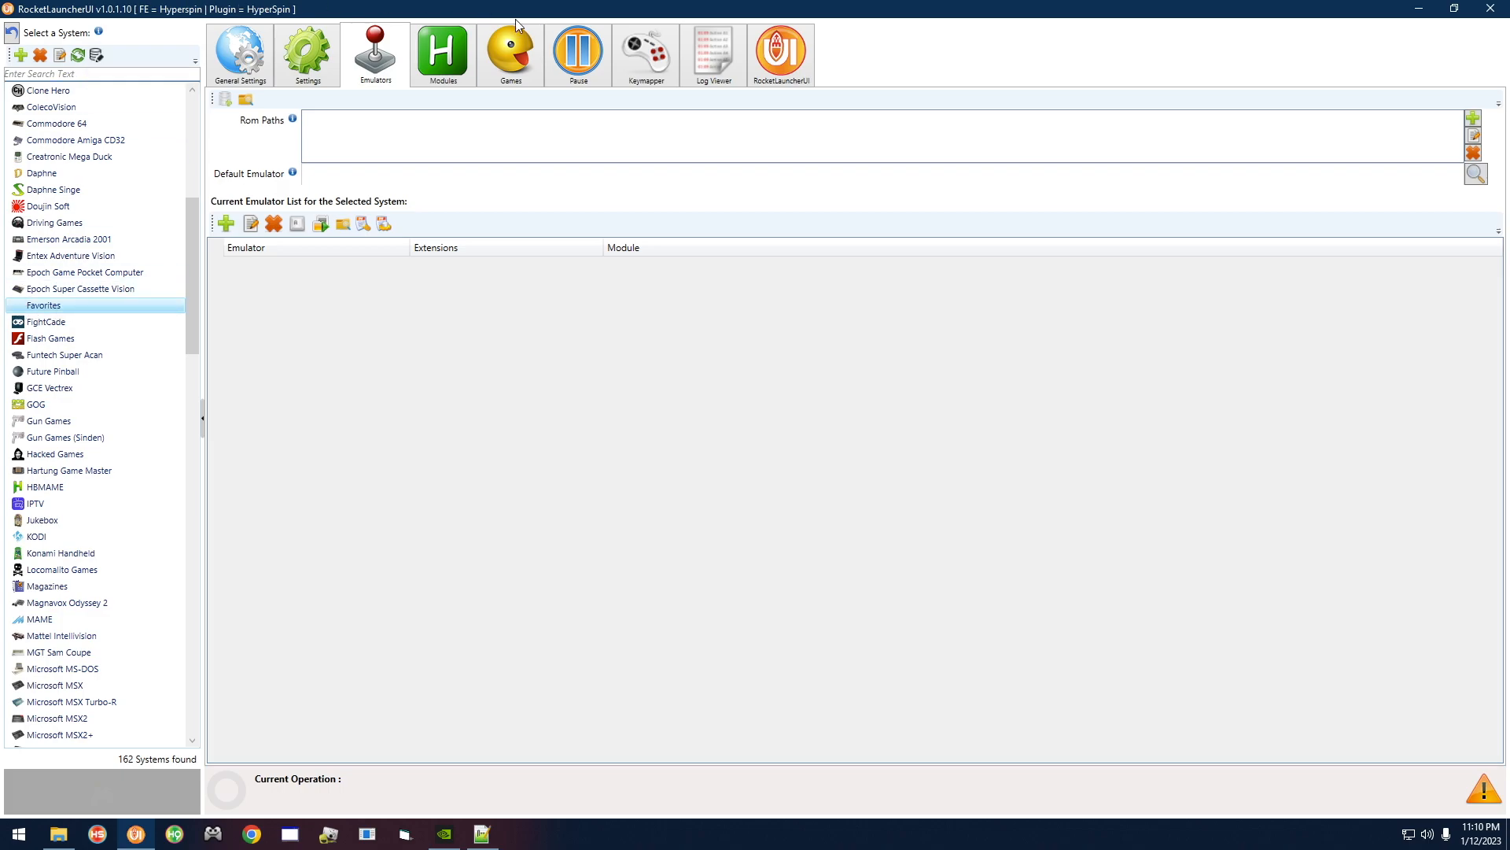
left_click(233, 70)
left_click(390, 53)
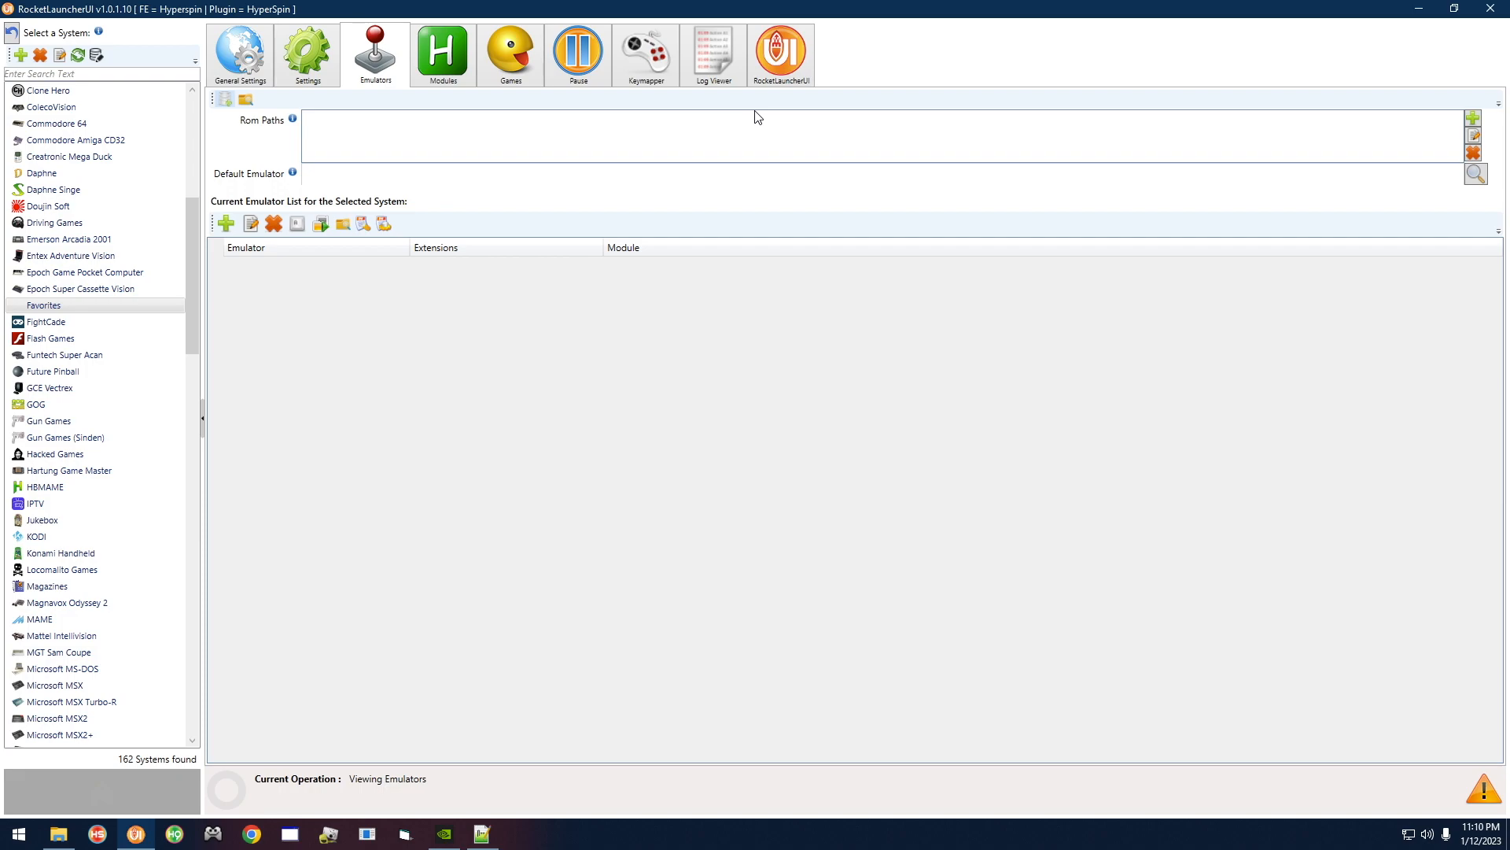
Add the Super Nintendo Entertainment System folder from D:\Arcade\Games as a ROM path for Favorites
left_click(1473, 119)
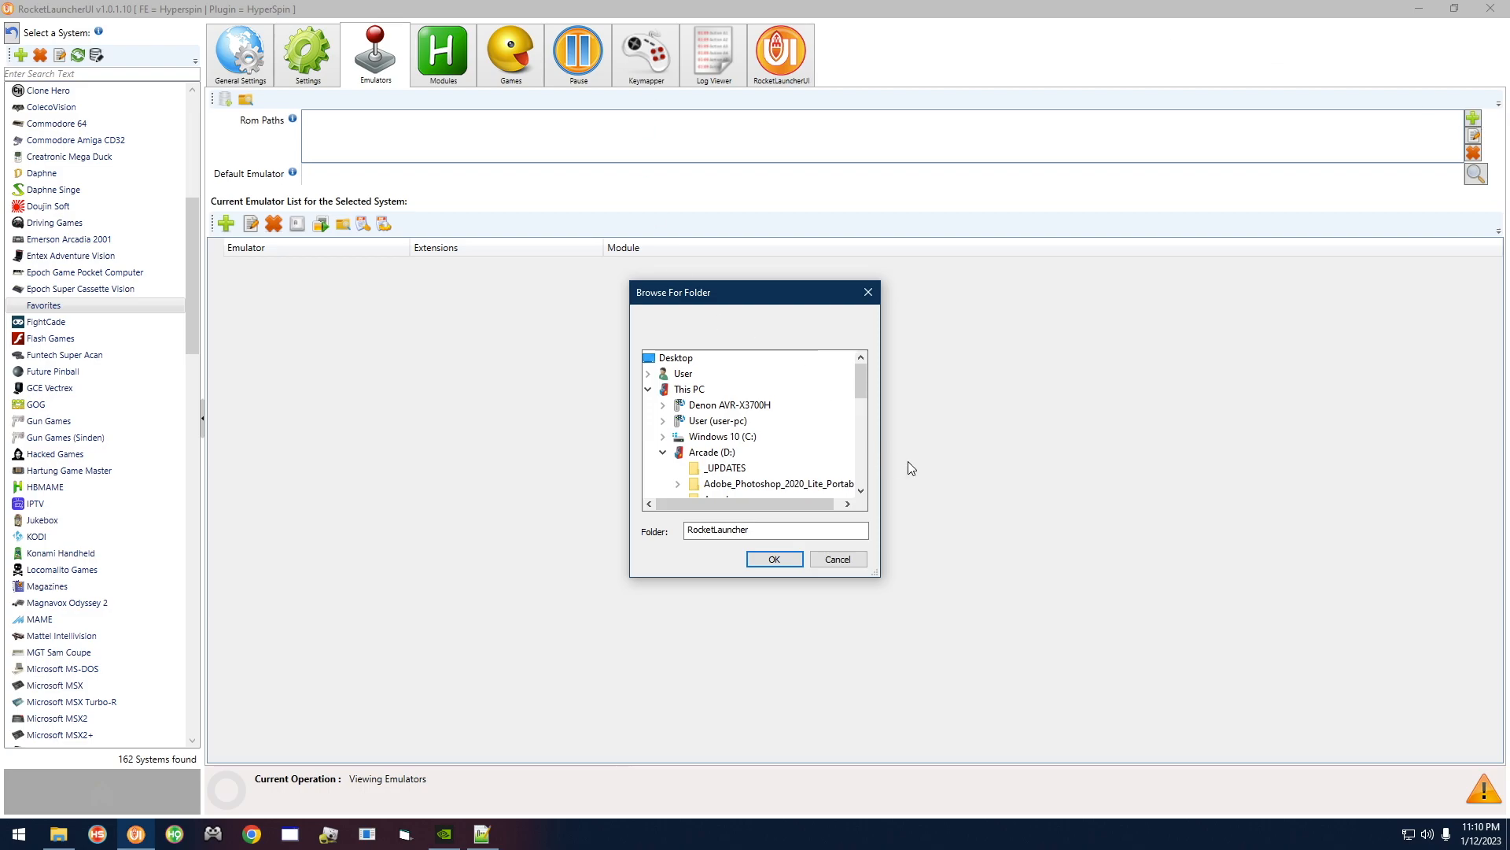
left_click(708, 453)
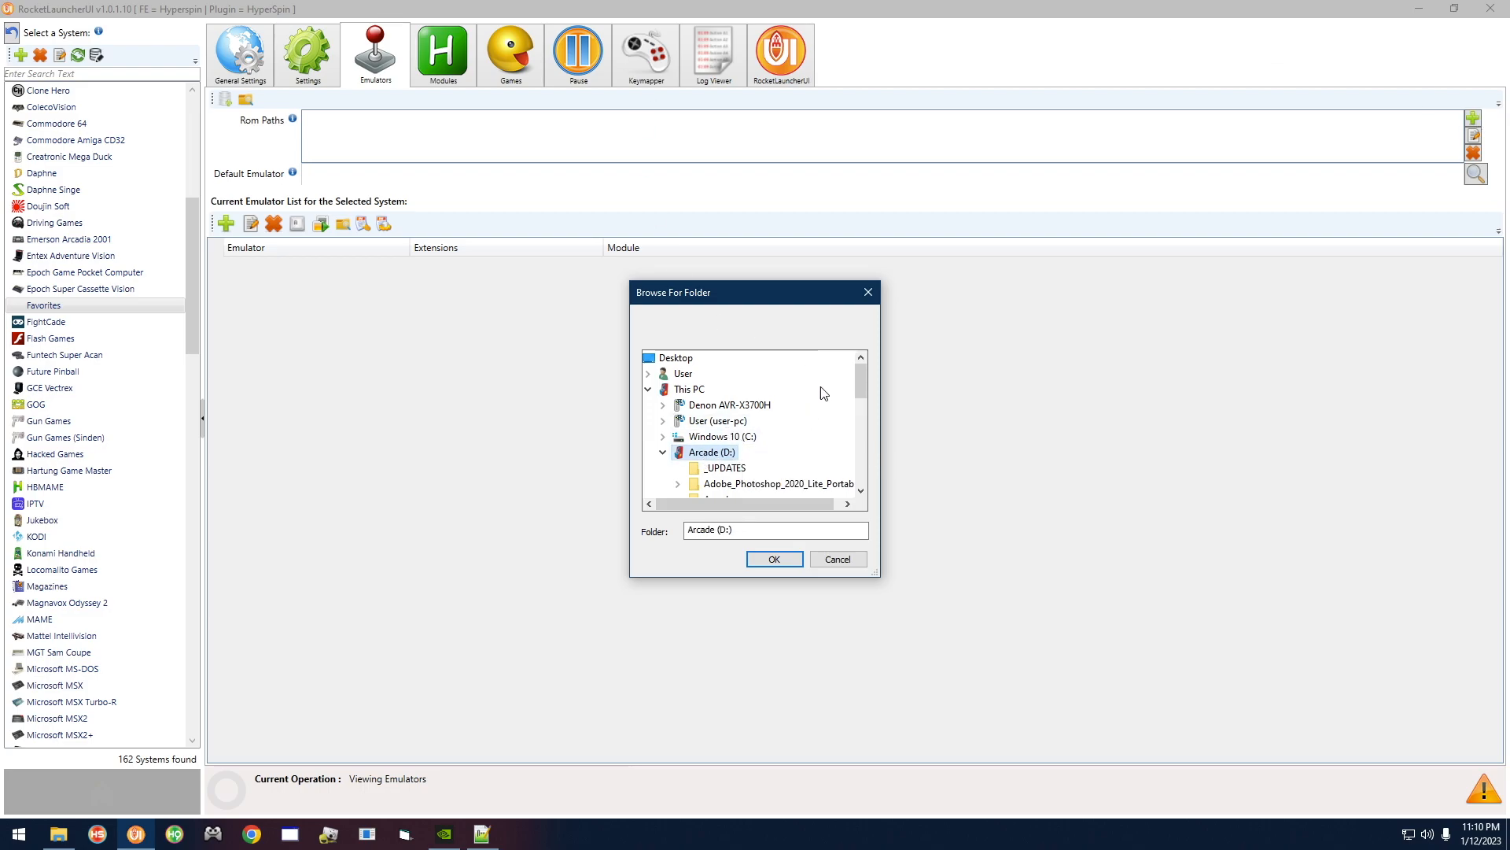
left_click_drag(862, 376, 860, 414)
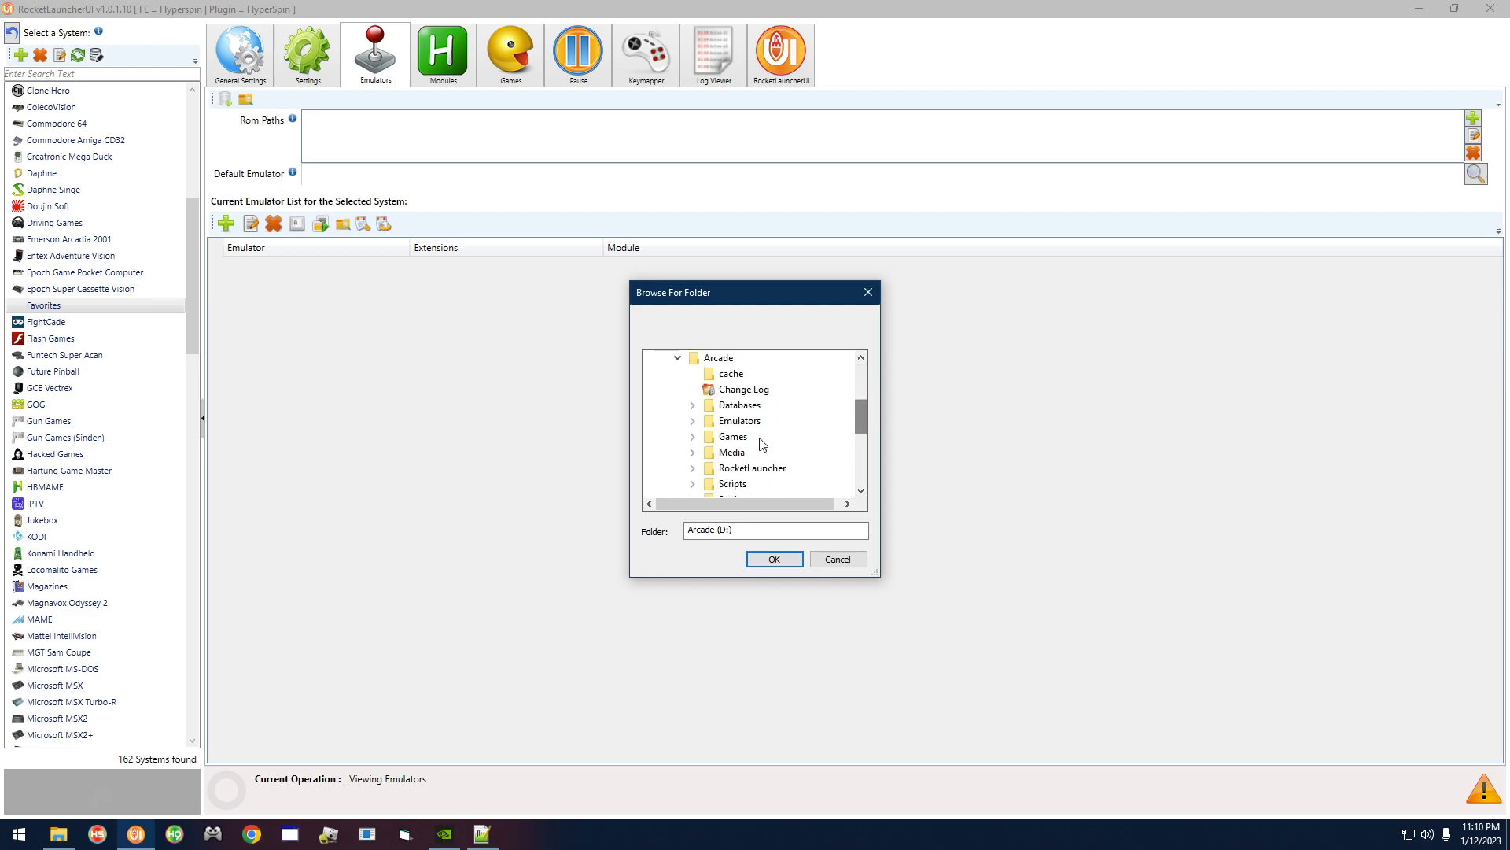
double_click(755, 438)
left_click(741, 408)
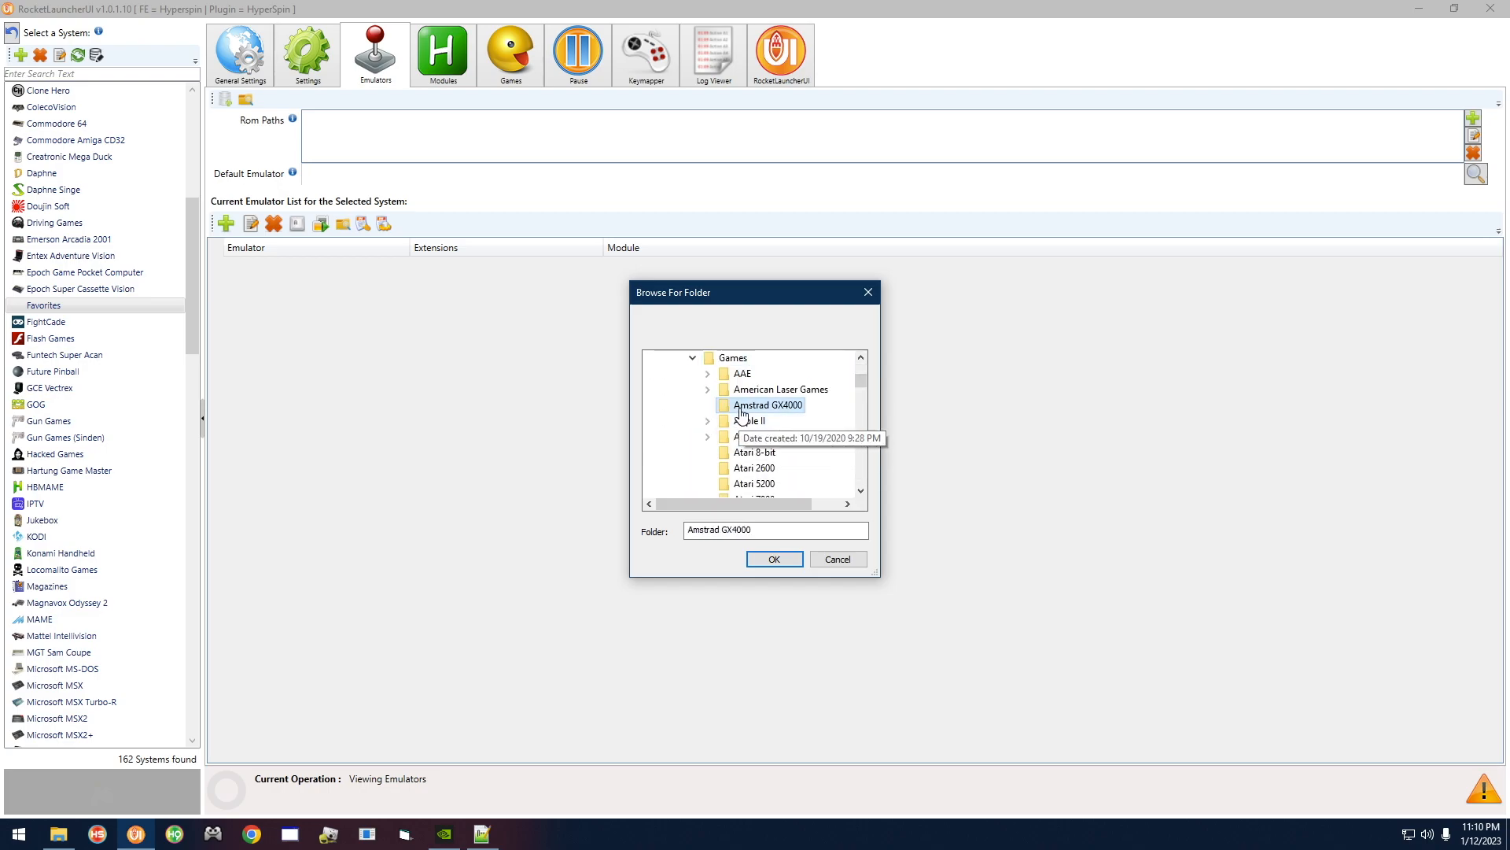
scroll(740, 487, "down", 15)
left_click(738, 485)
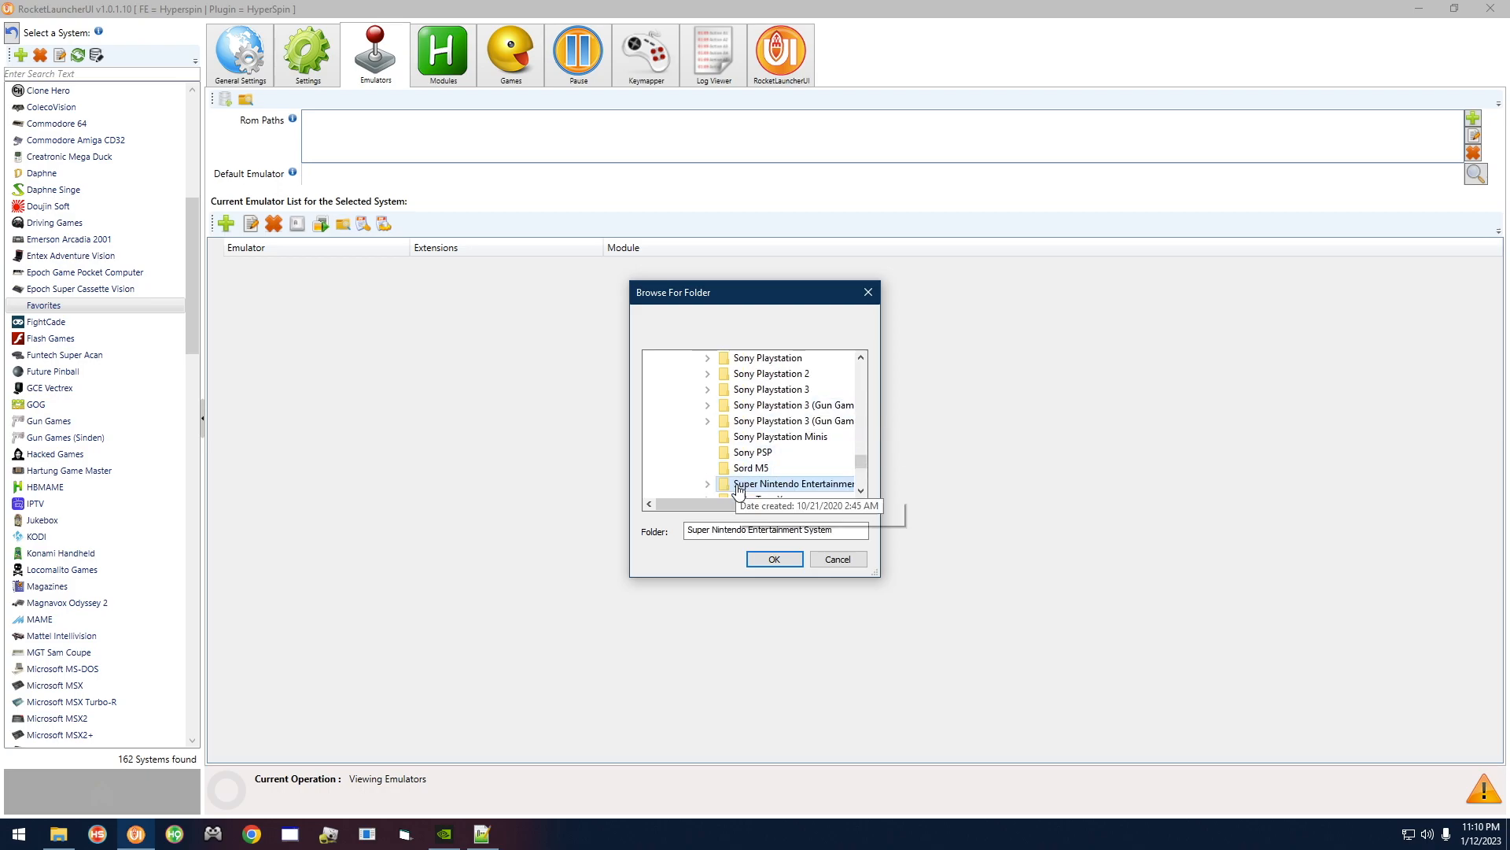
left_click(785, 561)
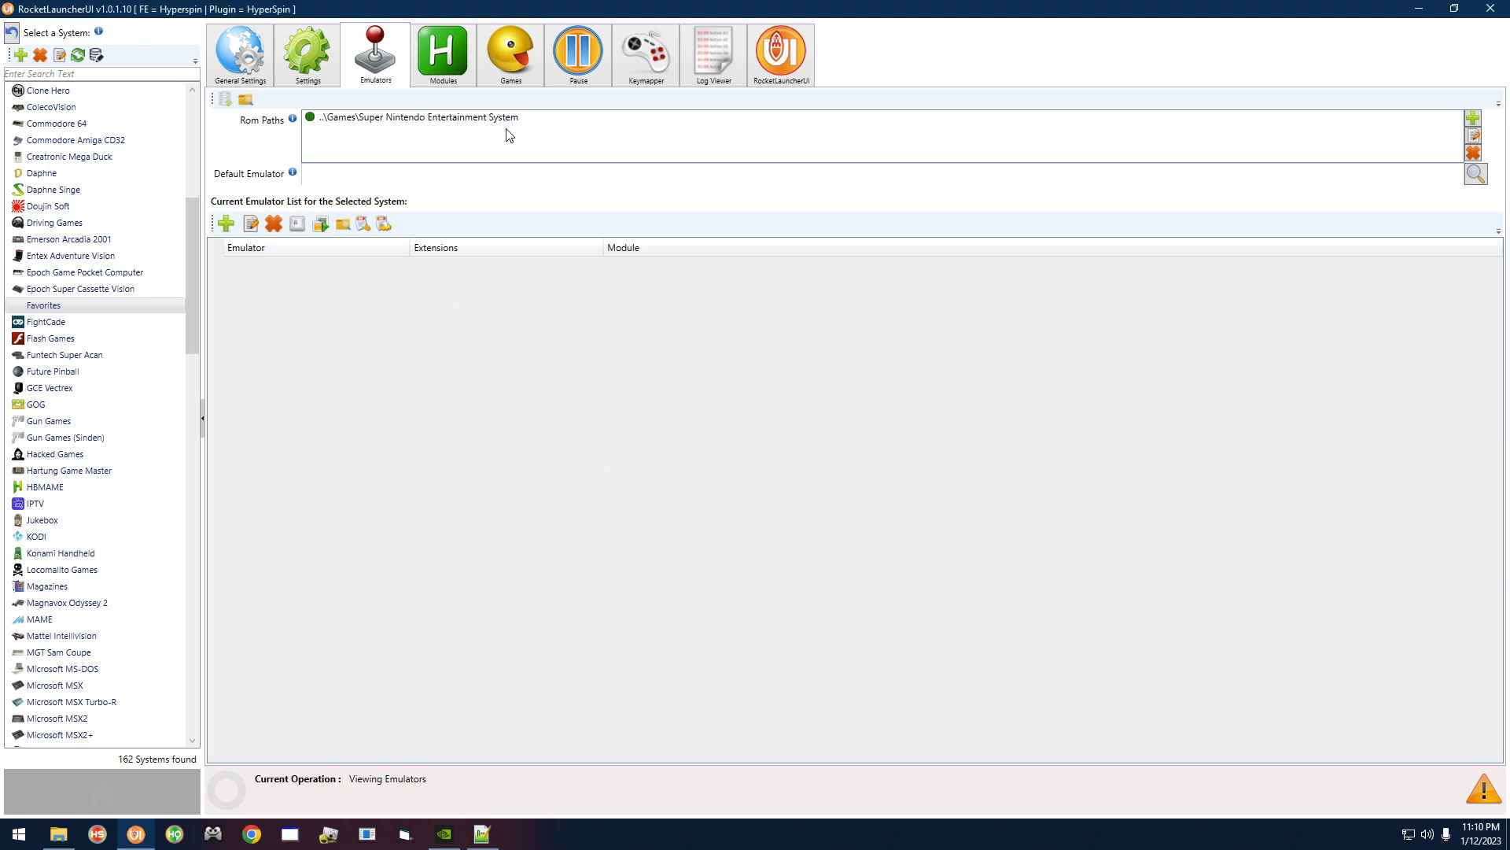
Add the Sony Playstation folder from D:\Arcade\Games as a second ROM path for Favorites
left_click(1474, 120)
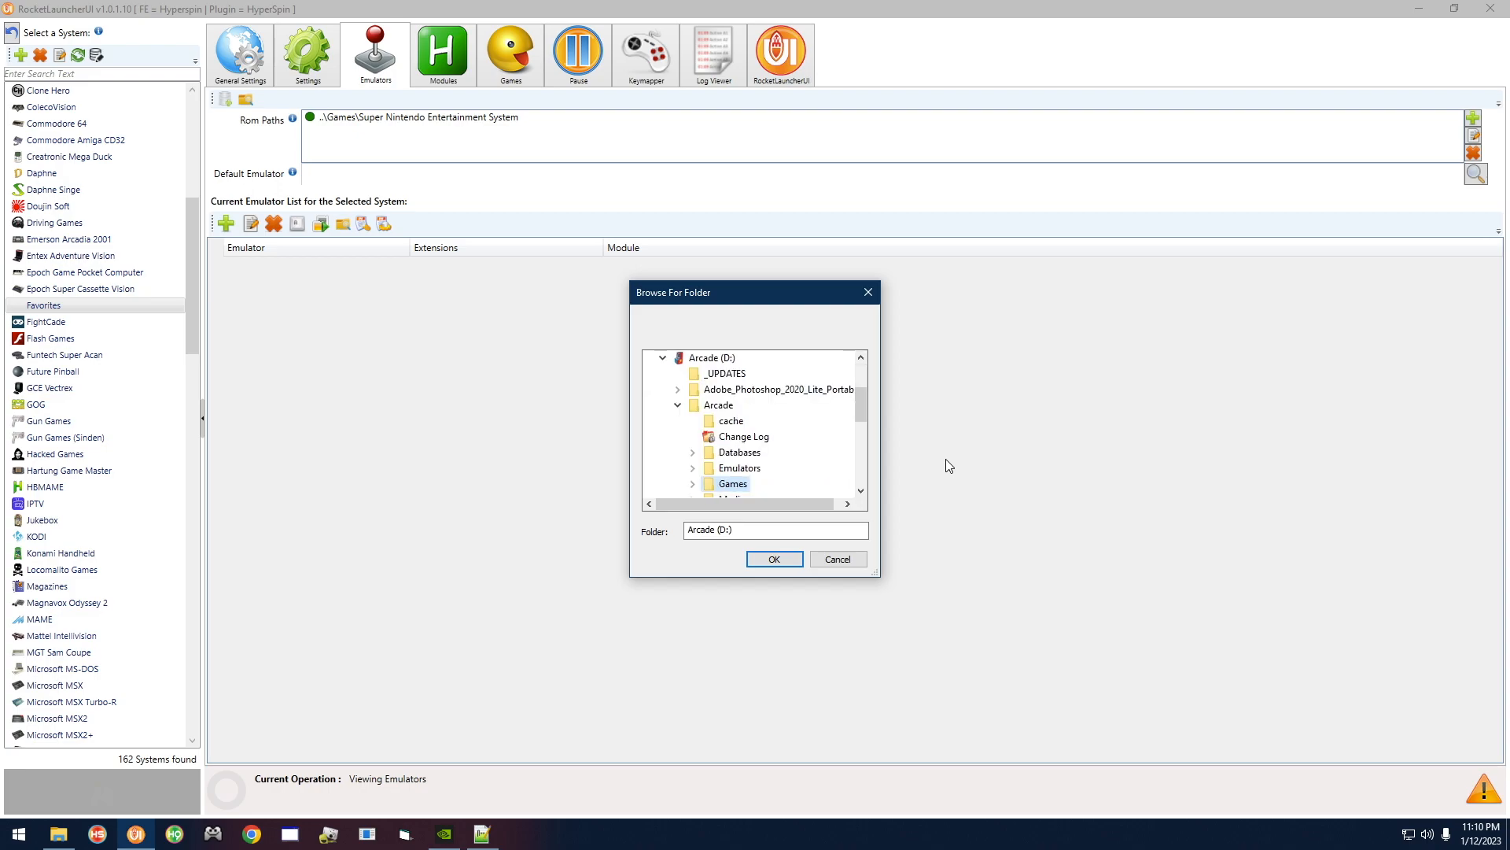
key("Down")
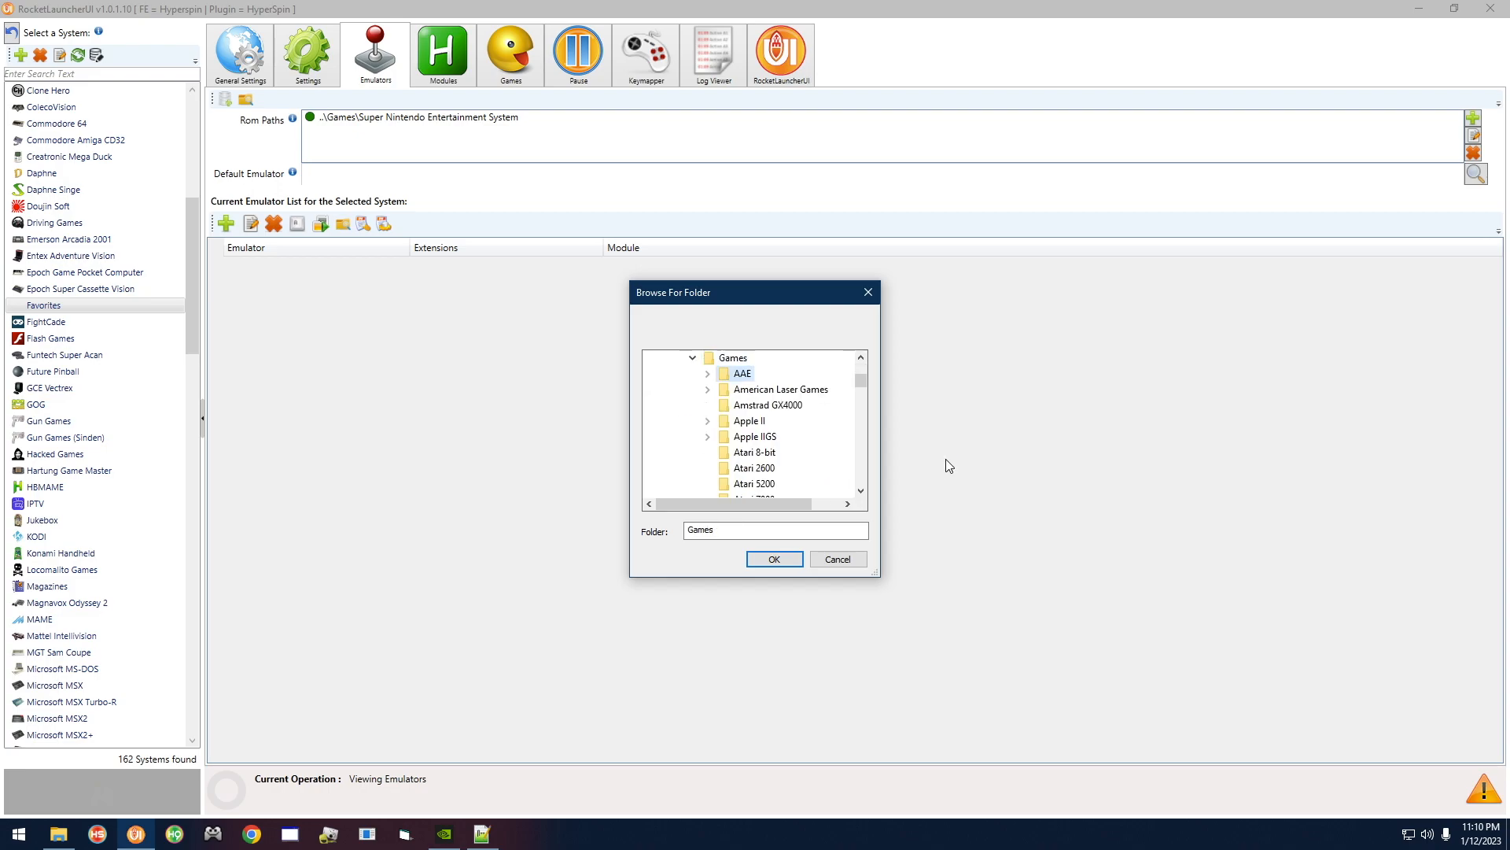
key("s")
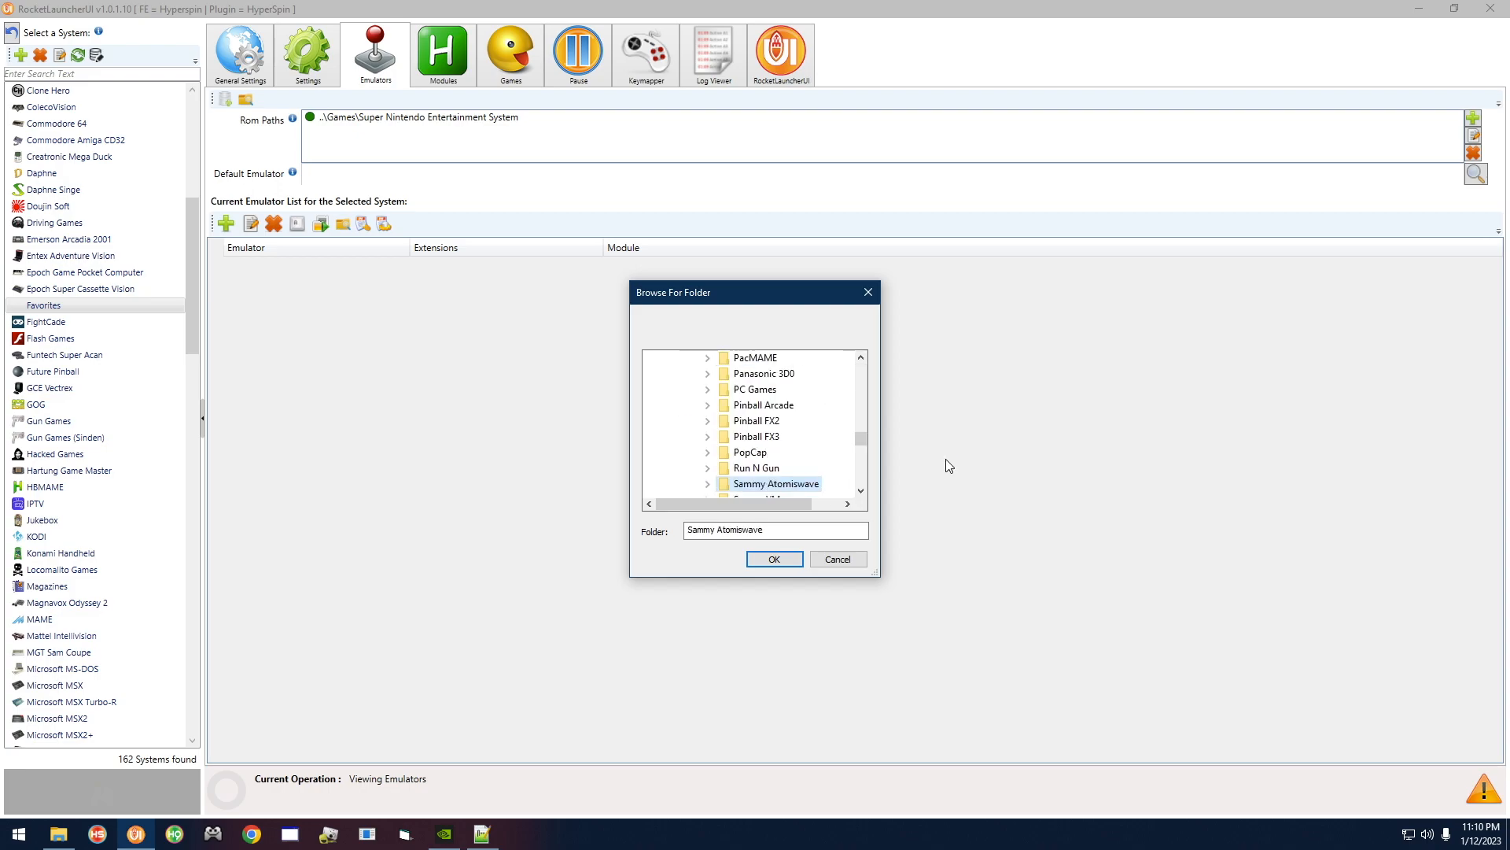
scroll(797, 457, "down", 2)
scroll(797, 461, "down", 5)
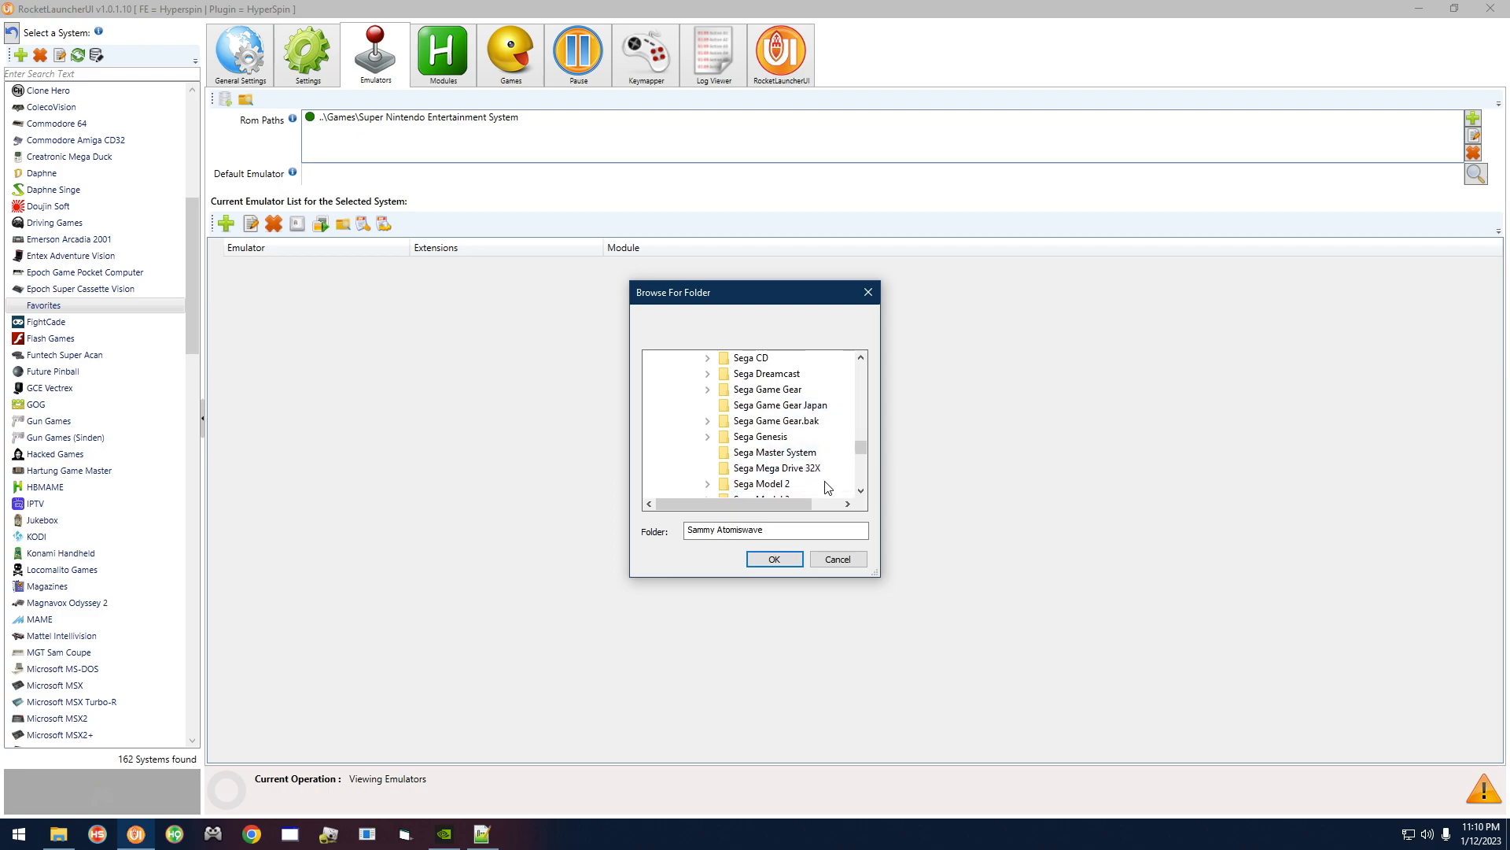
scroll(826, 487, "up", 6)
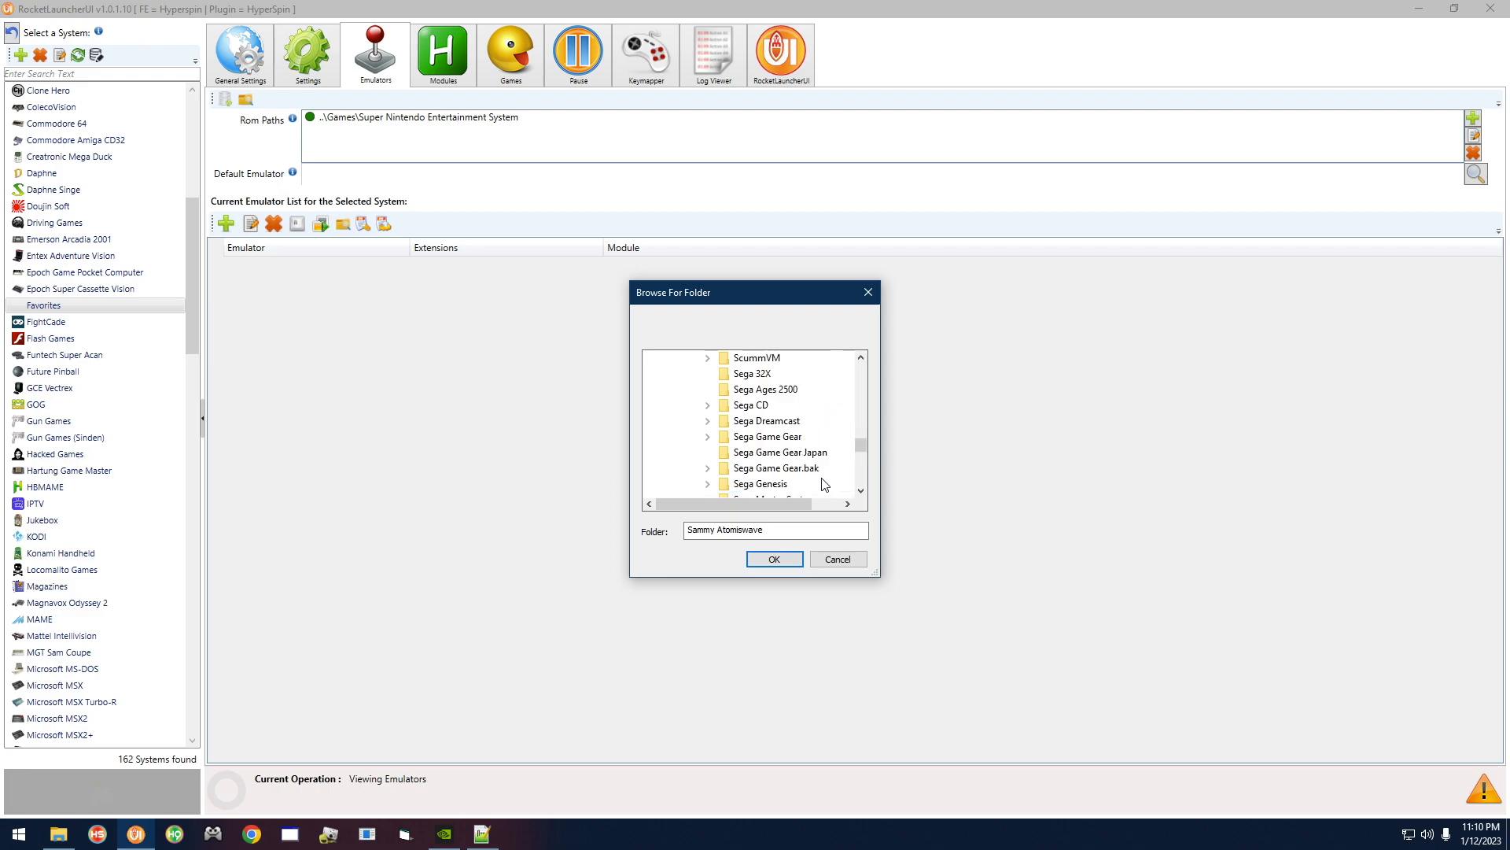
scroll(824, 484, "down", 6)
left_click(822, 484)
left_click(779, 560)
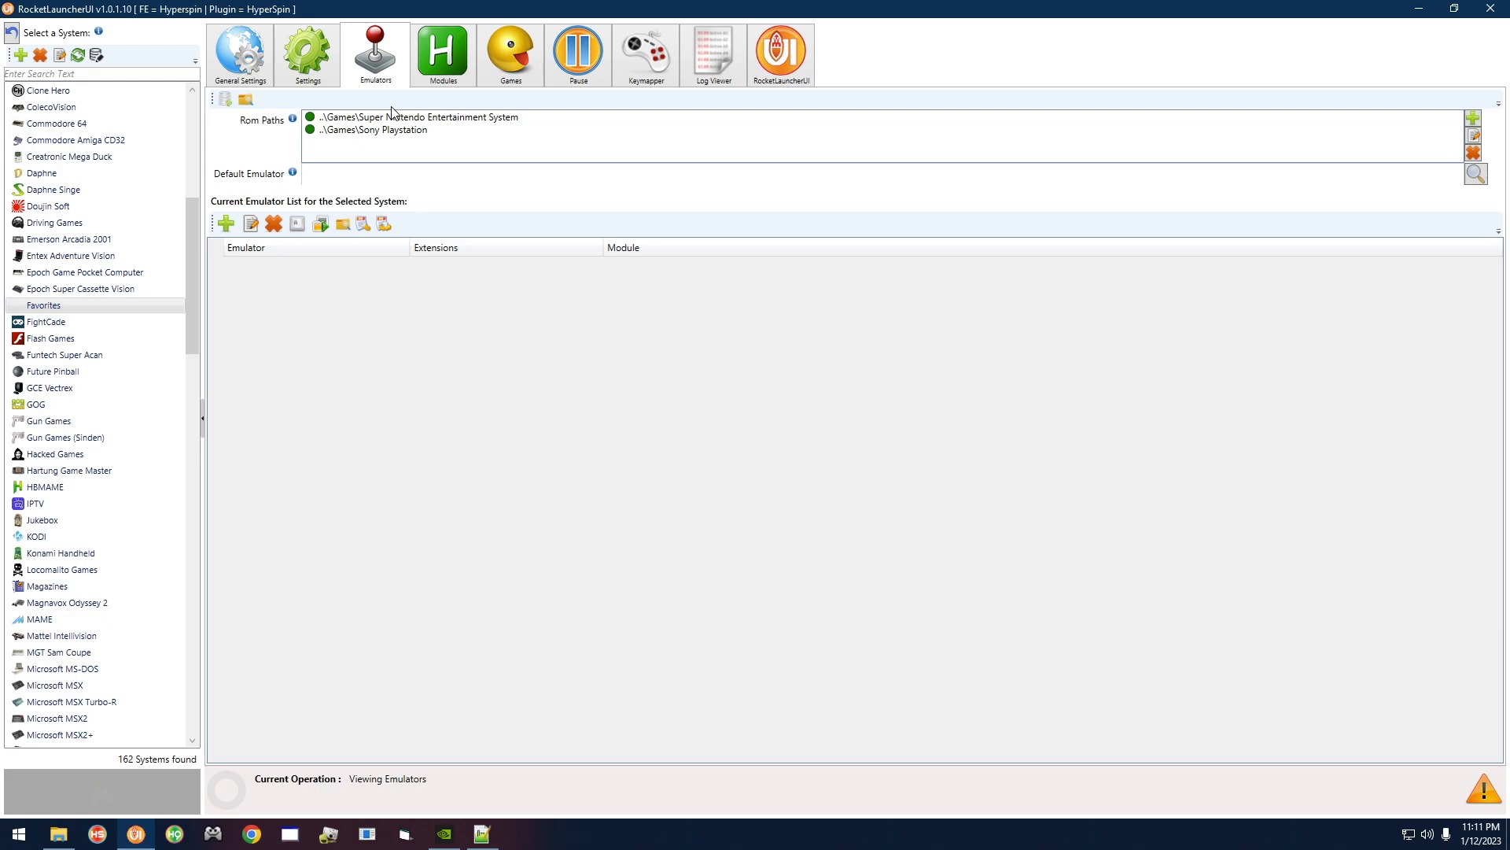
Switch to the File Explorer window and open the D:\Arcade\Media folder
left_click(1418, 9)
left_click(1419, 9)
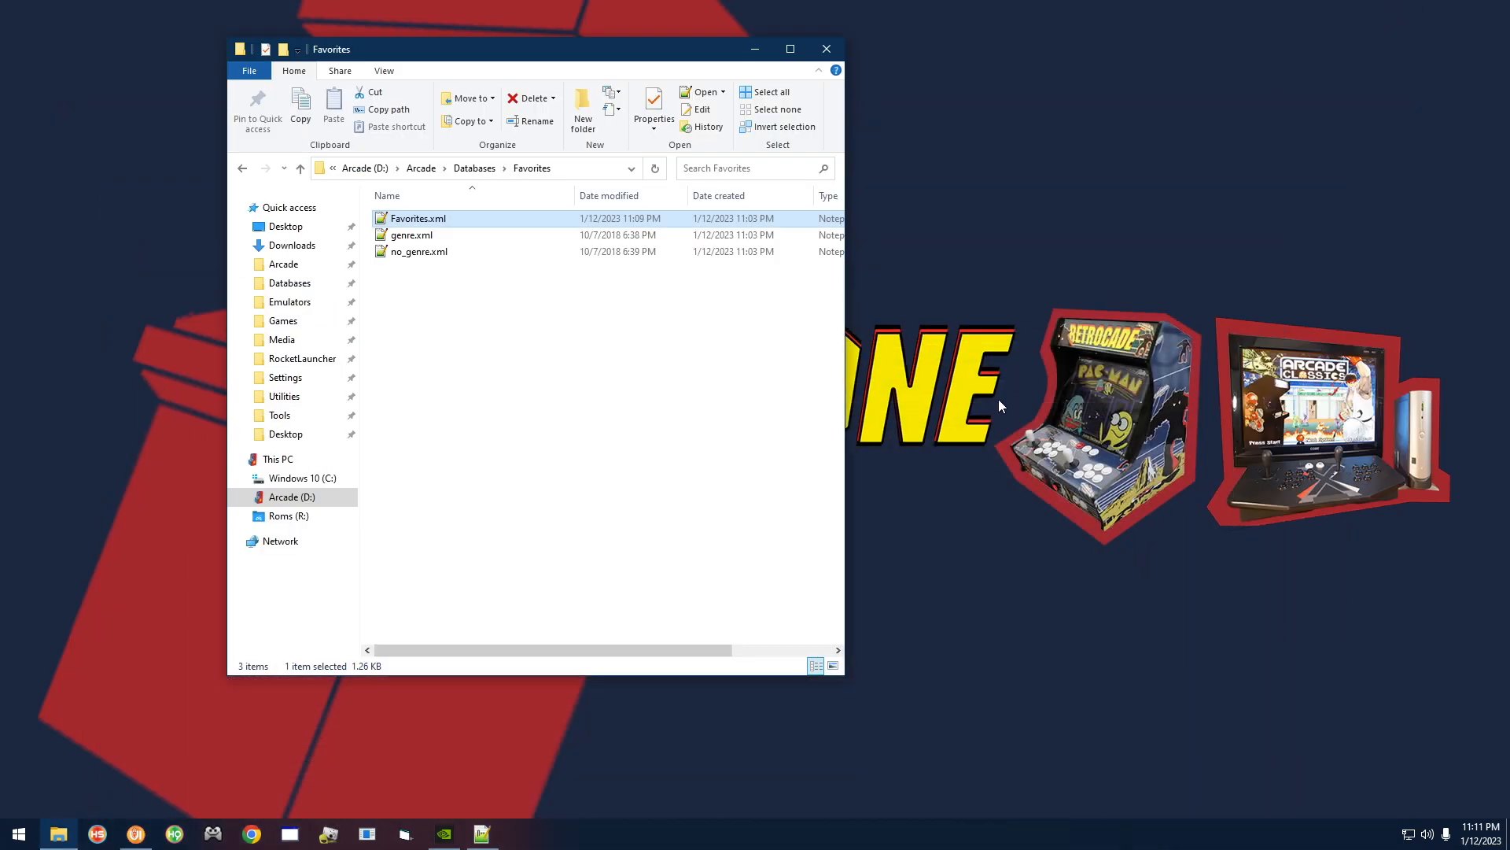
left_click_drag(604, 57, 1176, 108)
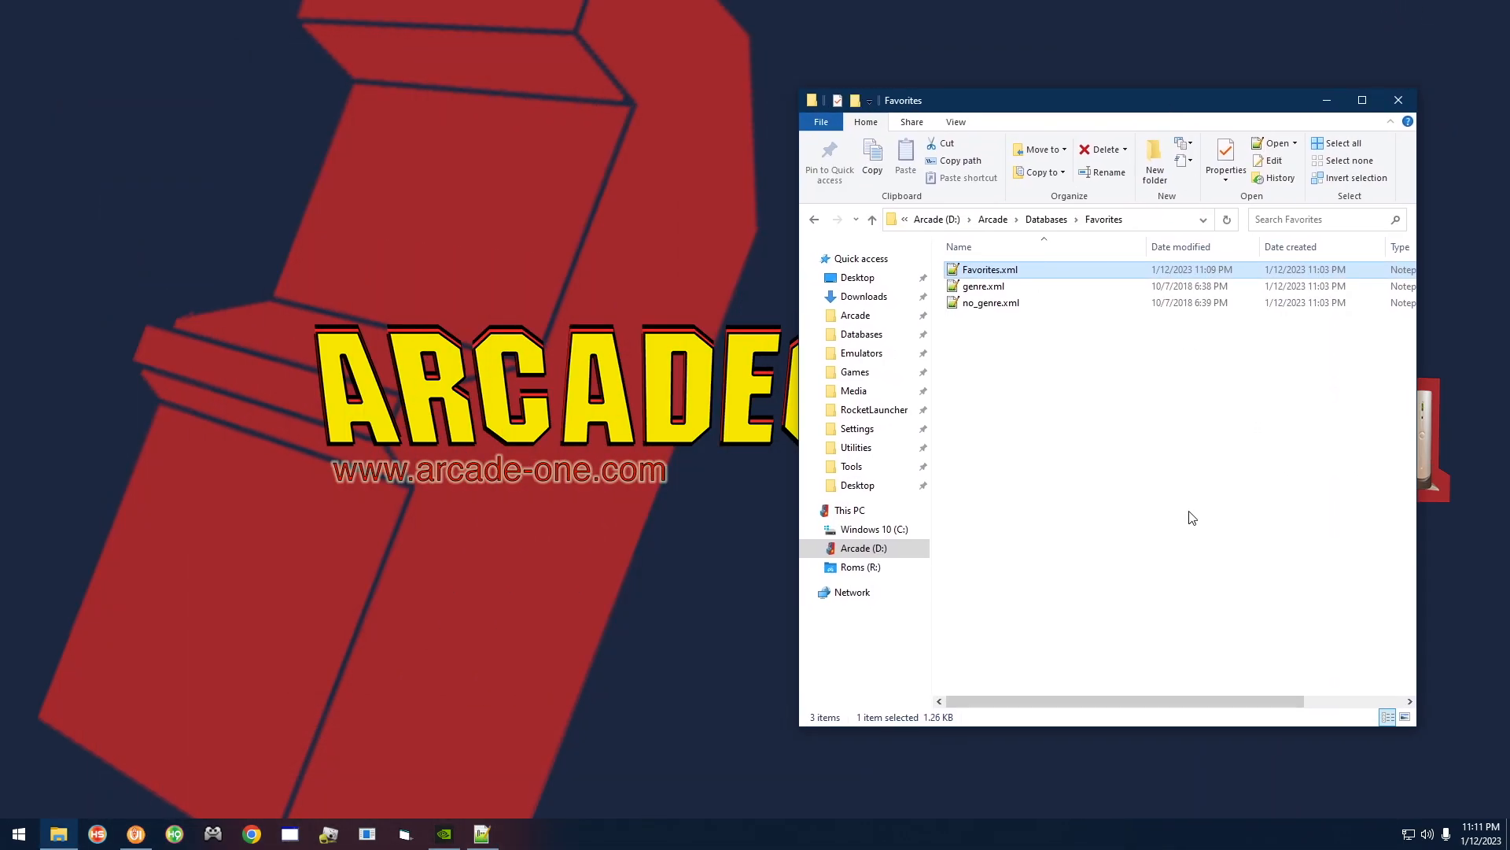
left_click(999, 223)
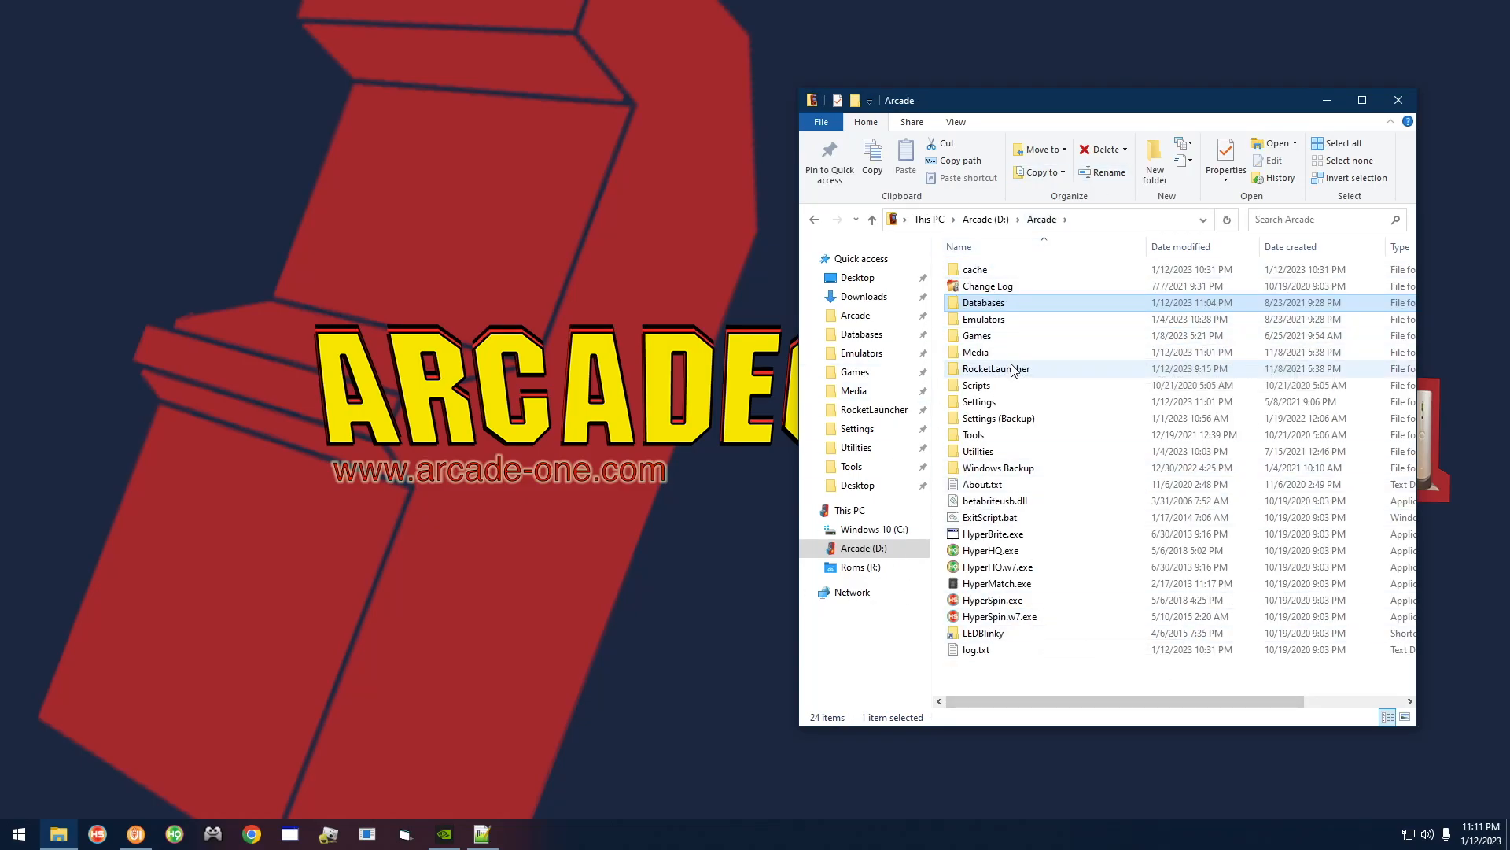
double_click(988, 354)
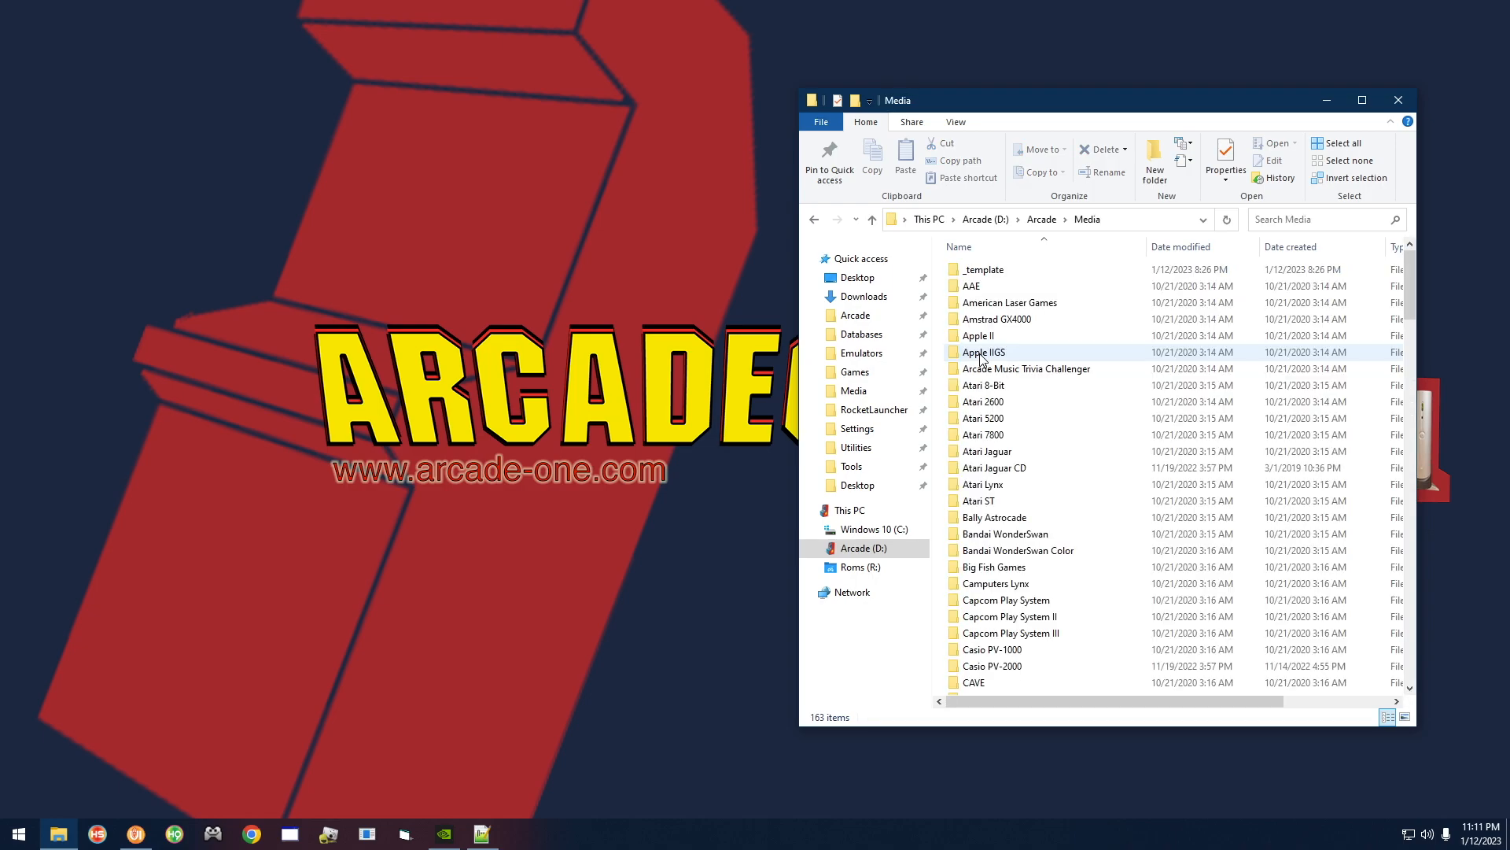
Delete the existing Favorites folder from the Media folder
left_click(1033, 475)
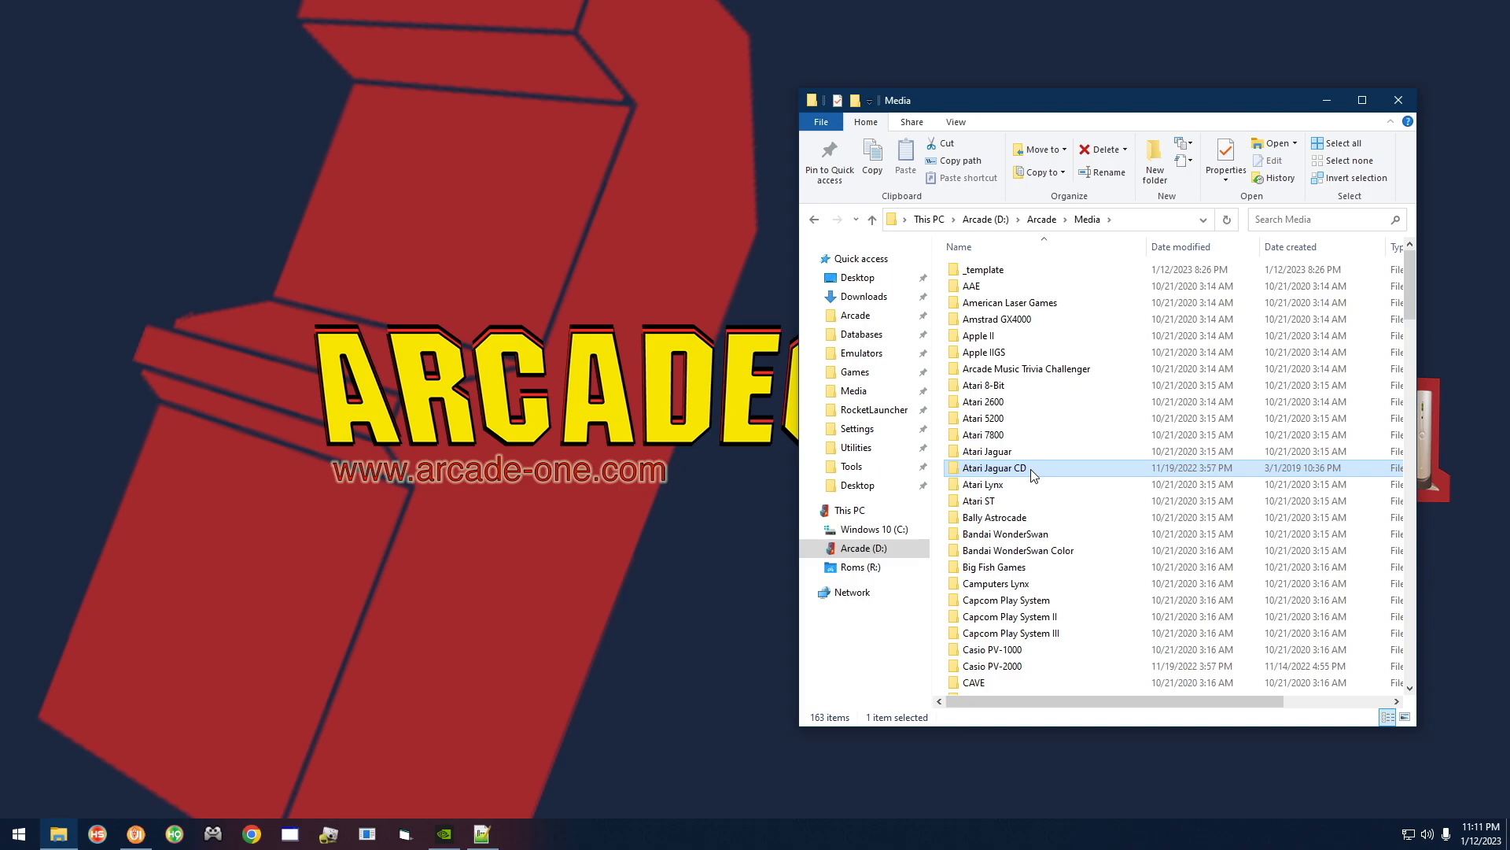
key("f")
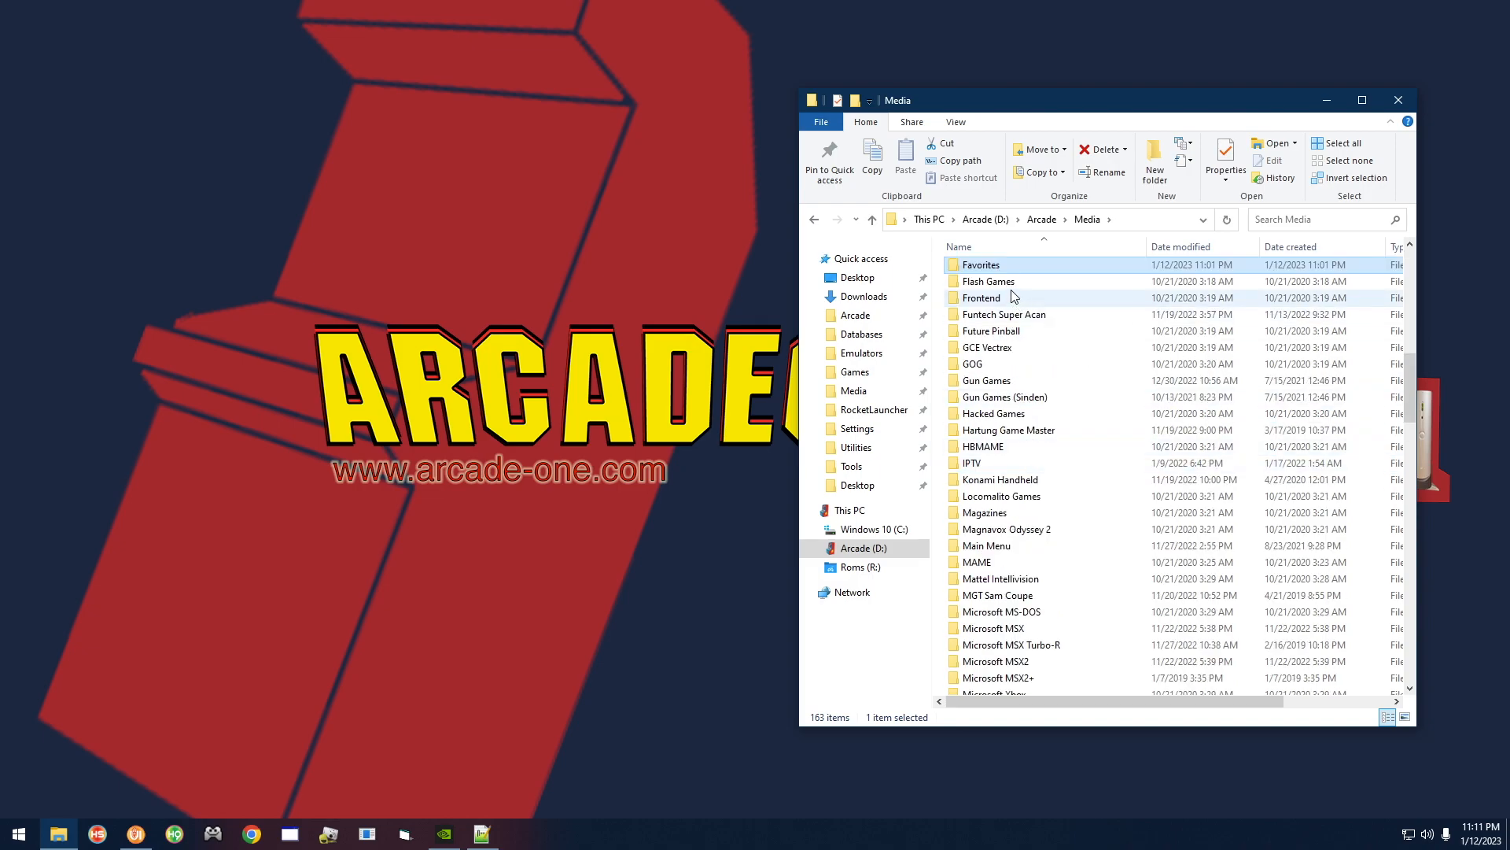
right_click(984, 267)
left_click(1038, 586)
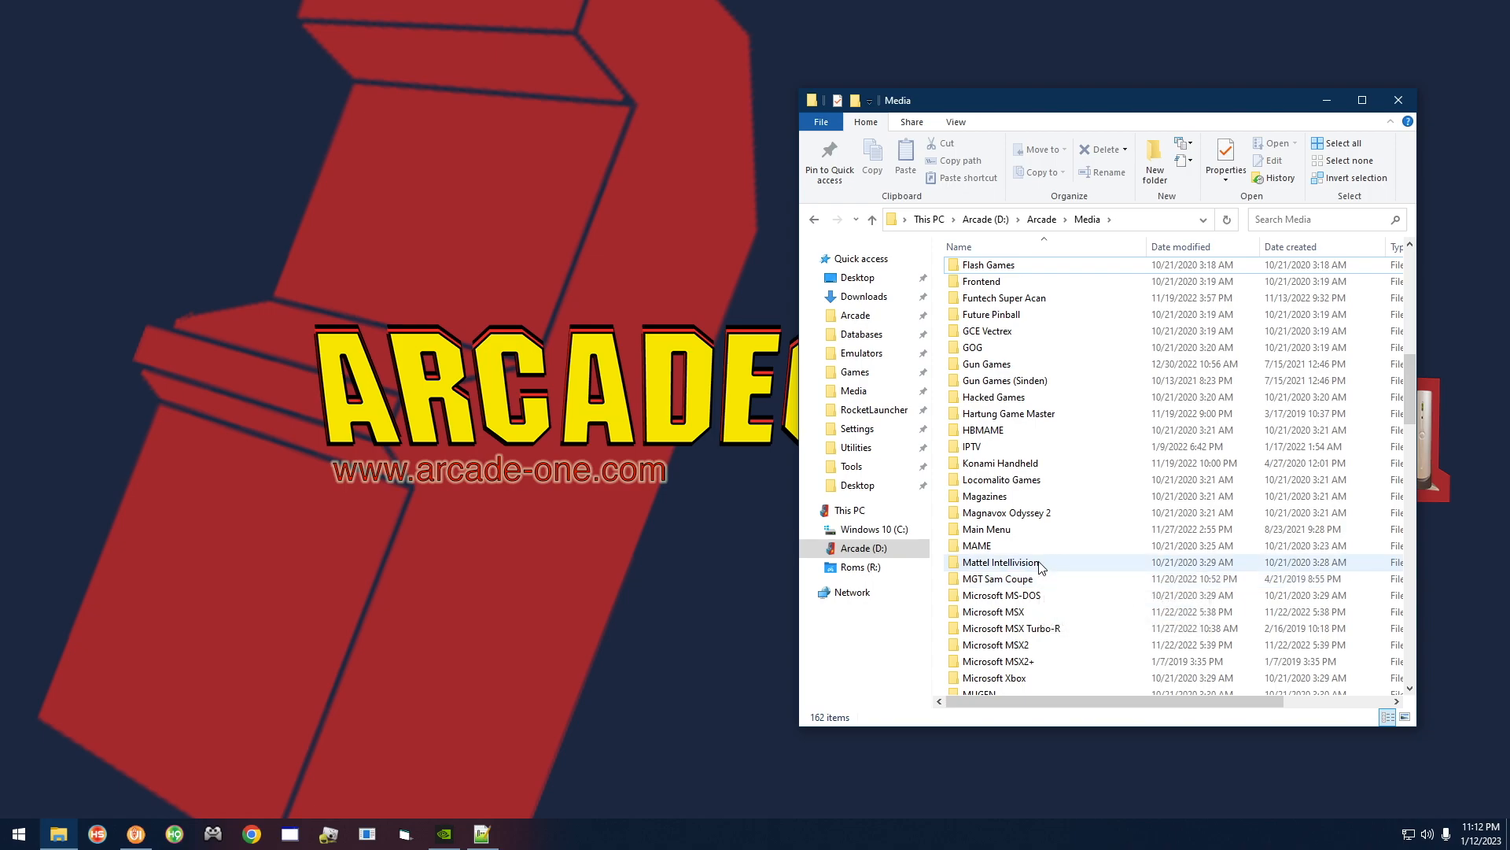
Duplicate the _template folder within the Media folder
scroll(1062, 534, "up", 15)
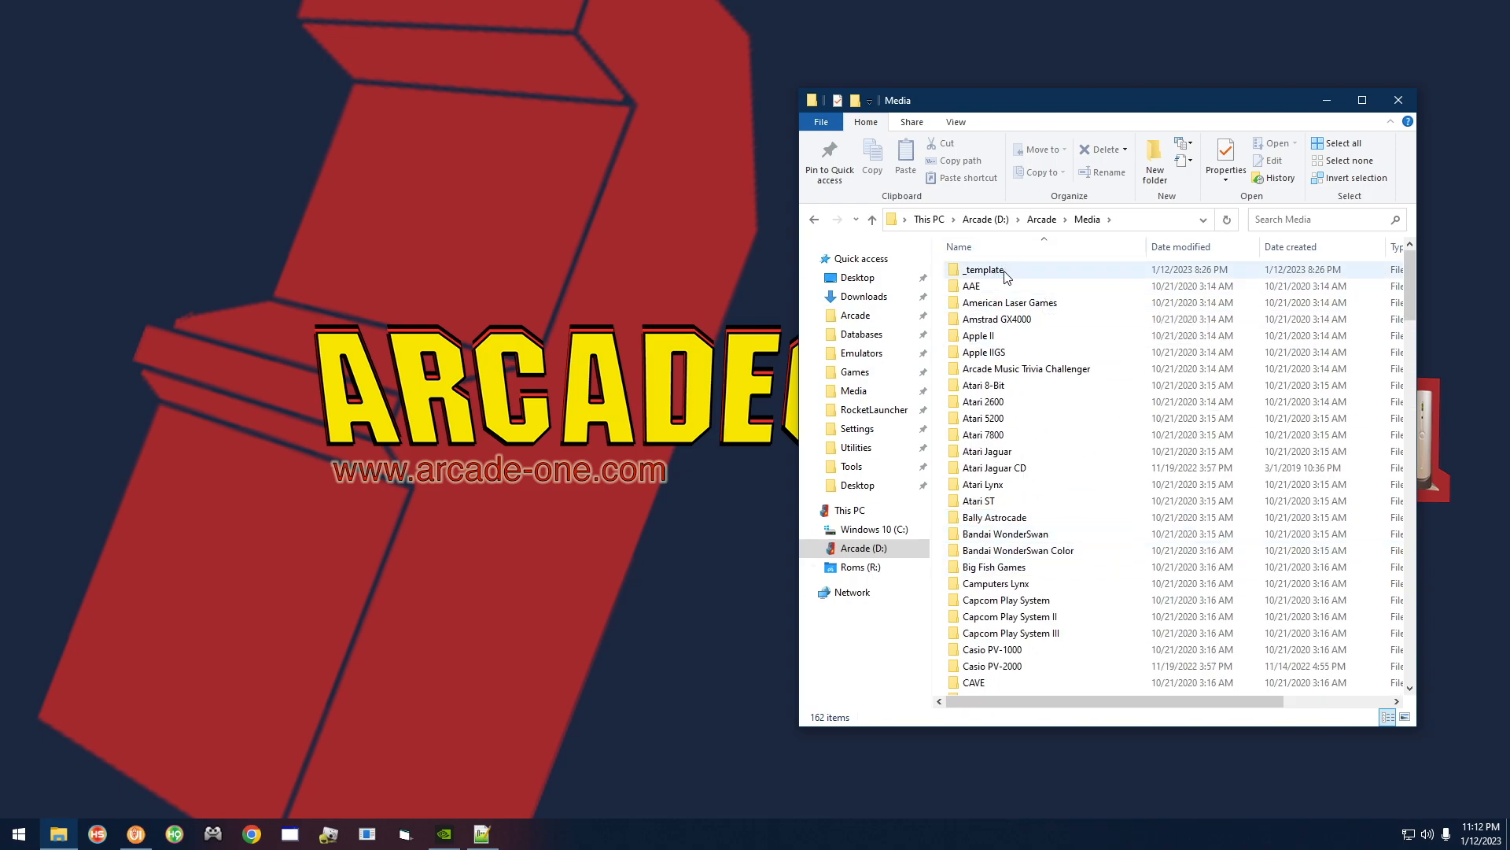
left_click(980, 273)
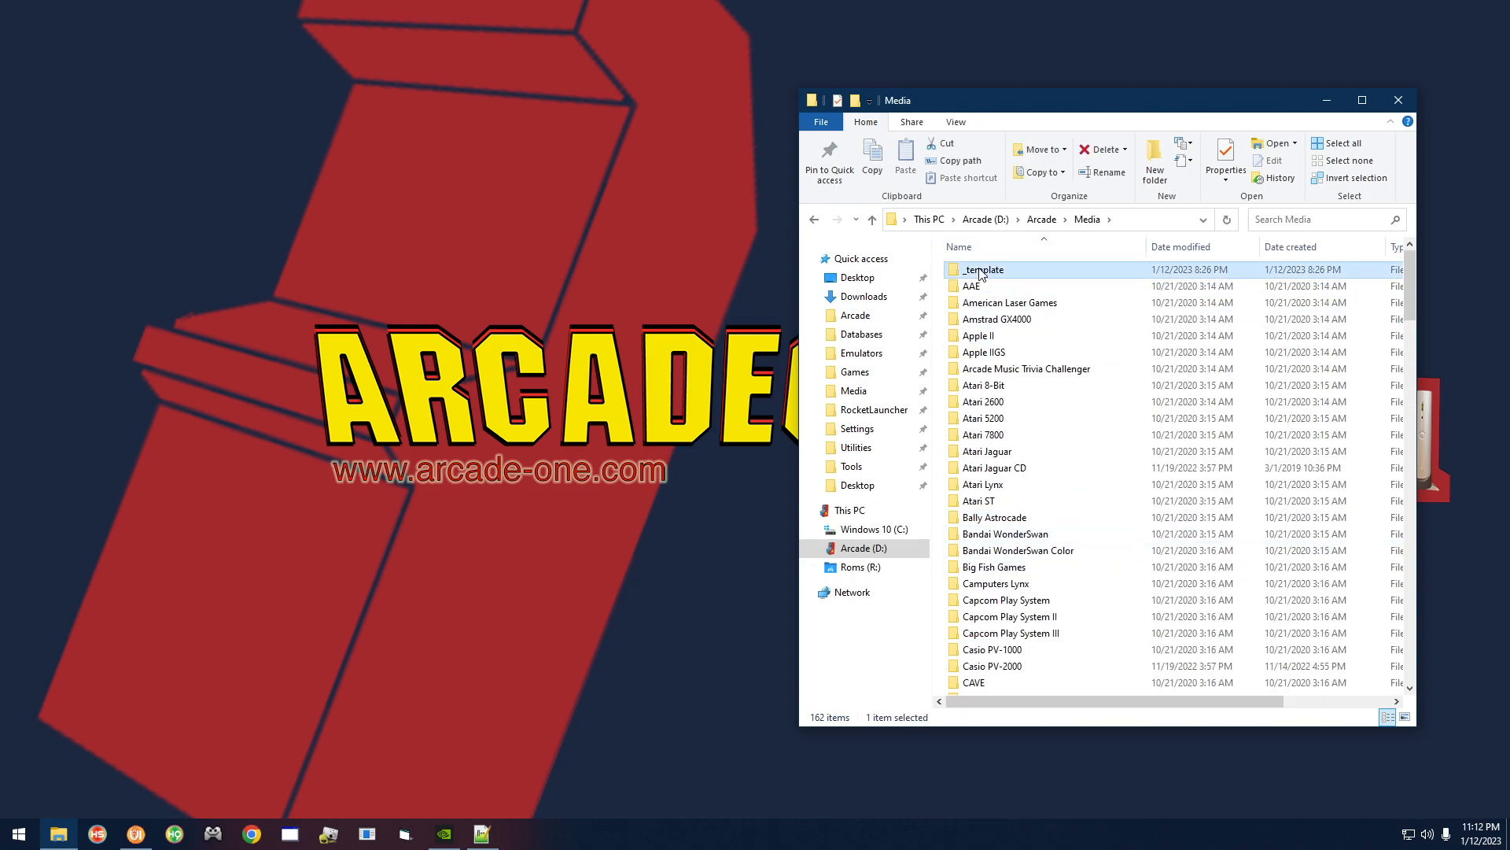
right_click(980, 270)
left_click(1047, 550)
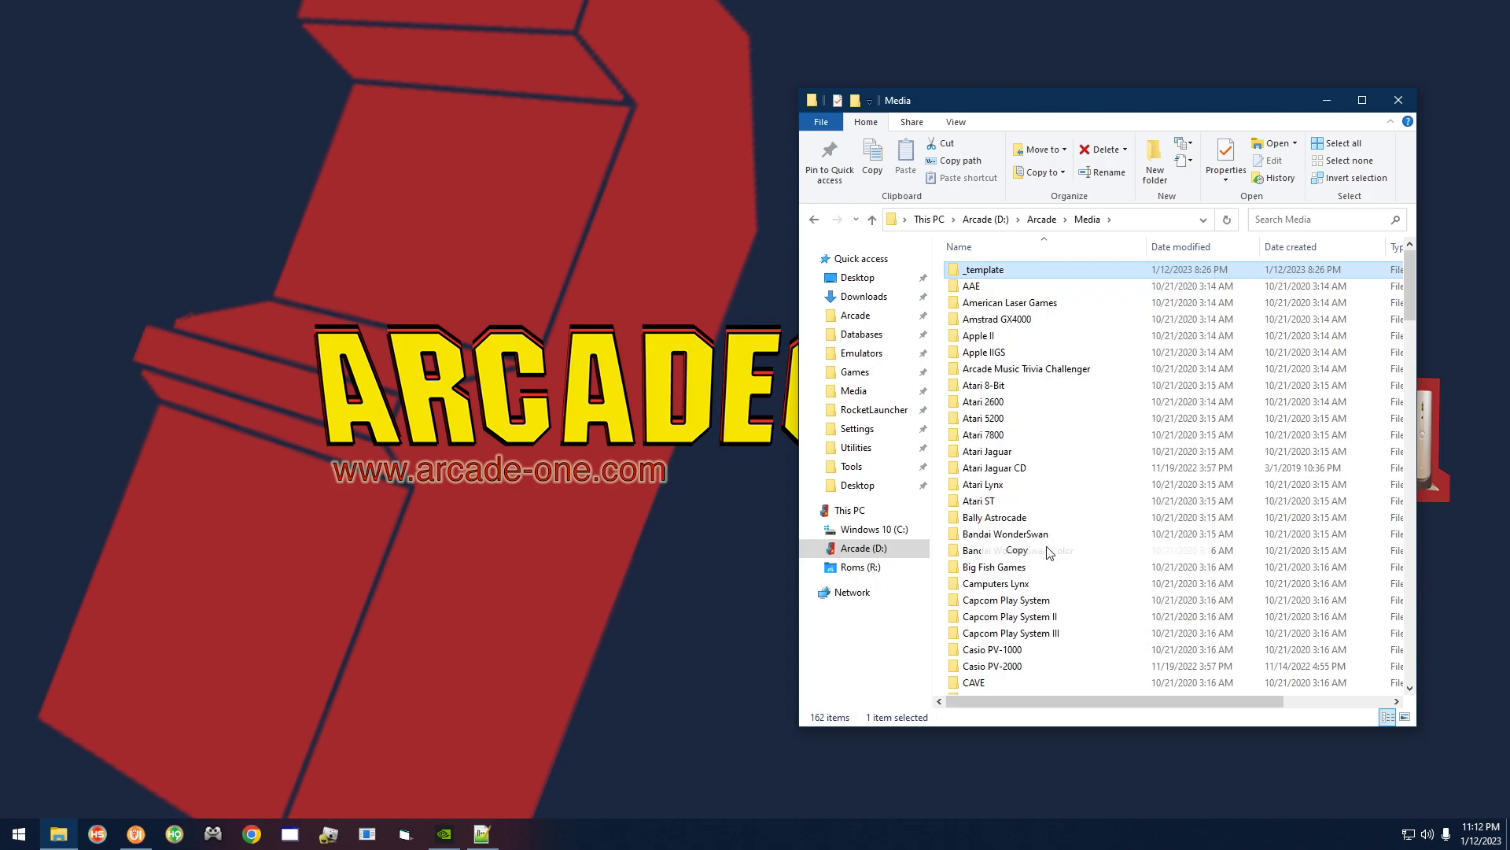
left_click(940, 319)
right_click(939, 319)
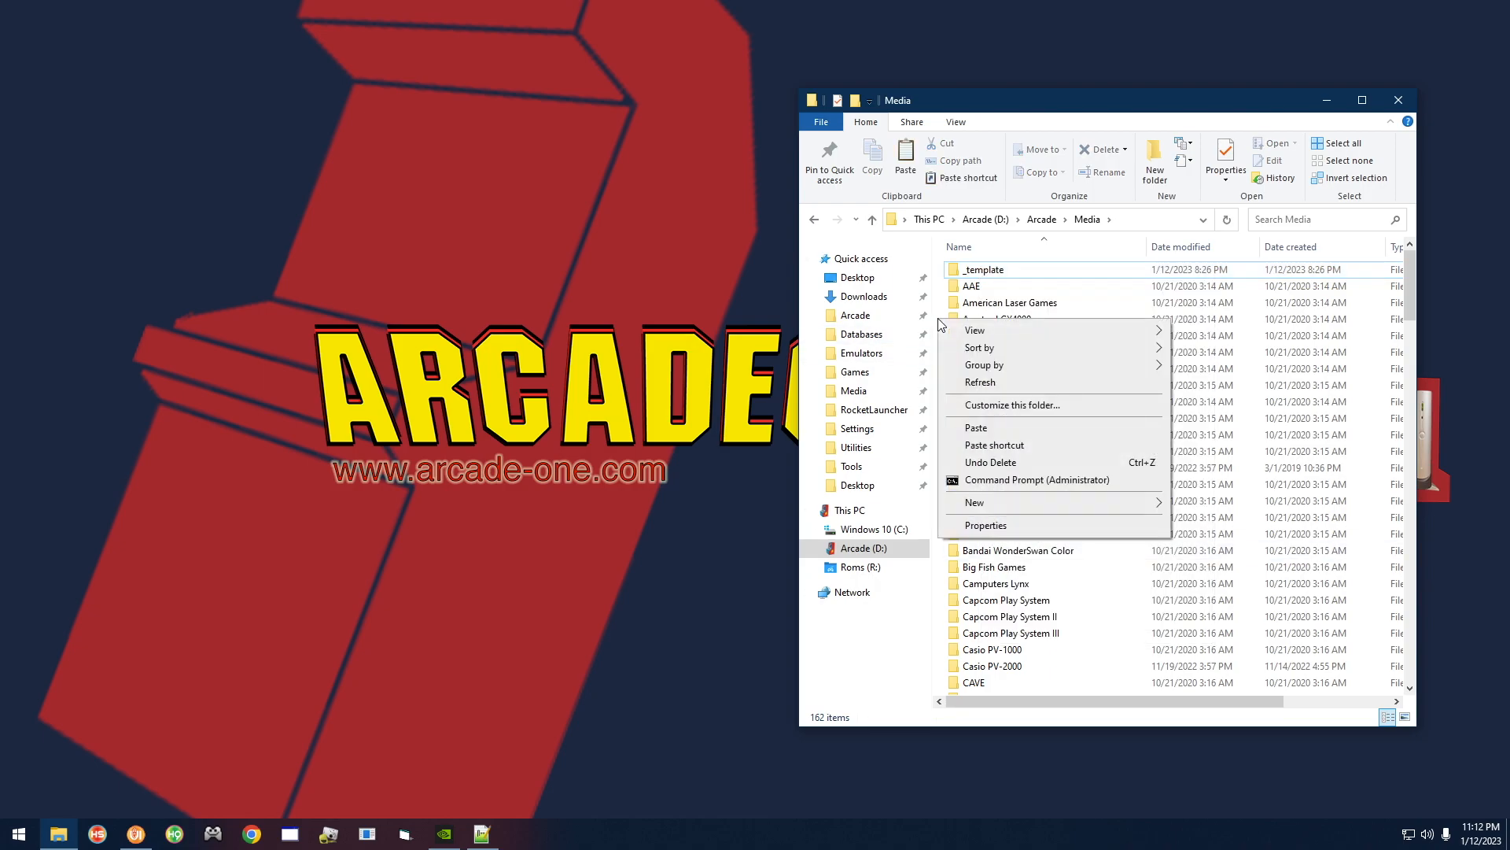
left_click(977, 428)
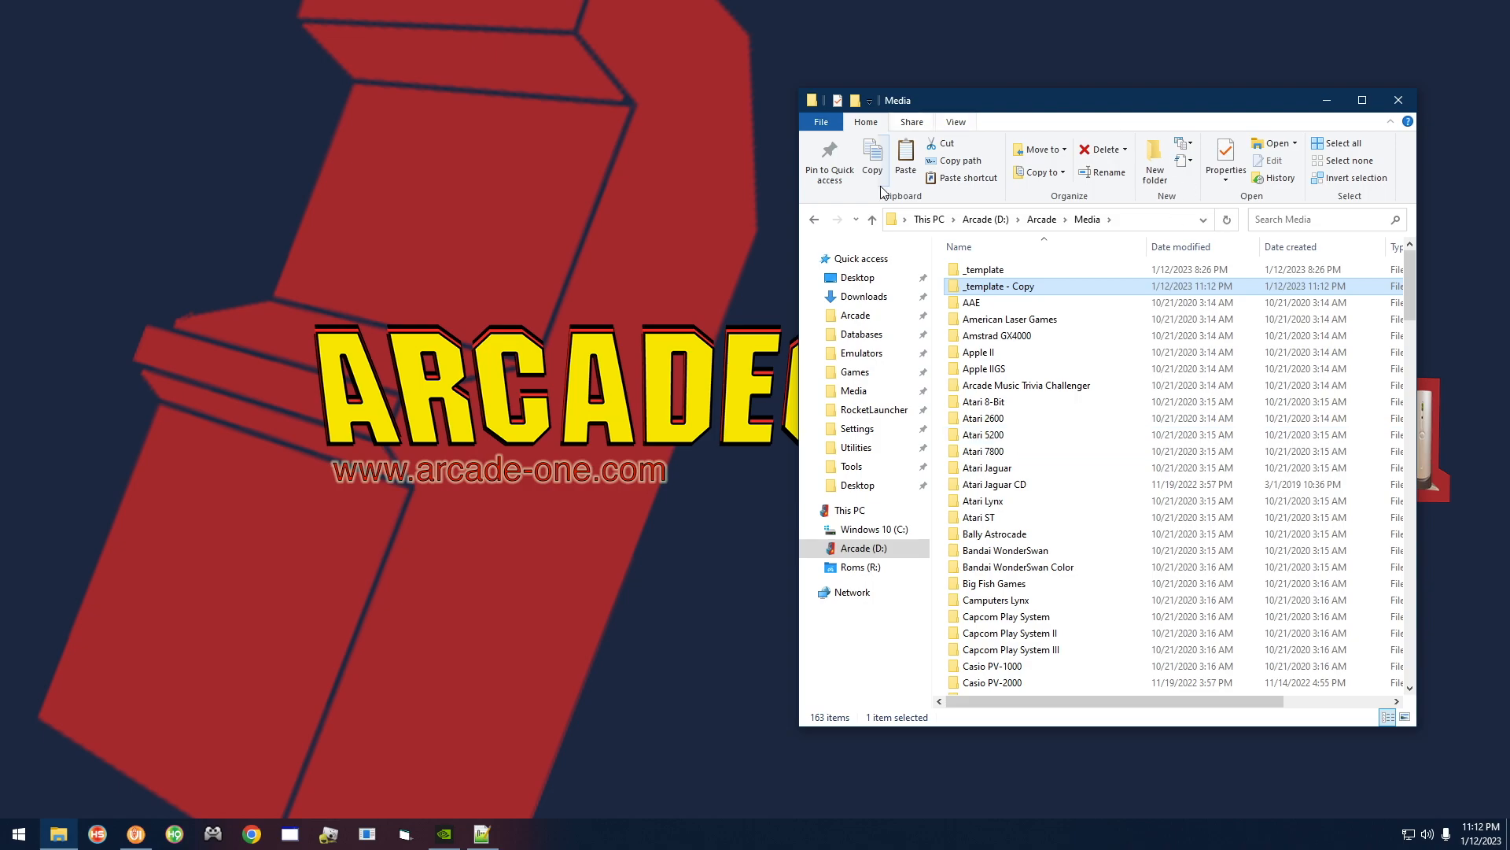
Rename the copied template folder as Favorites
right_click(992, 287)
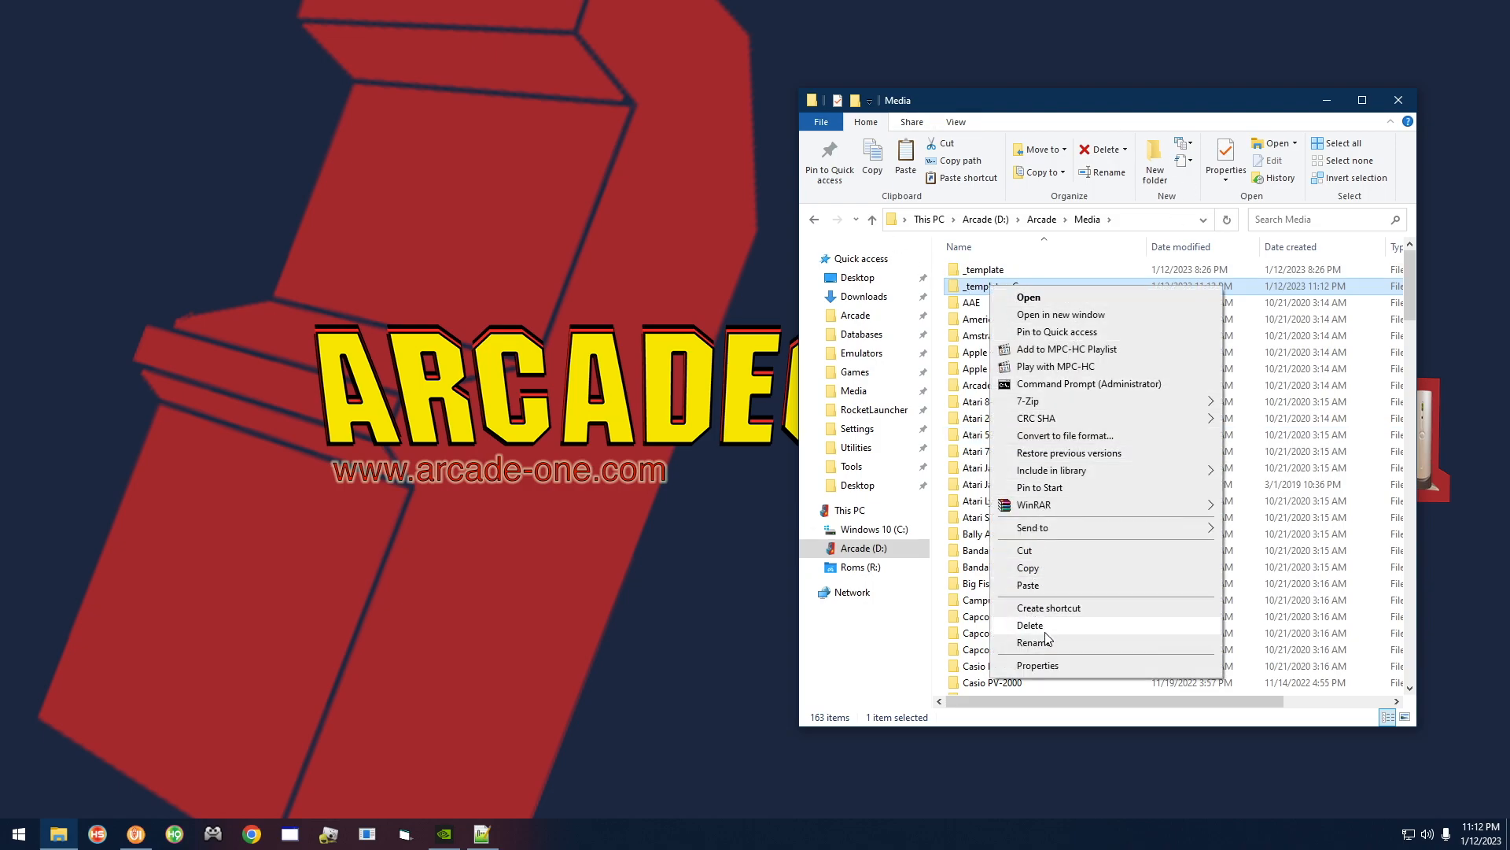
left_click(1037, 642)
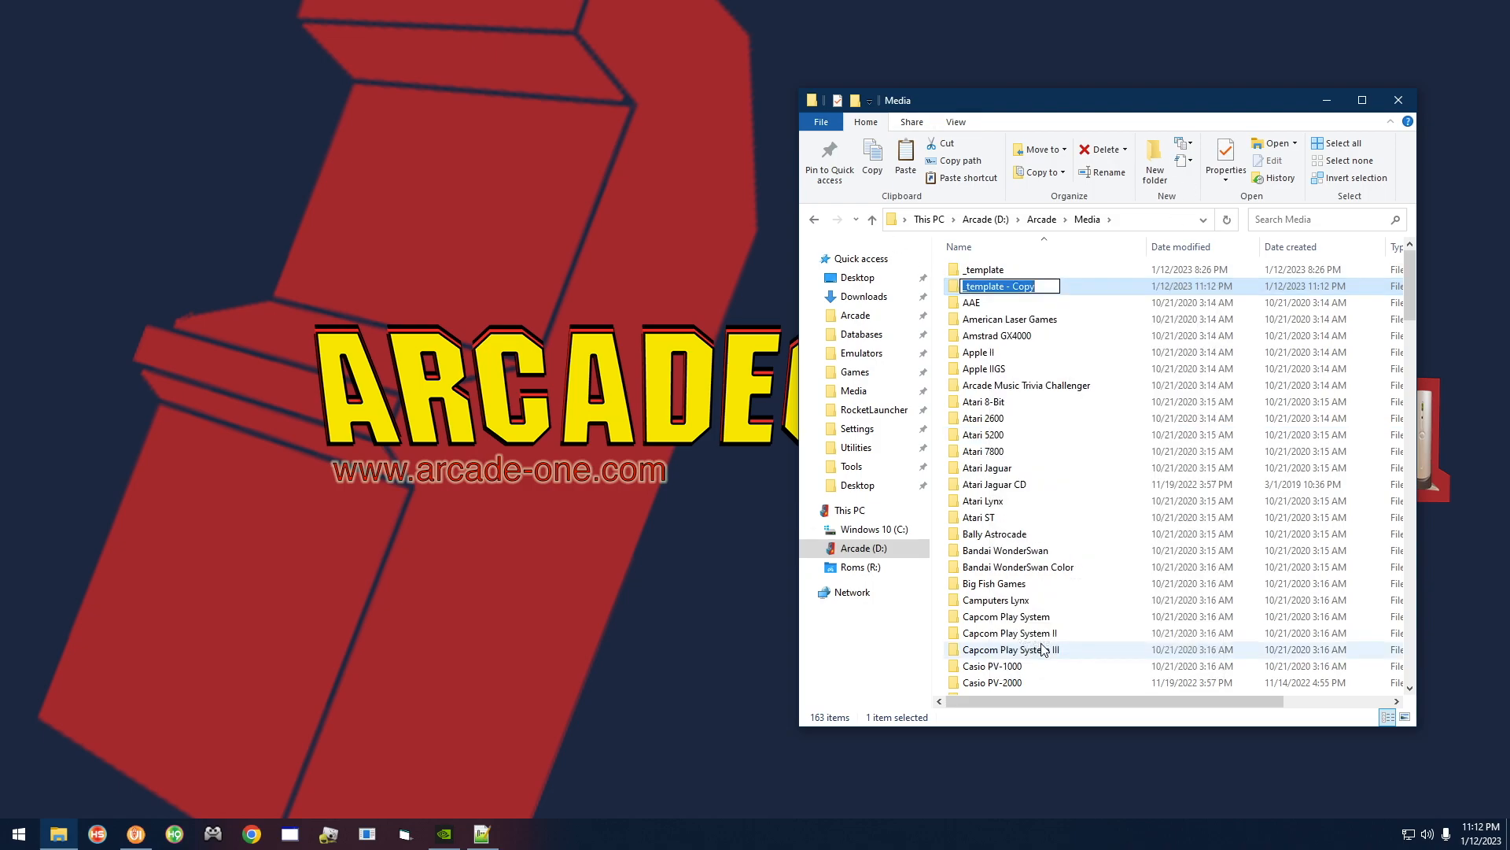
type("Favor")
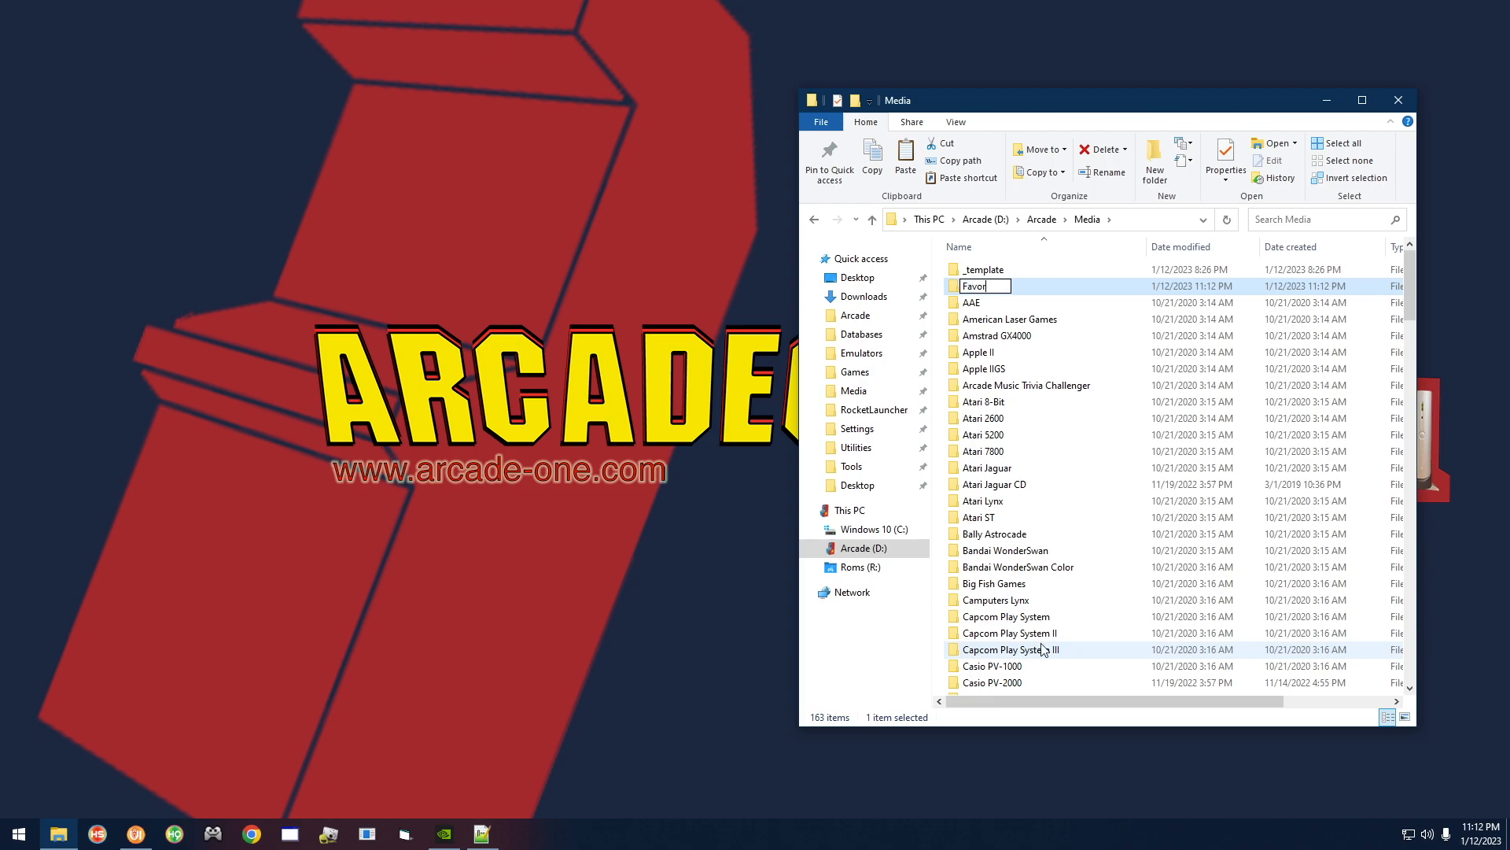
type("ites")
key("Return")
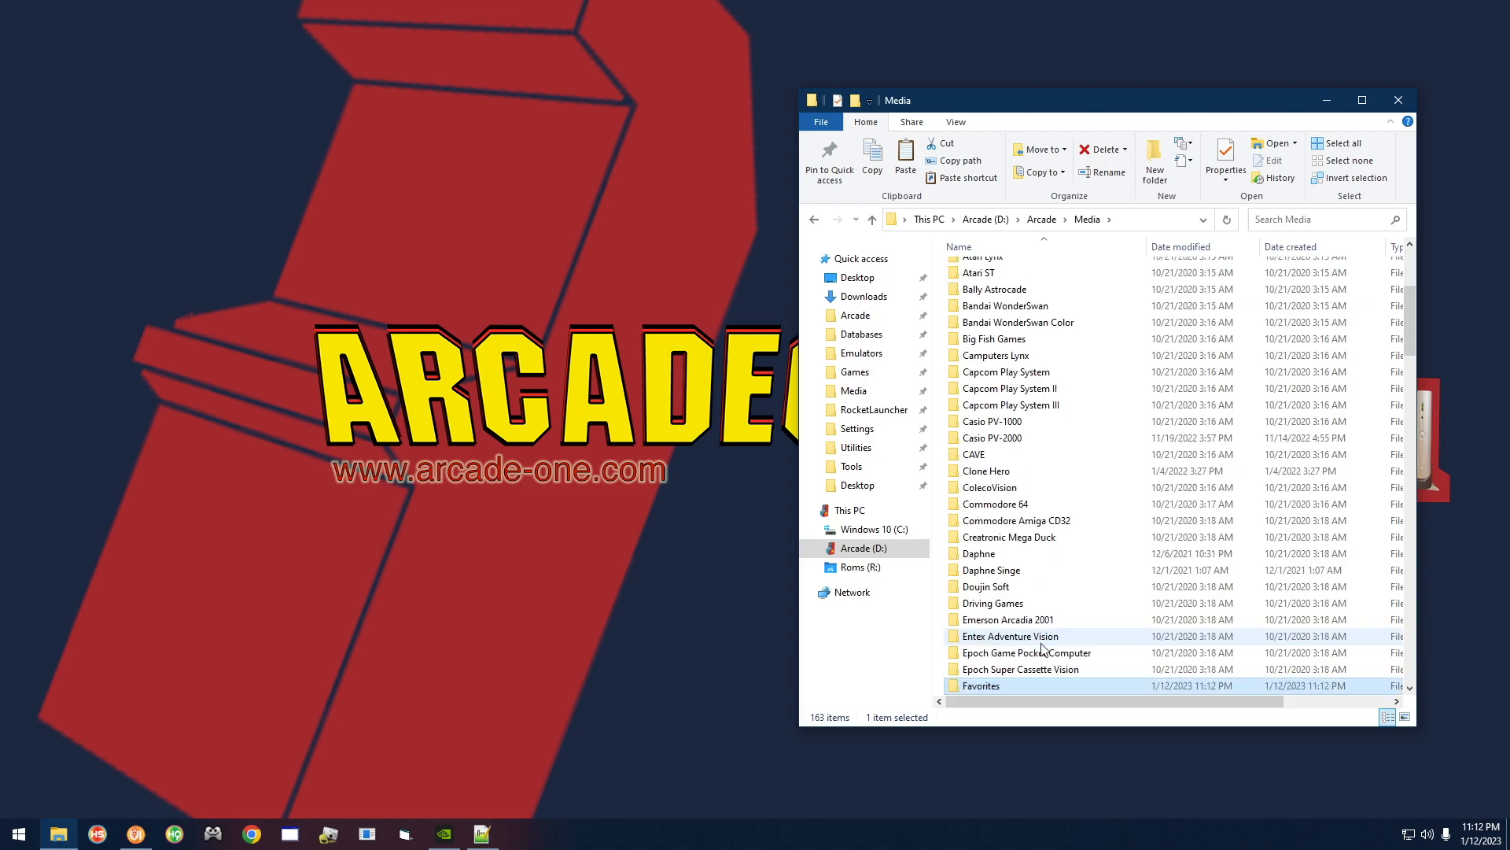
Open the new Favorites media folder and examine its subfolders
scroll(1044, 511, "down", 3)
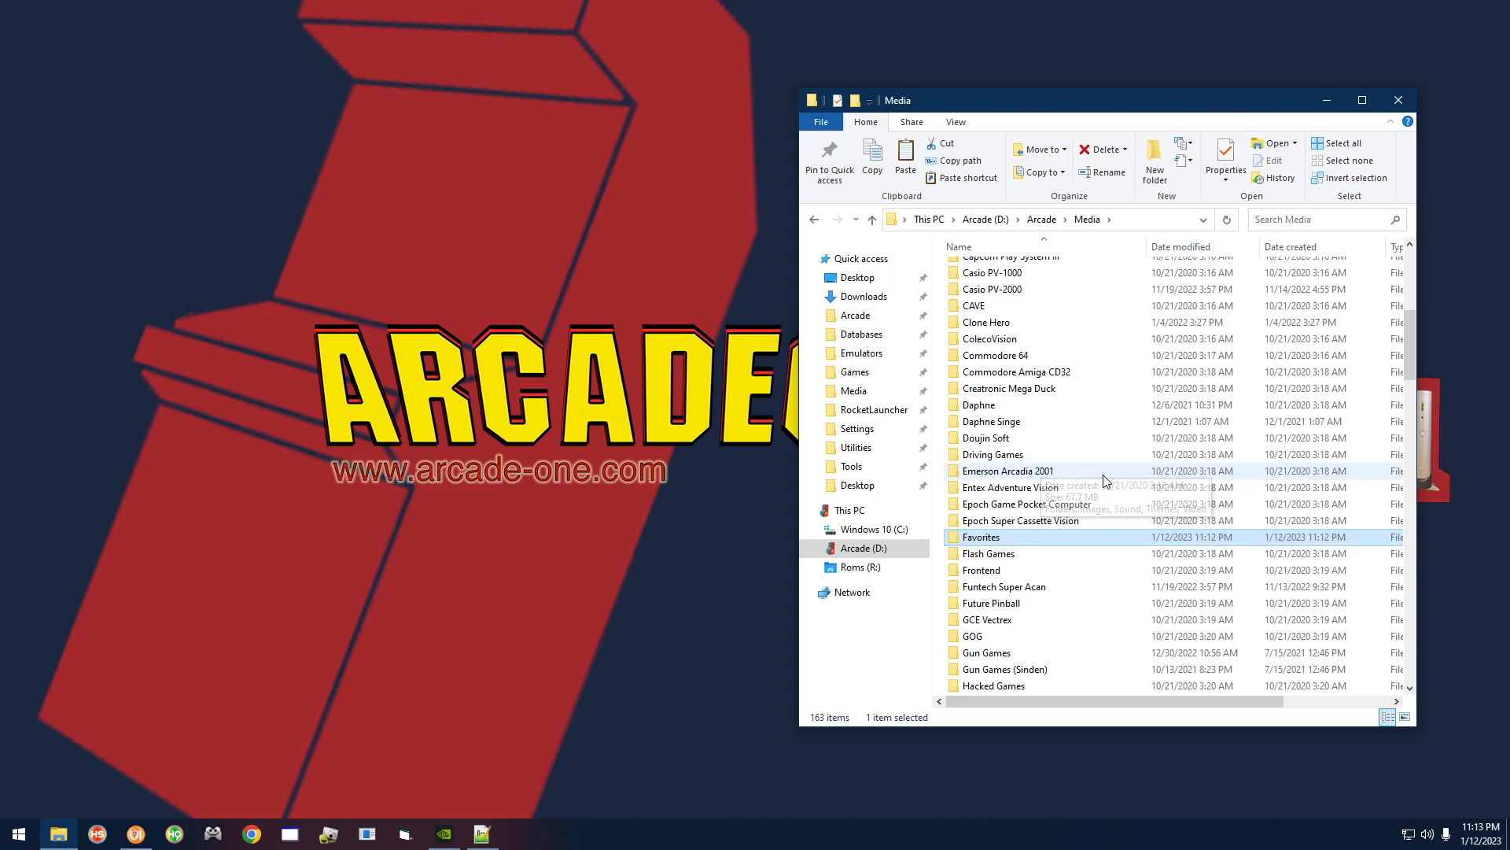
double_click(1003, 541)
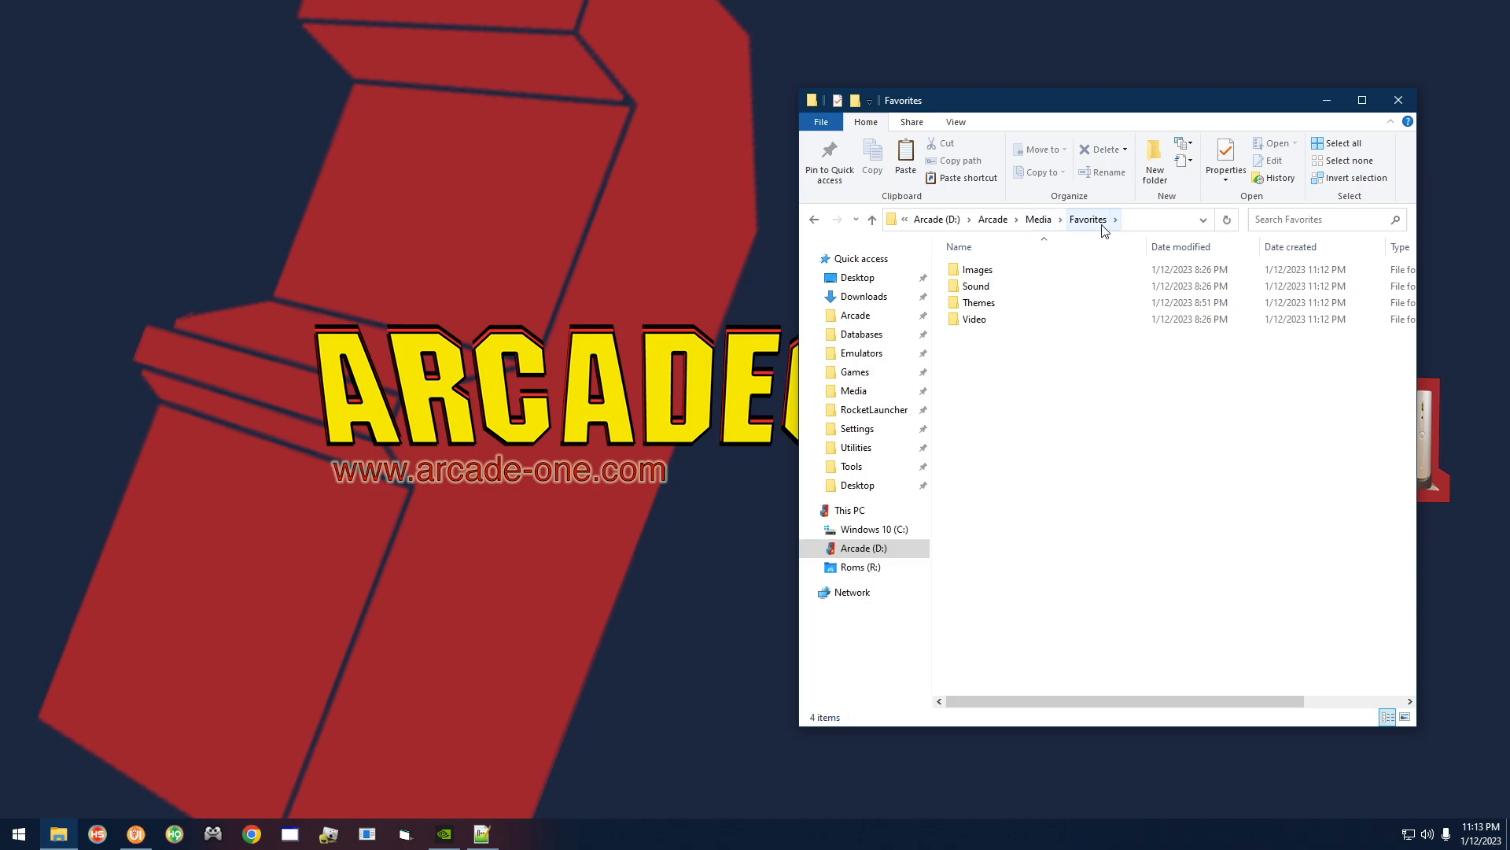
left_click(986, 272)
left_click(988, 288)
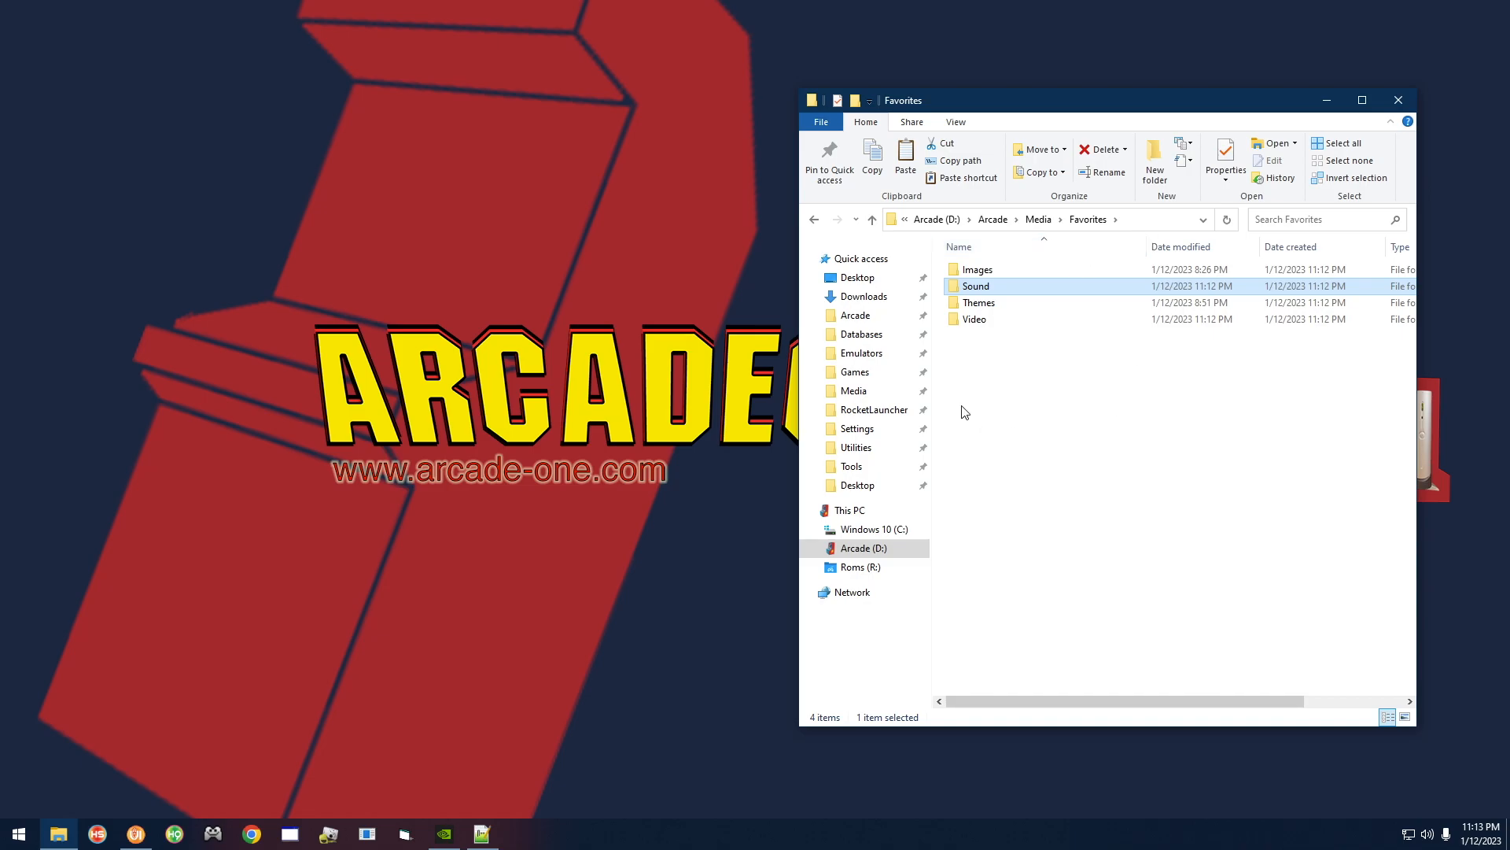
Go to the D:\Arcade\Settings folder and delete its existing Favorites.ini file
left_click(999, 221)
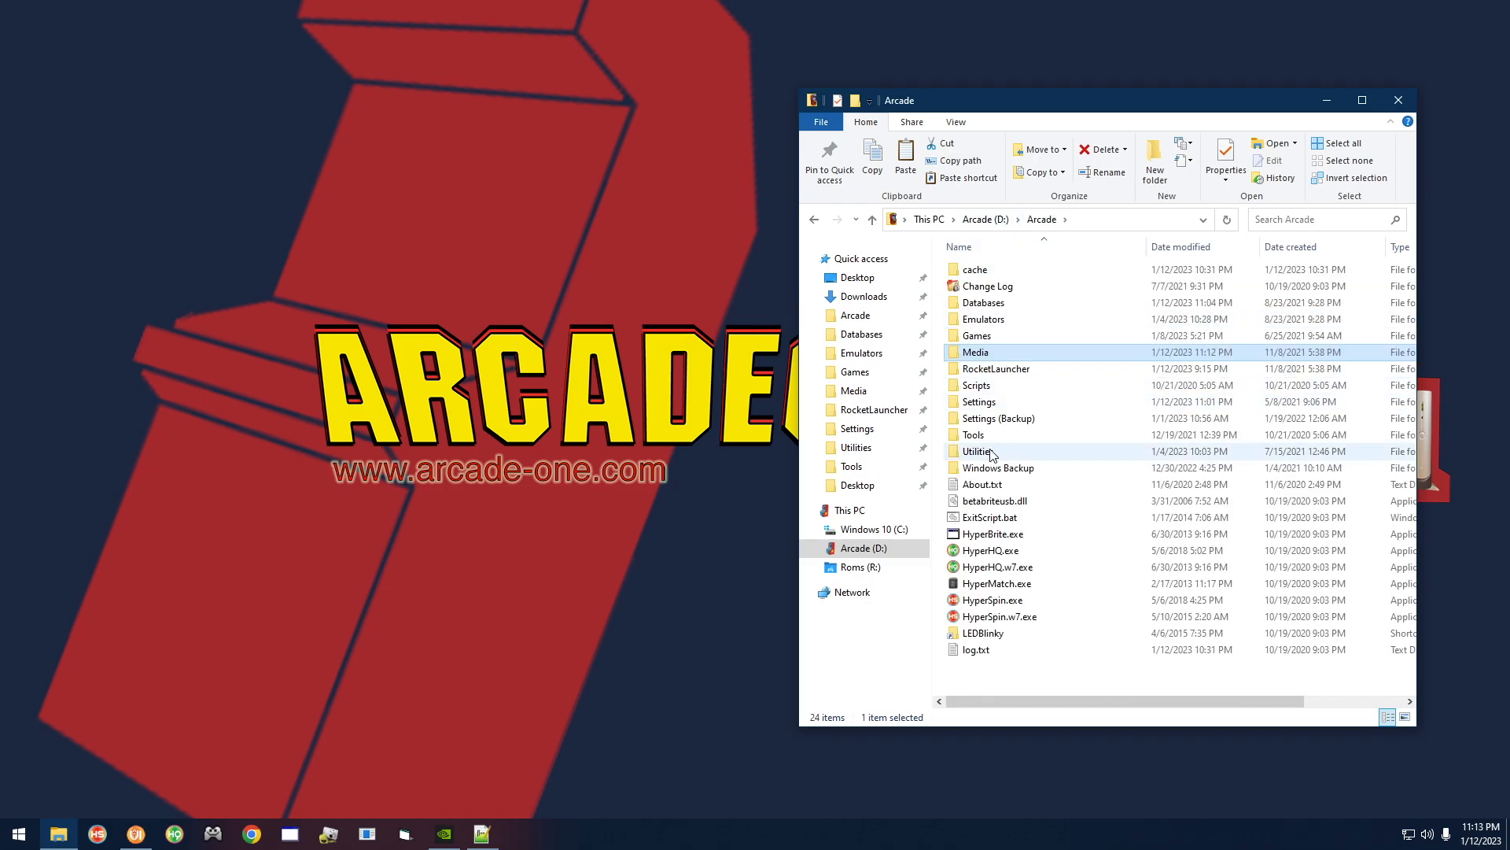
double_click(993, 403)
left_click(990, 451)
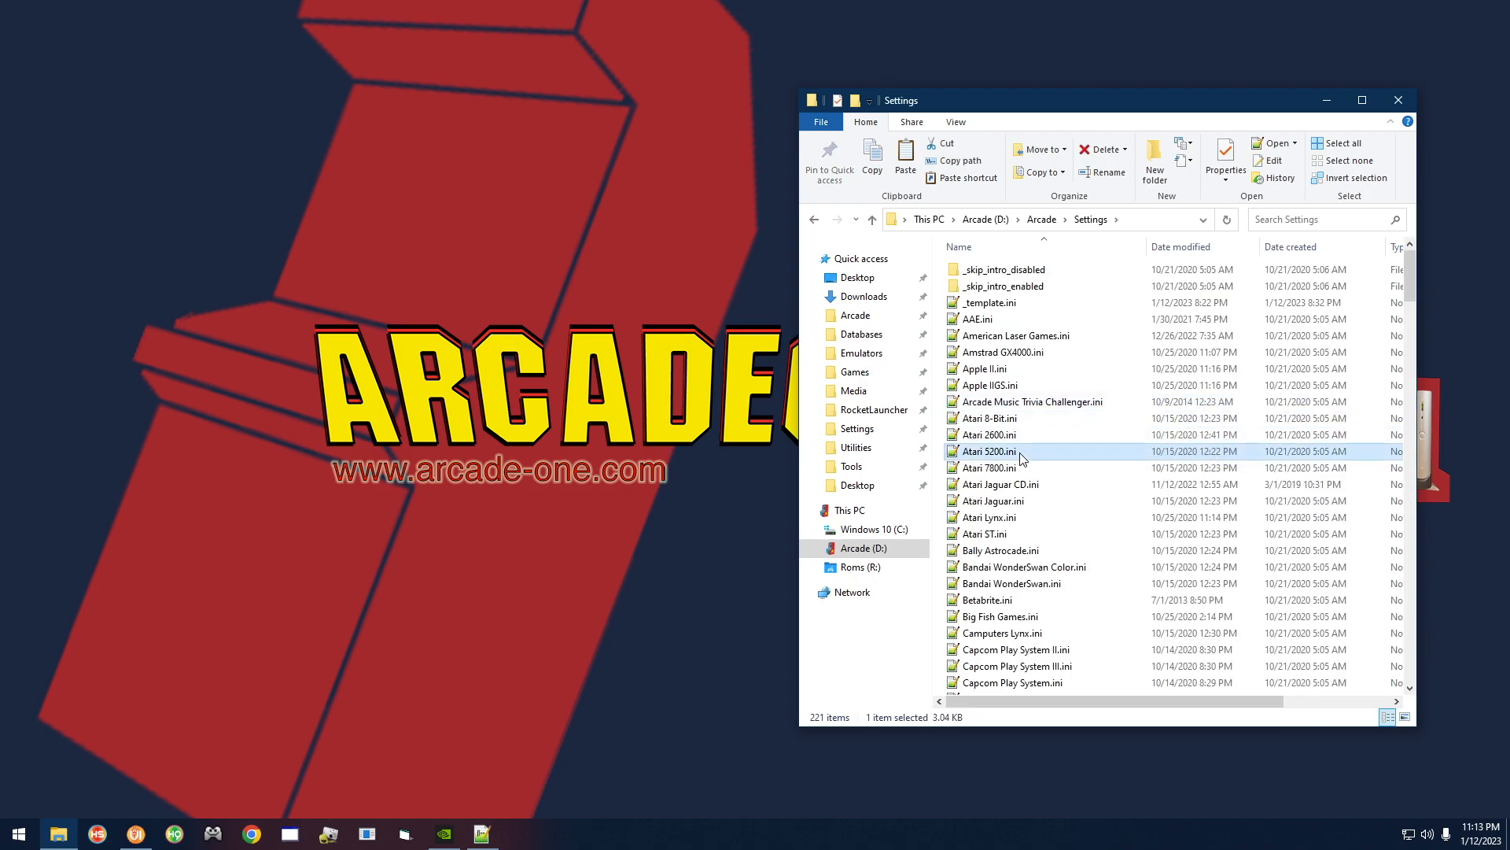
type("se")
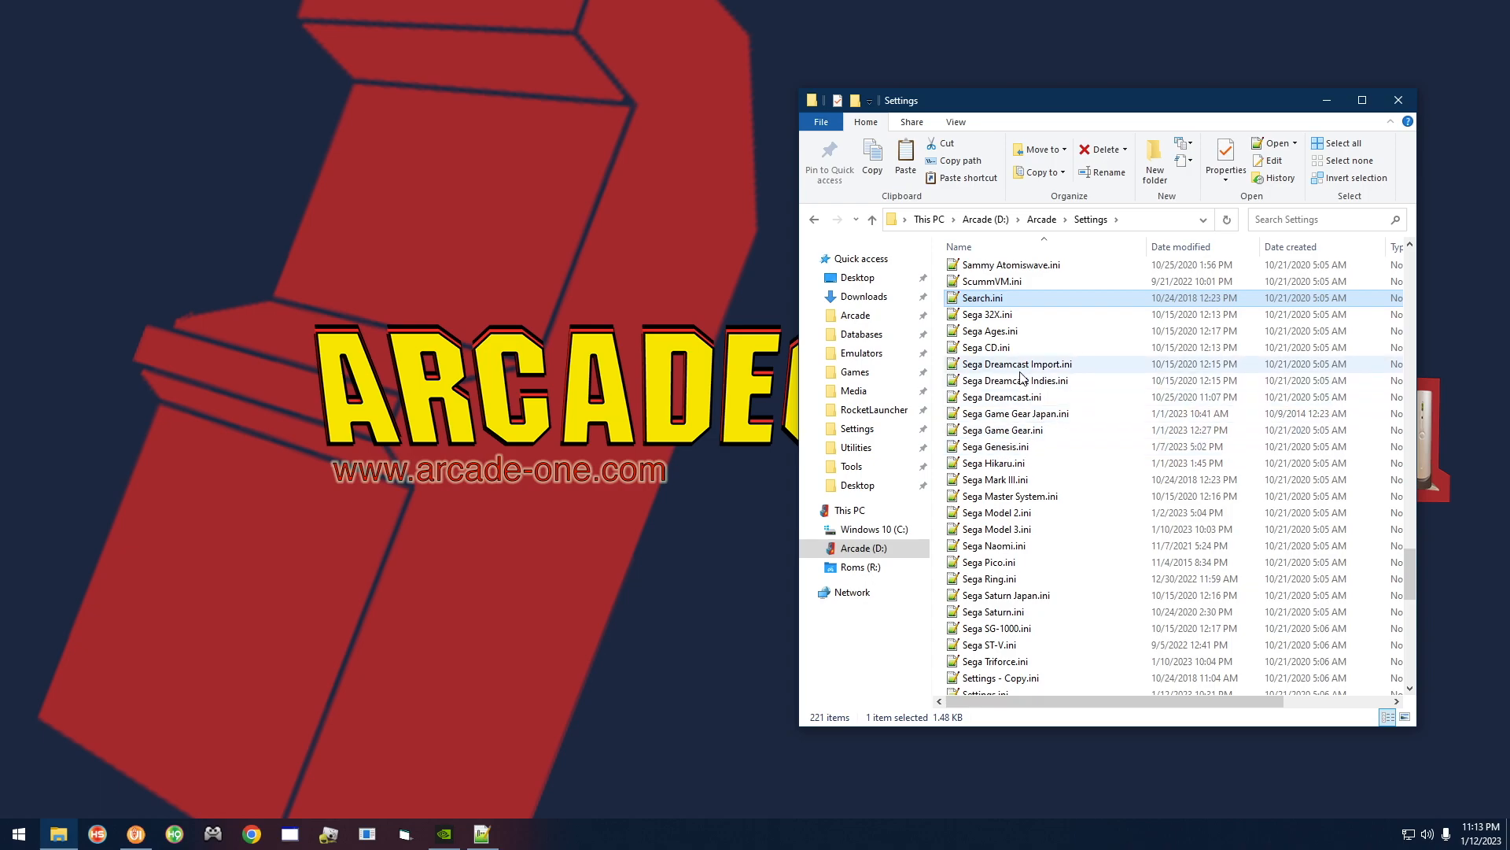
type("f")
scroll(1032, 337, "up", 2)
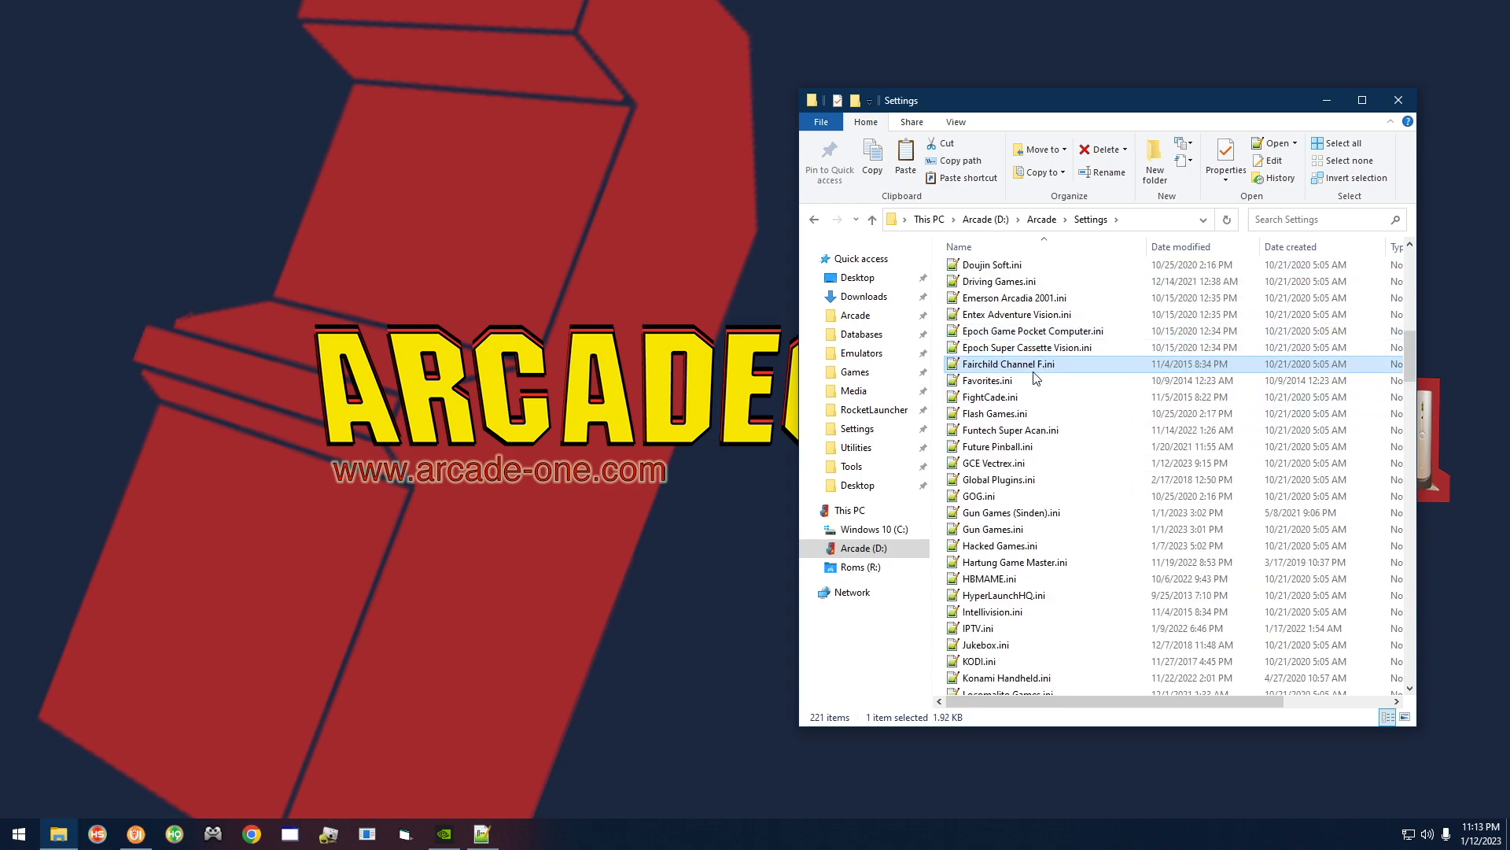
left_click(992, 384)
right_click(992, 386)
left_click(1063, 629)
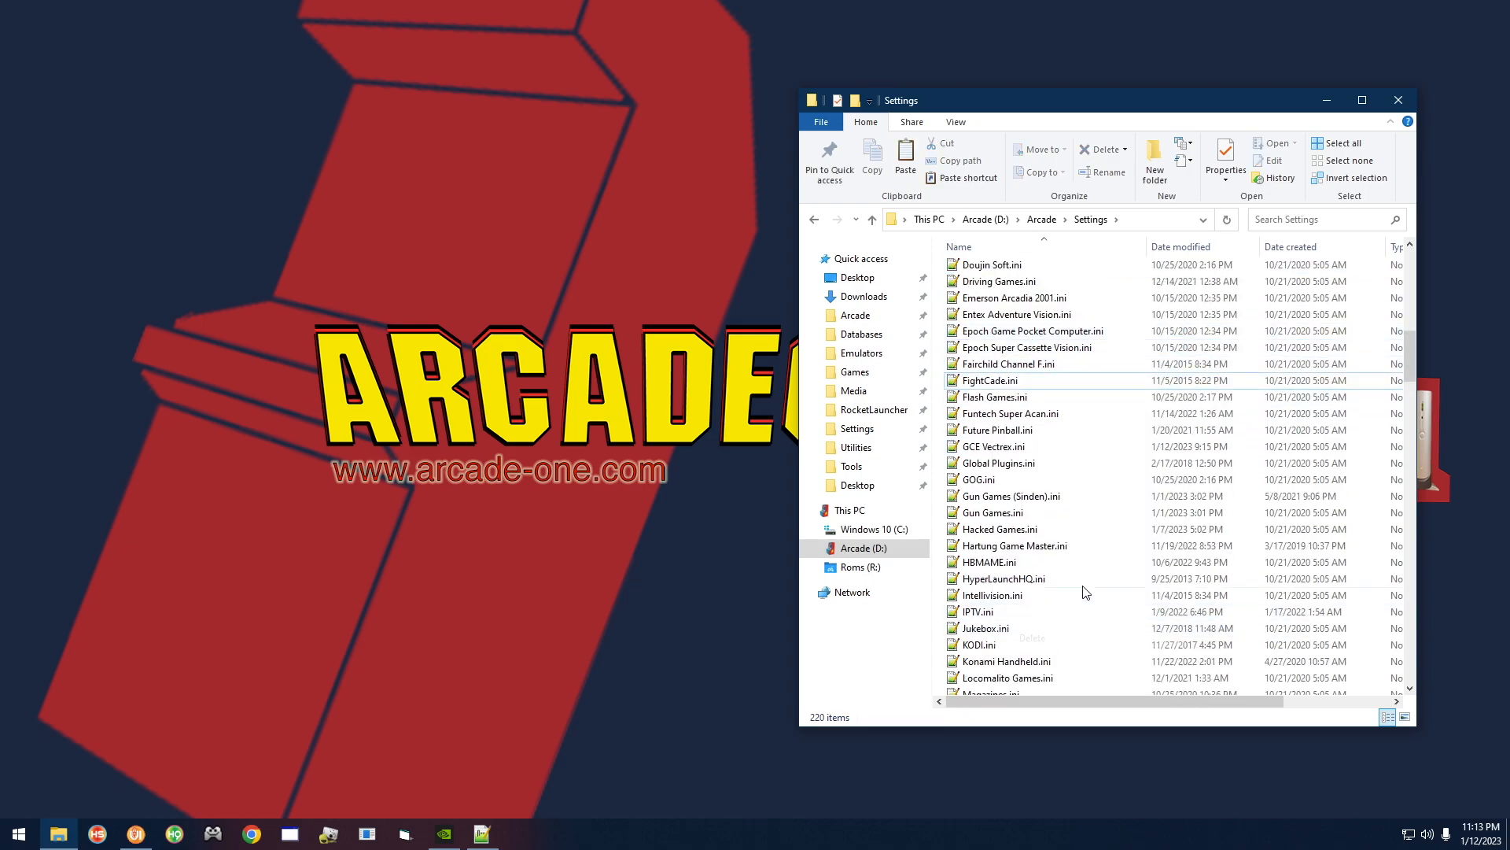
Duplicate the _template.ini file within the Settings folder
scroll(1032, 511, "up", 15)
left_click(990, 305)
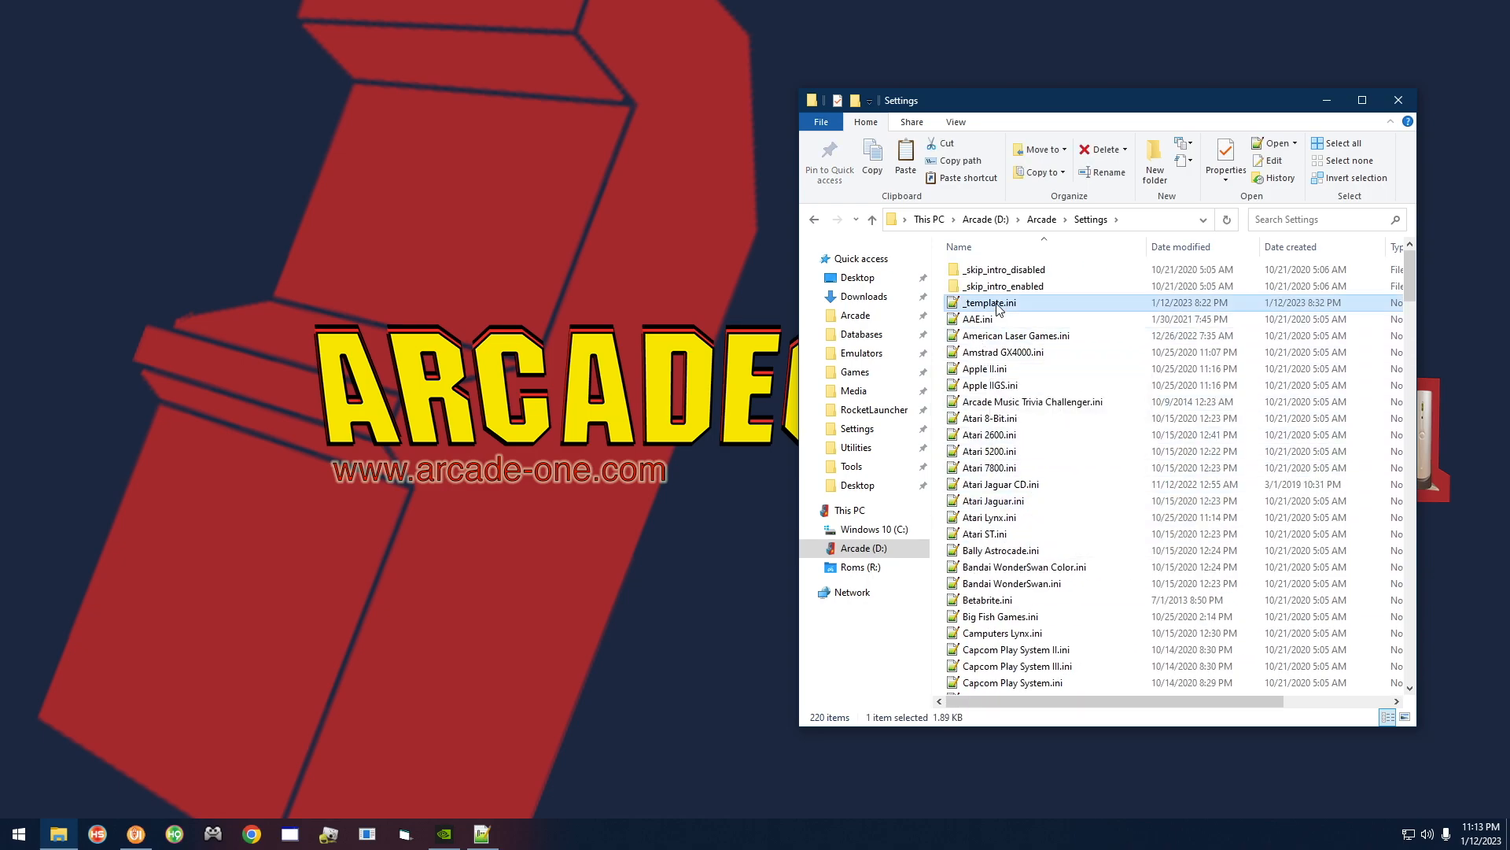
right_click(989, 307)
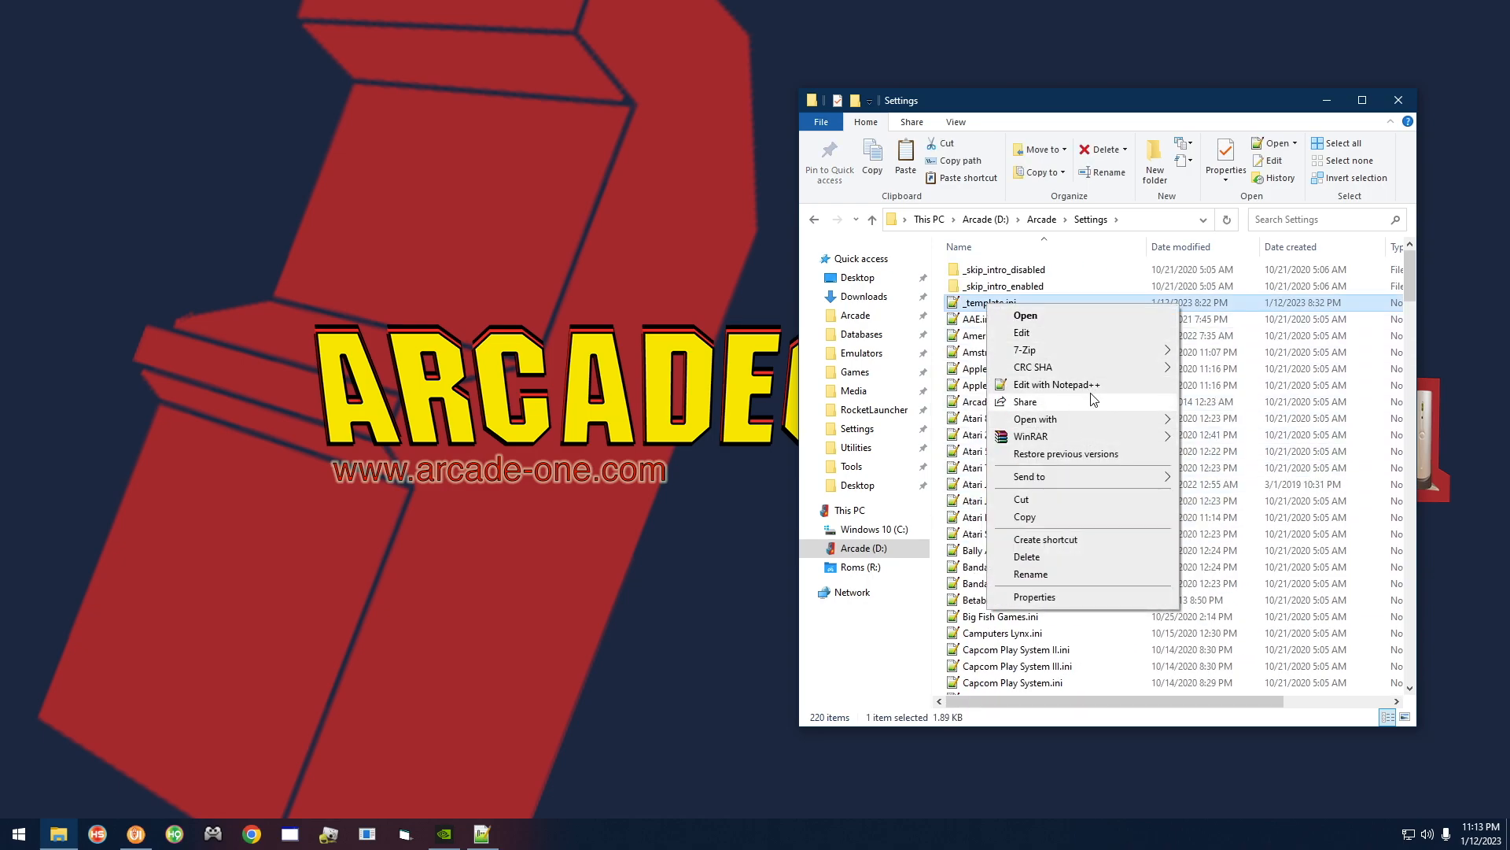
key("Escape")
left_click(942, 374)
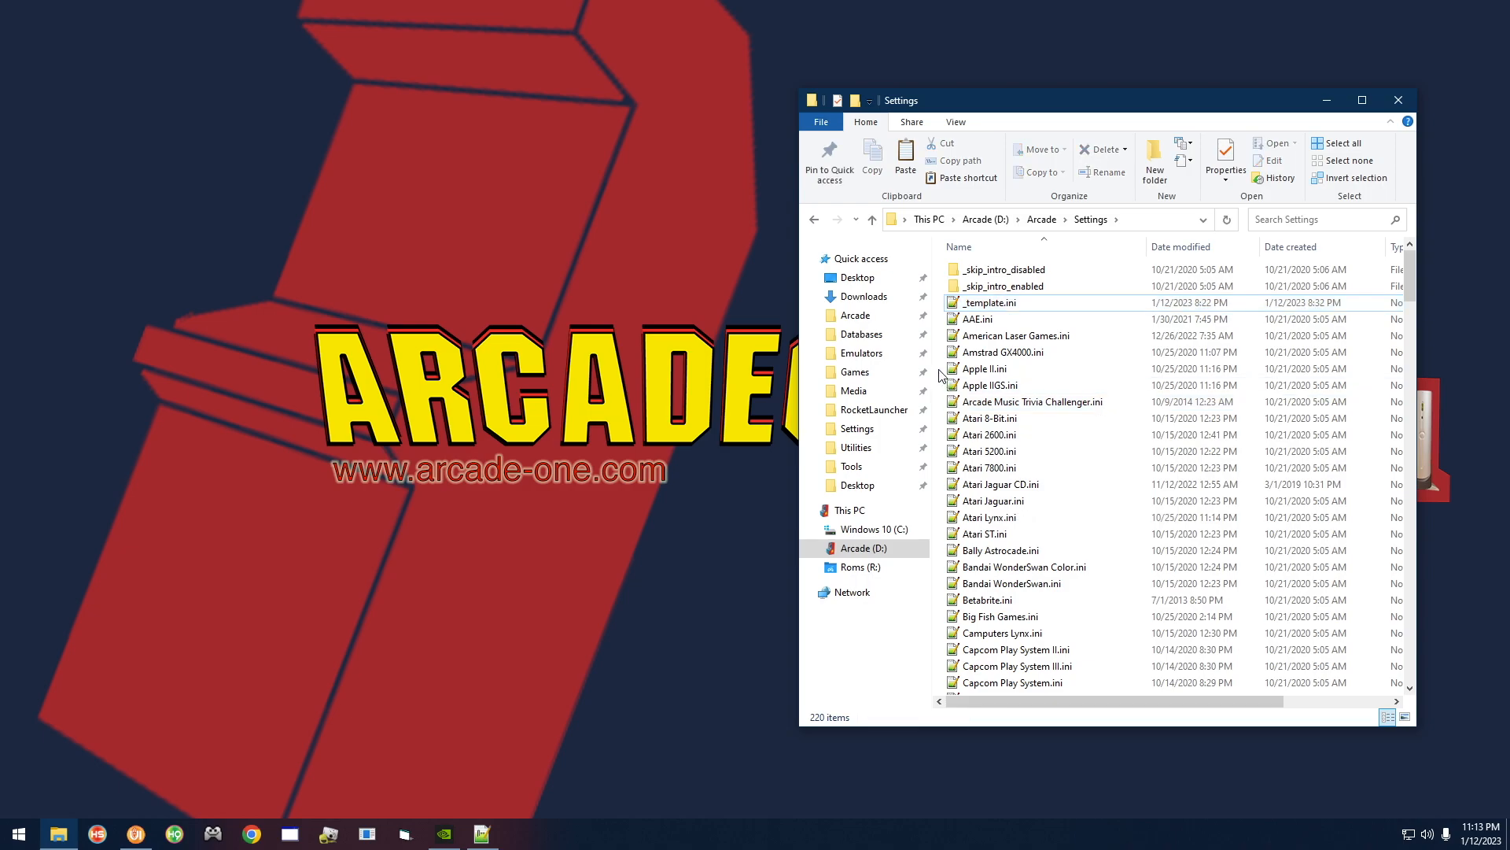
right_click(942, 375)
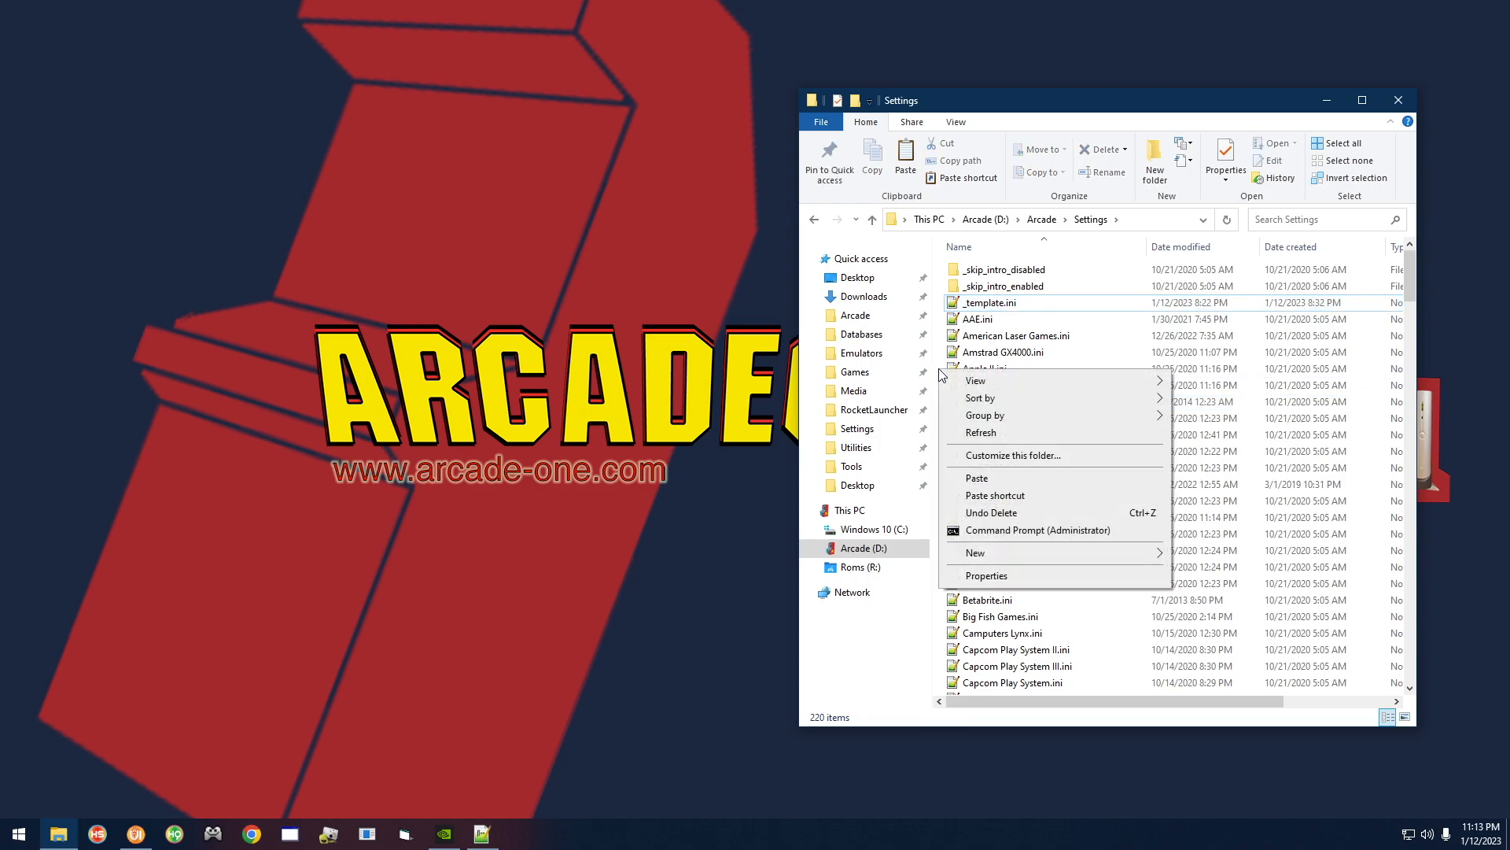
left_click(980, 478)
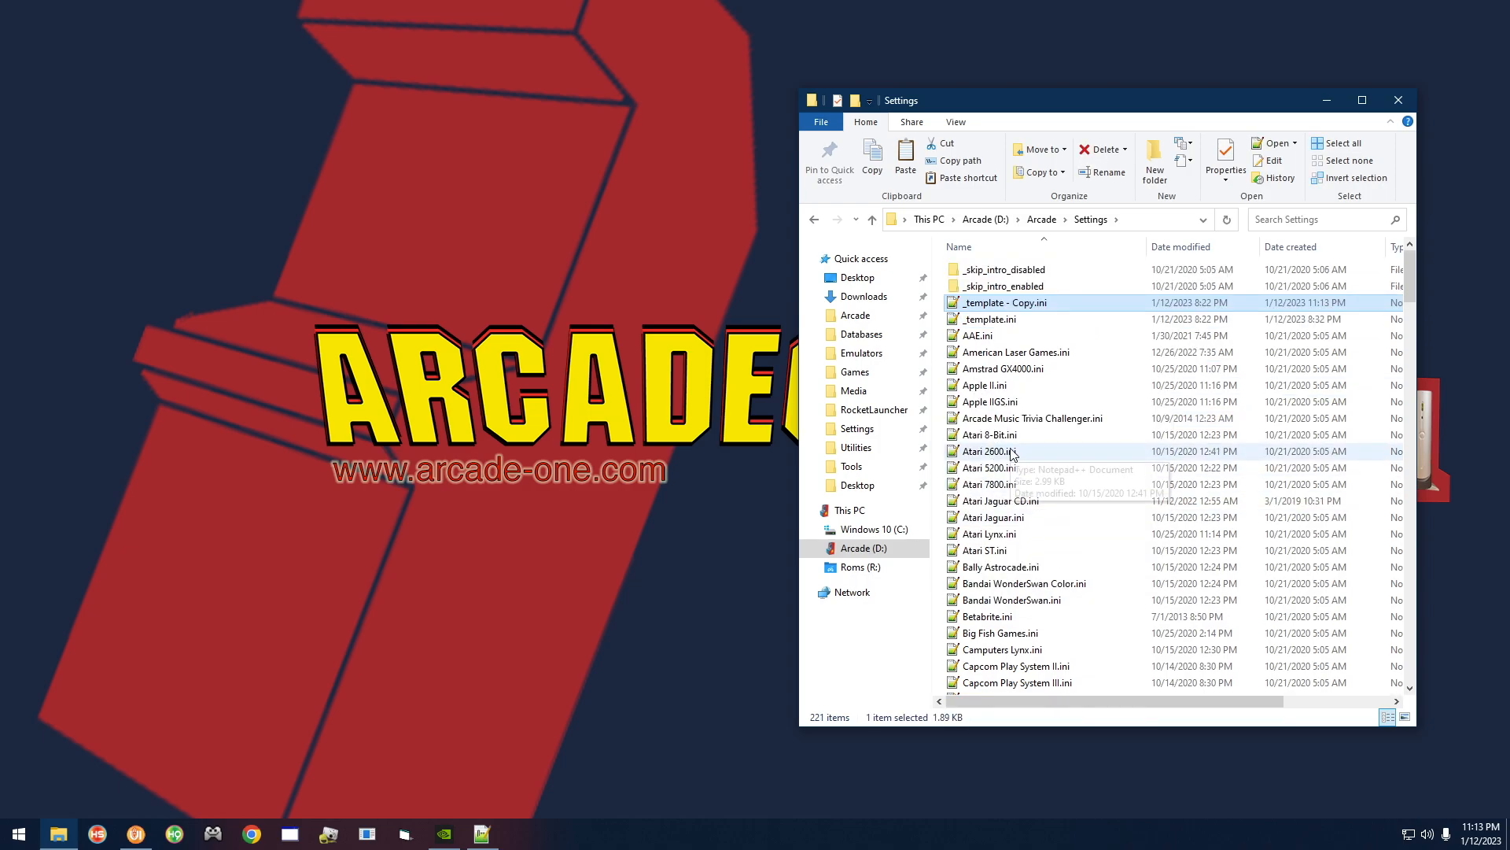
Rename the copied template settings file as Favorites.ini
right_click(988, 307)
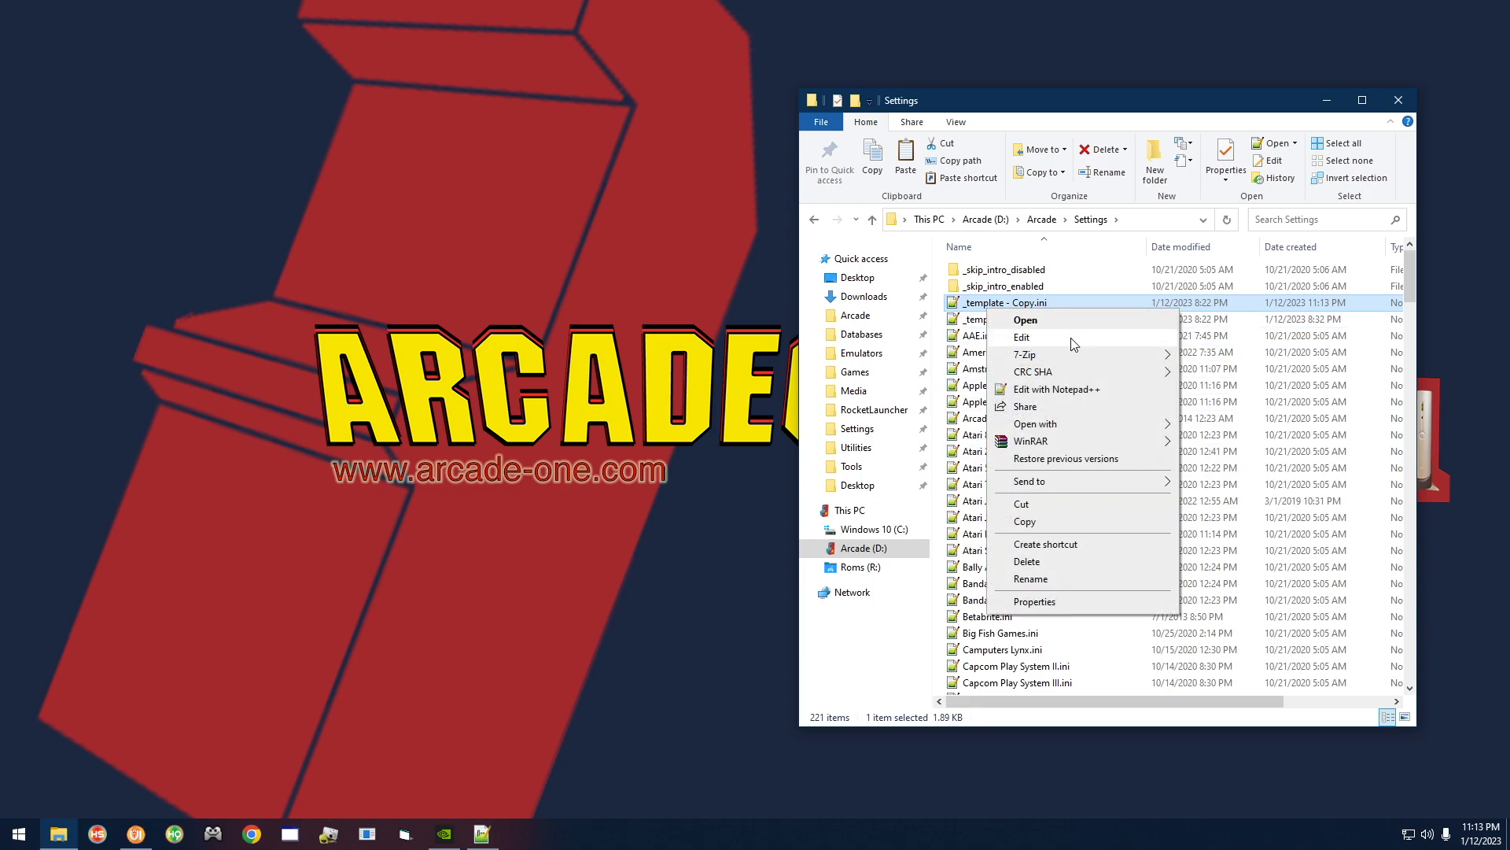
left_click(1033, 578)
type("Favo")
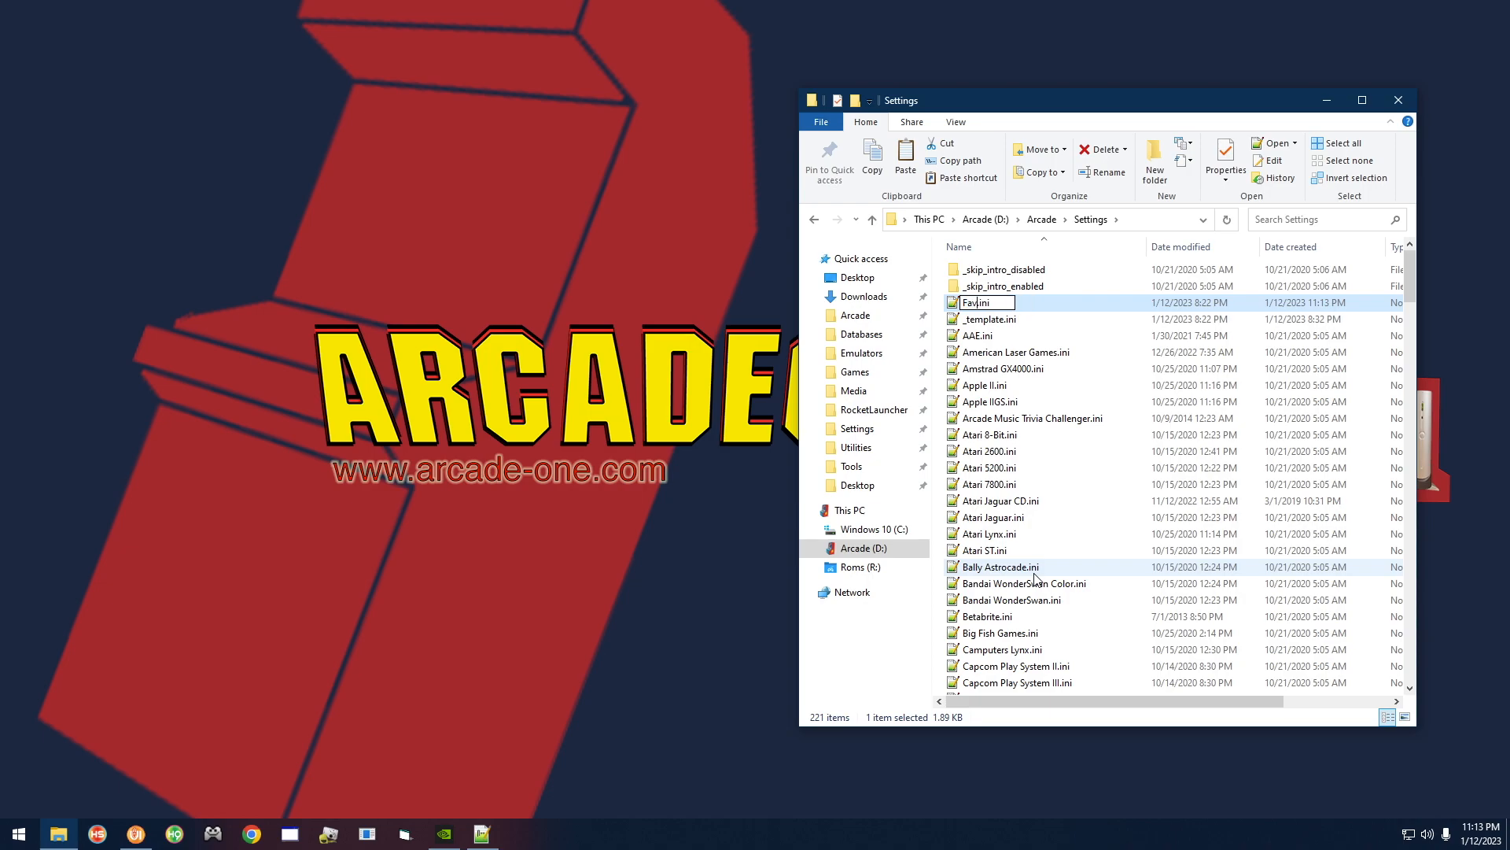
type("rites")
key("Return")
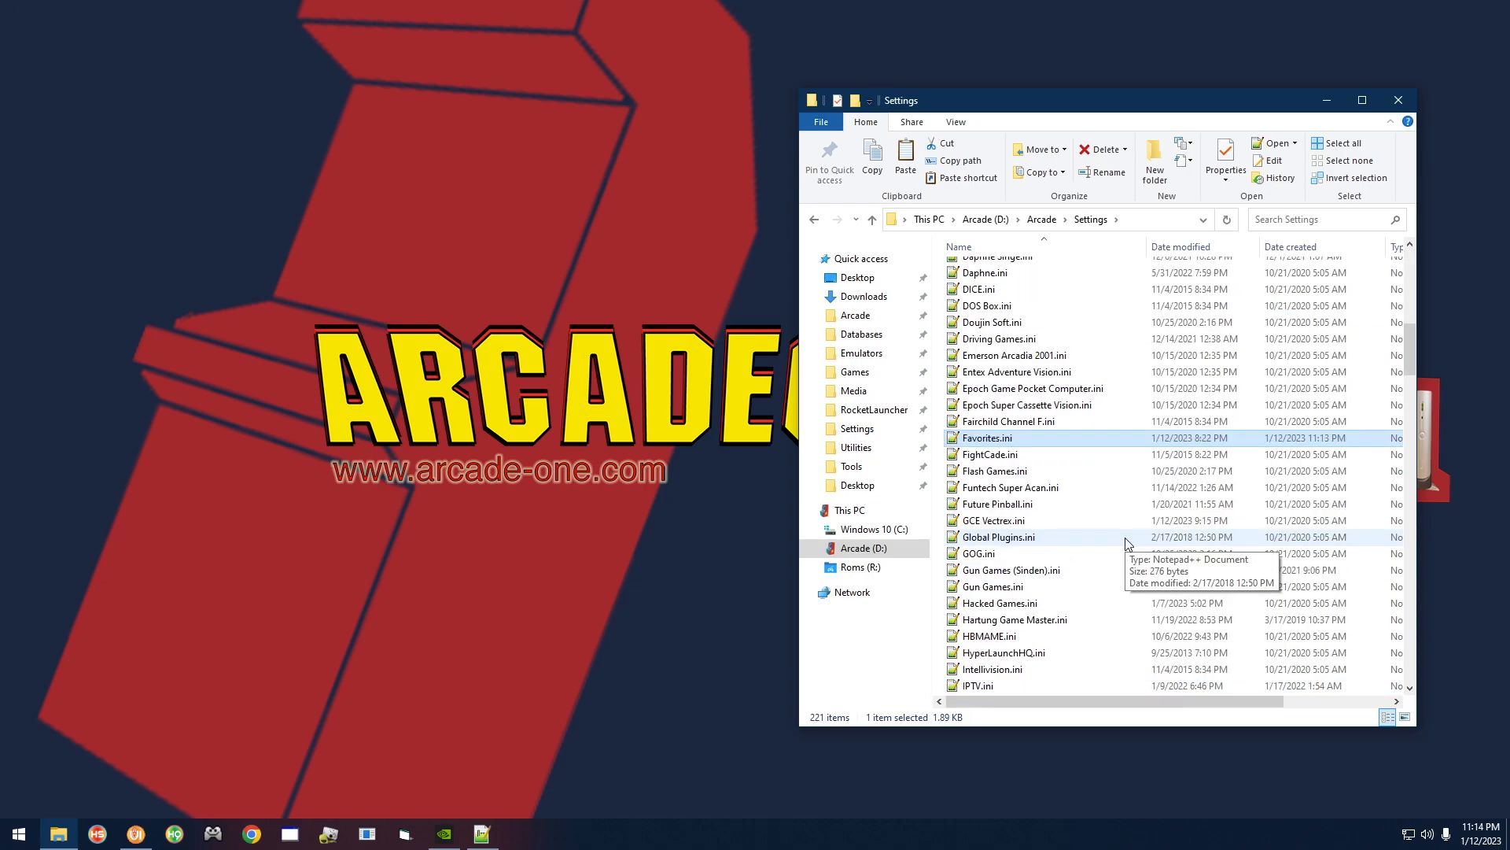
Go to the Favorites folder inside D:\Arcade\Media
left_click(1044, 220)
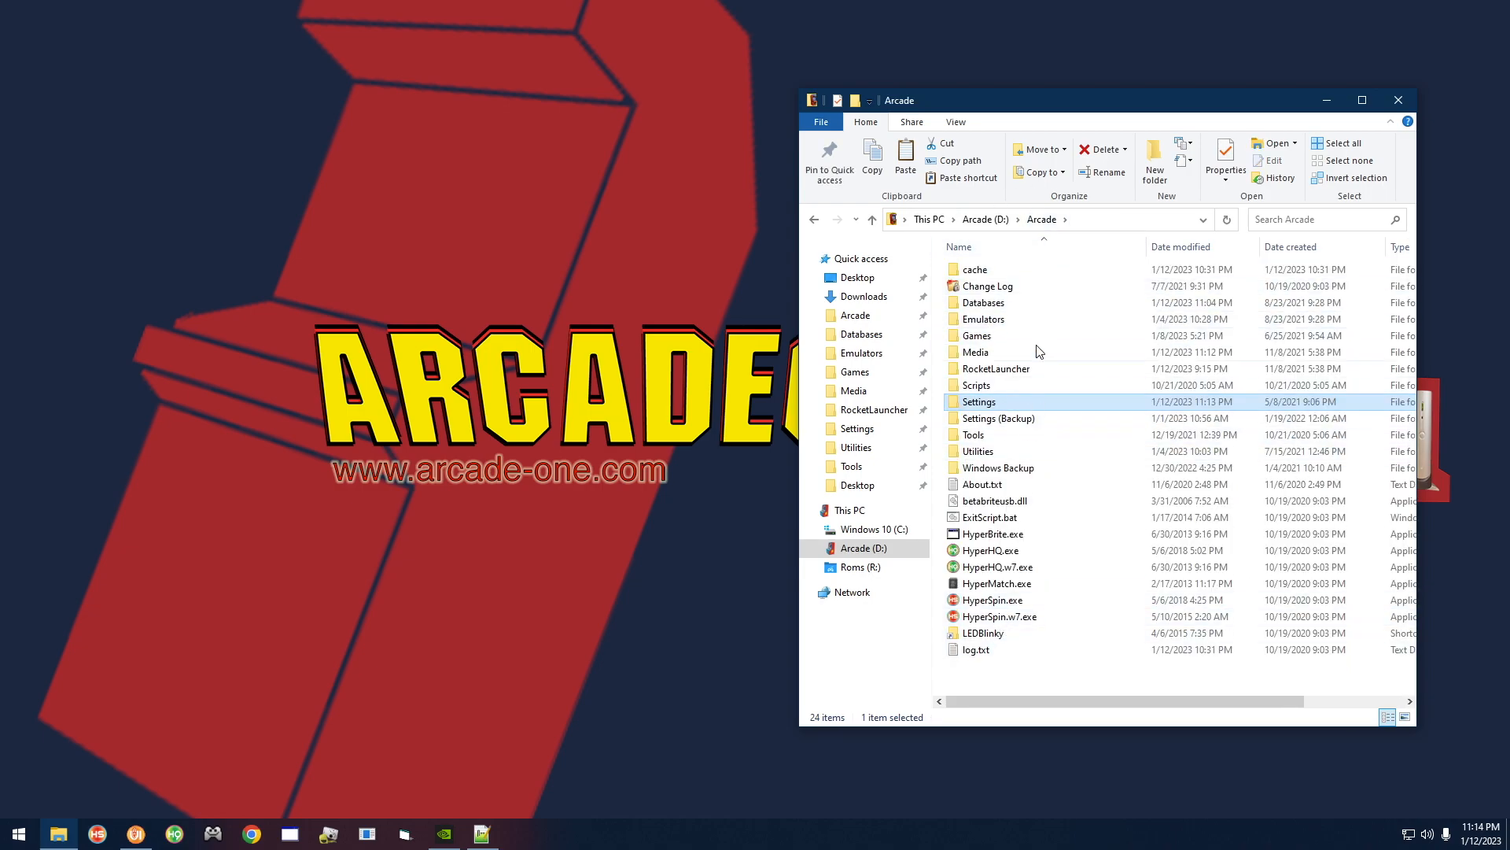
double_click(993, 354)
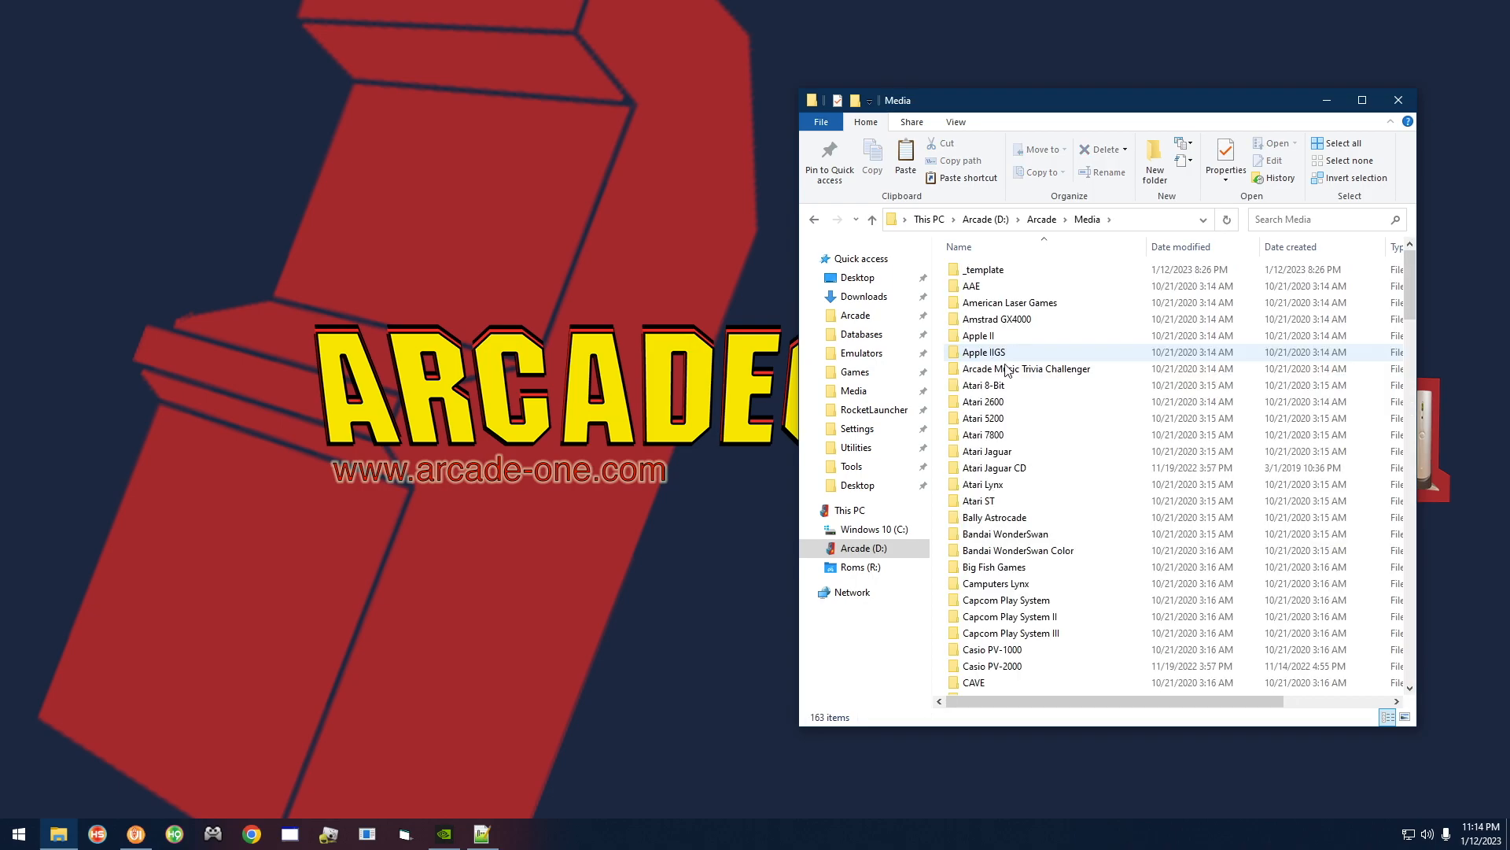
scroll(1015, 511, "down", 6)
scroll(1024, 472, "up", 6)
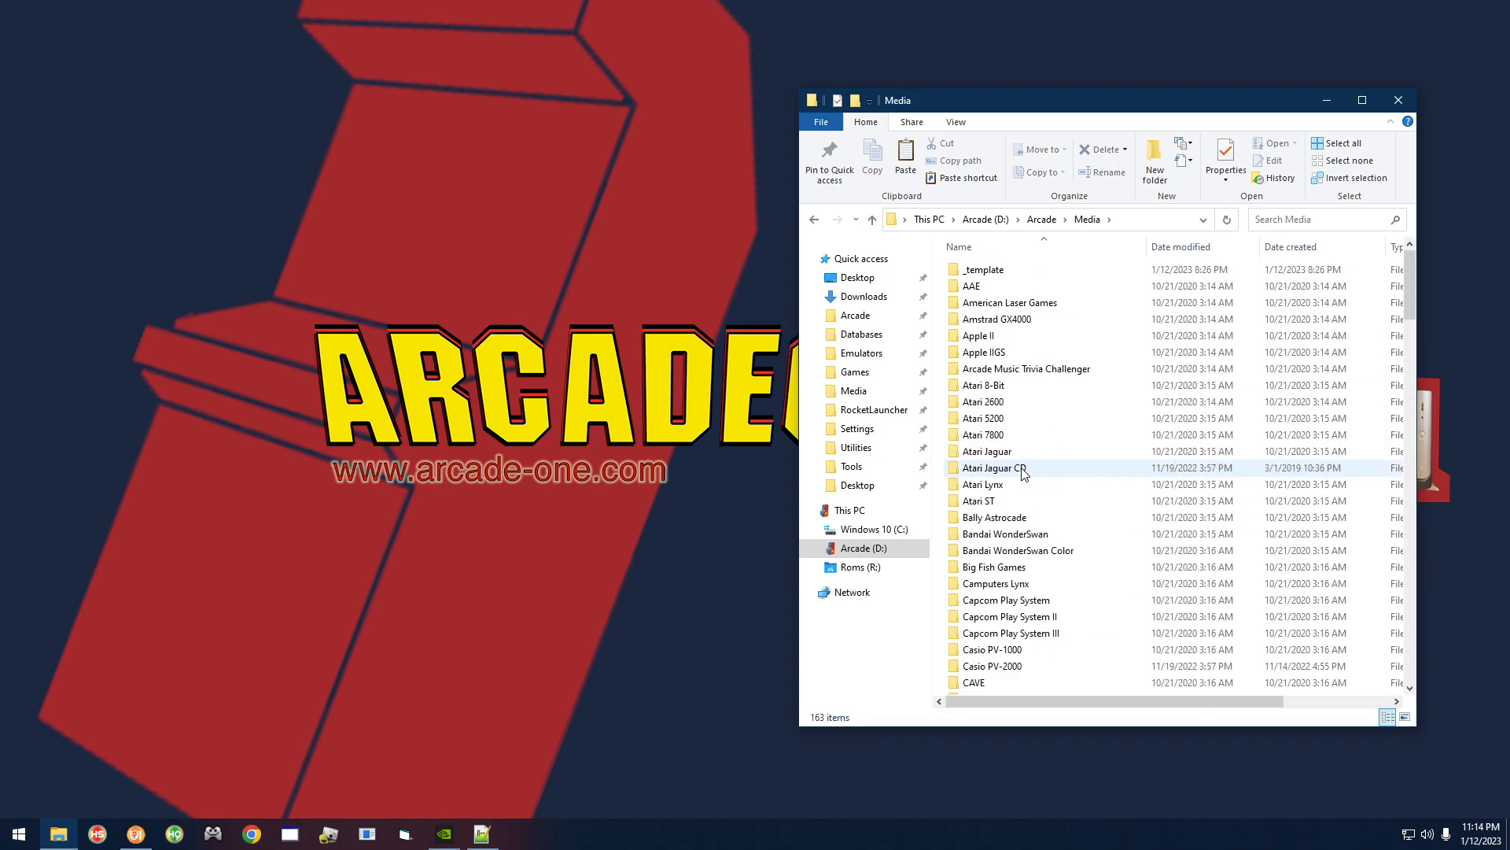
left_click(1024, 470)
scroll(1024, 469, "down", 12)
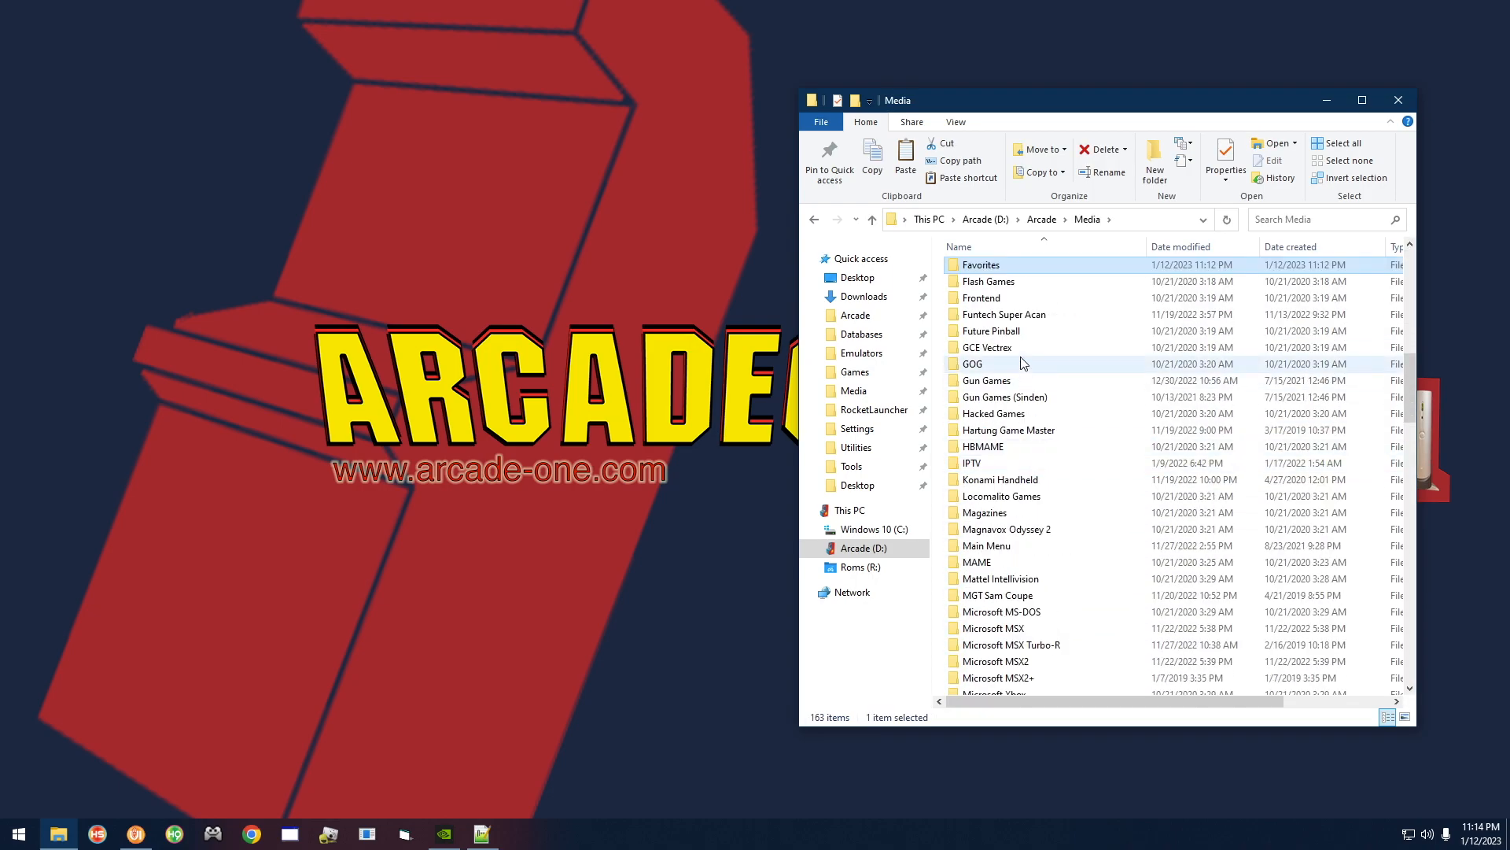
double_click(993, 276)
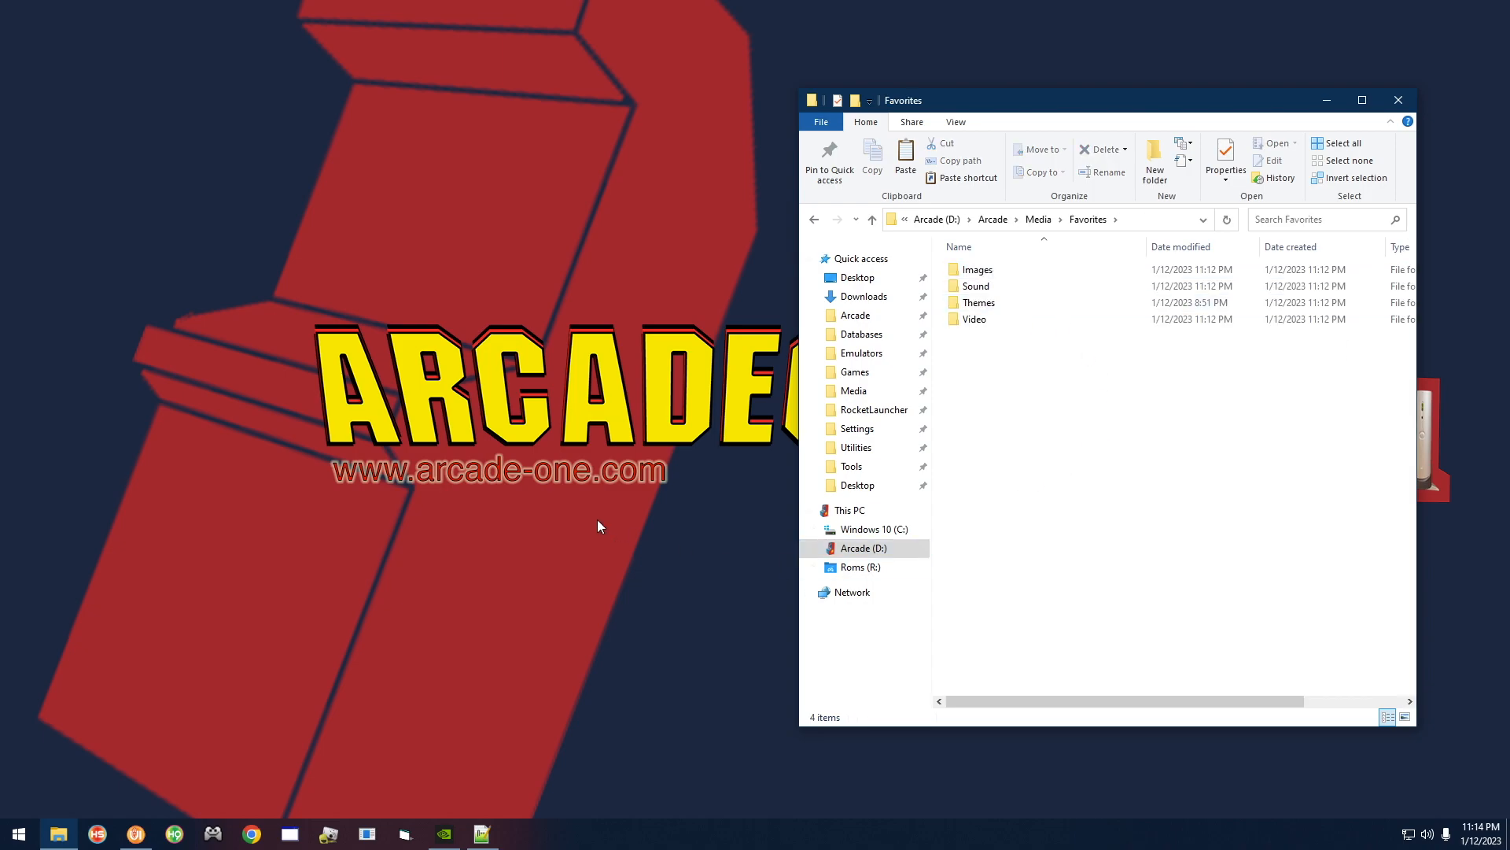
Start HyperSpin, test-launch 3 Ninjas Kick Back (USA) from the Favorites wheel, and return to the main menu
left_click(98, 835)
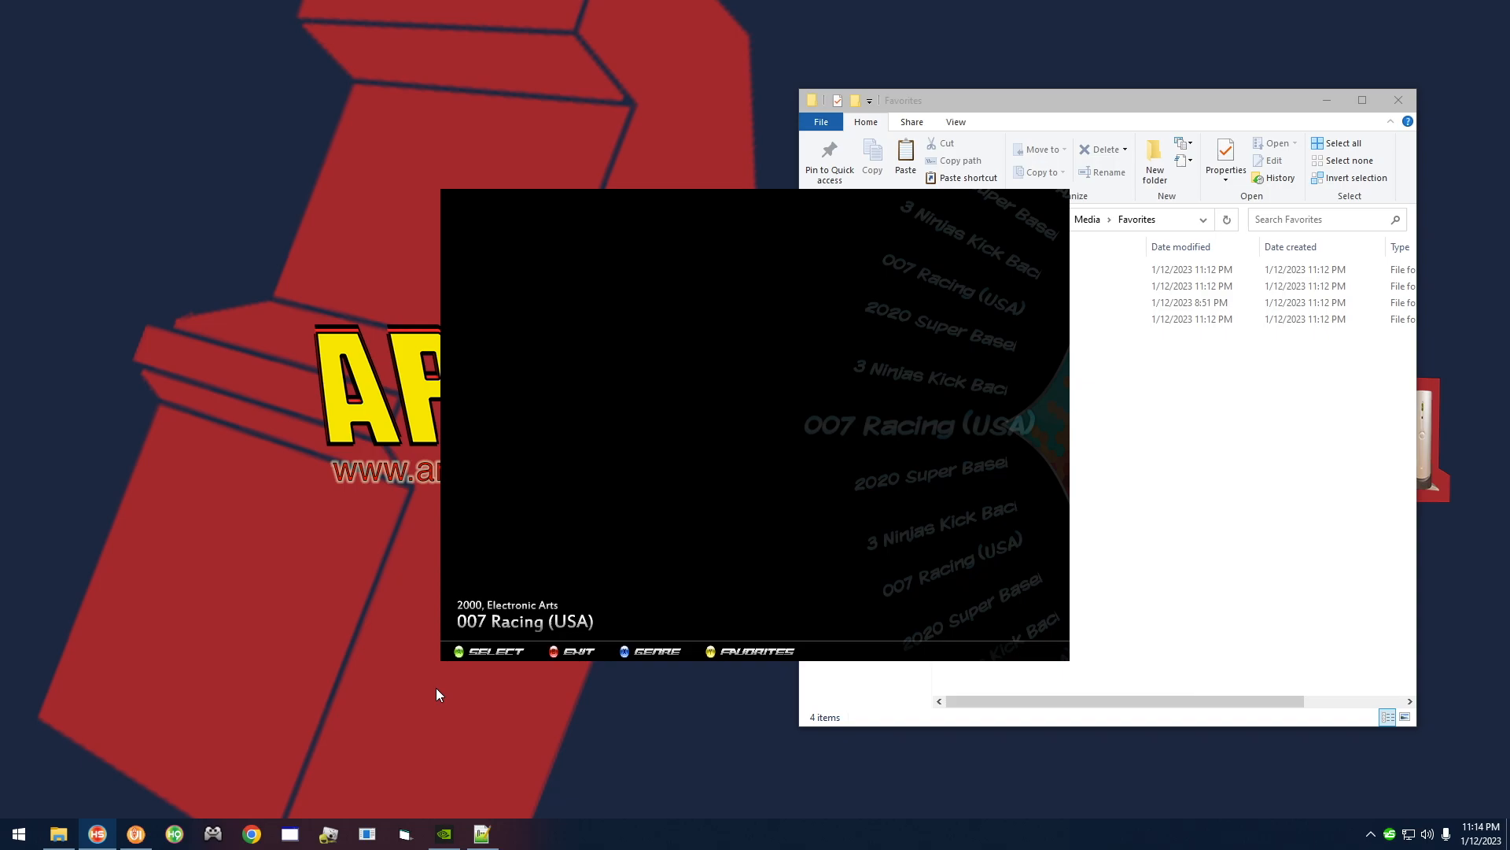
key("Up")
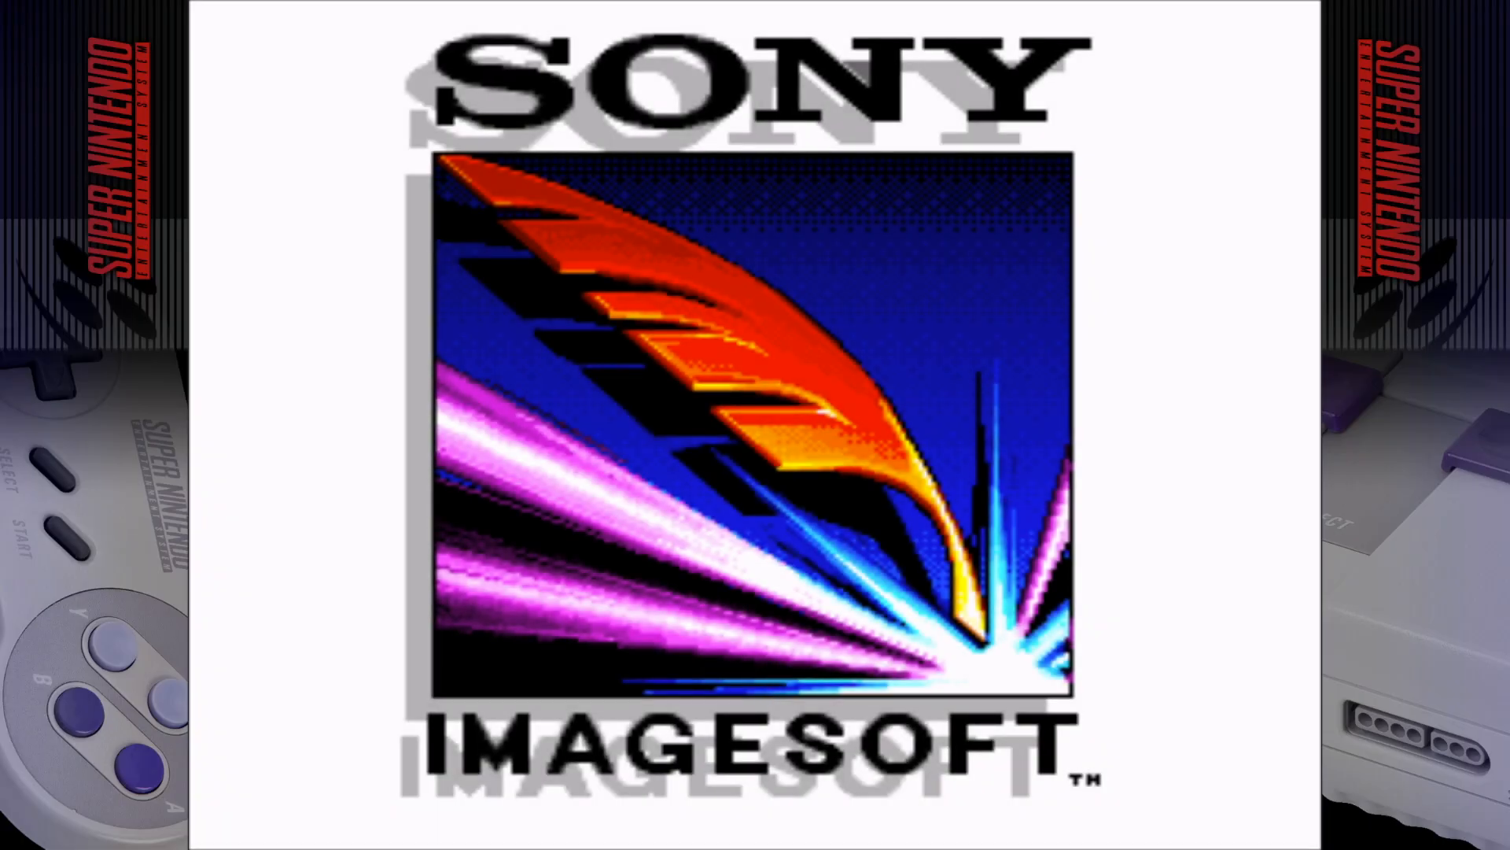
key("Escape")
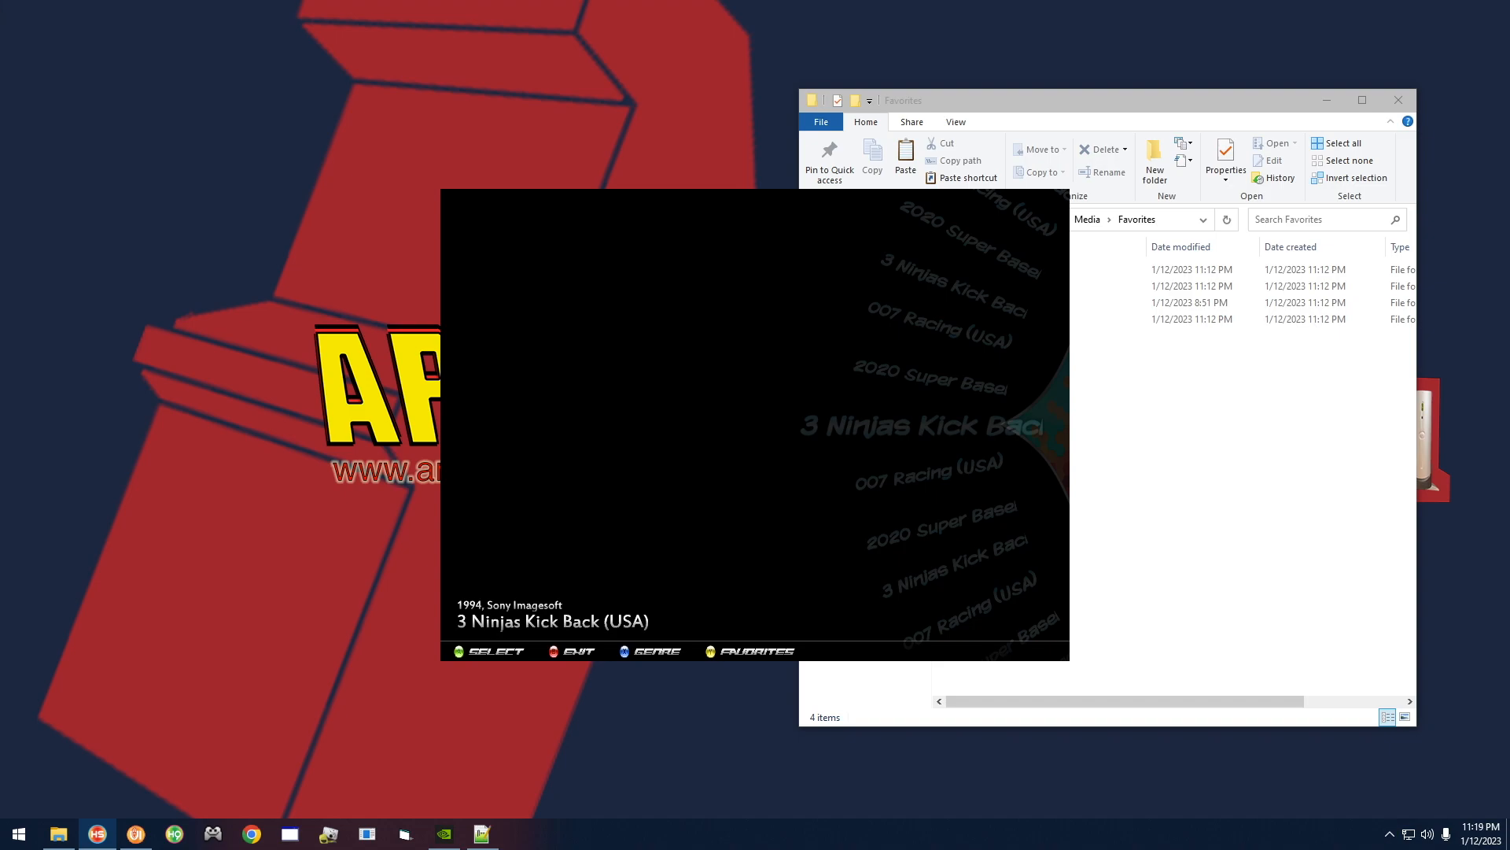
key("Escape")
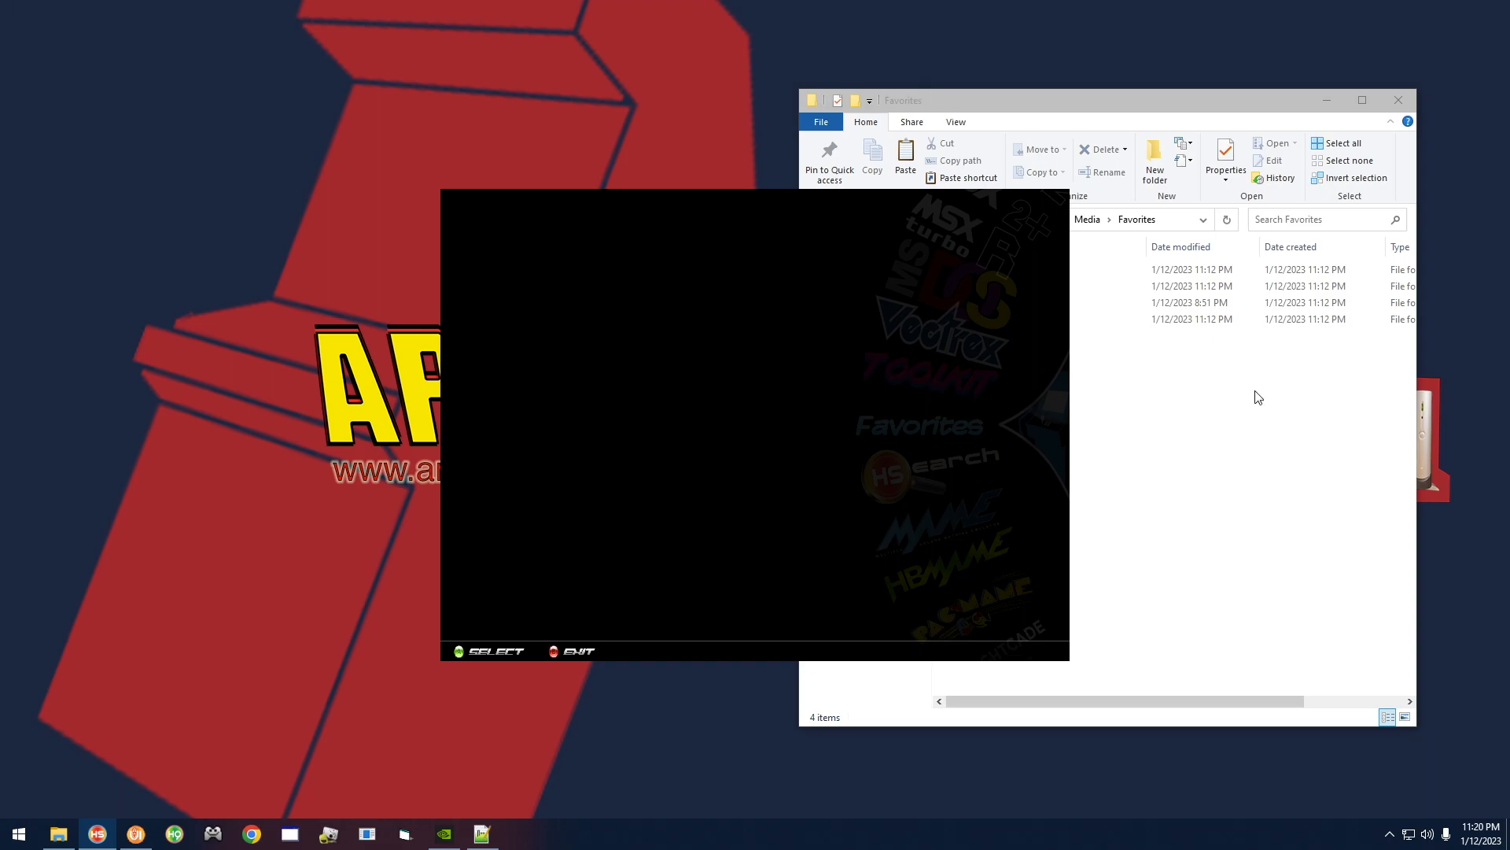
Open a second File Explorer window alongside the Favorites media folder and show the Downloads folder in it
left_click(1267, 487)
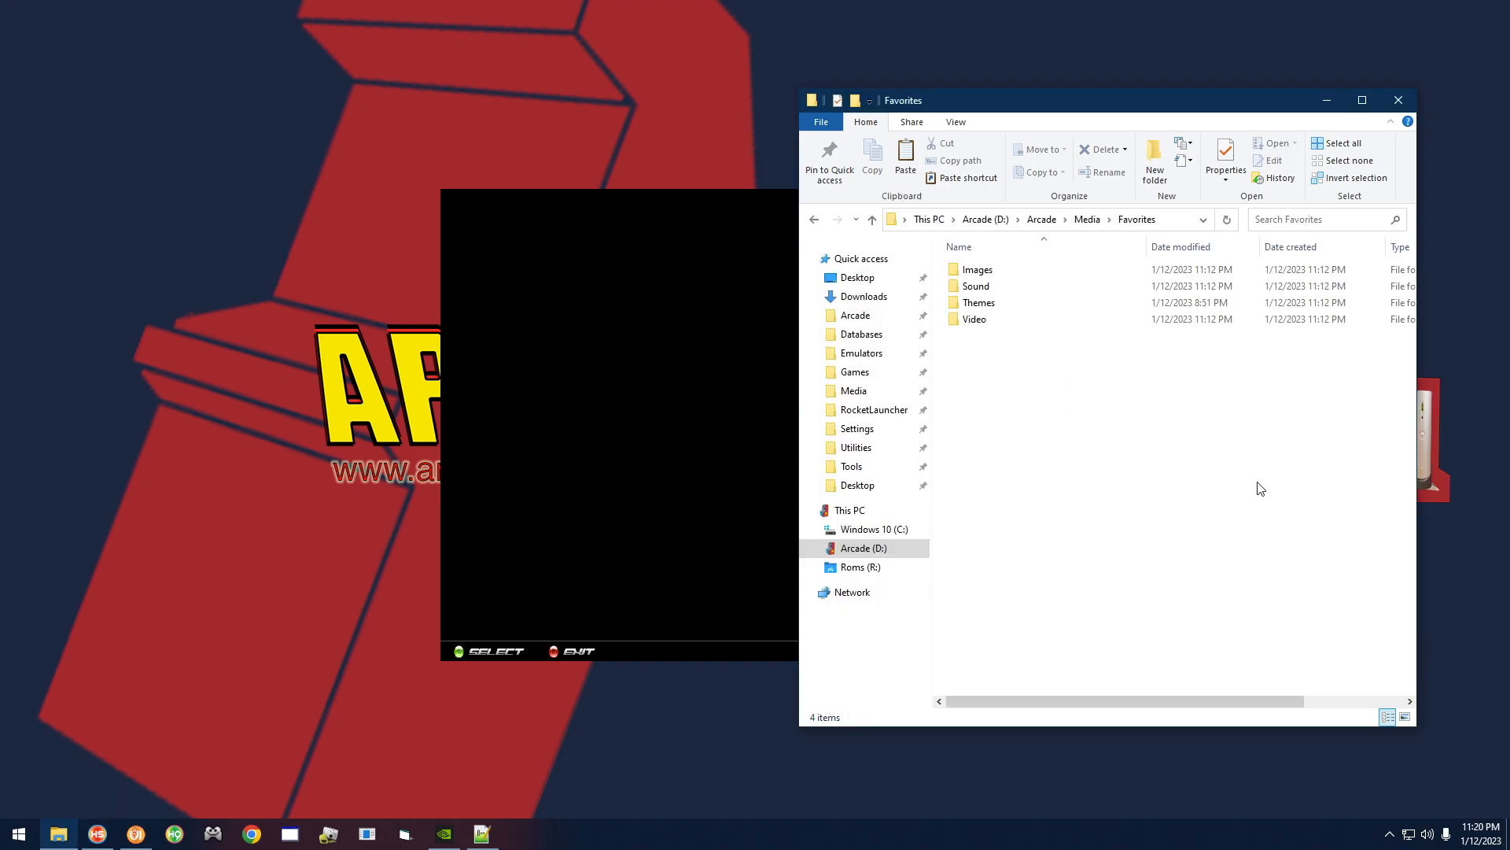
left_click(820, 122)
mouse_move(857, 160)
left_click(1067, 151)
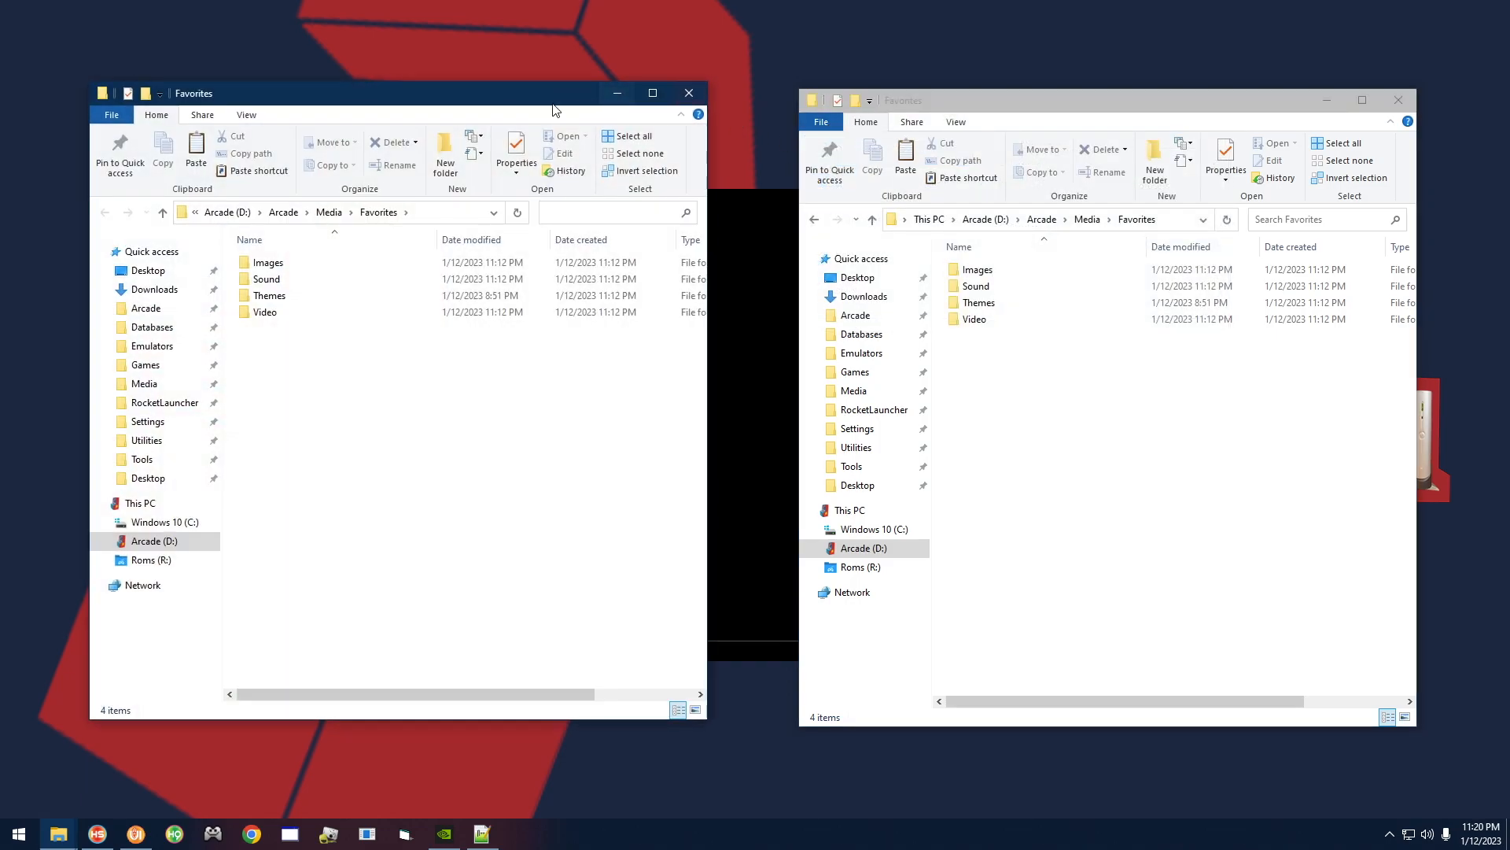
left_click(153, 291)
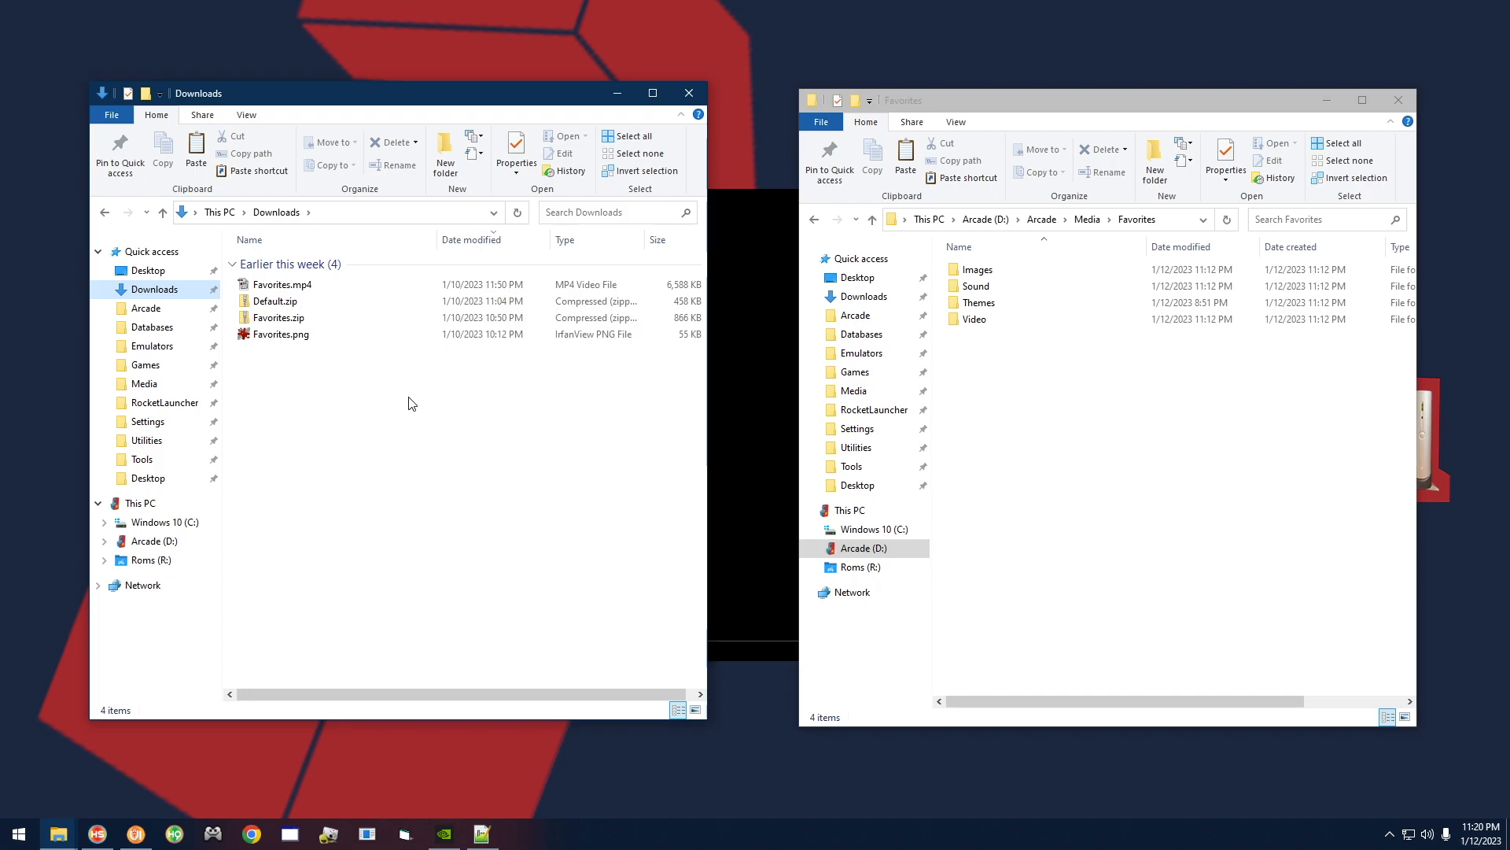
Copy Default.zip from Downloads into the Themes folder of the Favorites media folder
left_click(1136, 109)
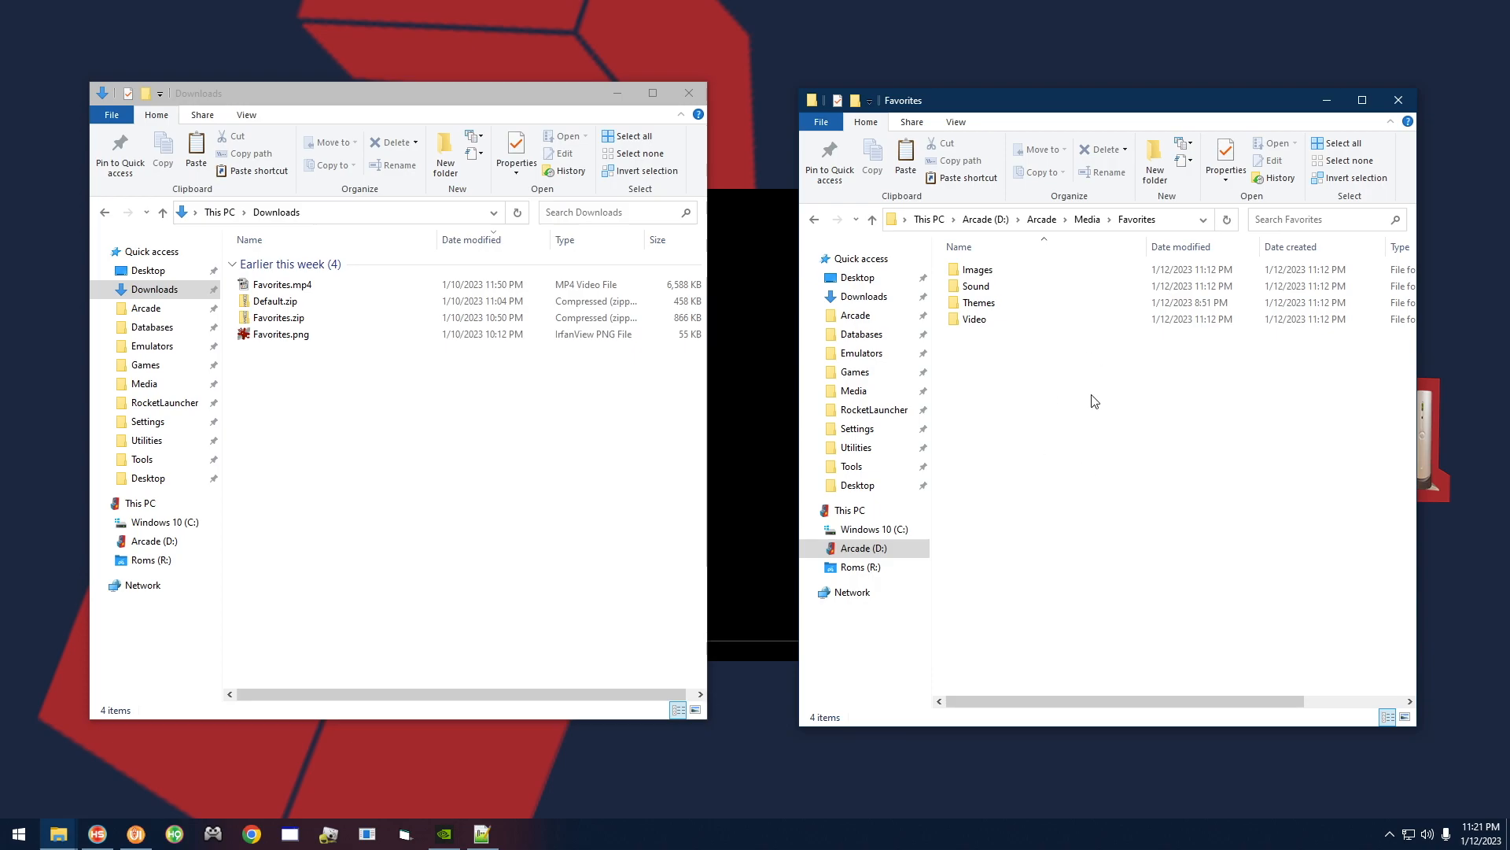
double_click(978, 303)
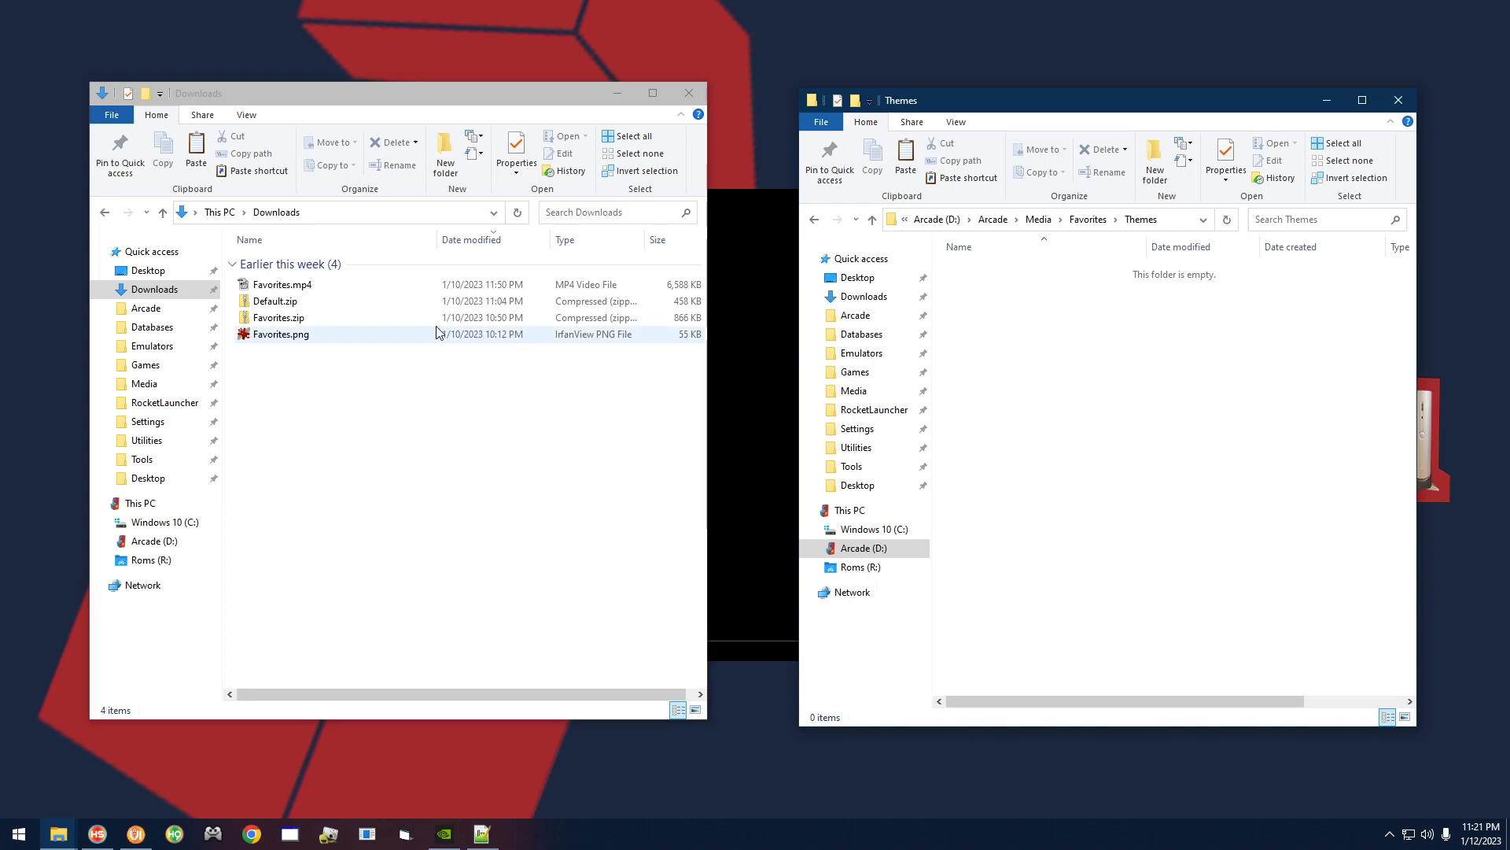
left_click(278, 306)
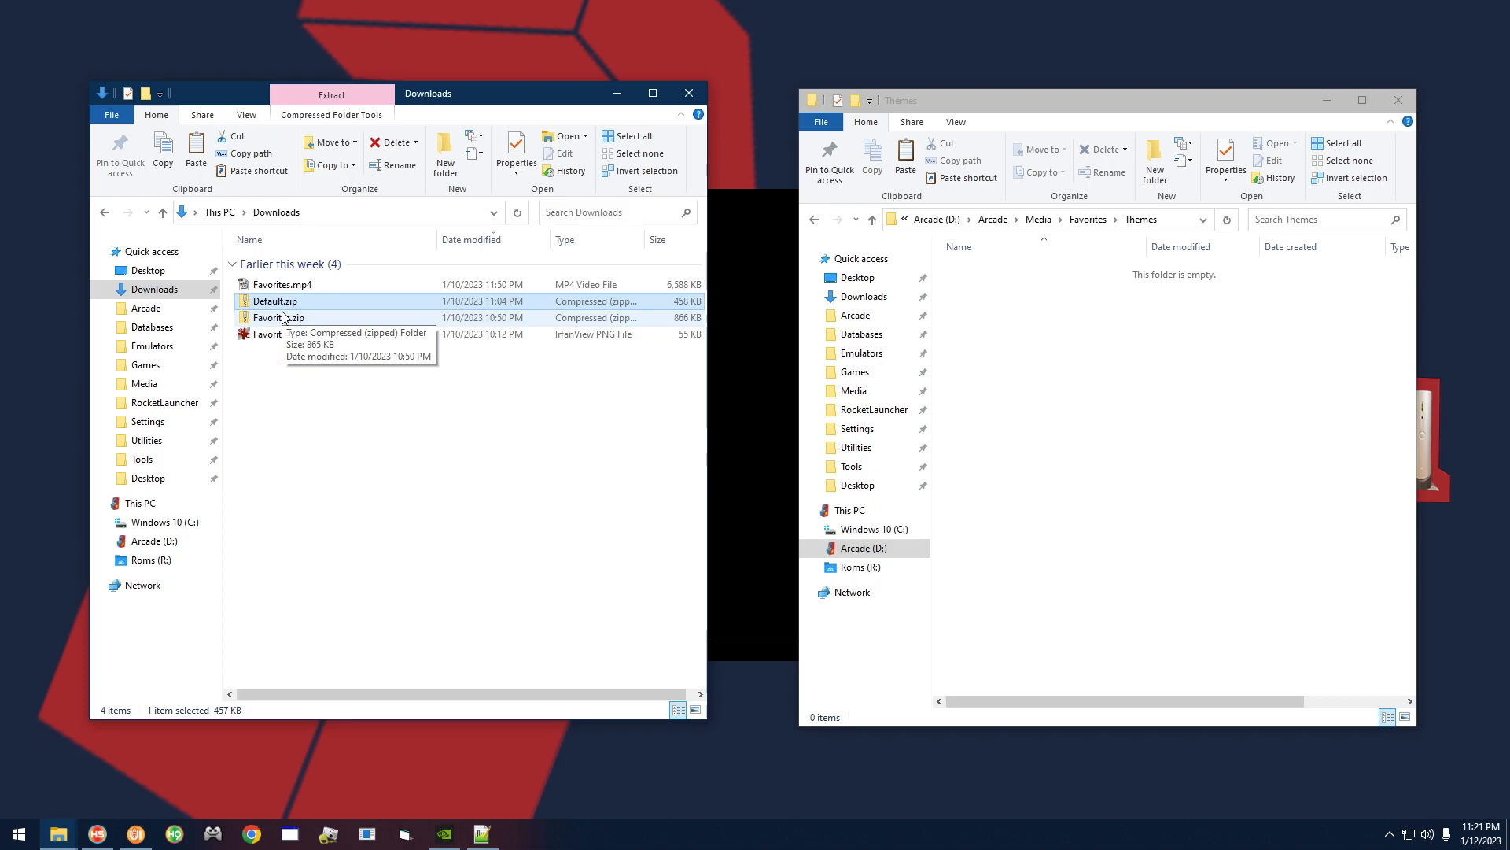
left_click_drag(293, 305, 1122, 447)
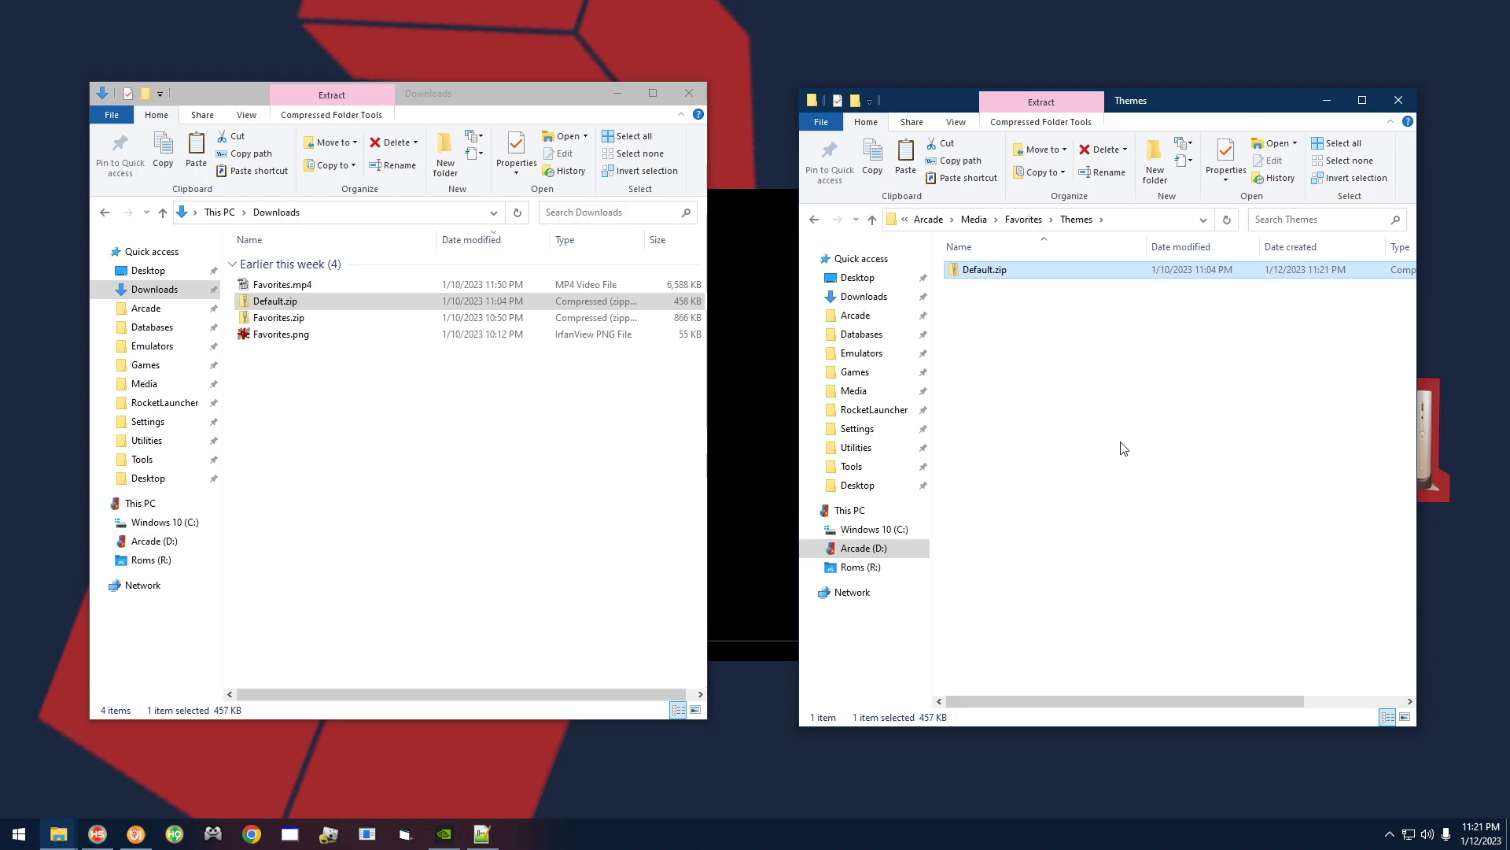
Copy Favorites.mp4 from Downloads into Media\Main Menu\Video, replacing the existing file
left_click(974, 220)
left_click(991, 376)
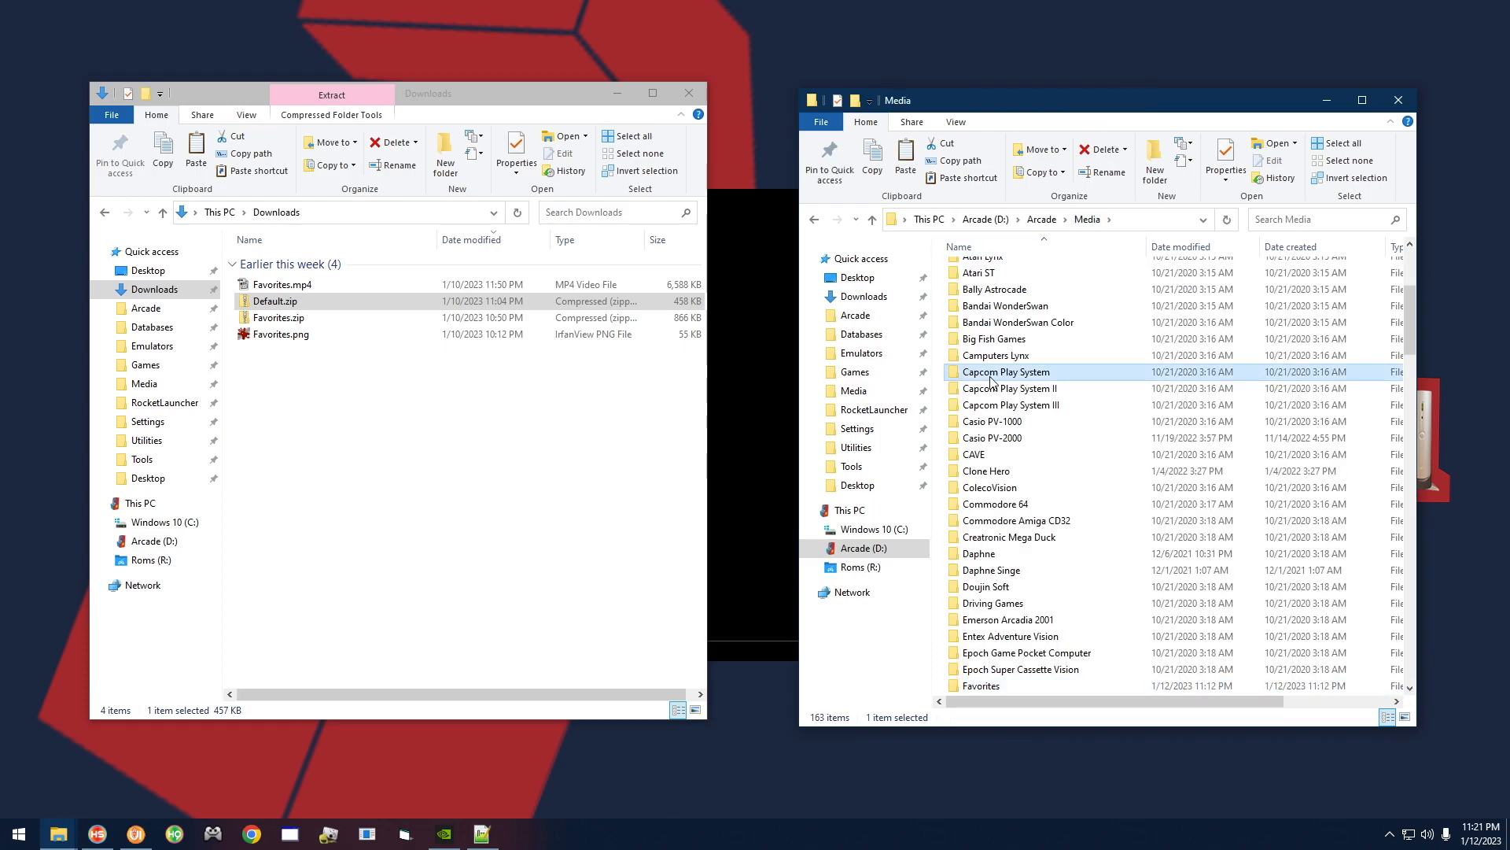
scroll(992, 381, "down", 15)
double_click(995, 304)
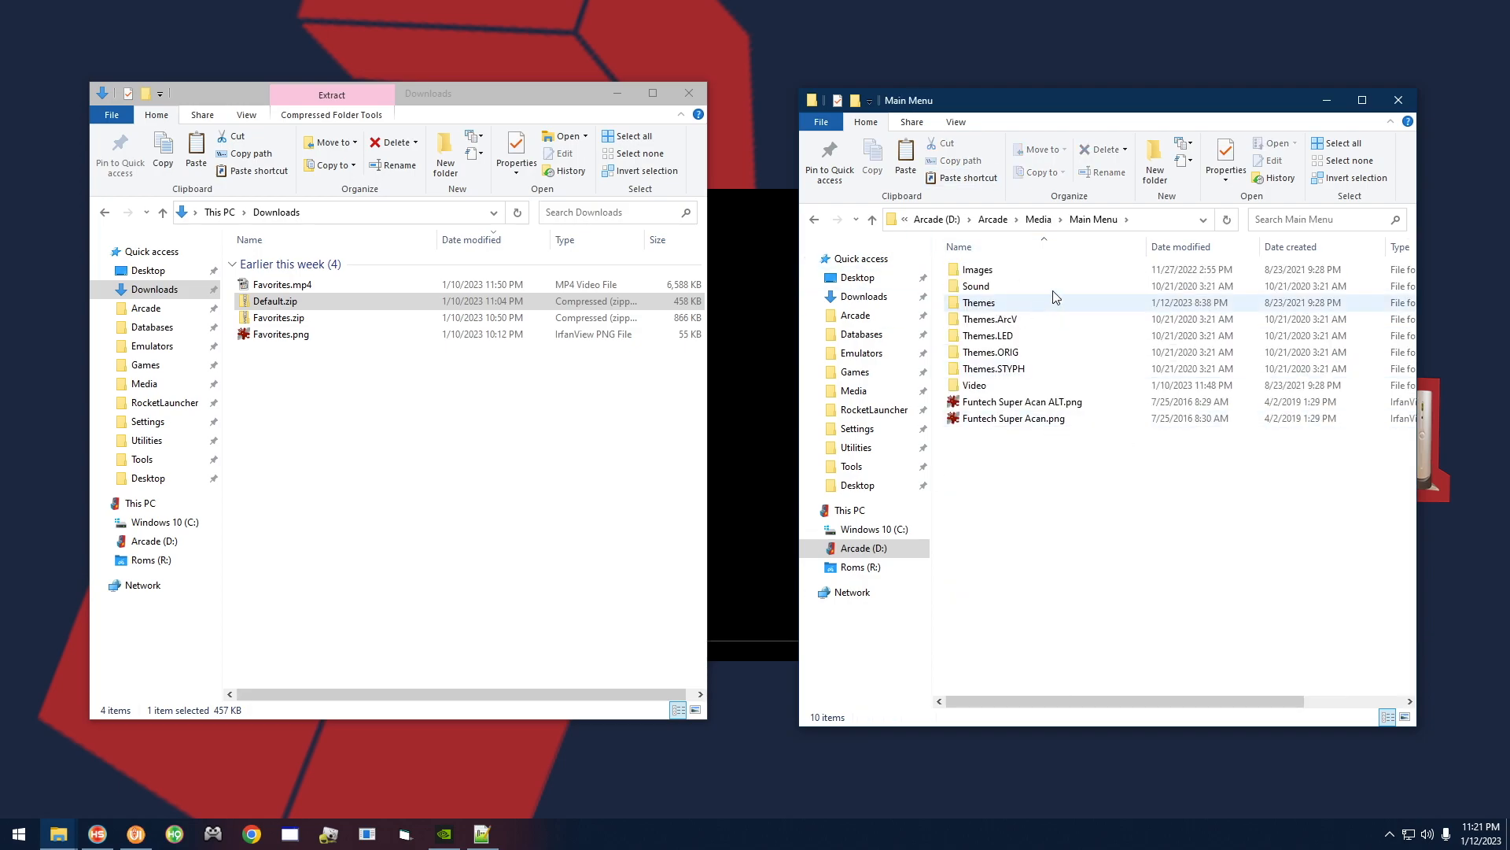
double_click(976, 385)
left_click(330, 285)
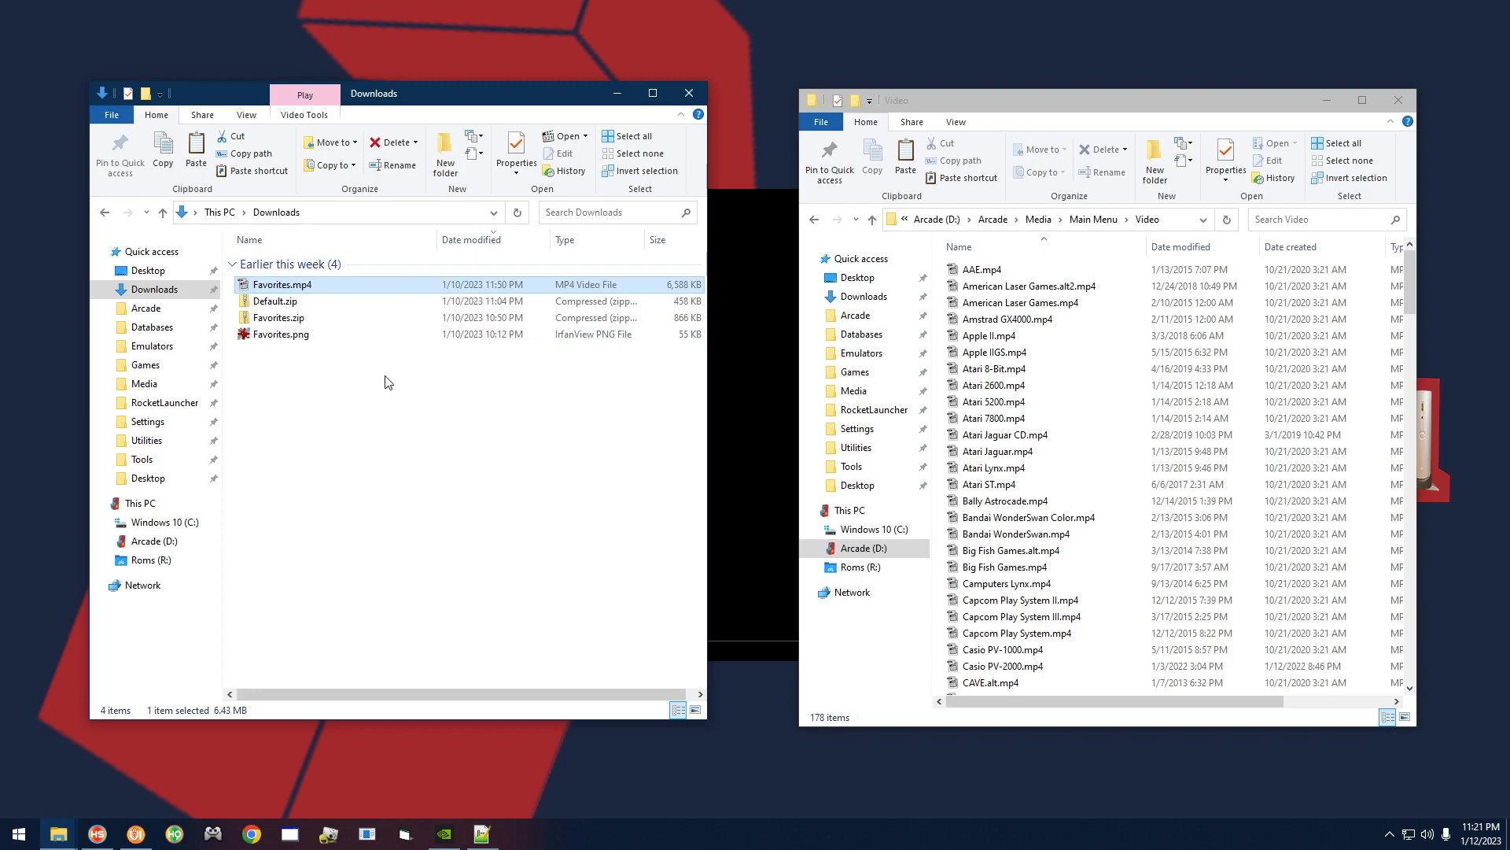
left_click_drag(285, 295, 1078, 450)
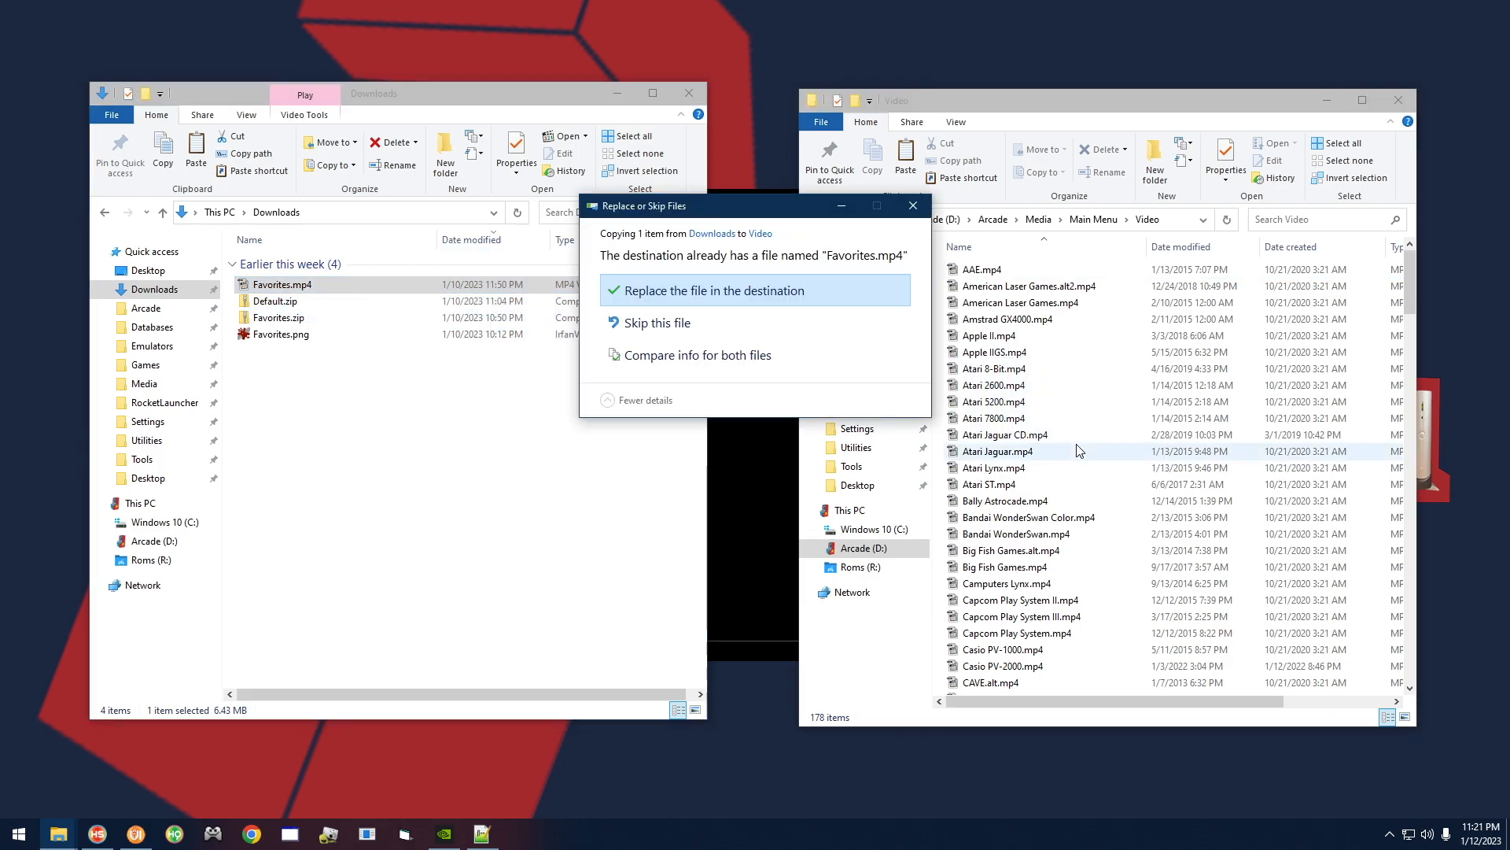
left_click(643, 292)
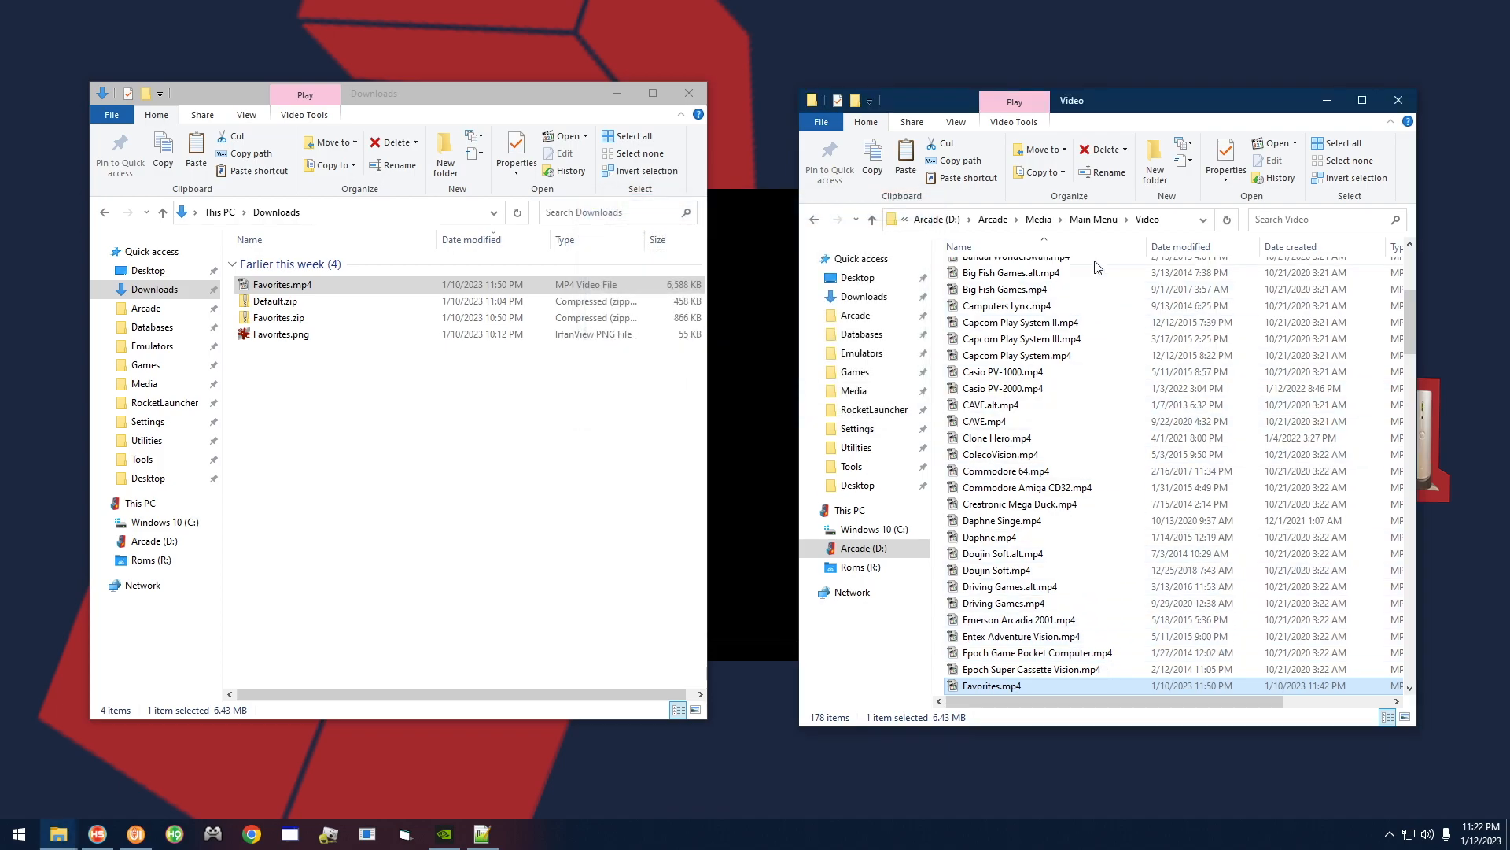
Copy Favorites.zip from Downloads into the Main Menu's Themes folder
left_click(1094, 218)
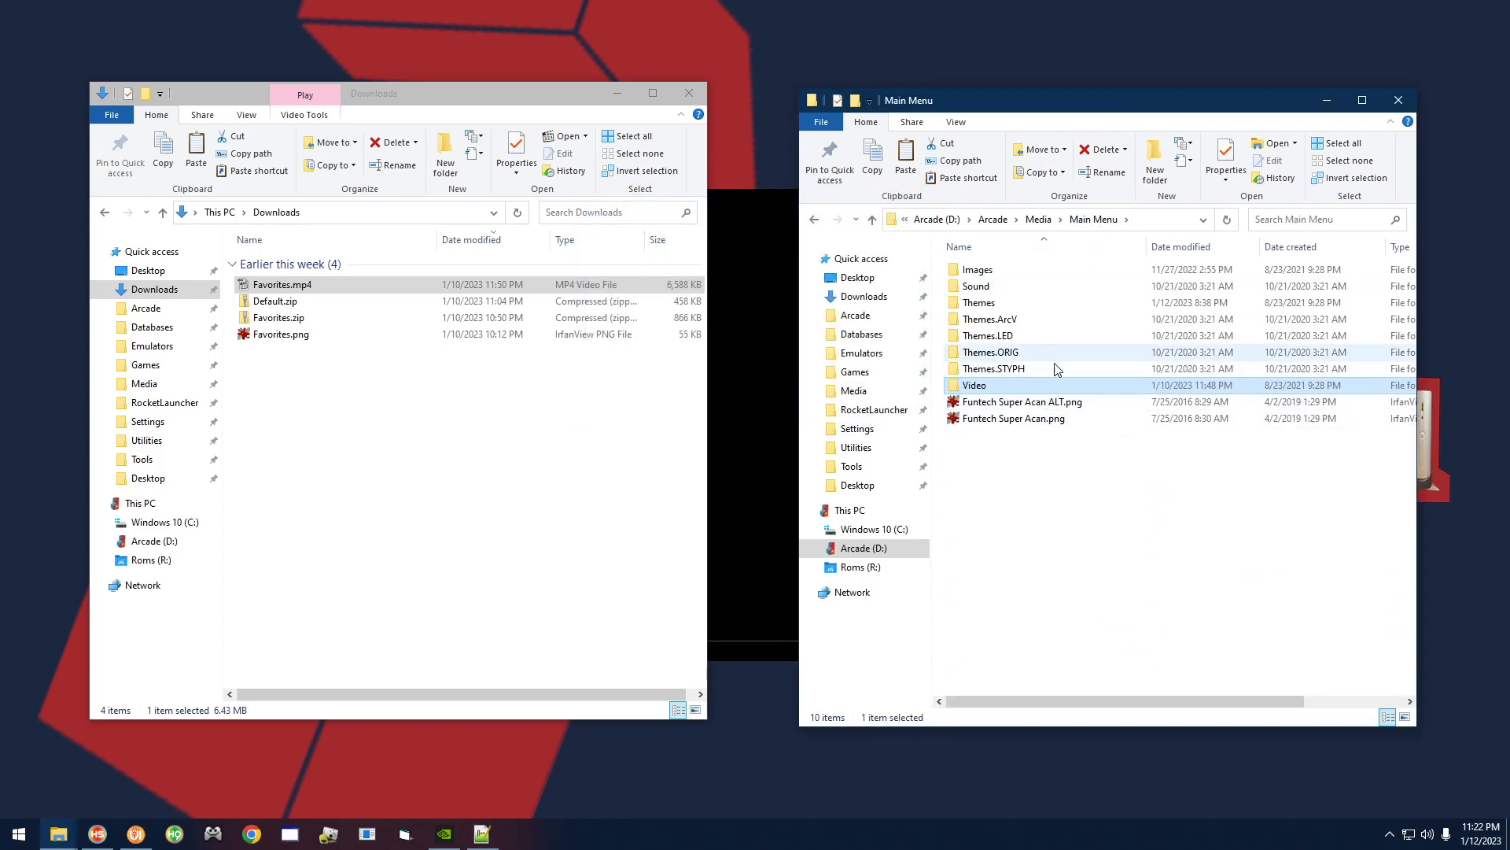
double_click(1023, 302)
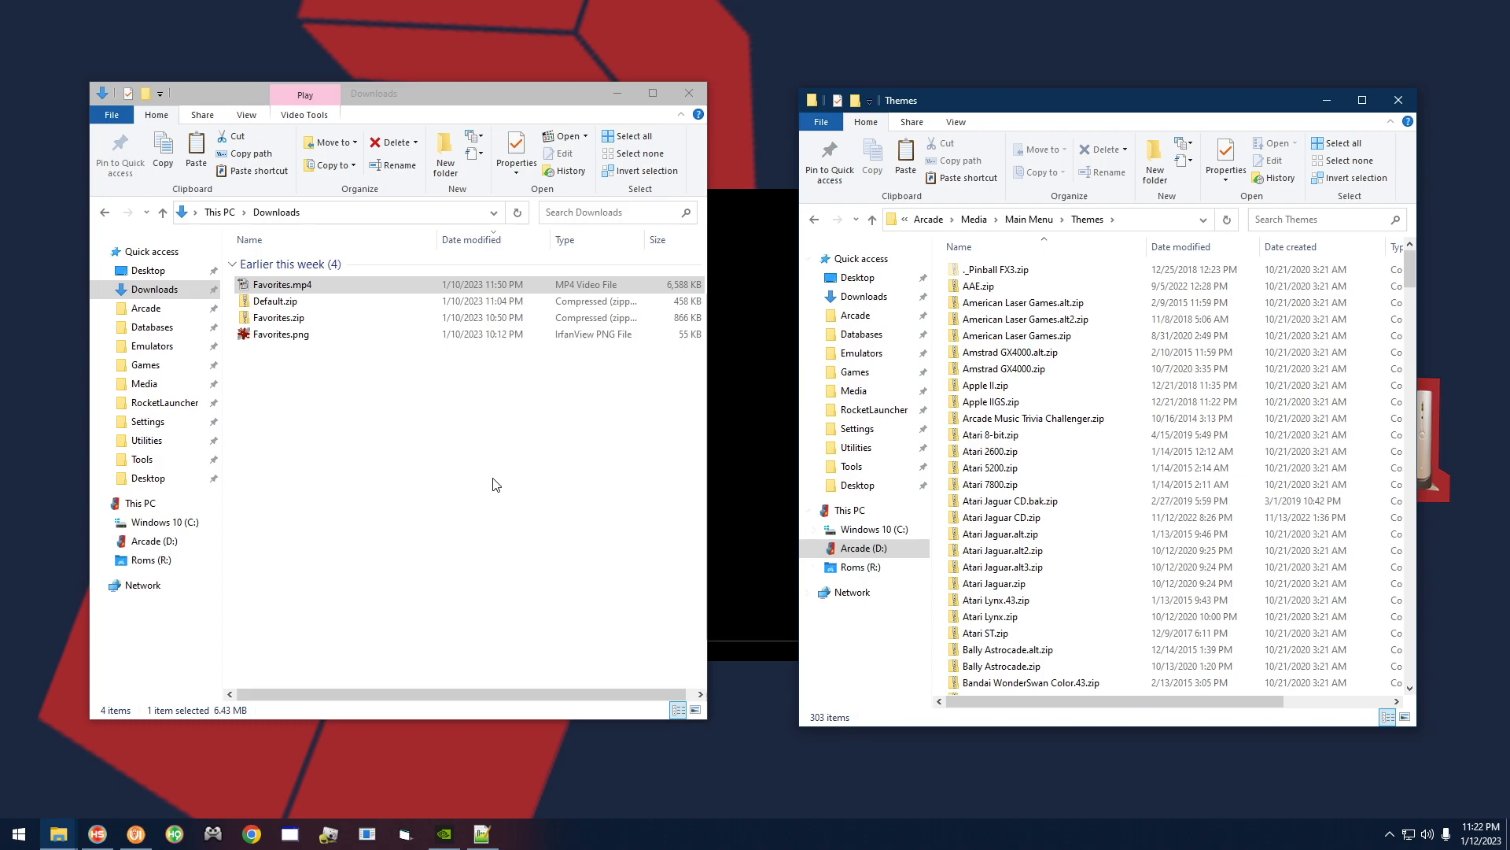
left_click(292, 321)
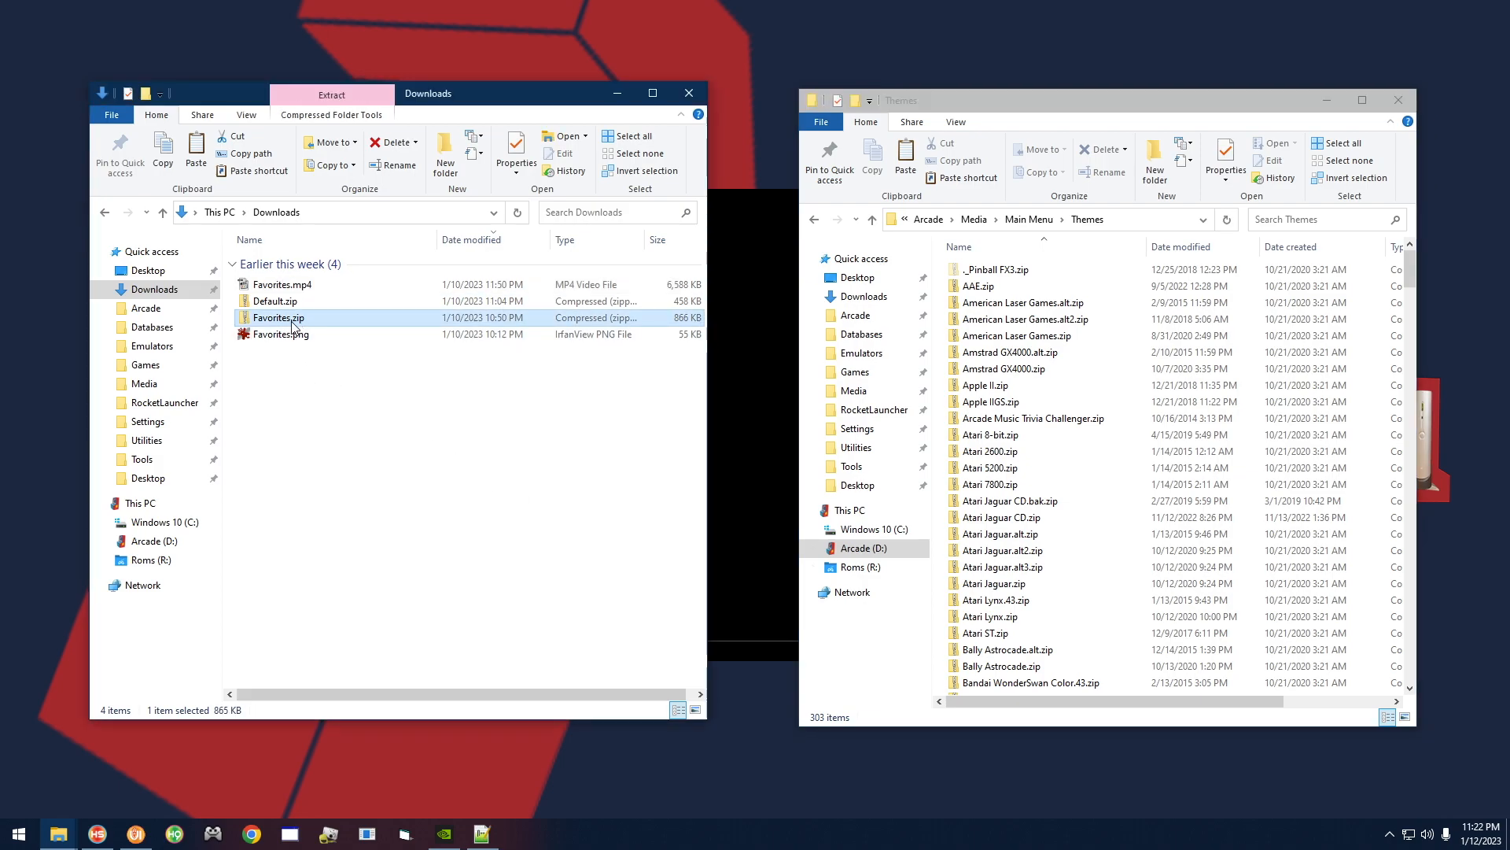
left_click_drag(292, 324, 940, 465)
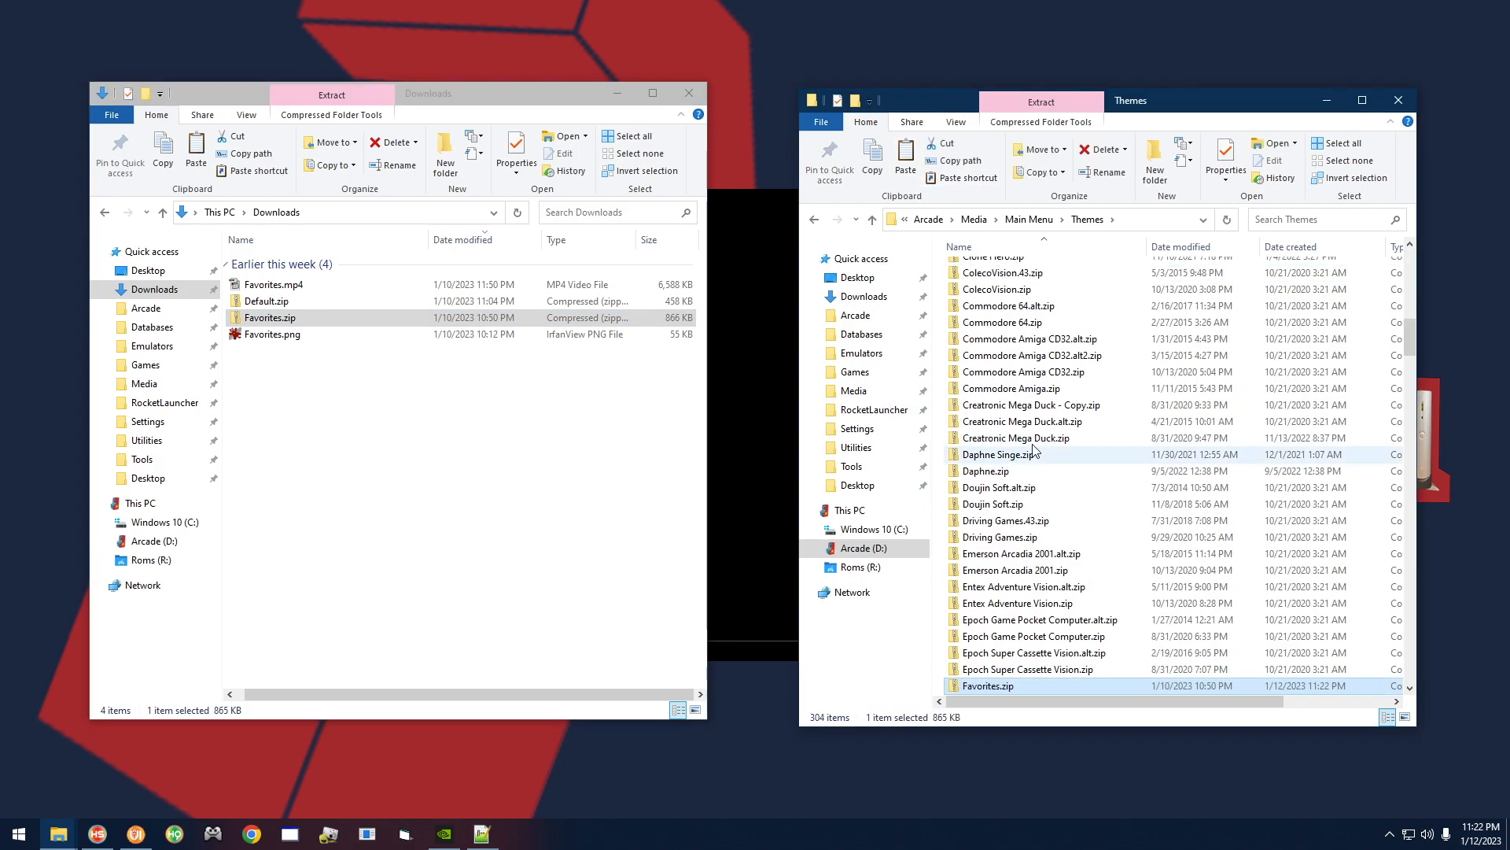
Copy Favorites.png from Downloads into the Main Menu's Images\Wheel folder
left_click(1032, 220)
left_click(1011, 271)
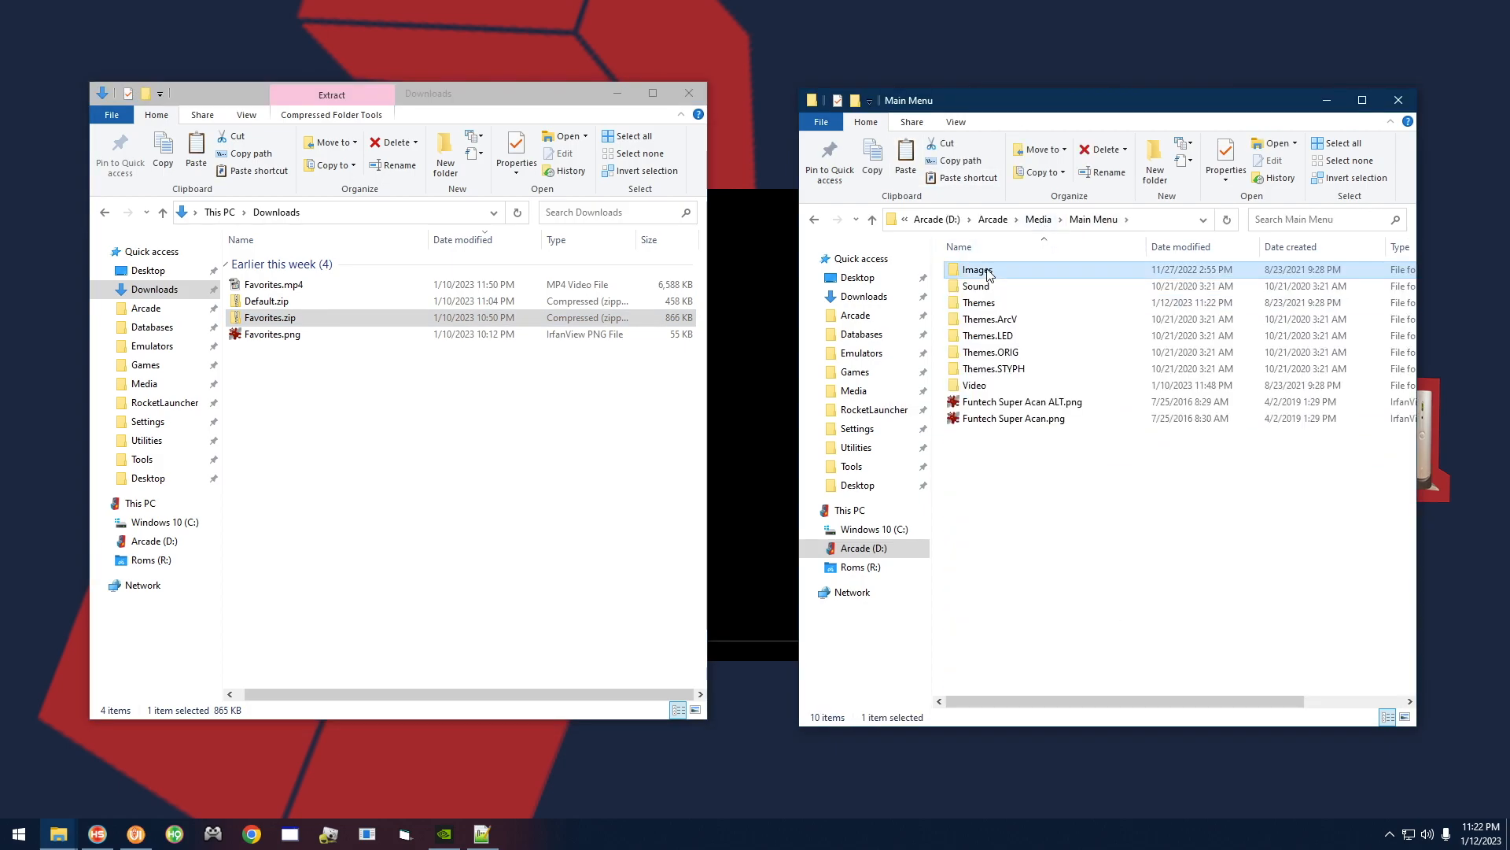
double_click(991, 272)
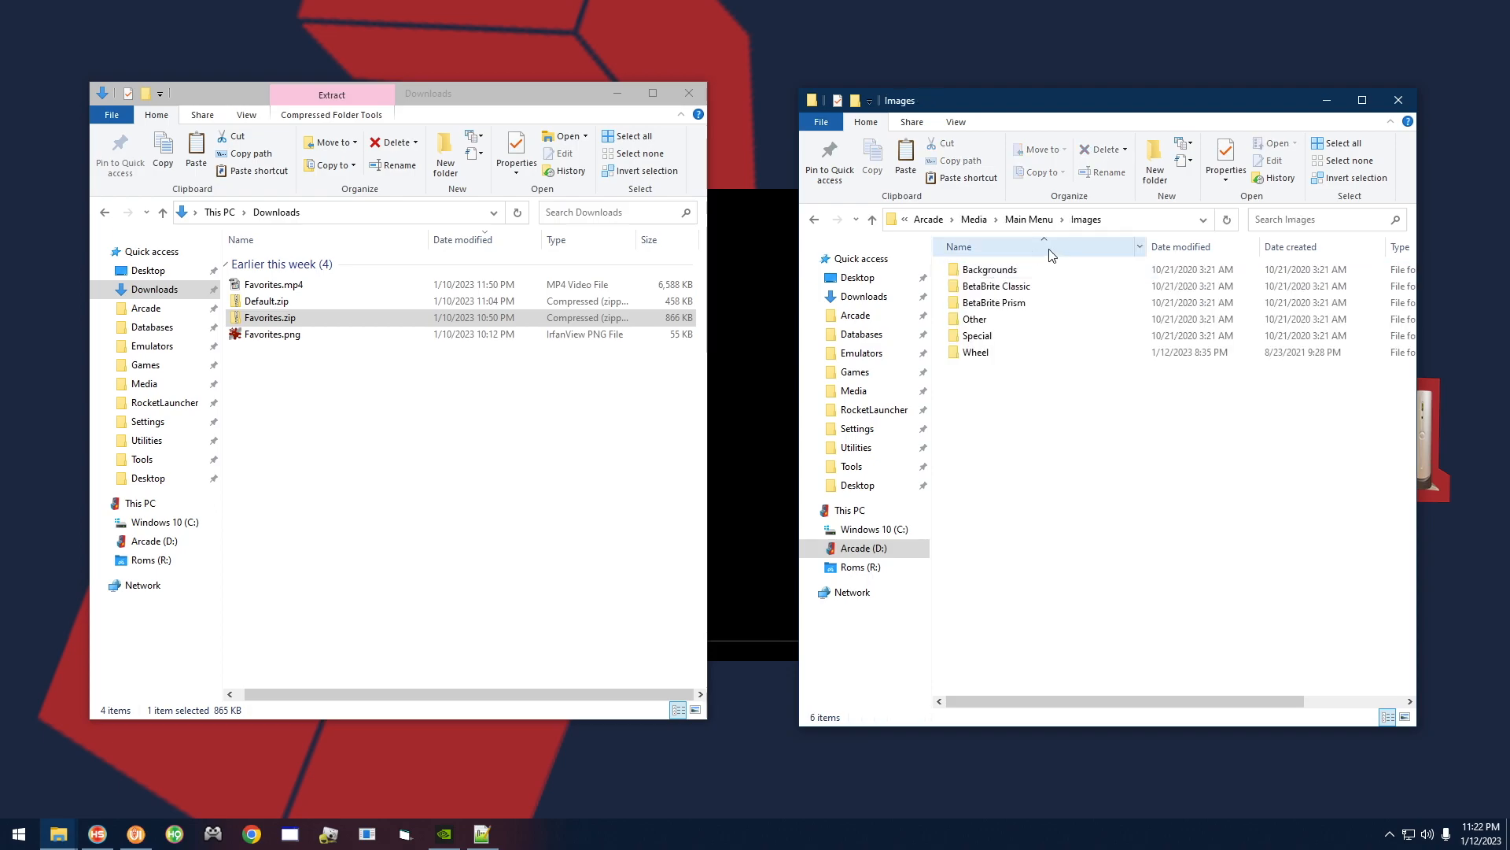
left_click(976, 358)
double_click(976, 356)
left_click(272, 335)
left_click_drag(267, 337, 1069, 499)
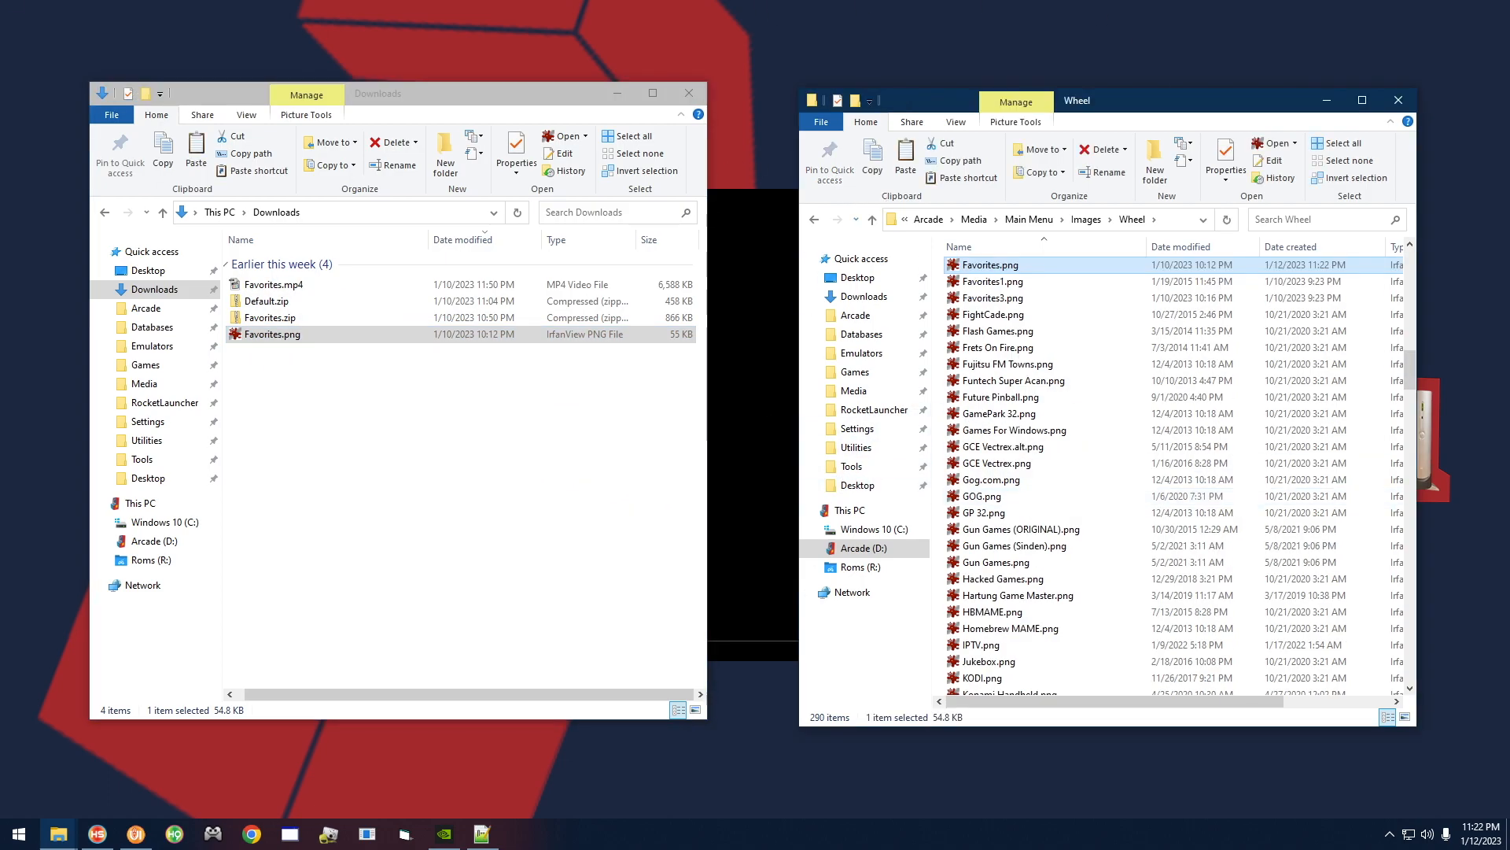
Switch to HyperSpin, enter and leave the Favorites wheel to check its main menu theme, and return to the File Explorer windows
left_click(753, 377)
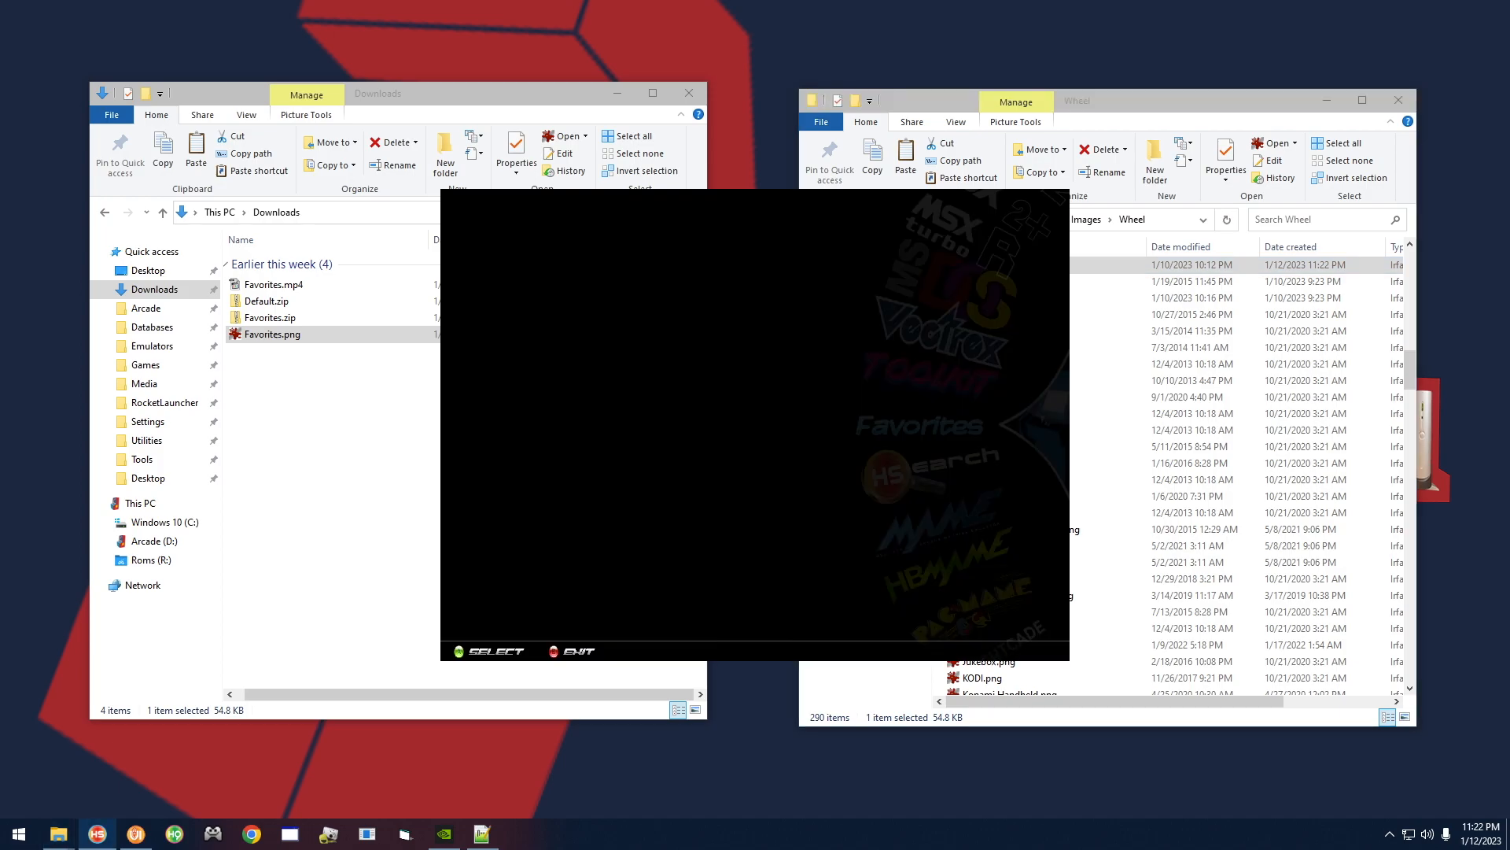
key("Return")
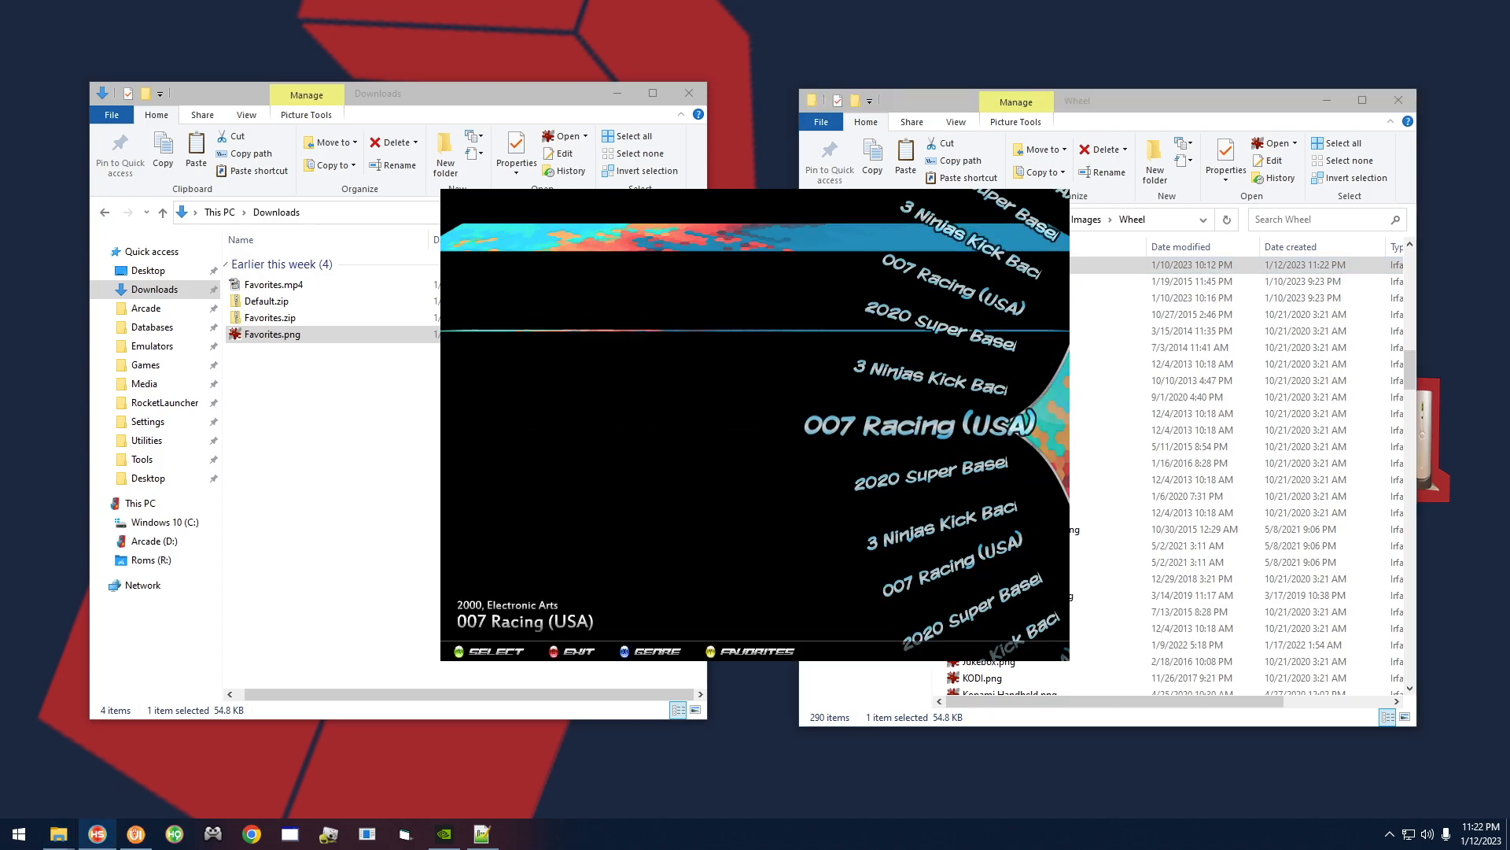
key("Escape")
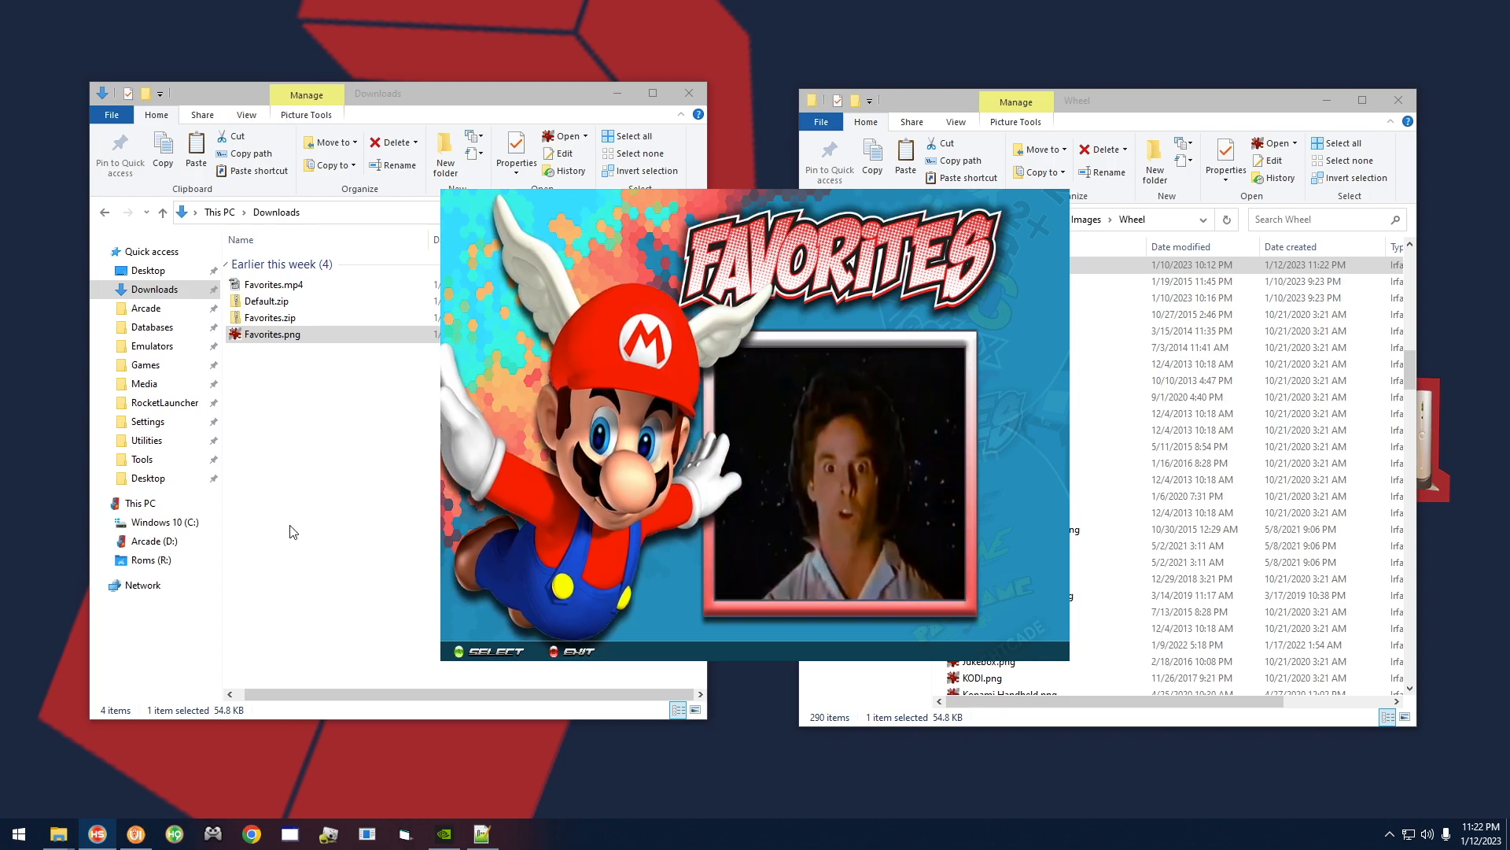
left_click(287, 489)
left_click(1194, 111)
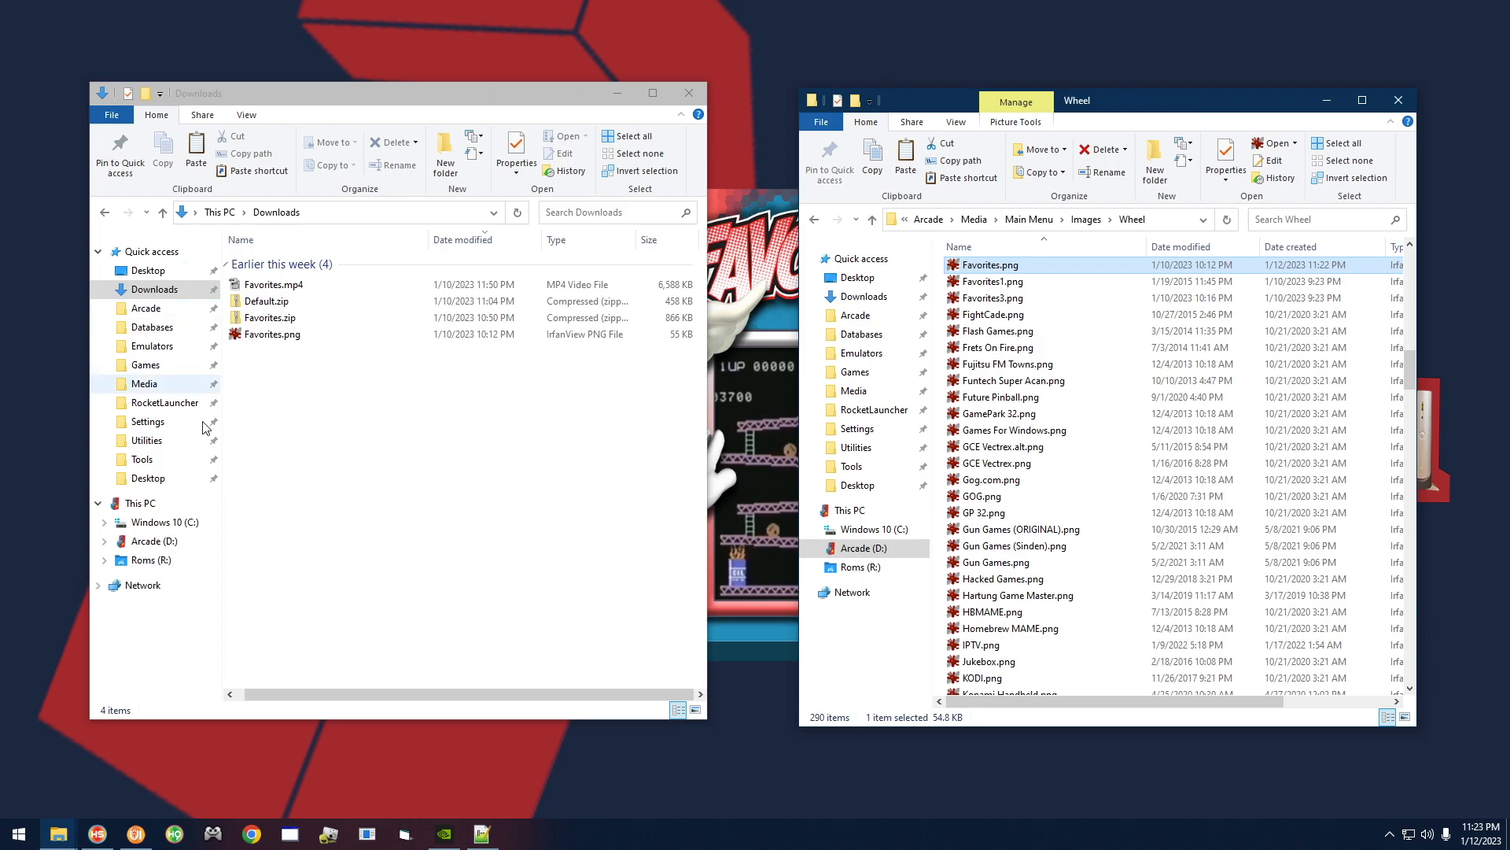
Launch HyperspinChecker.exe from Tools\Hyperspin Checker and check the Favorites system's ROMs and media
left_click(154, 462)
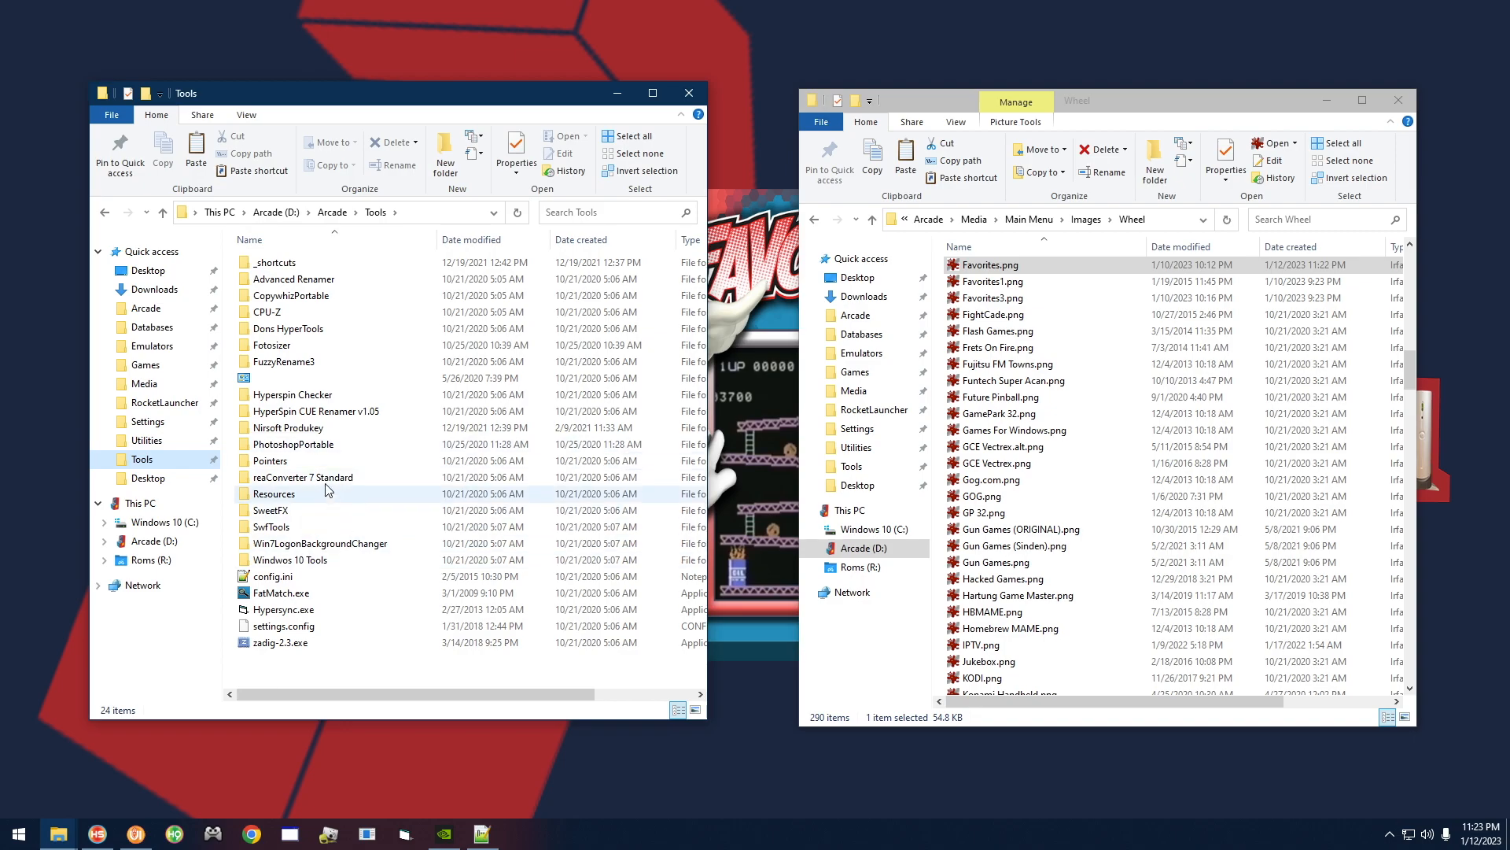
double_click(296, 398)
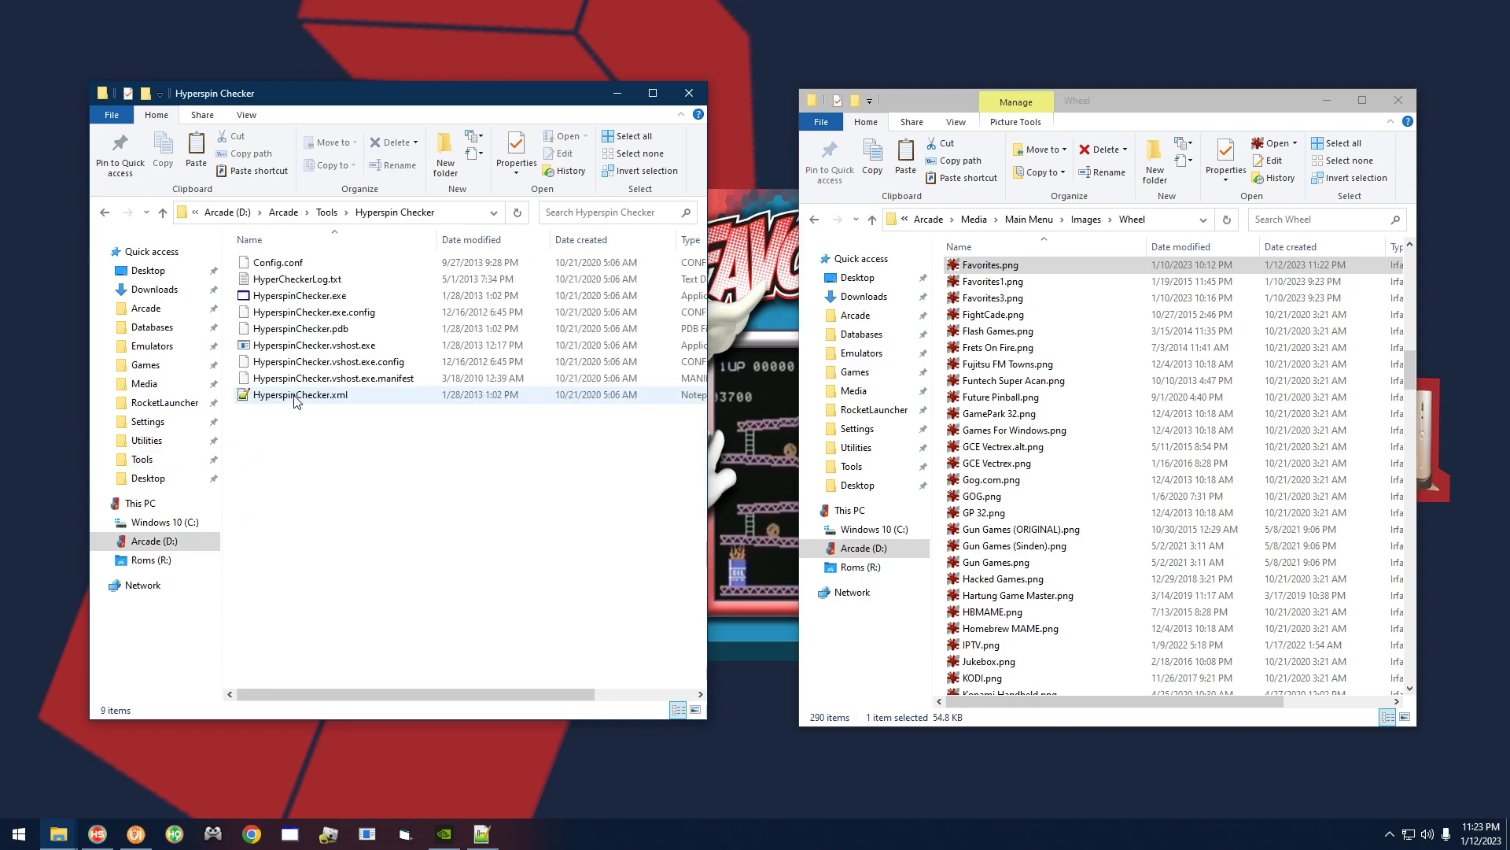
double_click(288, 297)
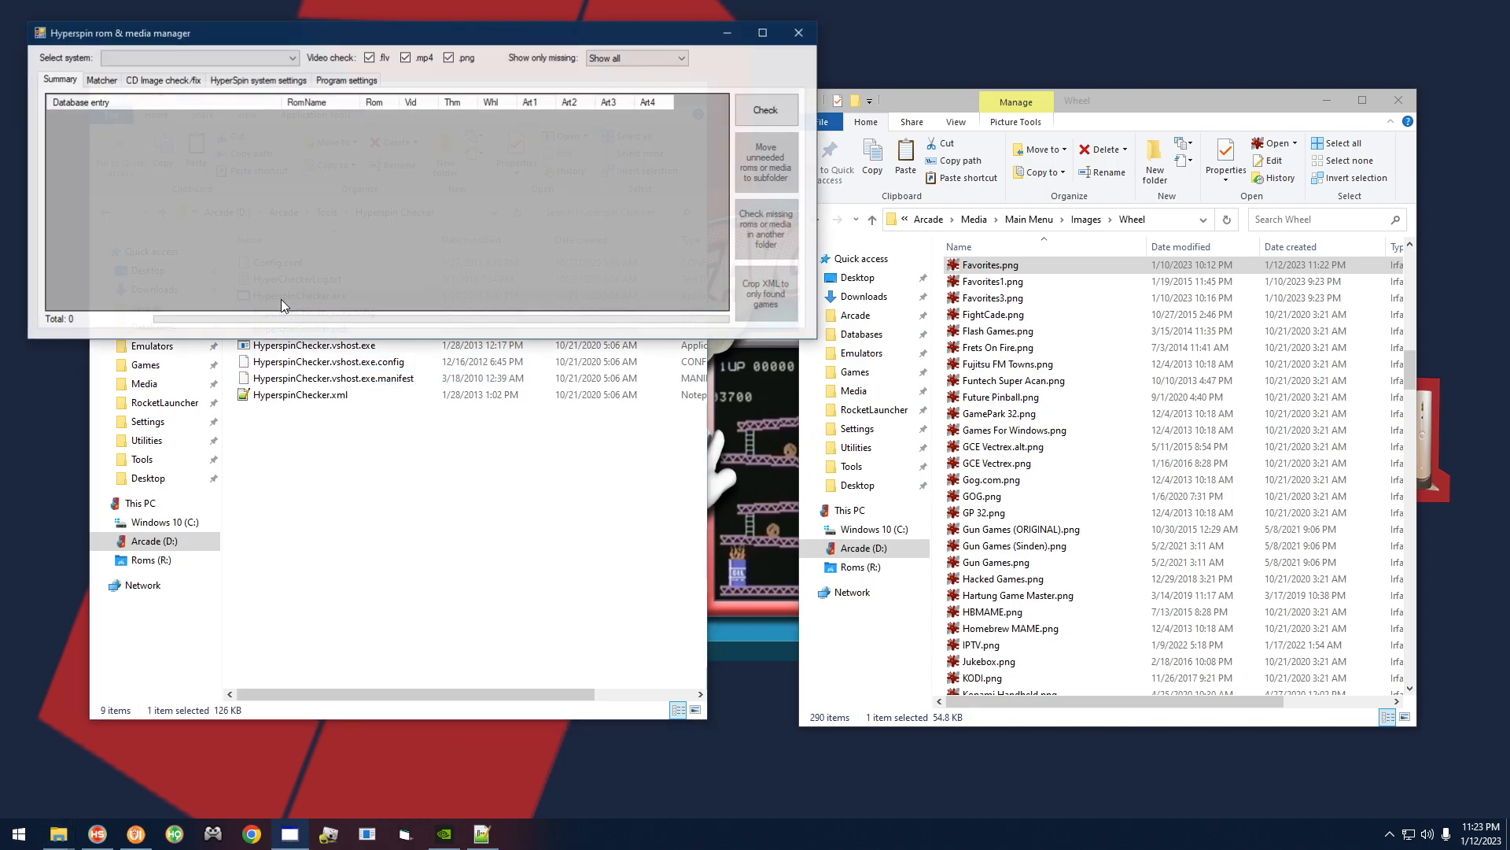
left_click(292, 59)
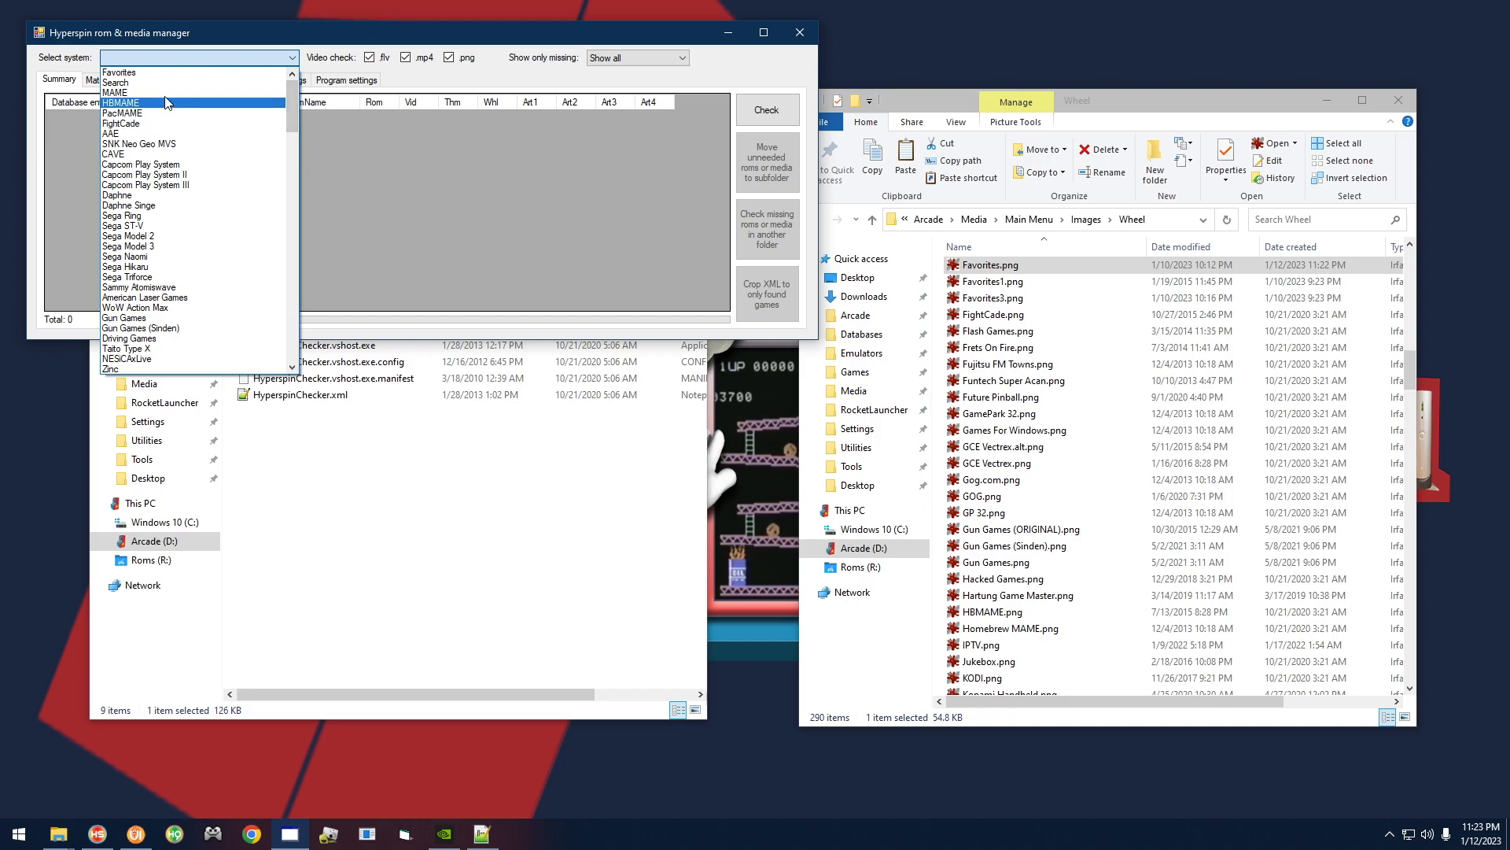
left_click(146, 73)
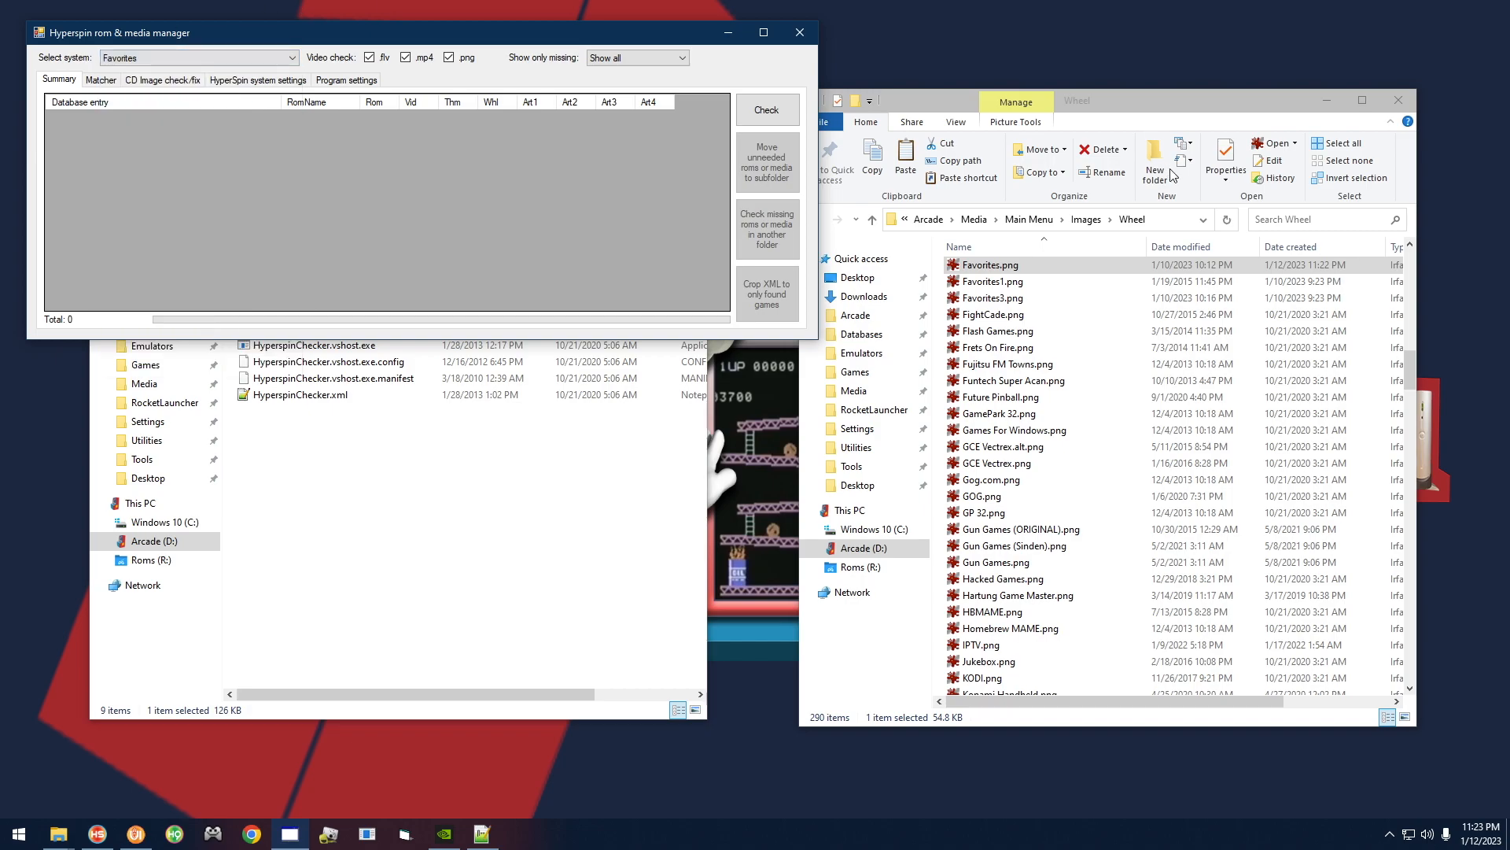
left_click(741, 111)
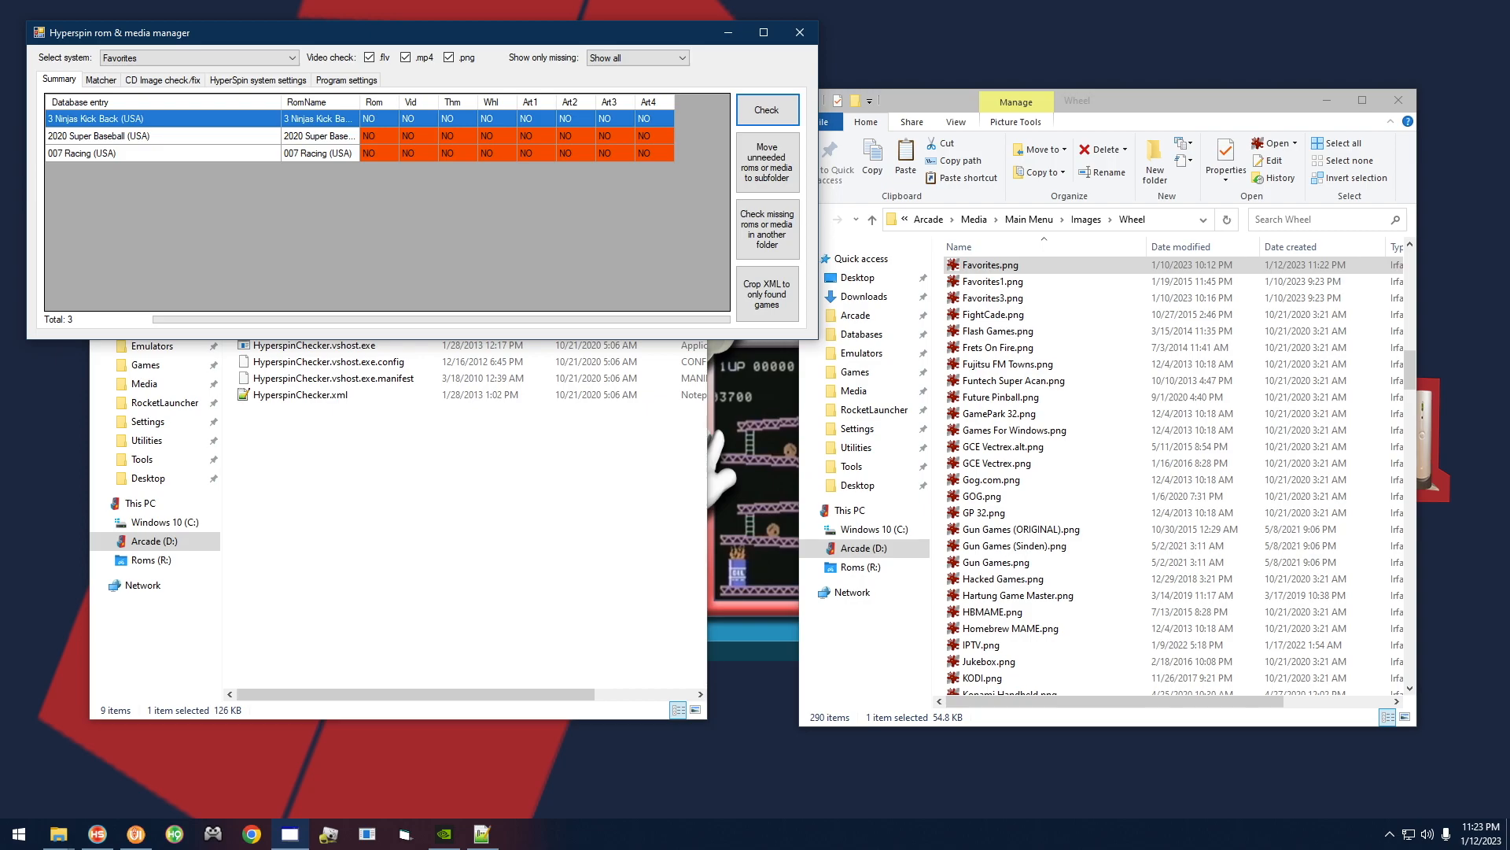
Switch to HyperSpin, enter the Favorites wheel to view its games, and return to the Hyperspin rom & media manager
left_click(754, 487)
key("Return")
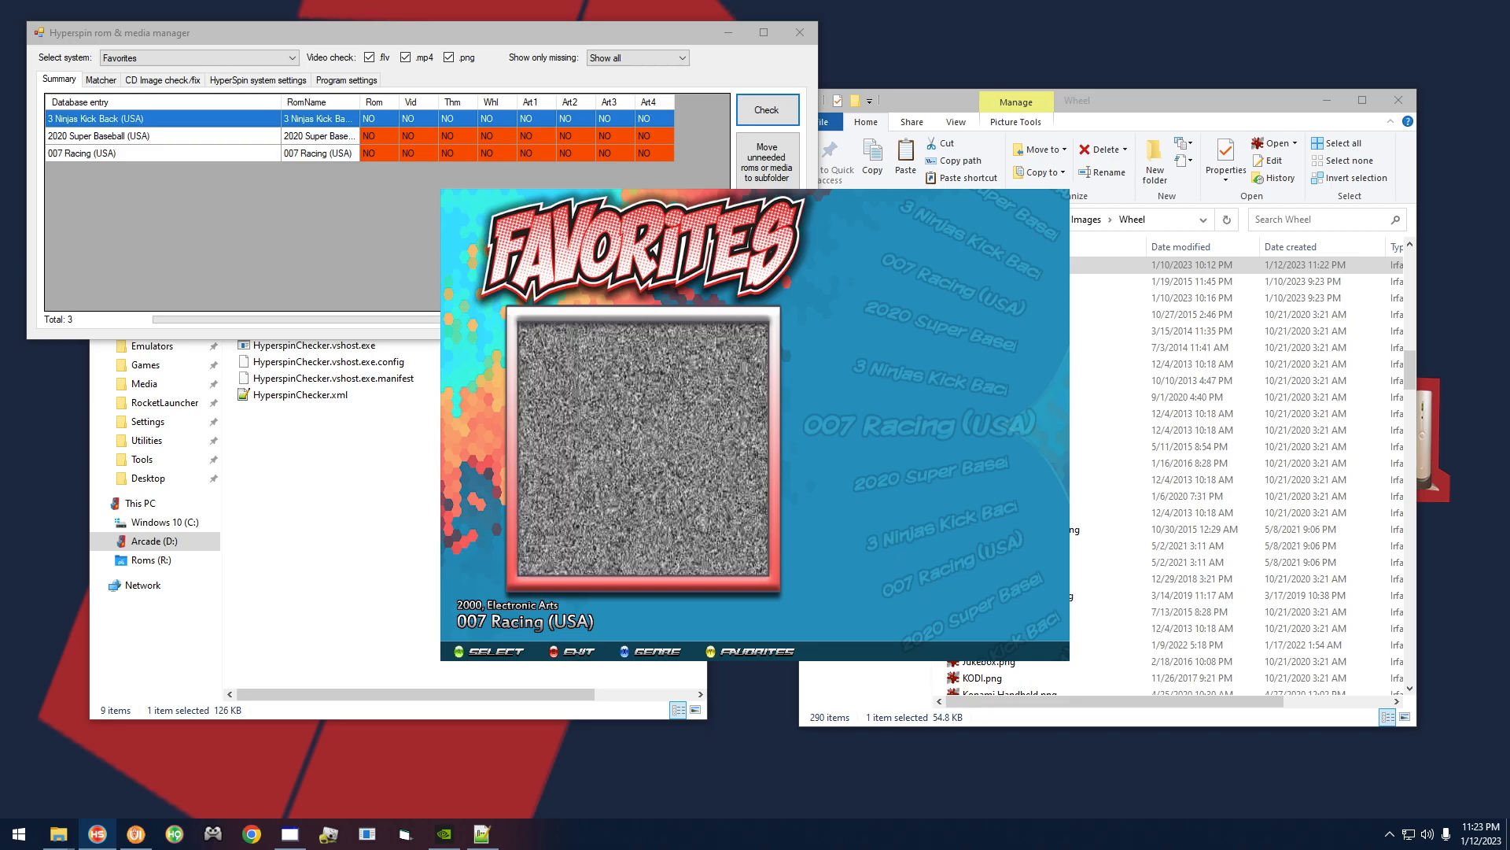
left_click_drag(303, 39, 291, 71)
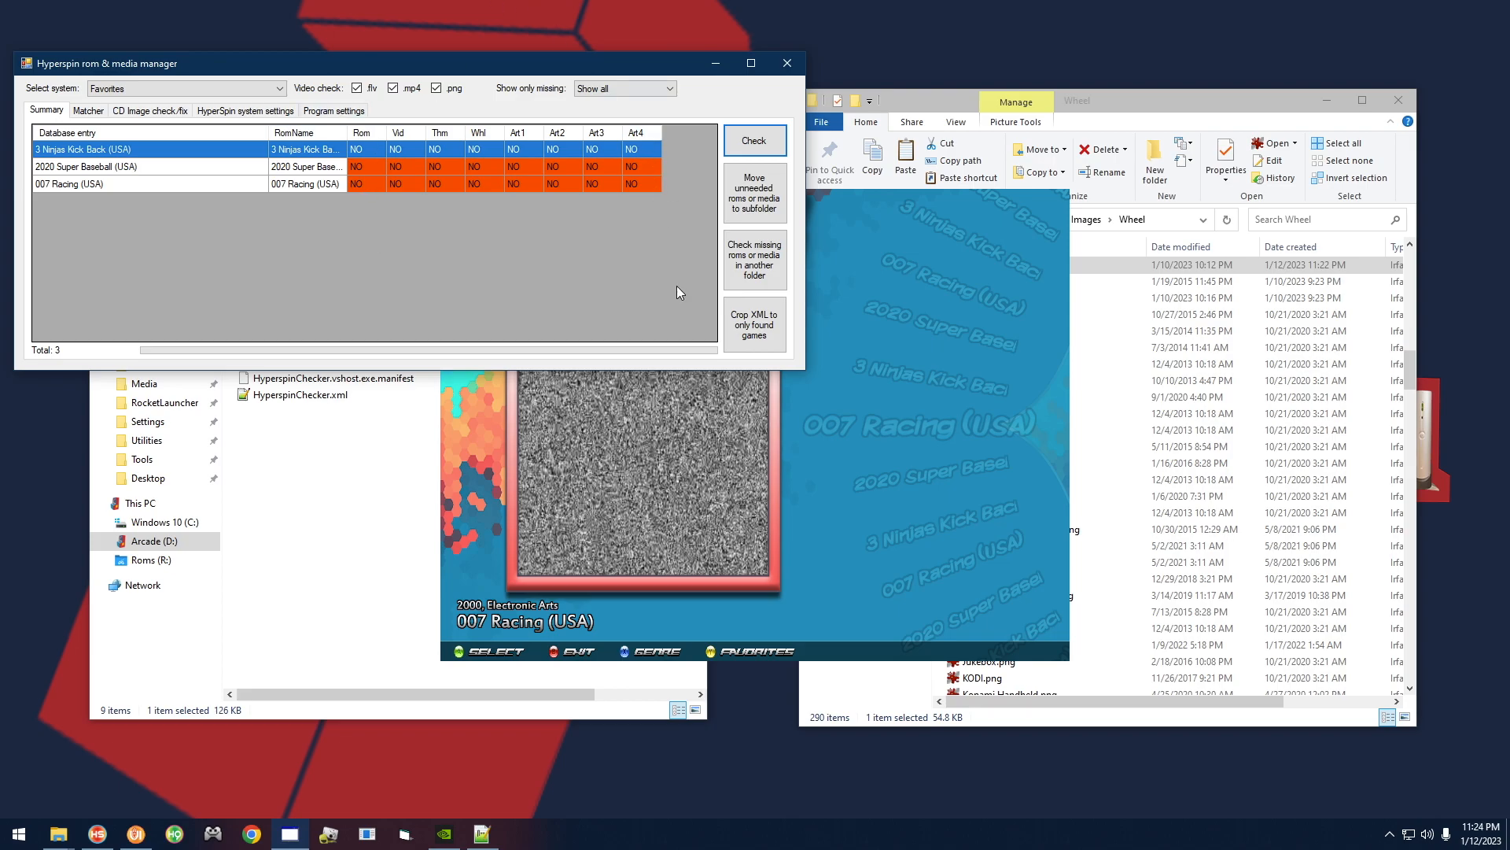
Open the search for Favorites' missing videos in another folder
left_click(756, 251)
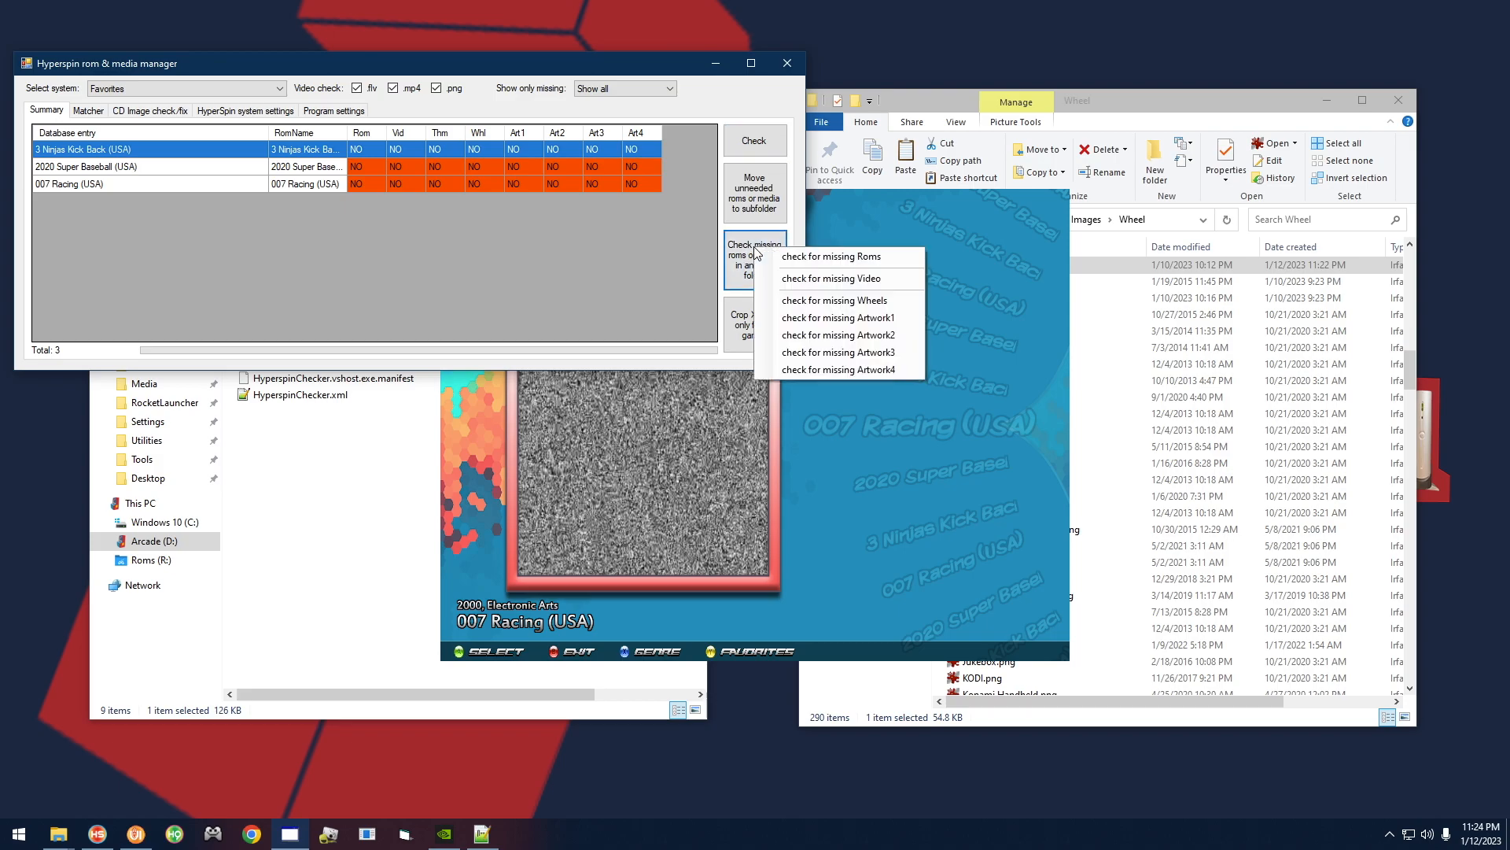
left_click(826, 279)
left_click(430, 116)
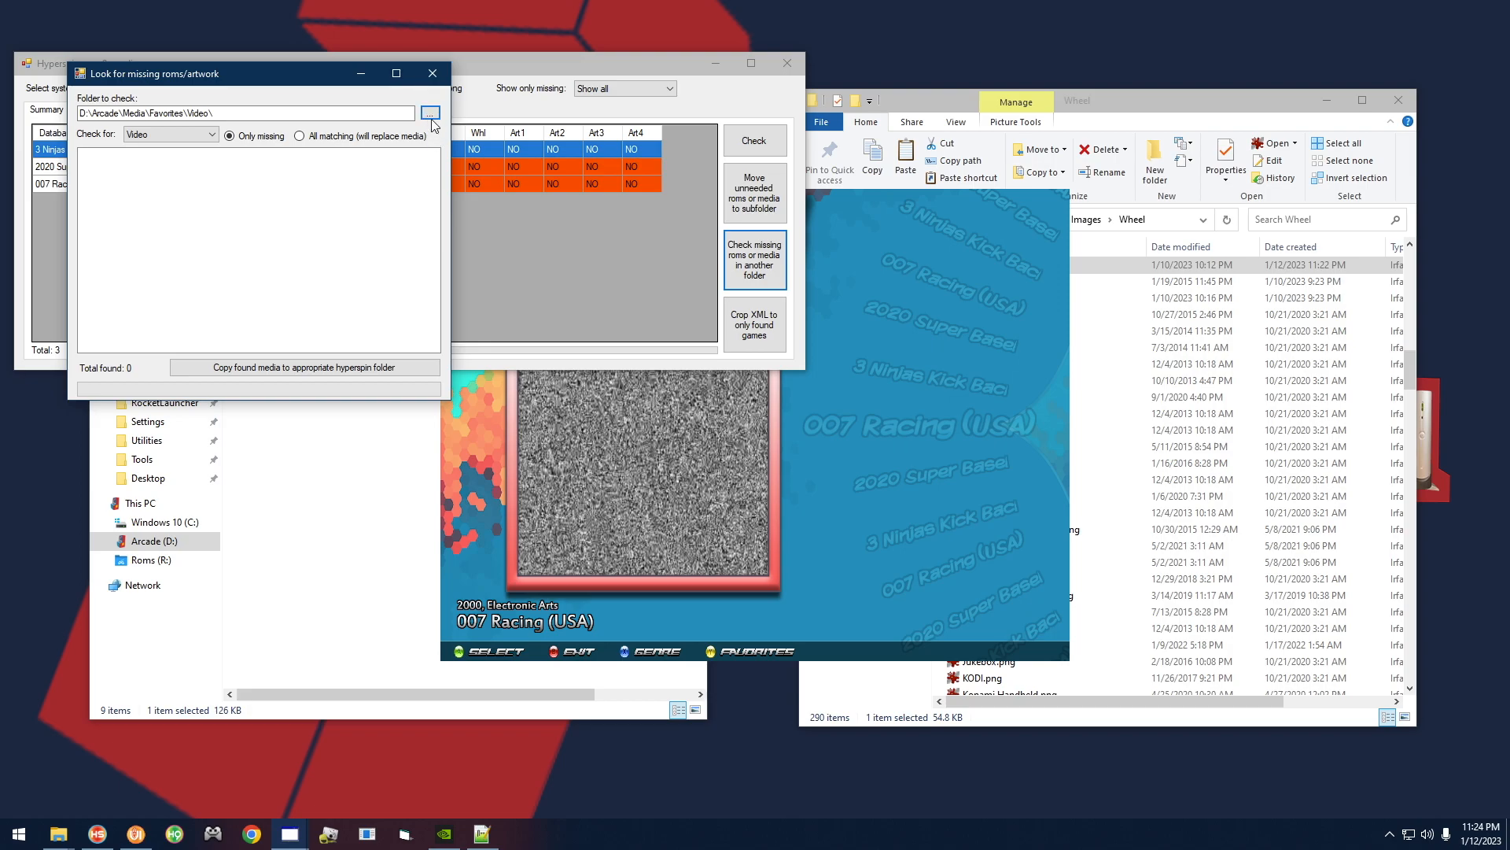
In File Explorer, open the Video folder of Super Nintendo Entertainment System inside Media
left_click(1189, 104)
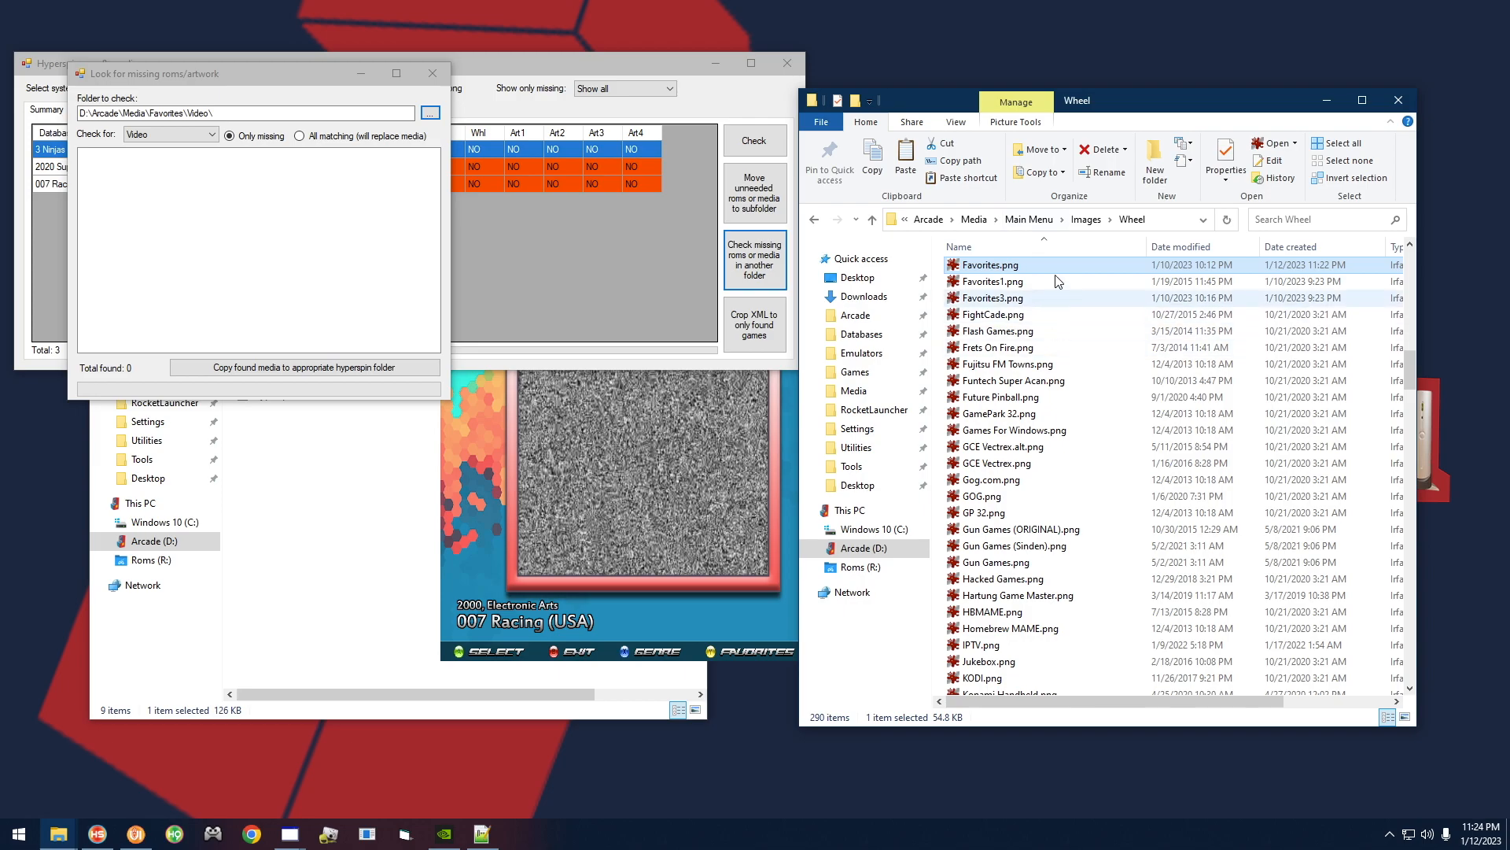
left_click(974, 220)
left_click(995, 372)
scroll(1023, 472, "down", 20)
left_click(1083, 520)
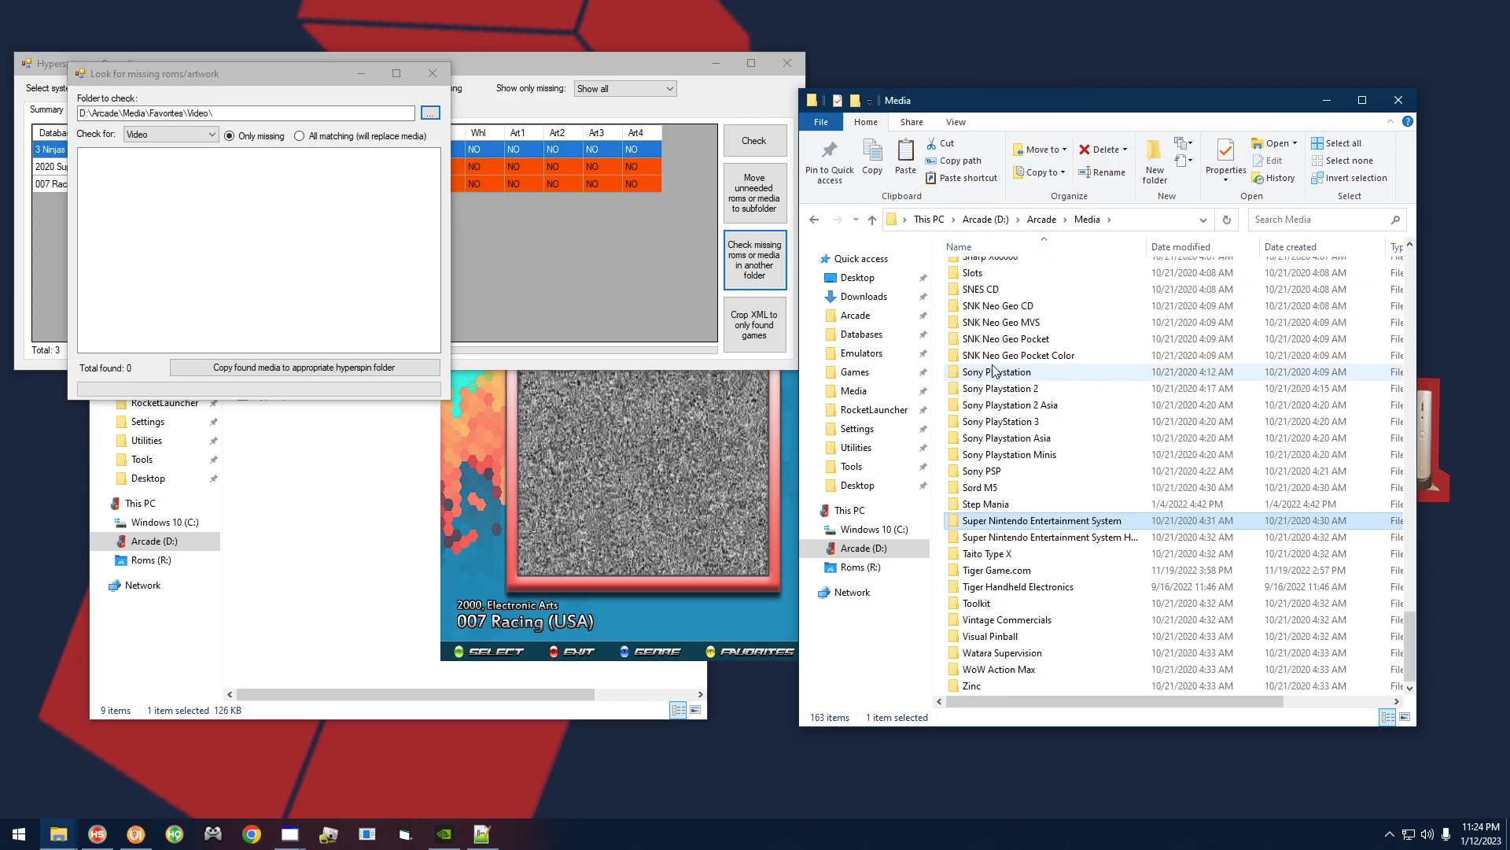
double_click(1083, 523)
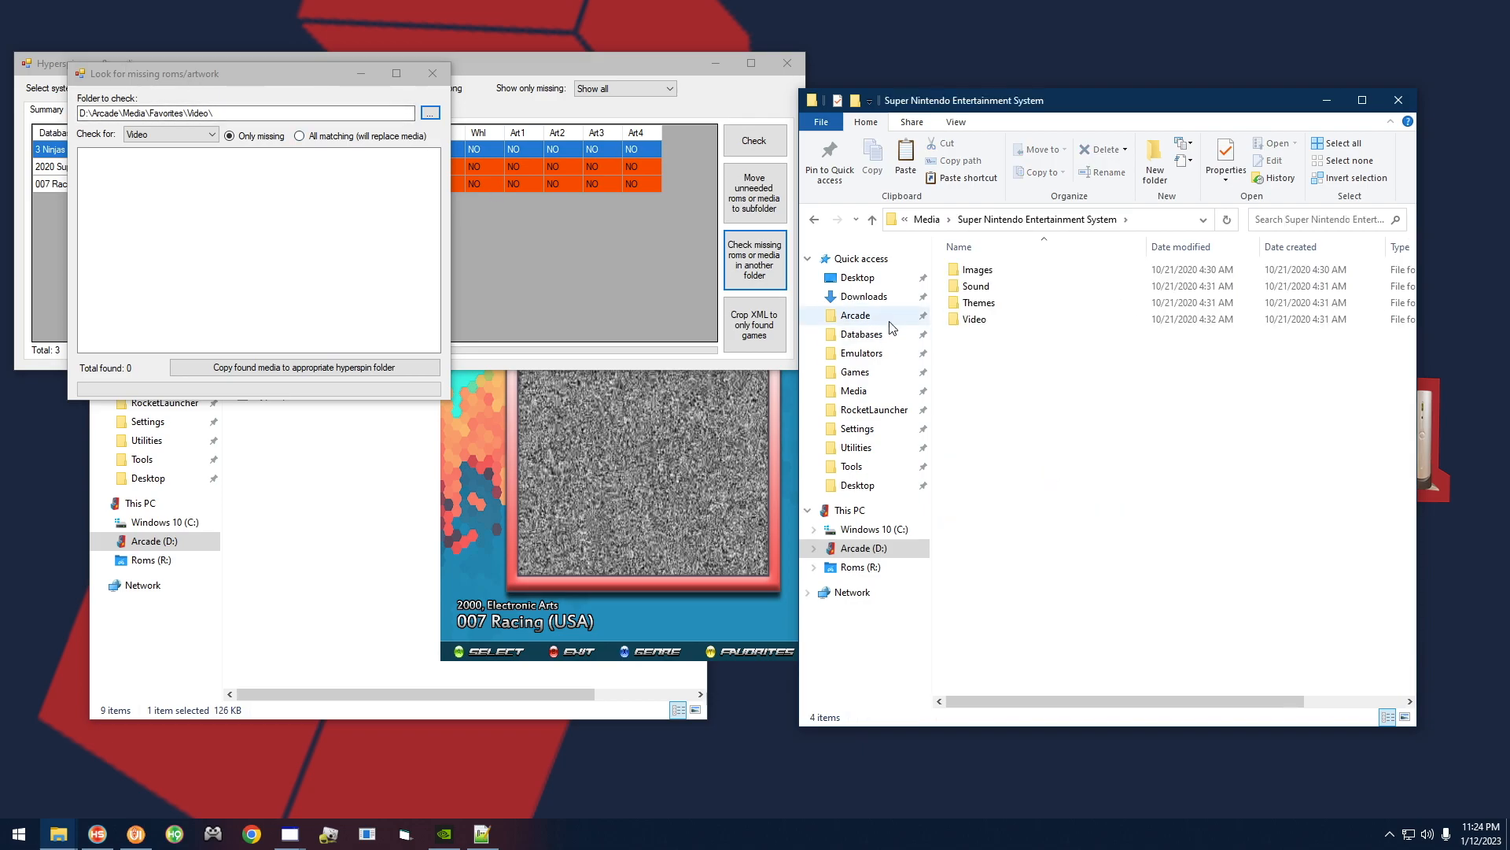
double_click(976, 320)
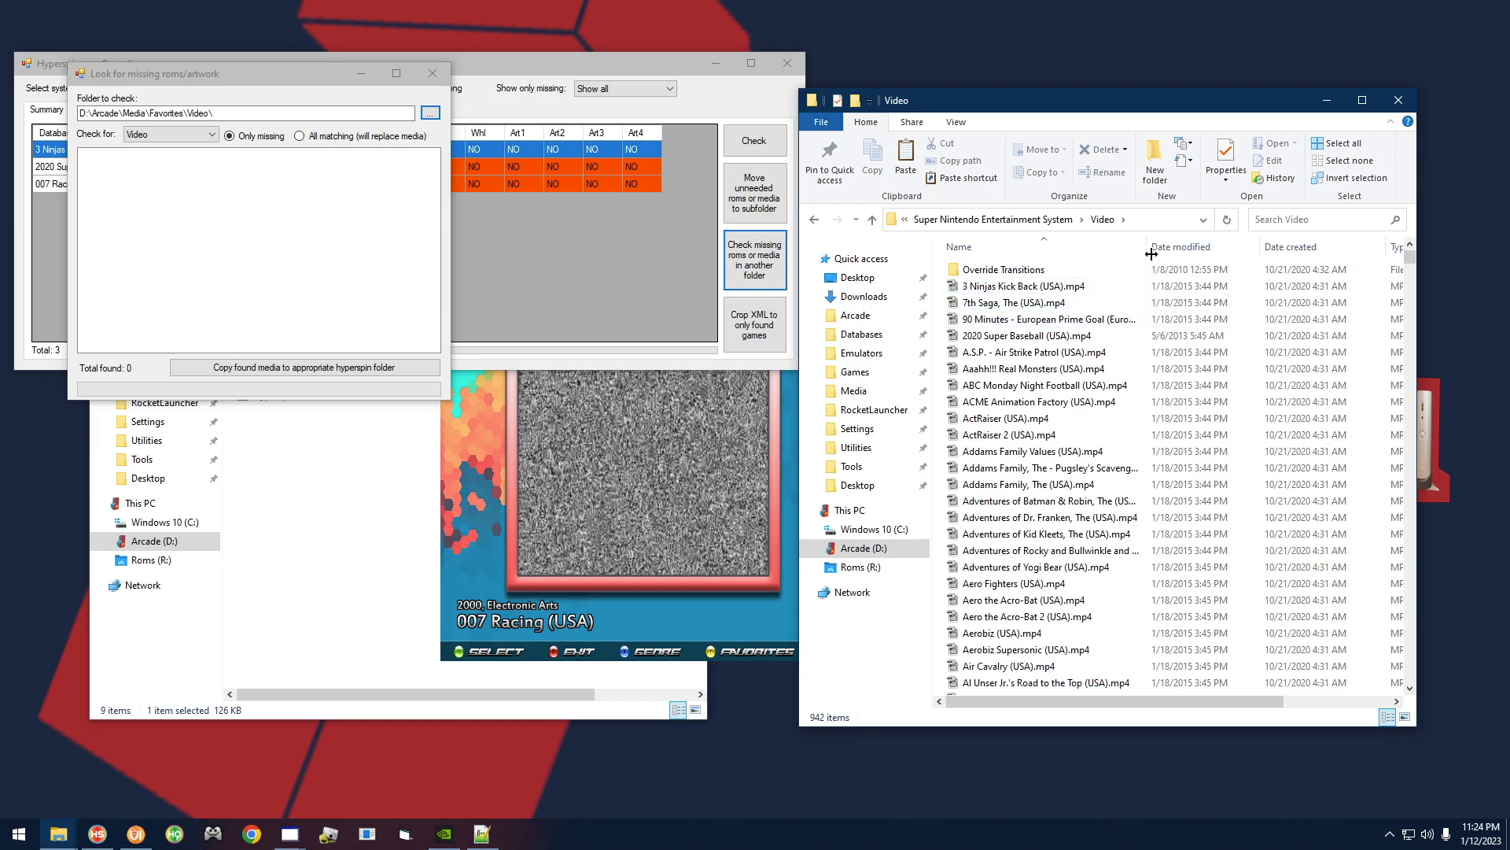
Set the folder to check to D:\Arcade\Media\Super Nintendo Entertainment System\Video and copy the found videos to the Favorites media folder
left_click(1150, 221)
right_click(1024, 220)
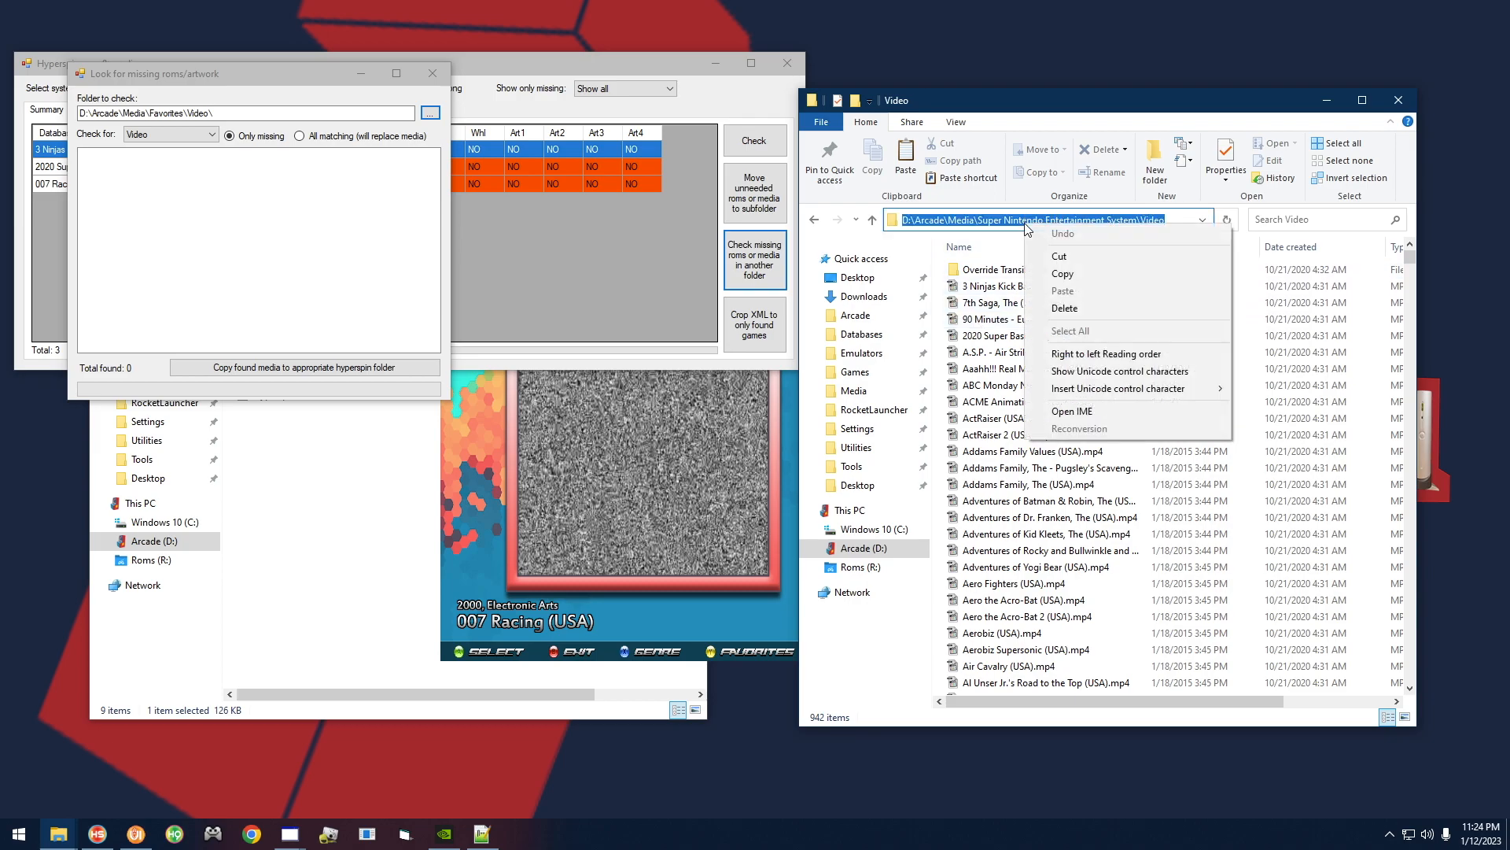
left_click(1084, 275)
double_click(175, 113)
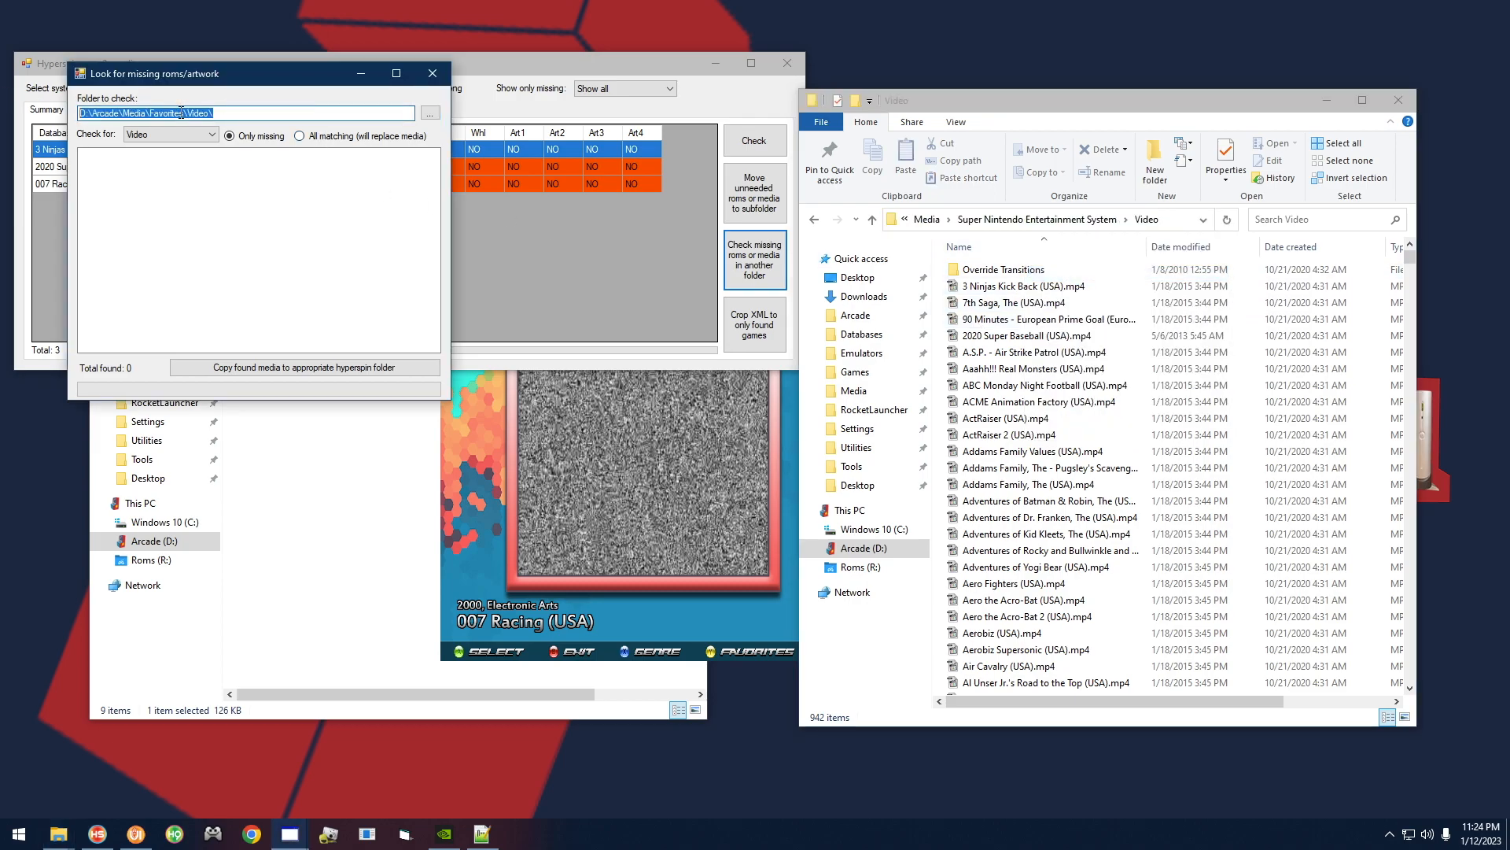
right_click(180, 112)
left_click(239, 178)
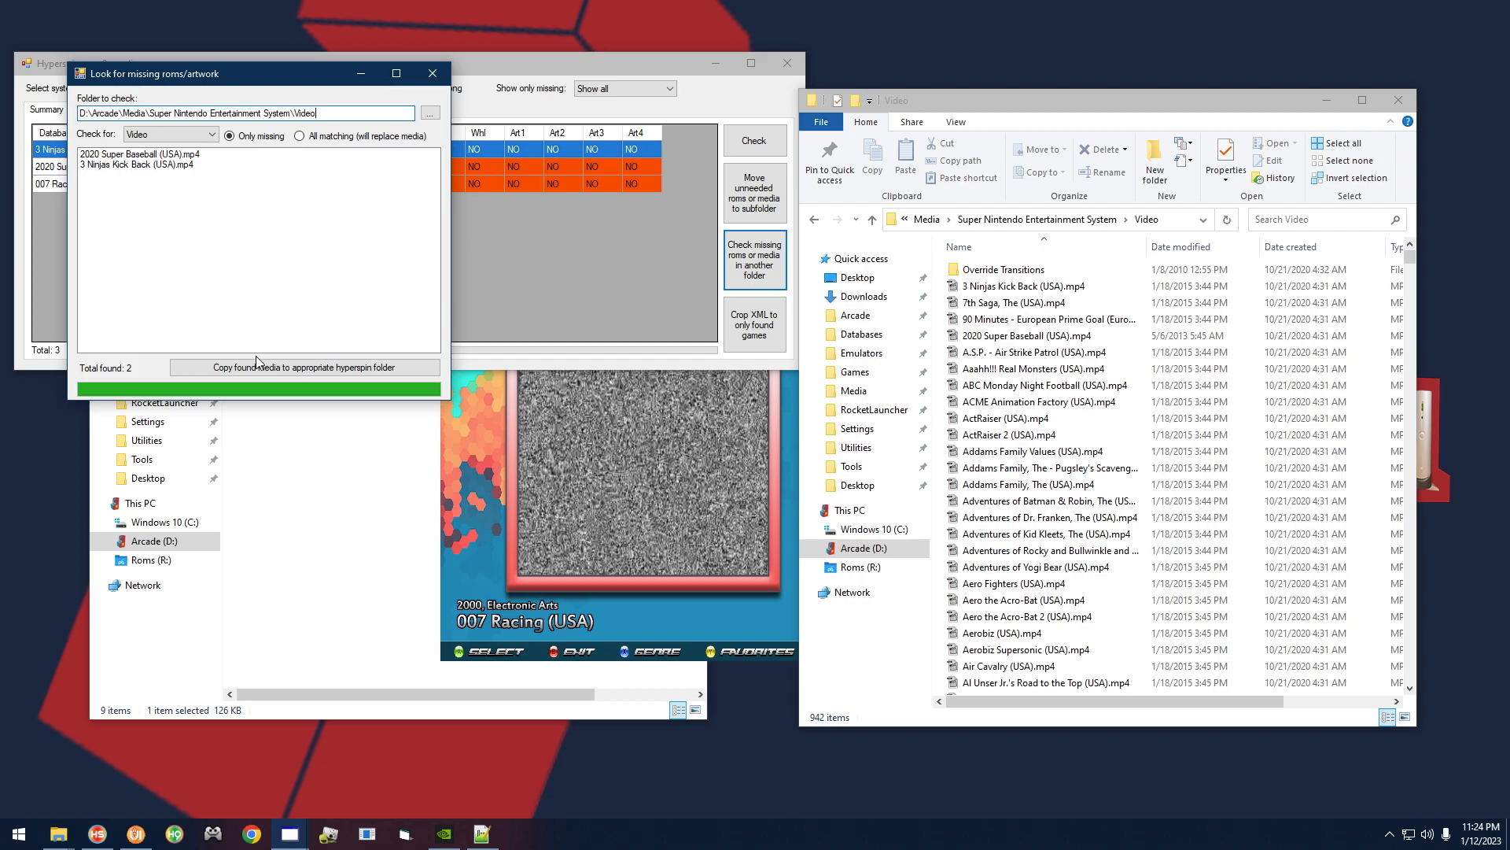
left_click(301, 370)
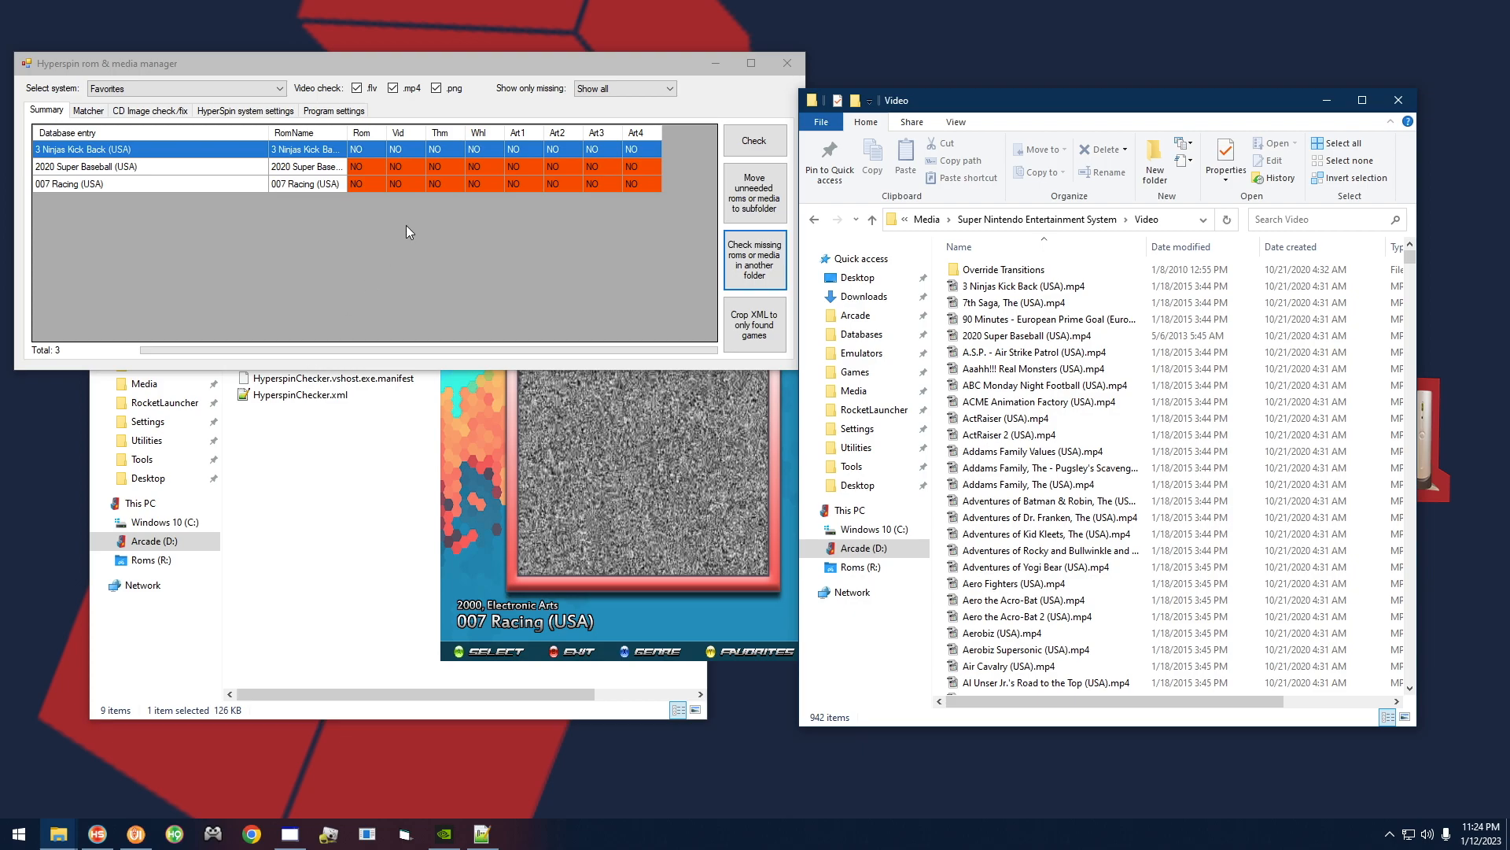
Open the search for missing wheels and browse File Explorer to Super Nintendo Entertainment System's Images\Wheel folder
left_click(754, 250)
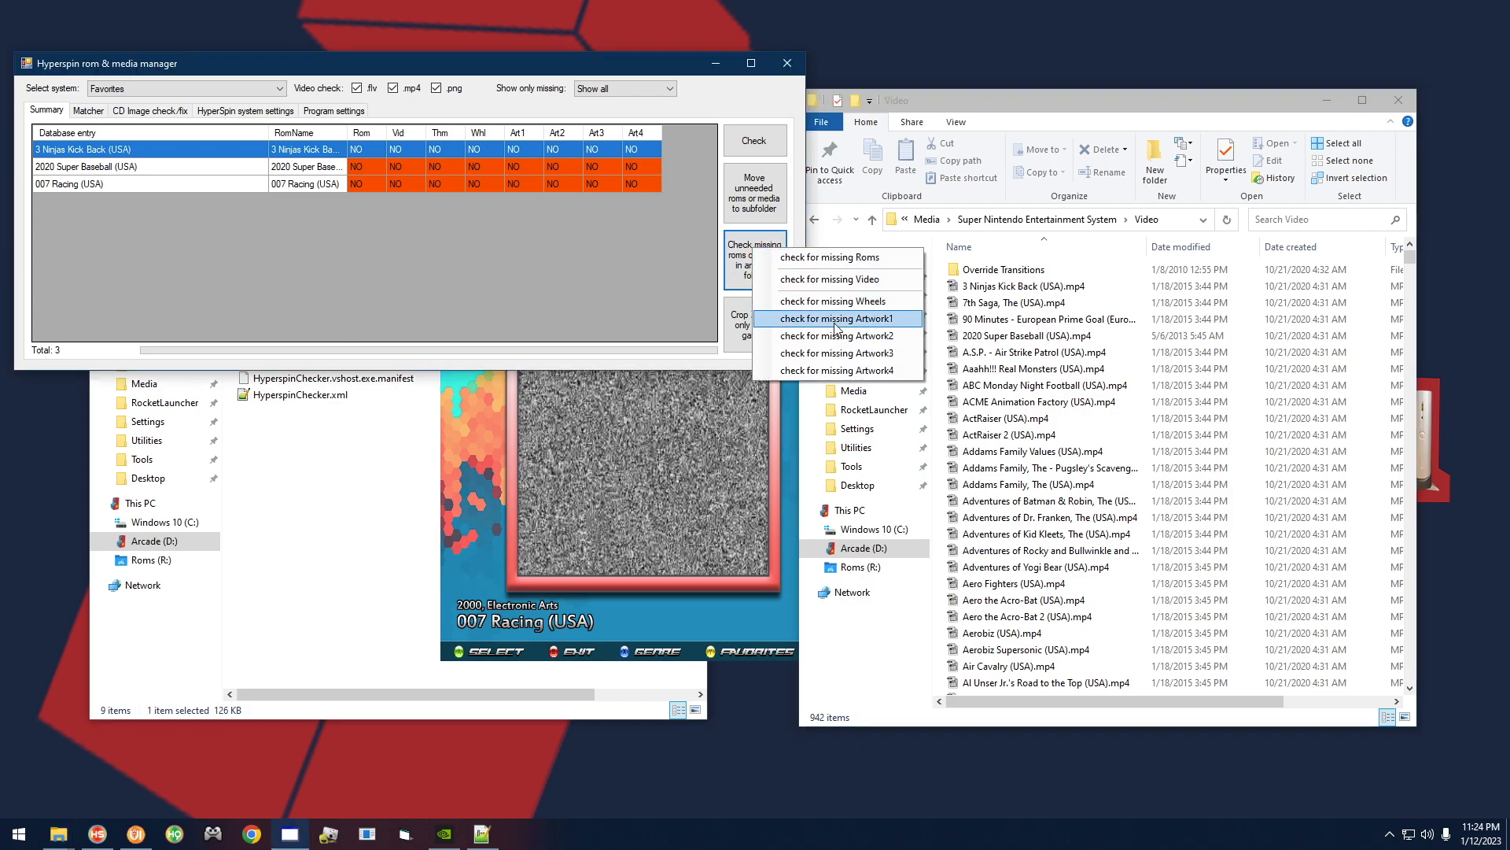
left_click(845, 302)
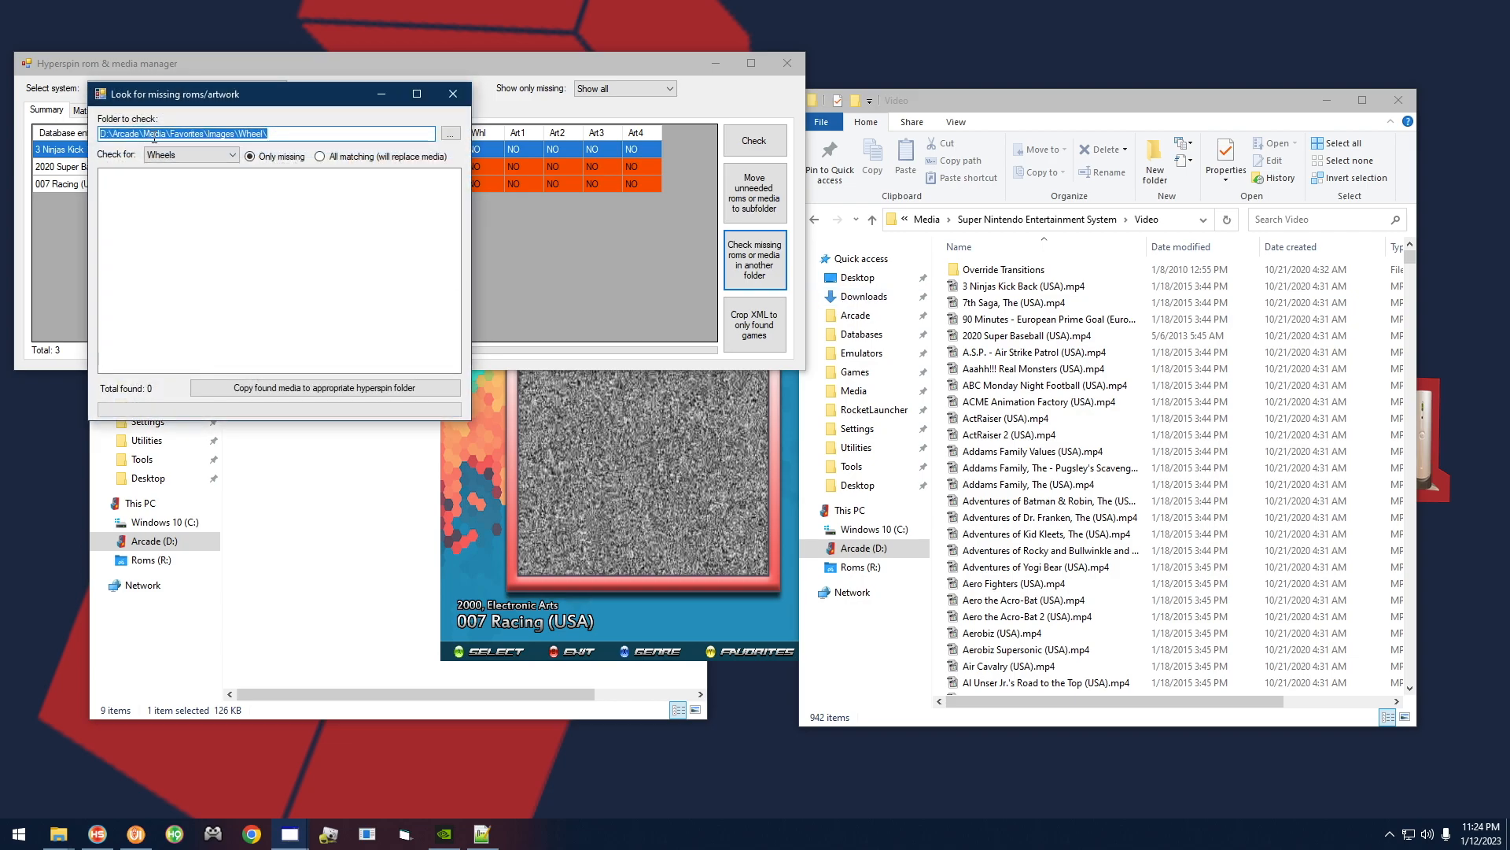
left_click(1081, 225)
left_click(1081, 225)
double_click(982, 270)
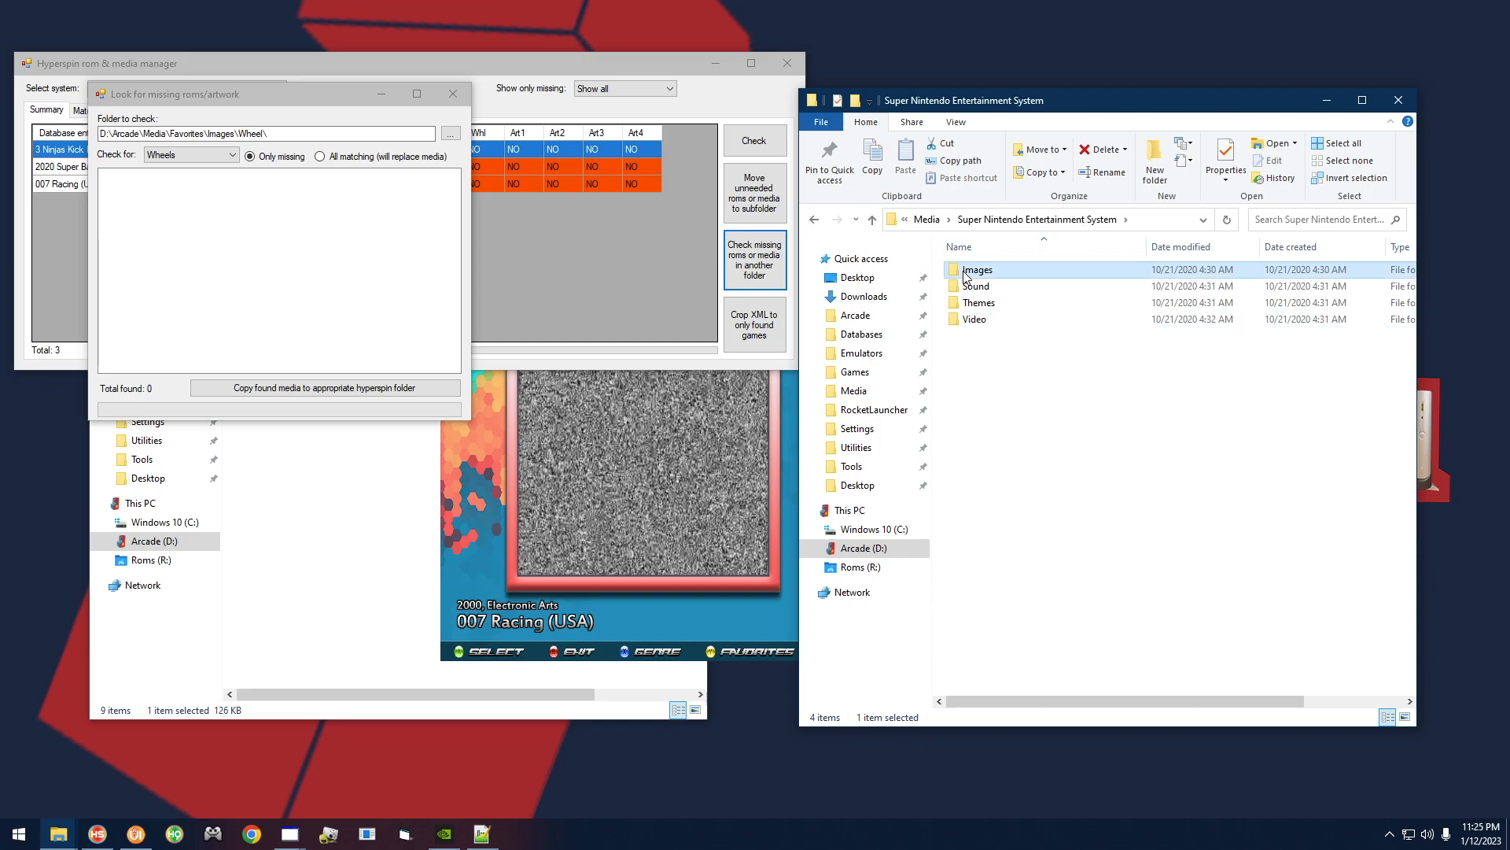
double_click(979, 436)
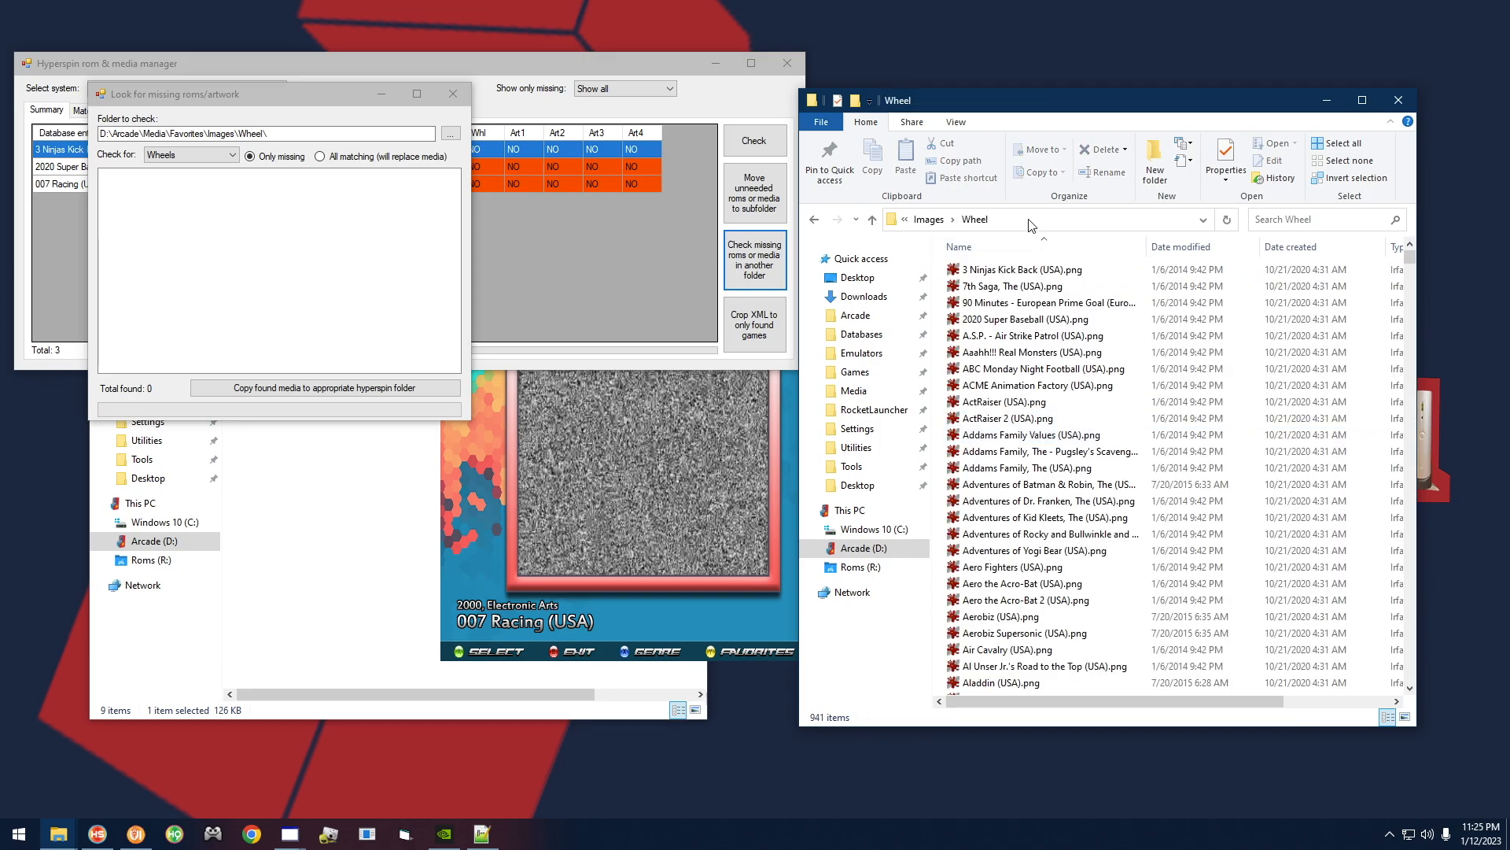
Set the folder to check to D:\Arcade\Media\Super Nintendo Entertainment System\Images\Wheel and copy the found wheels to the Favorites media folder
left_click(1029, 221)
right_click(999, 227)
left_click(1073, 273)
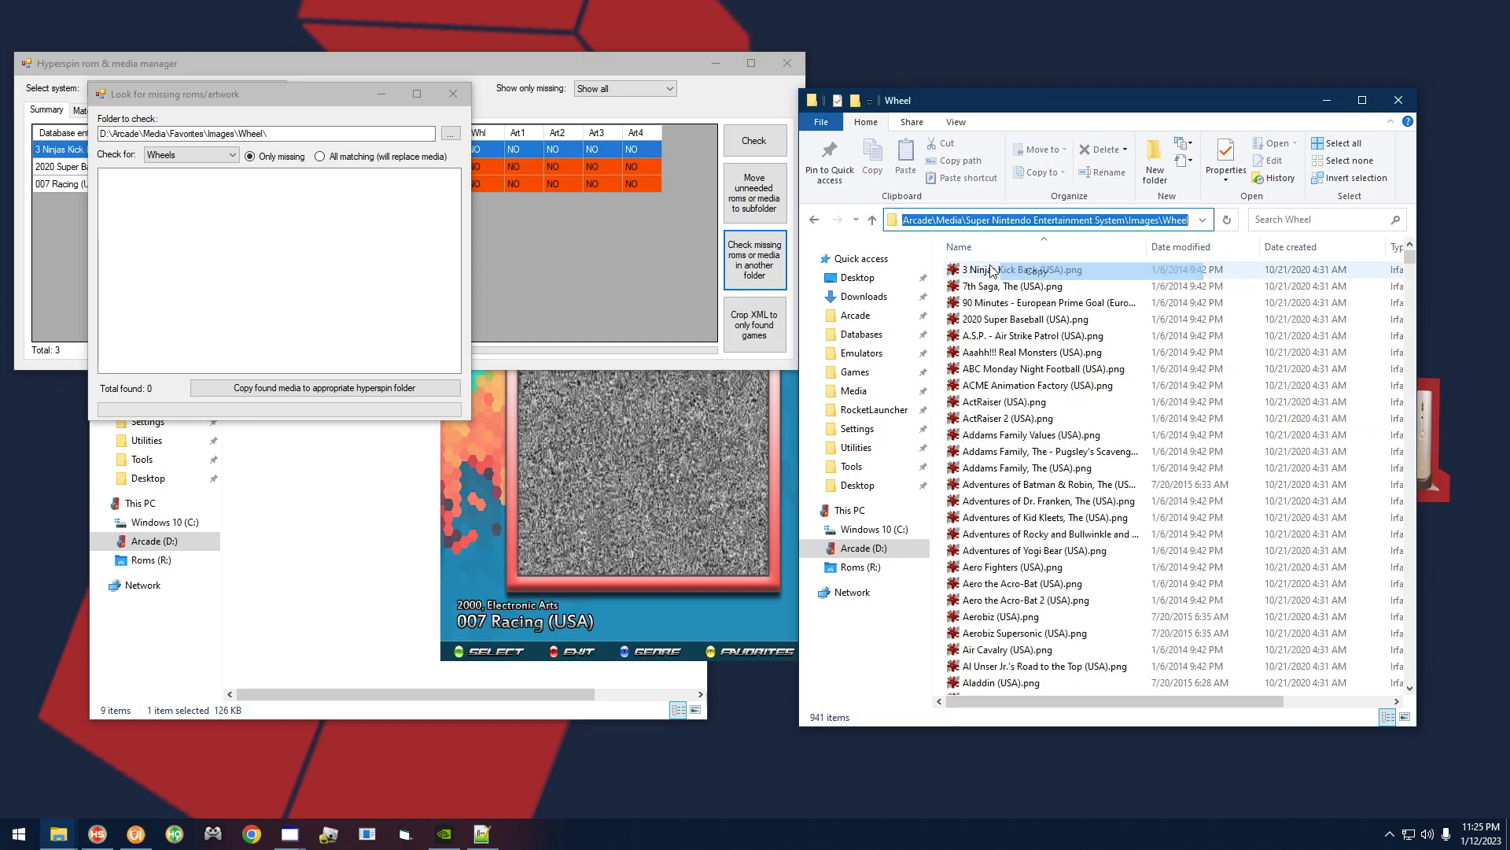
left_click(306, 134)
right_click(189, 134)
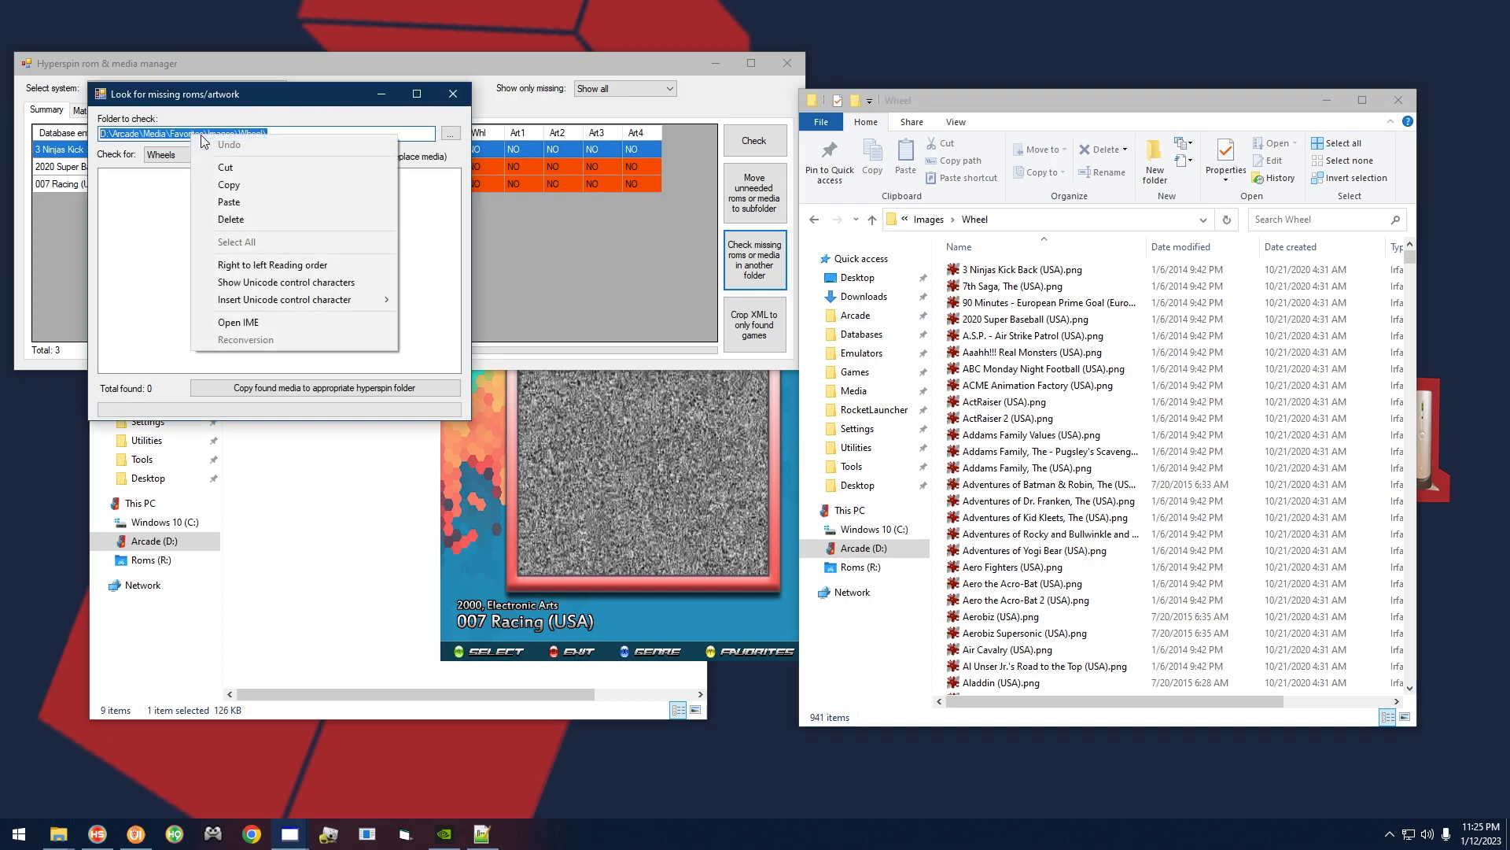
left_click(254, 198)
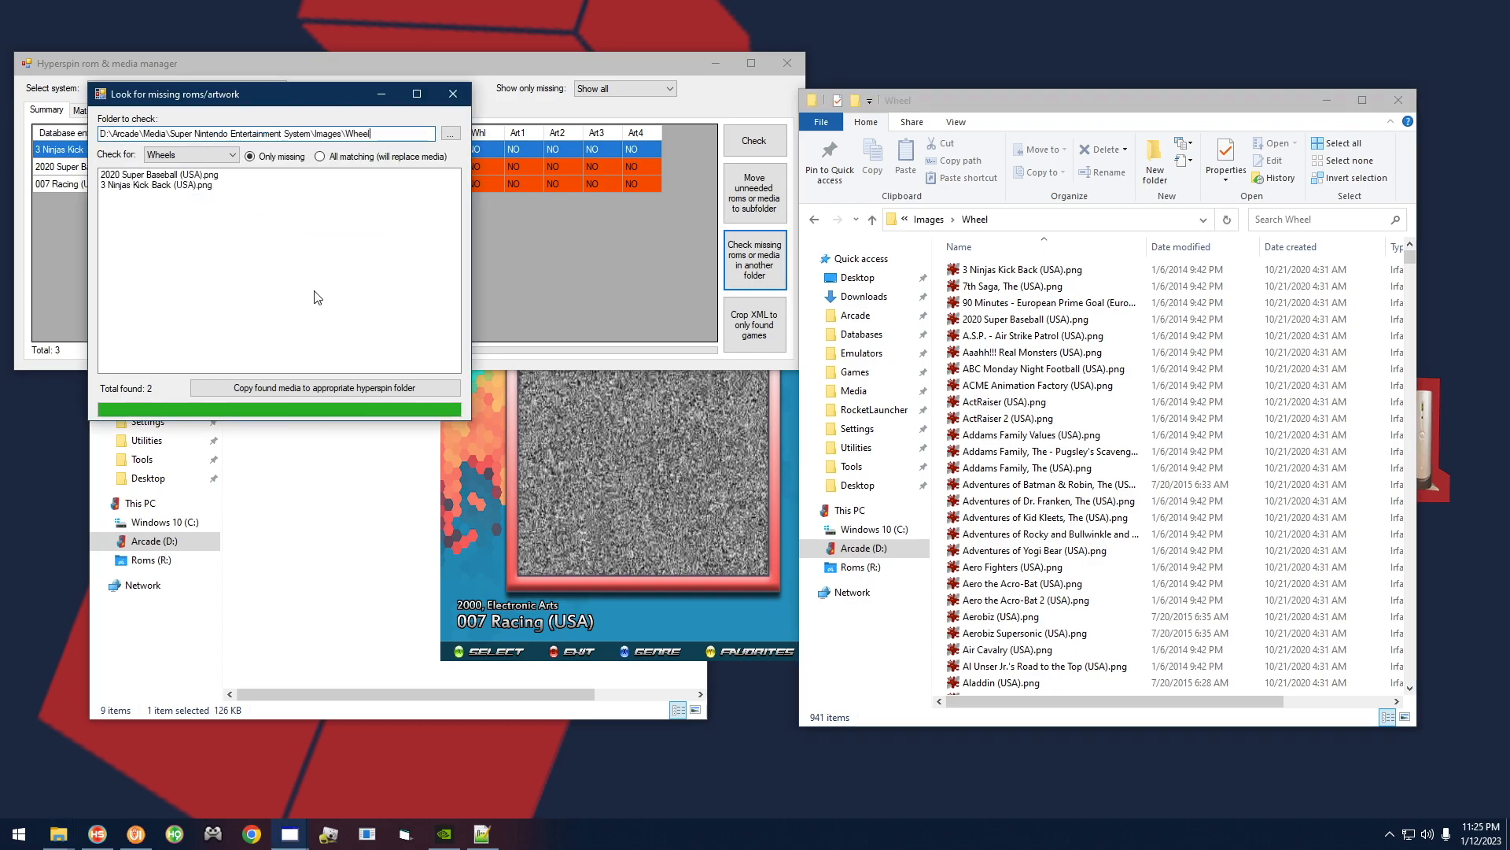
left_click(288, 390)
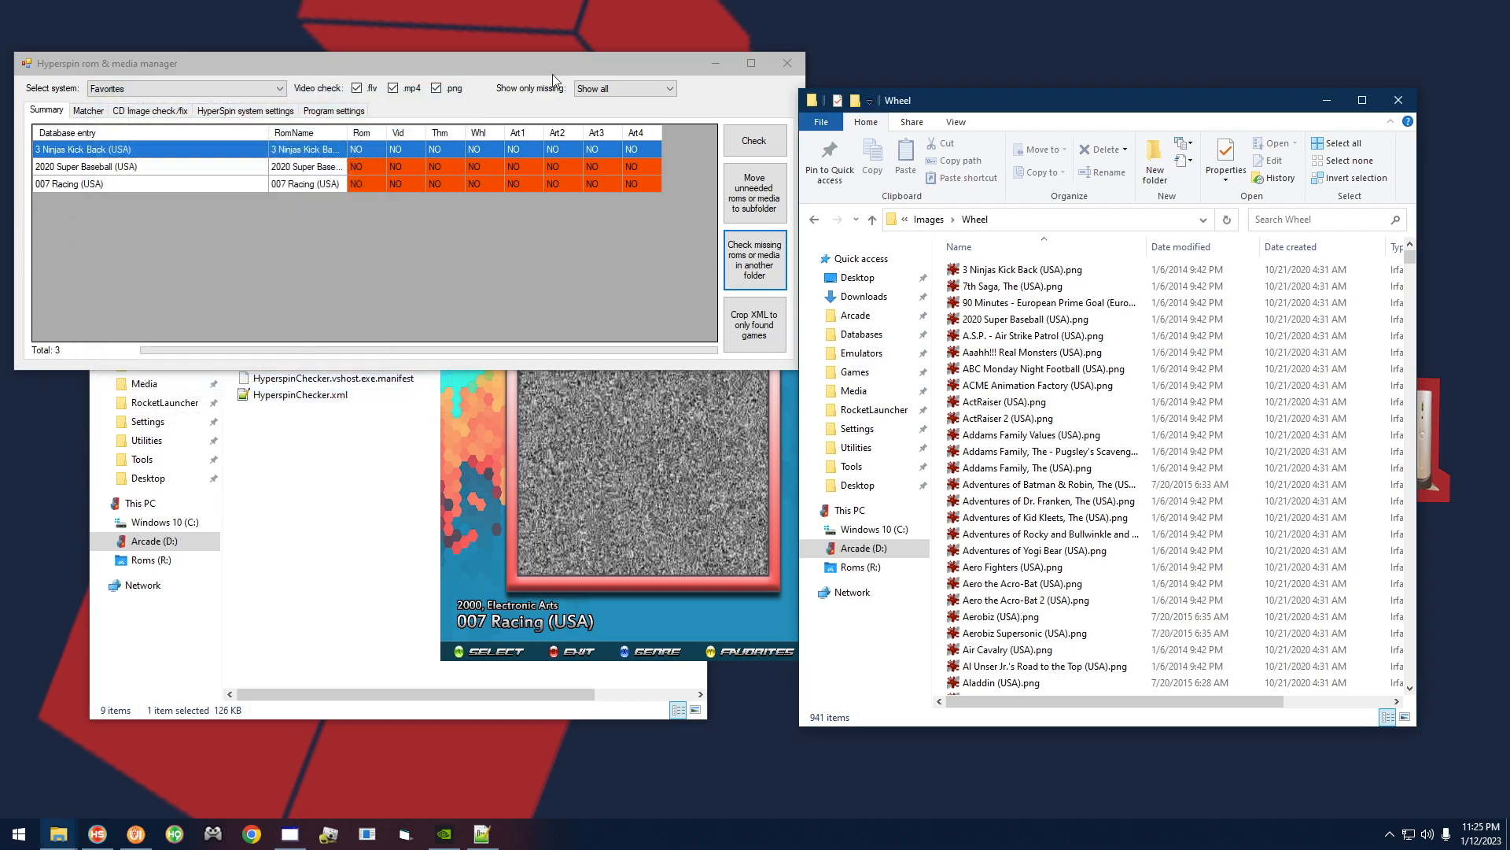
Open the missing media search again and set it to check for Themes
left_click(760, 272)
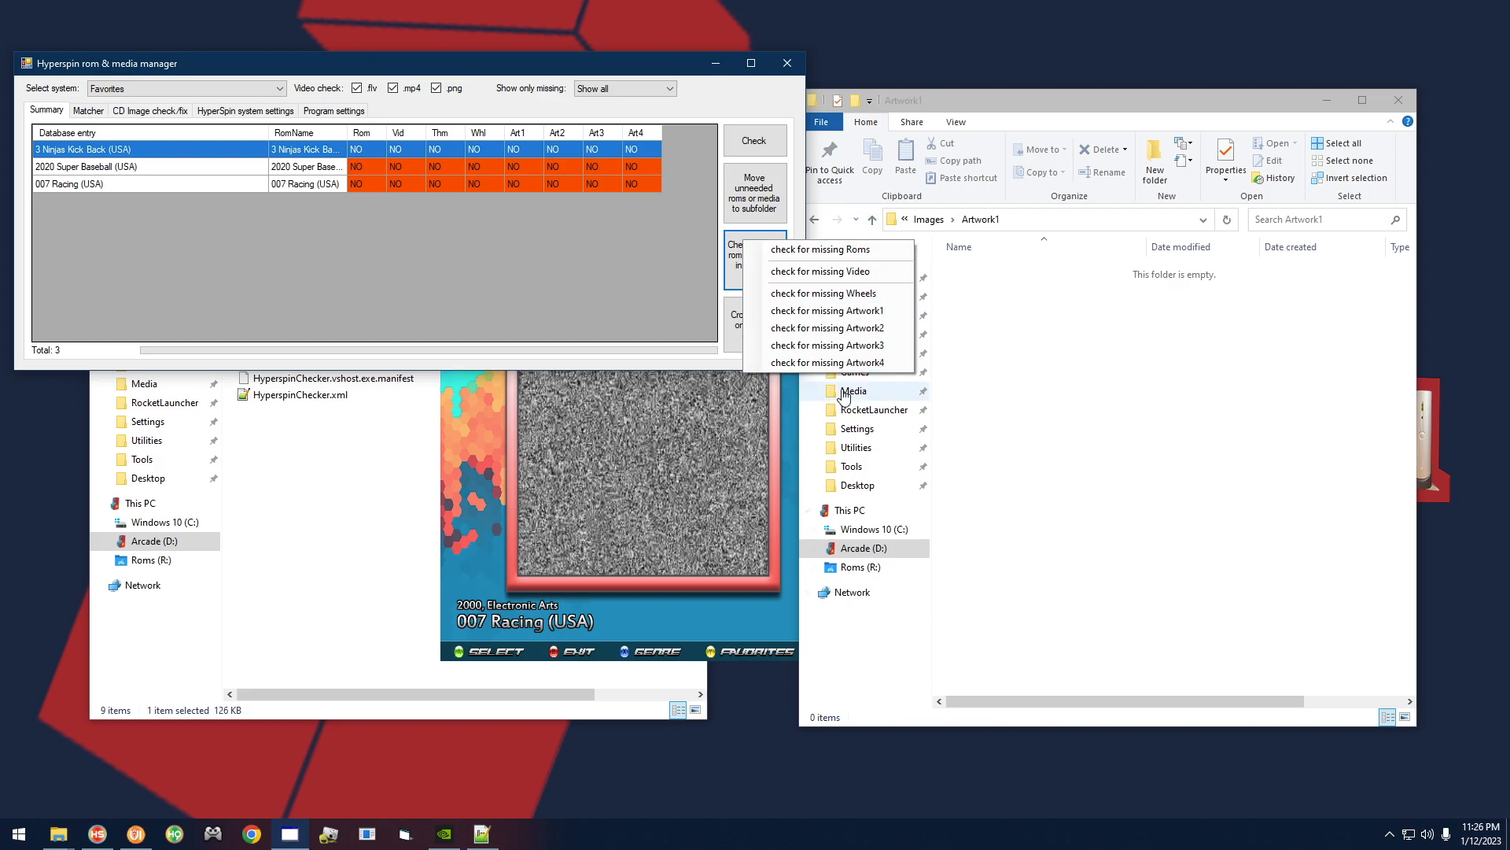
left_click(823, 293)
left_click(224, 195)
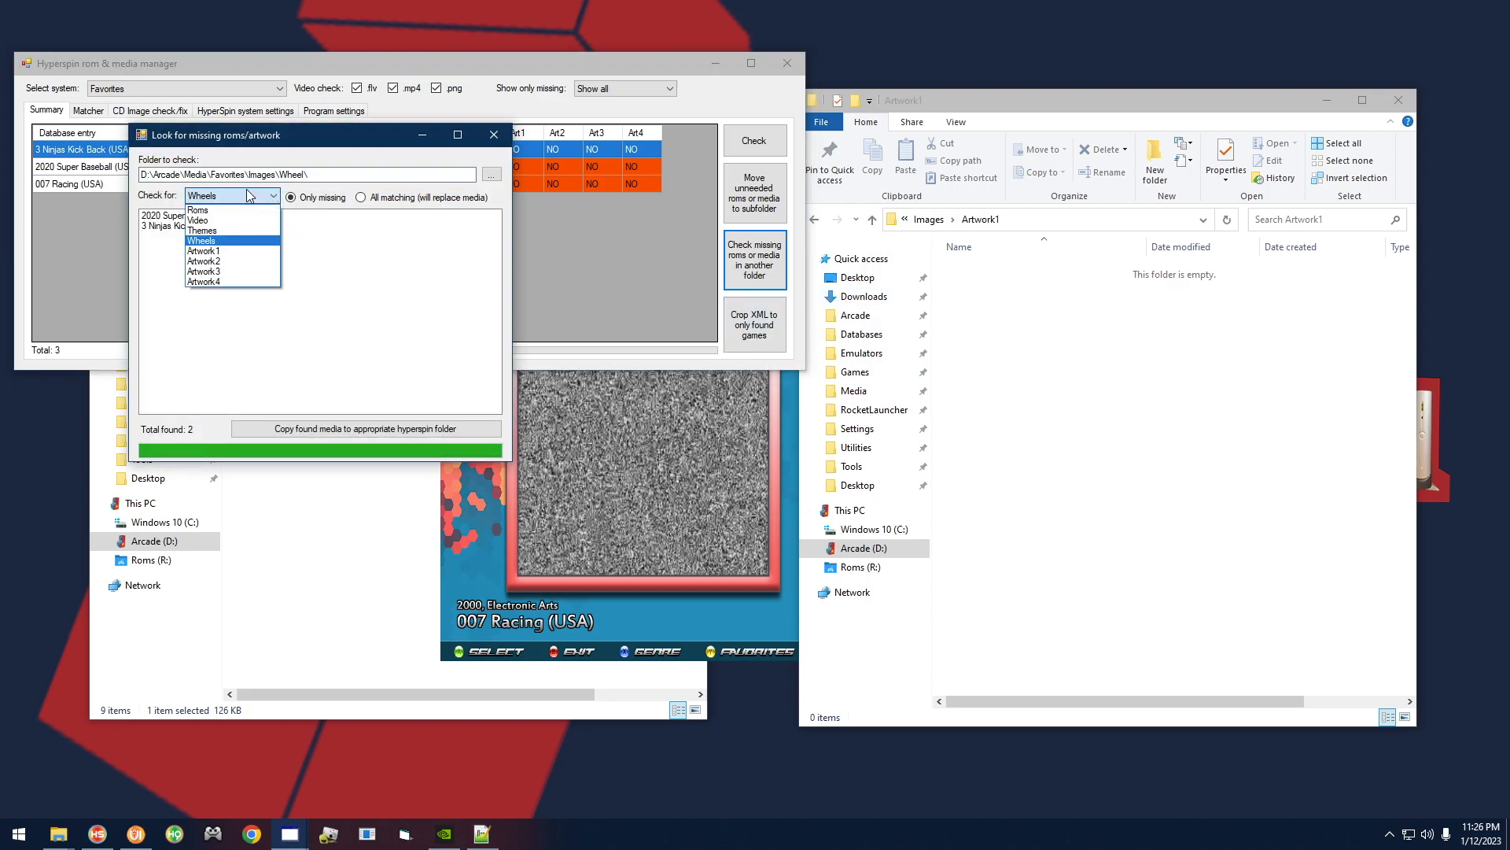
left_click(223, 231)
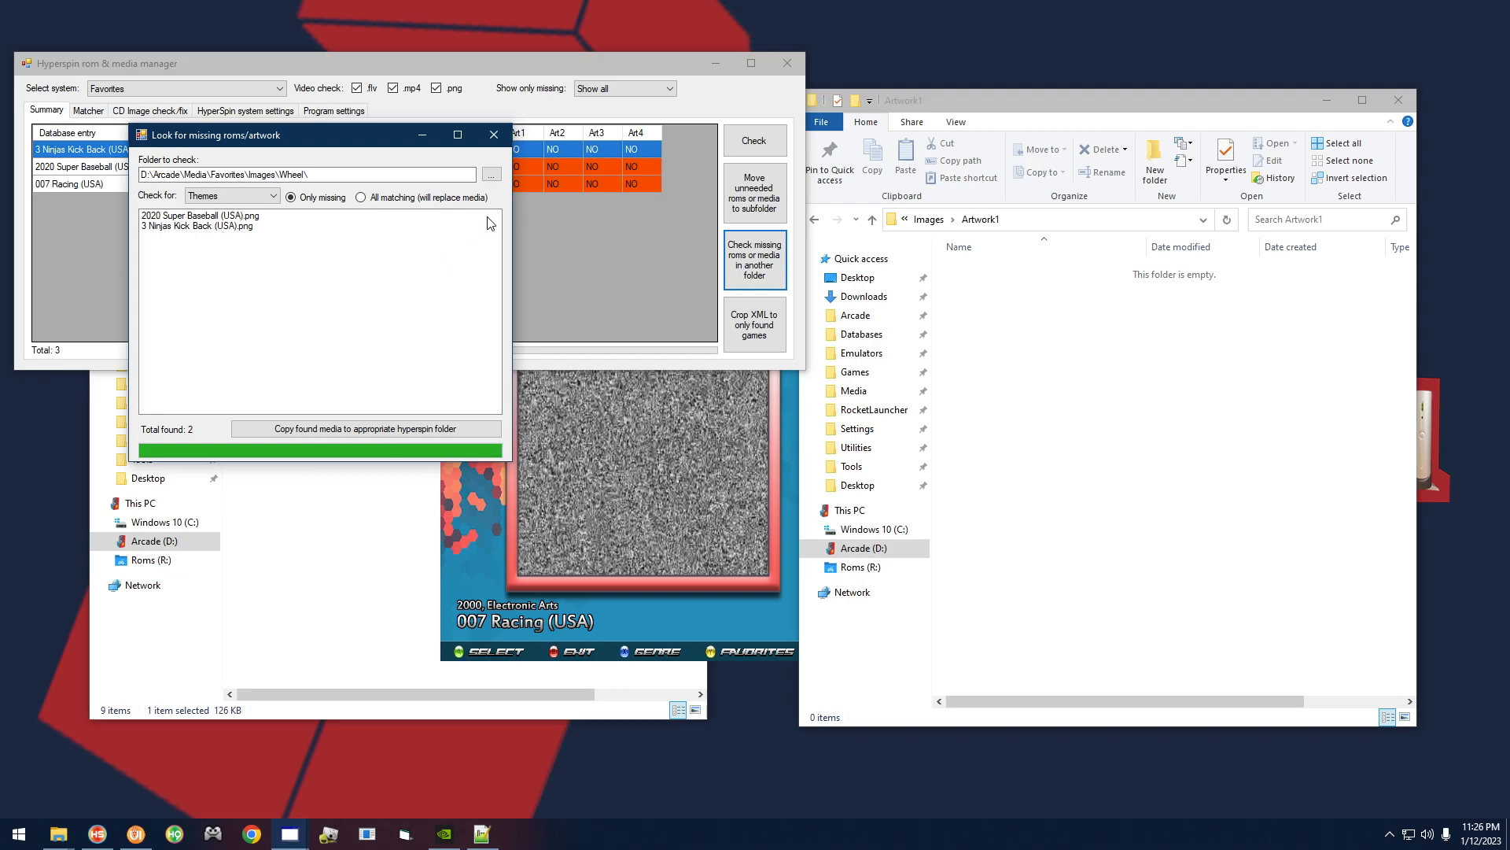
In File Explorer, go back up from Artwork1 and open Super Nintendo Entertainment System's Themes folder
left_click(1130, 331)
left_click(929, 219)
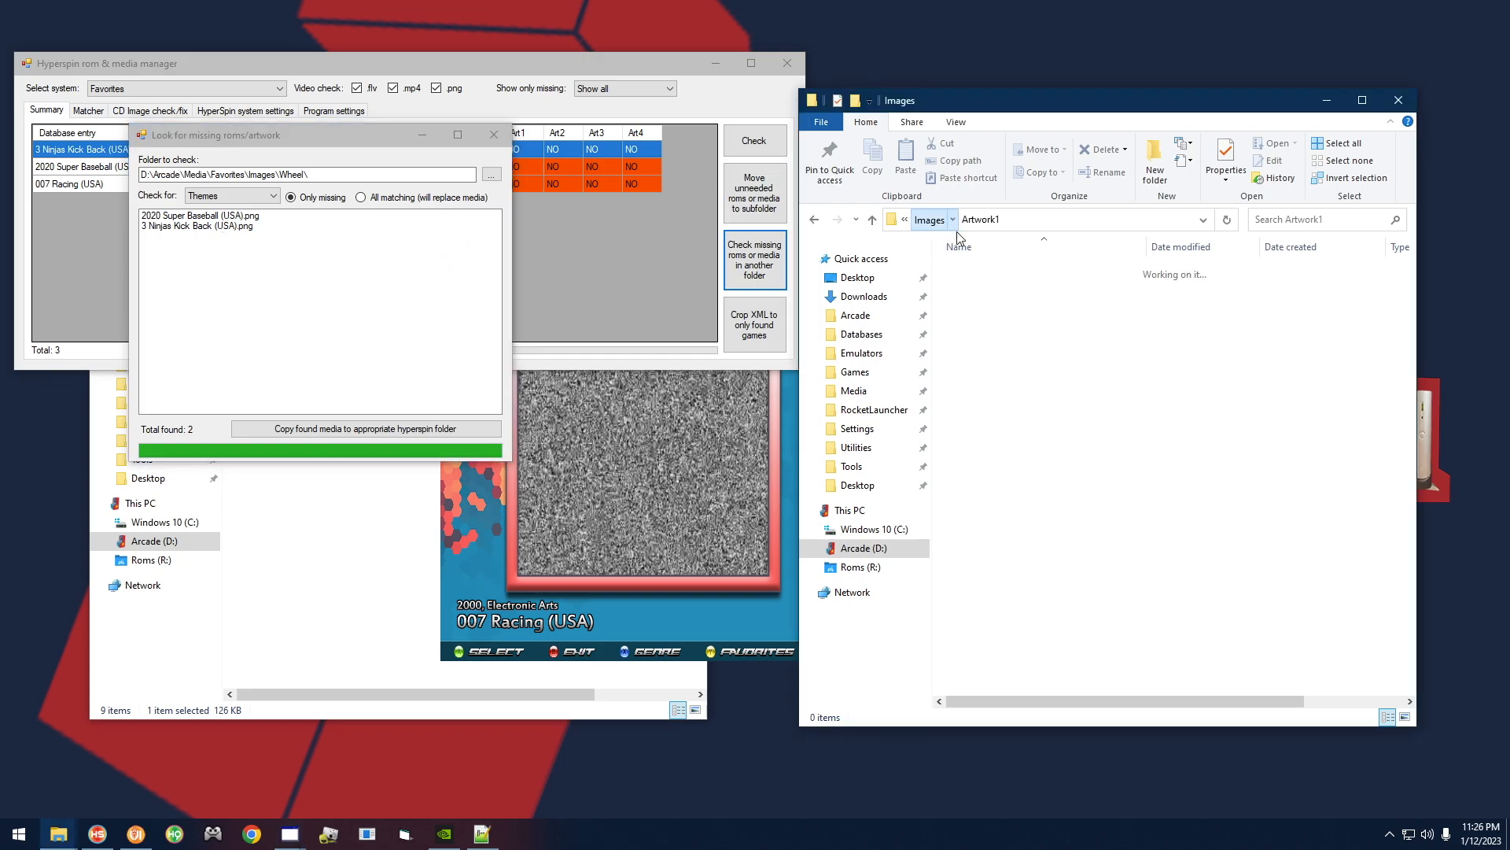
left_click(1022, 220)
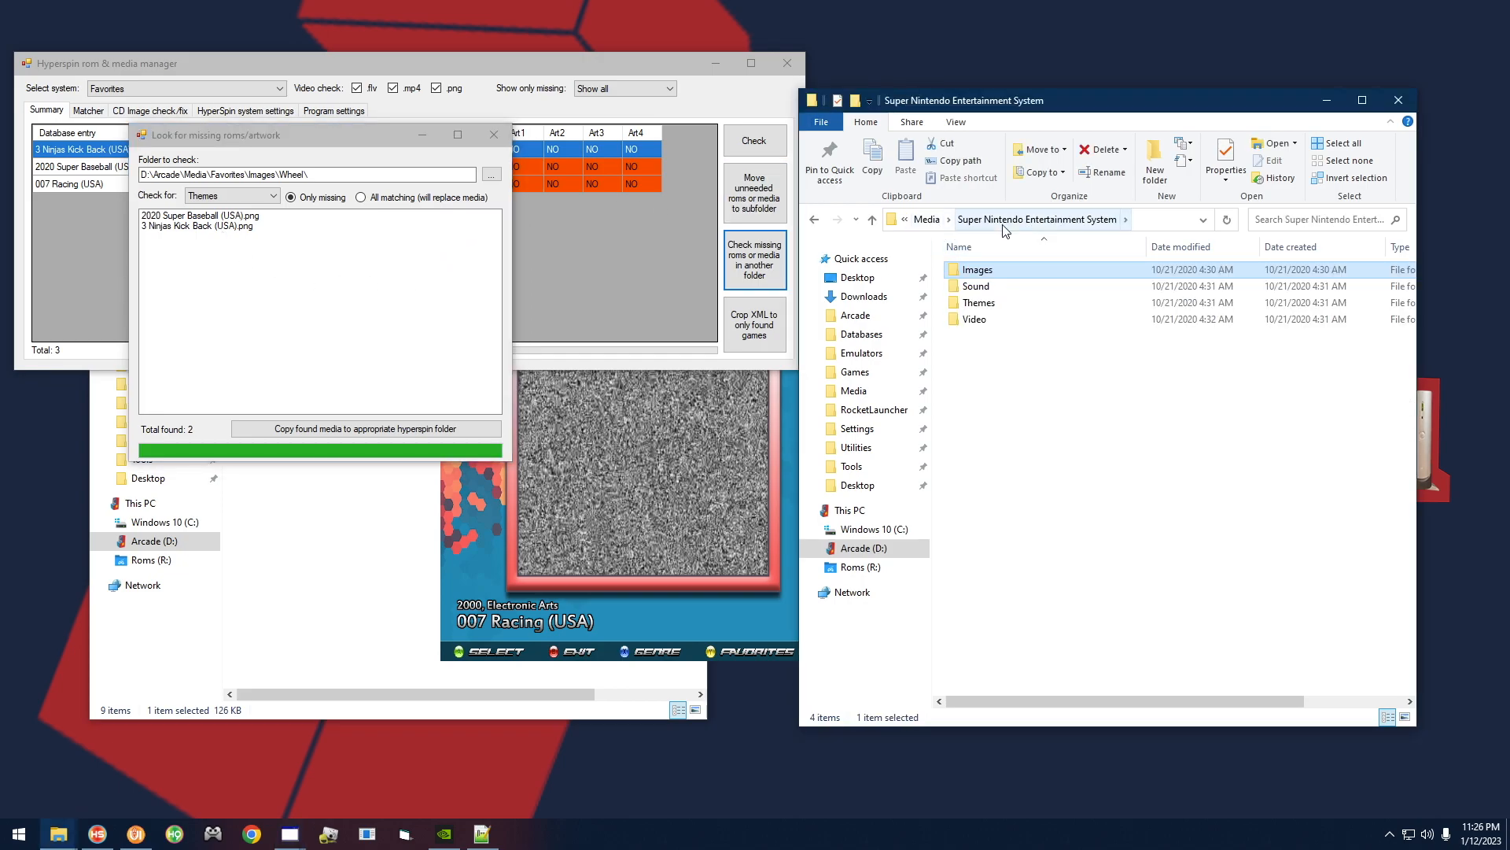
left_click(1035, 307)
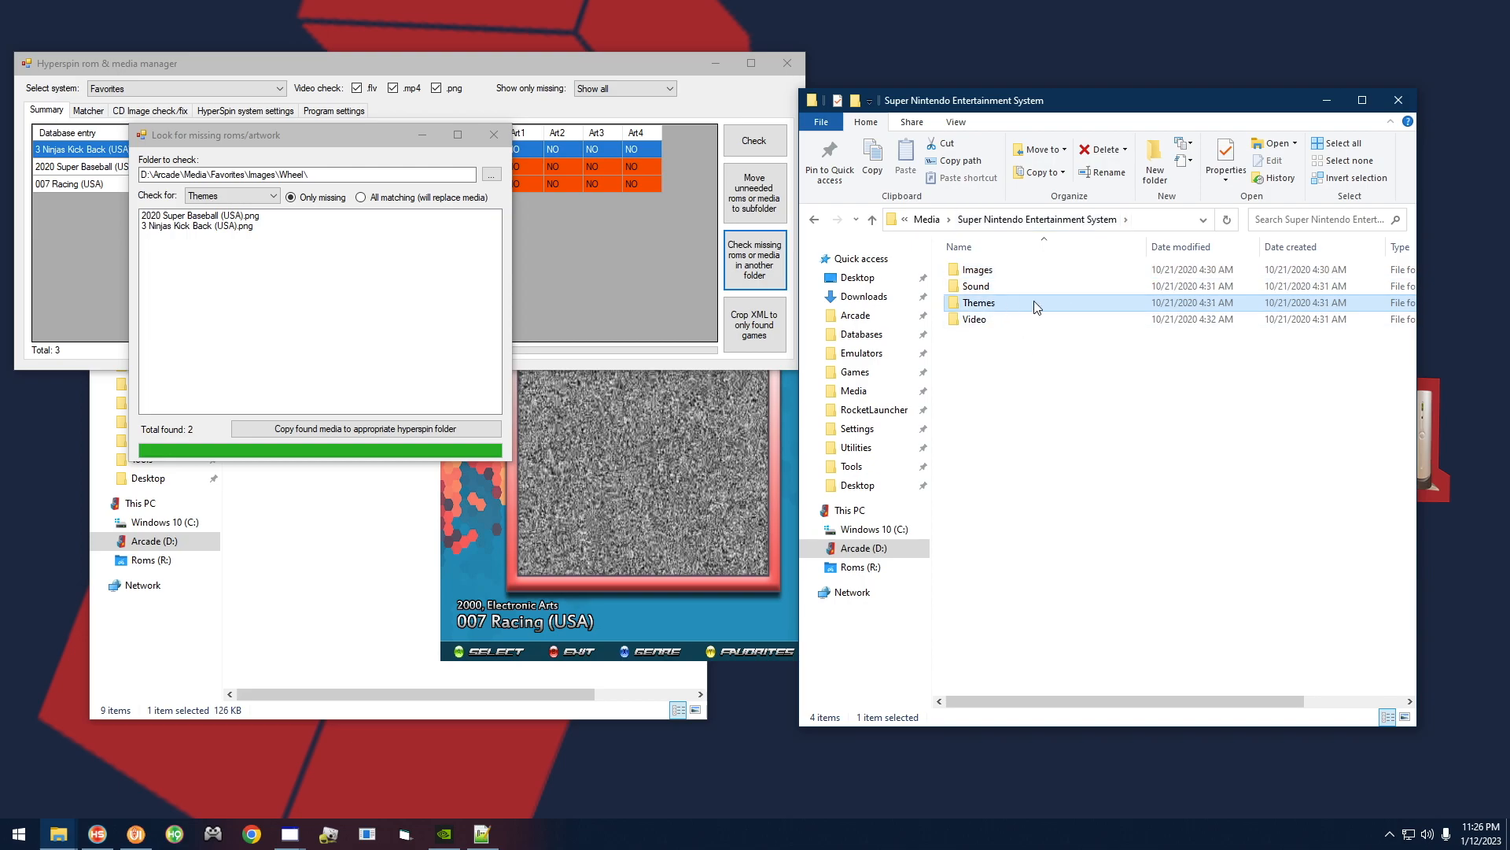
double_click(1035, 307)
Set the folder to check to D:\Arcade\Media\Super Nintendo Entertainment System\Themes and copy the found theme to the Favorites media folder
left_click(1151, 221)
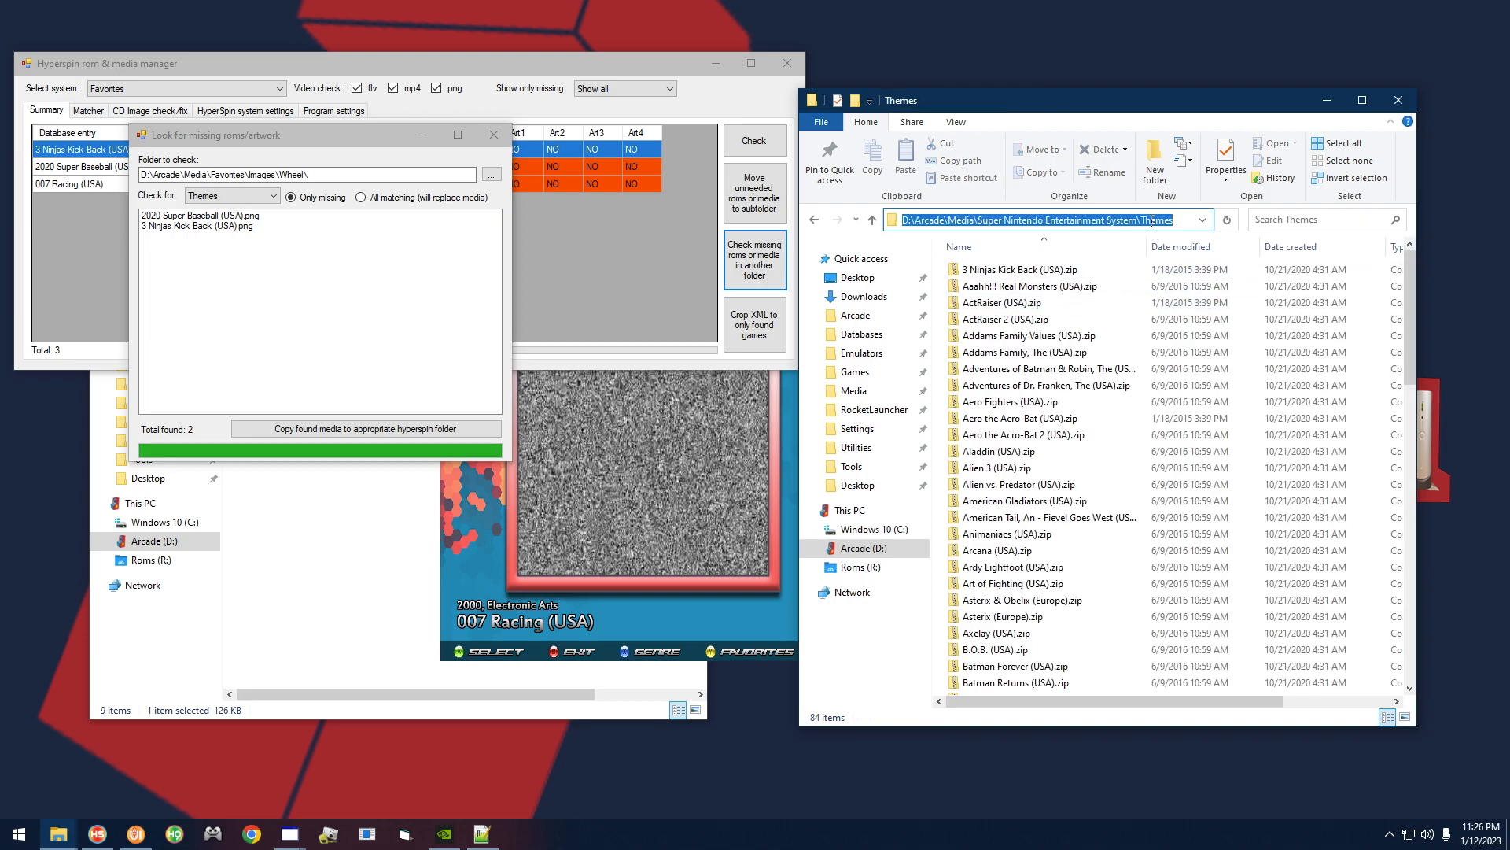
right_click(989, 222)
left_click(1058, 266)
left_click(369, 175)
double_click(369, 175)
right_click(189, 176)
left_click(304, 243)
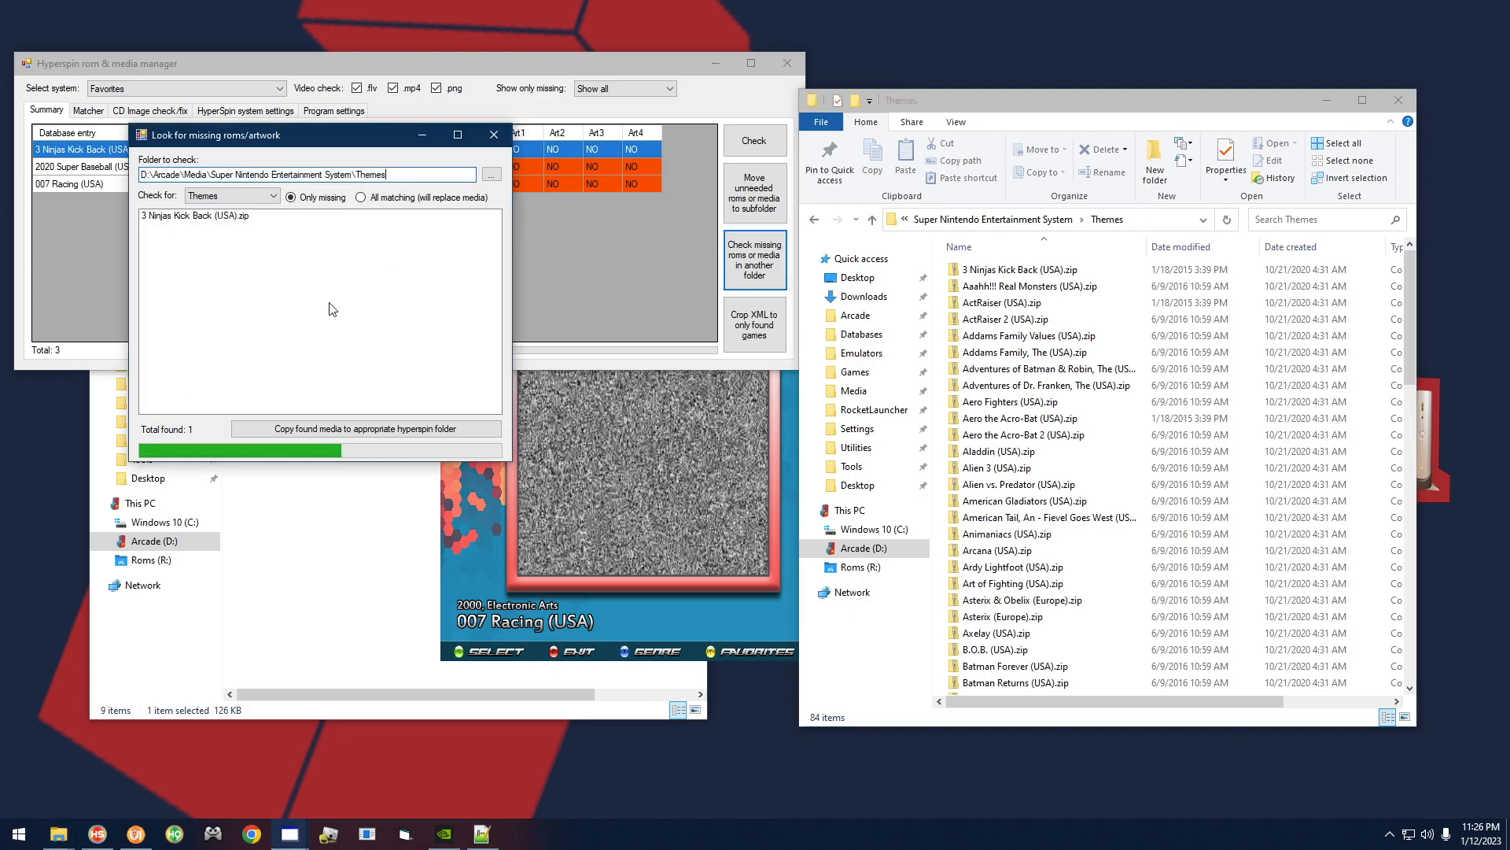
left_click(363, 432)
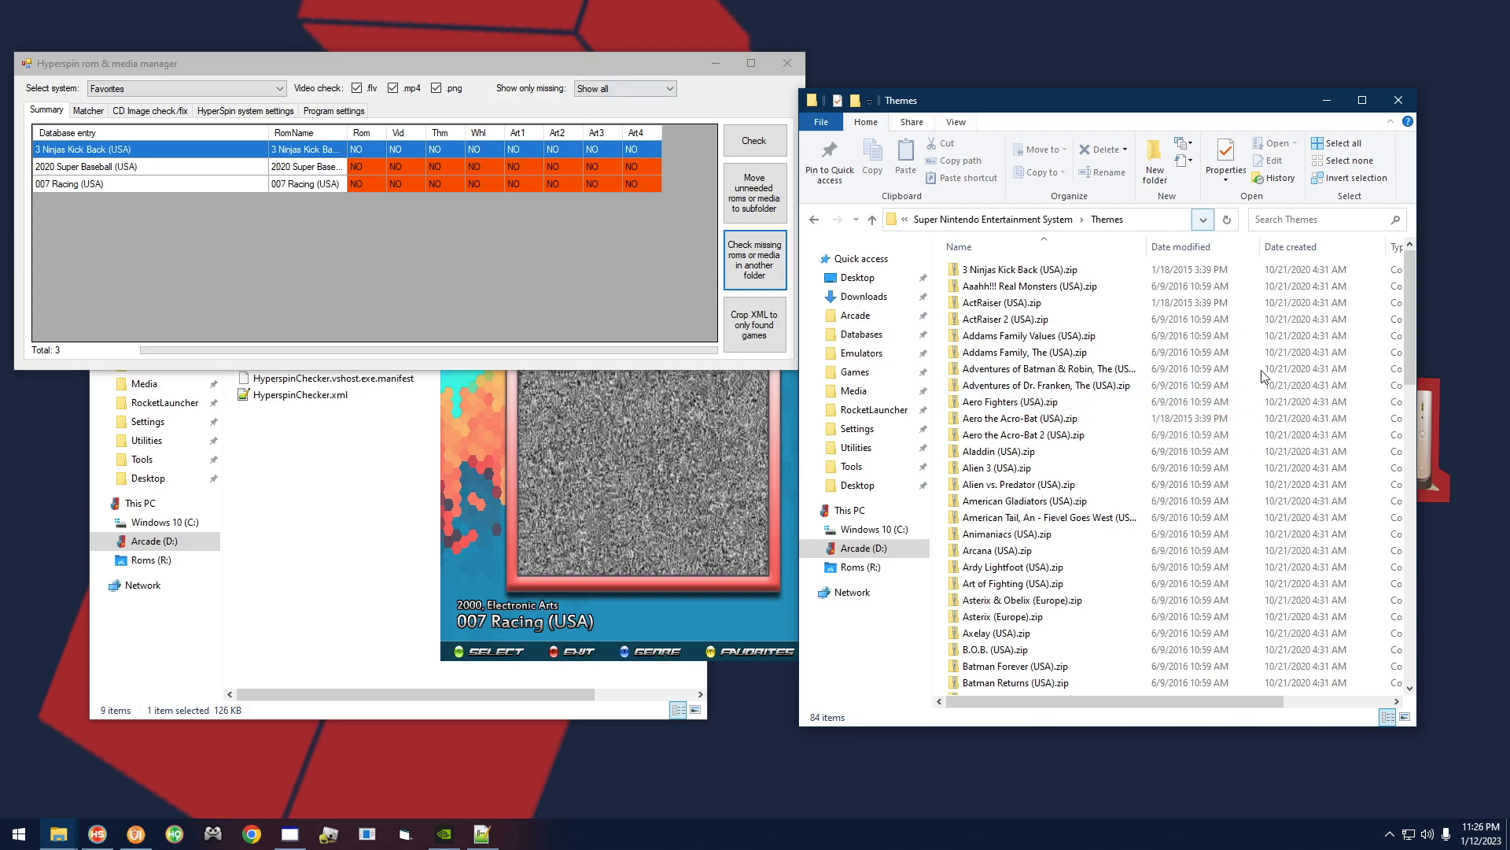
In File Explorer, go back up to the Media folder and open the Sony Playstation folder
left_click(940, 220)
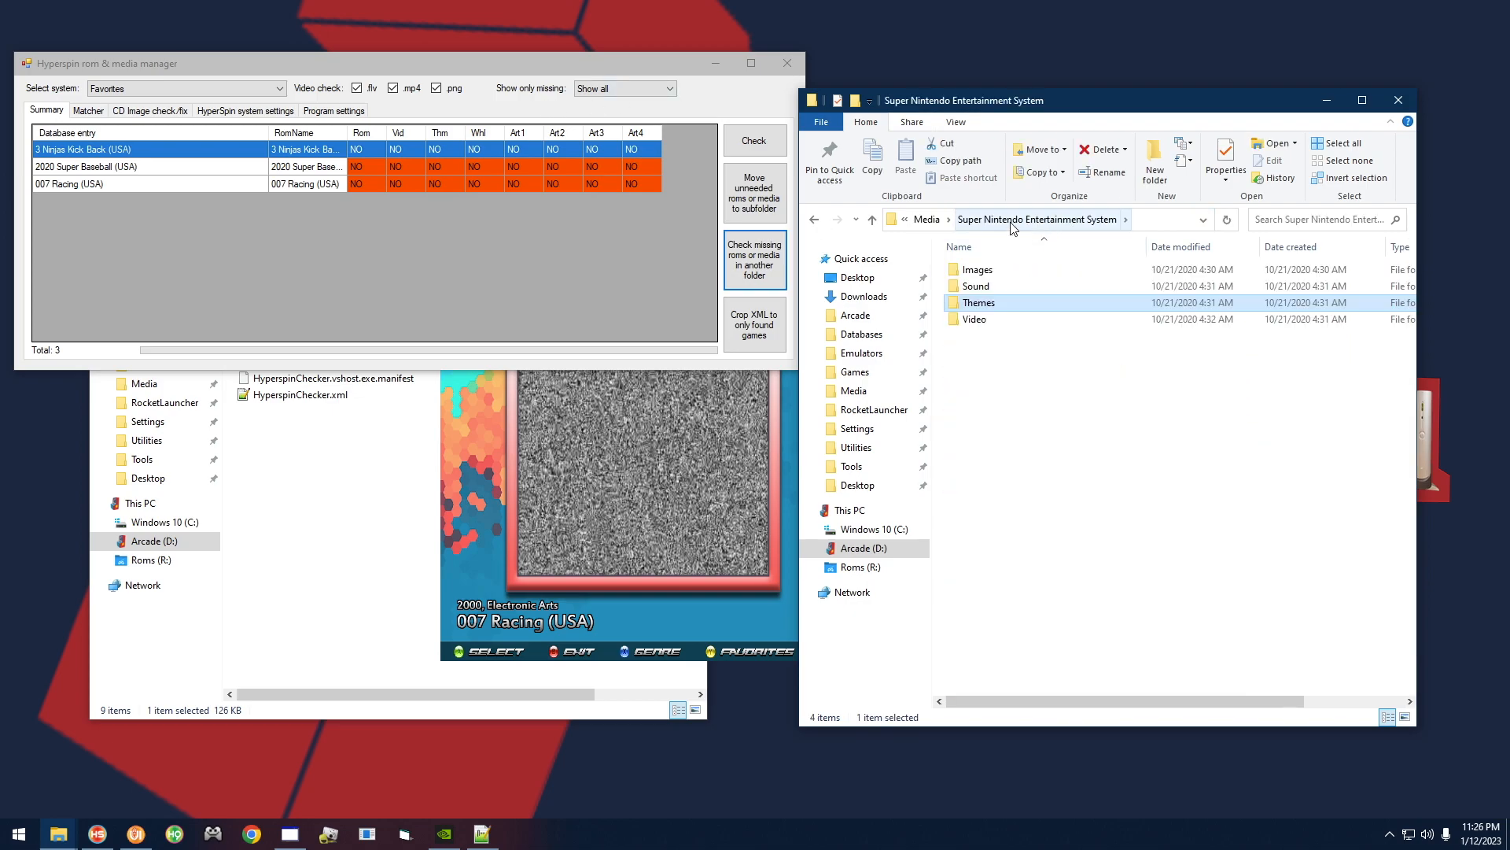
left_click(927, 220)
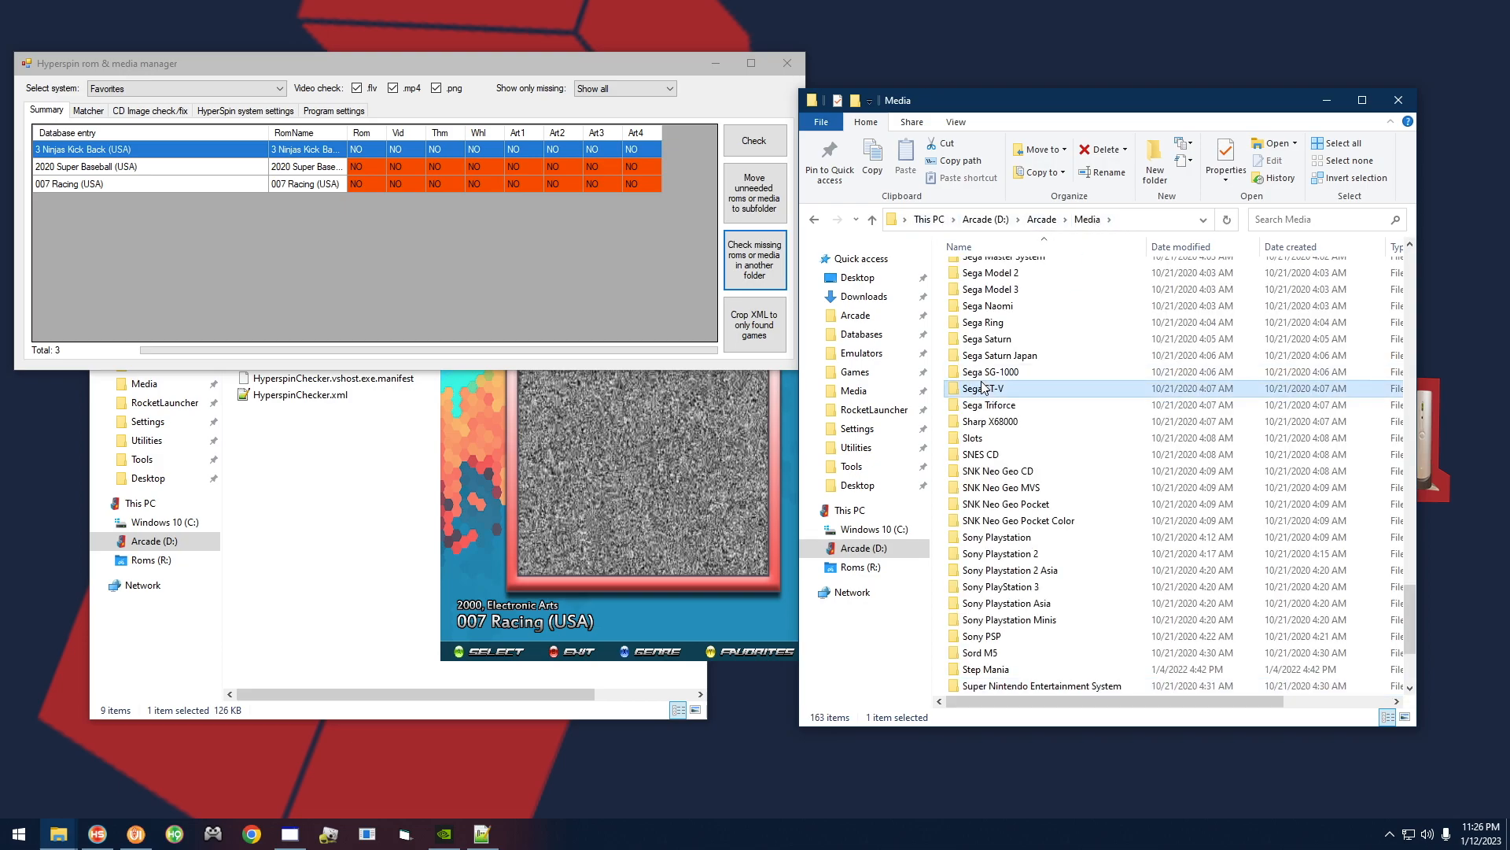
type("so")
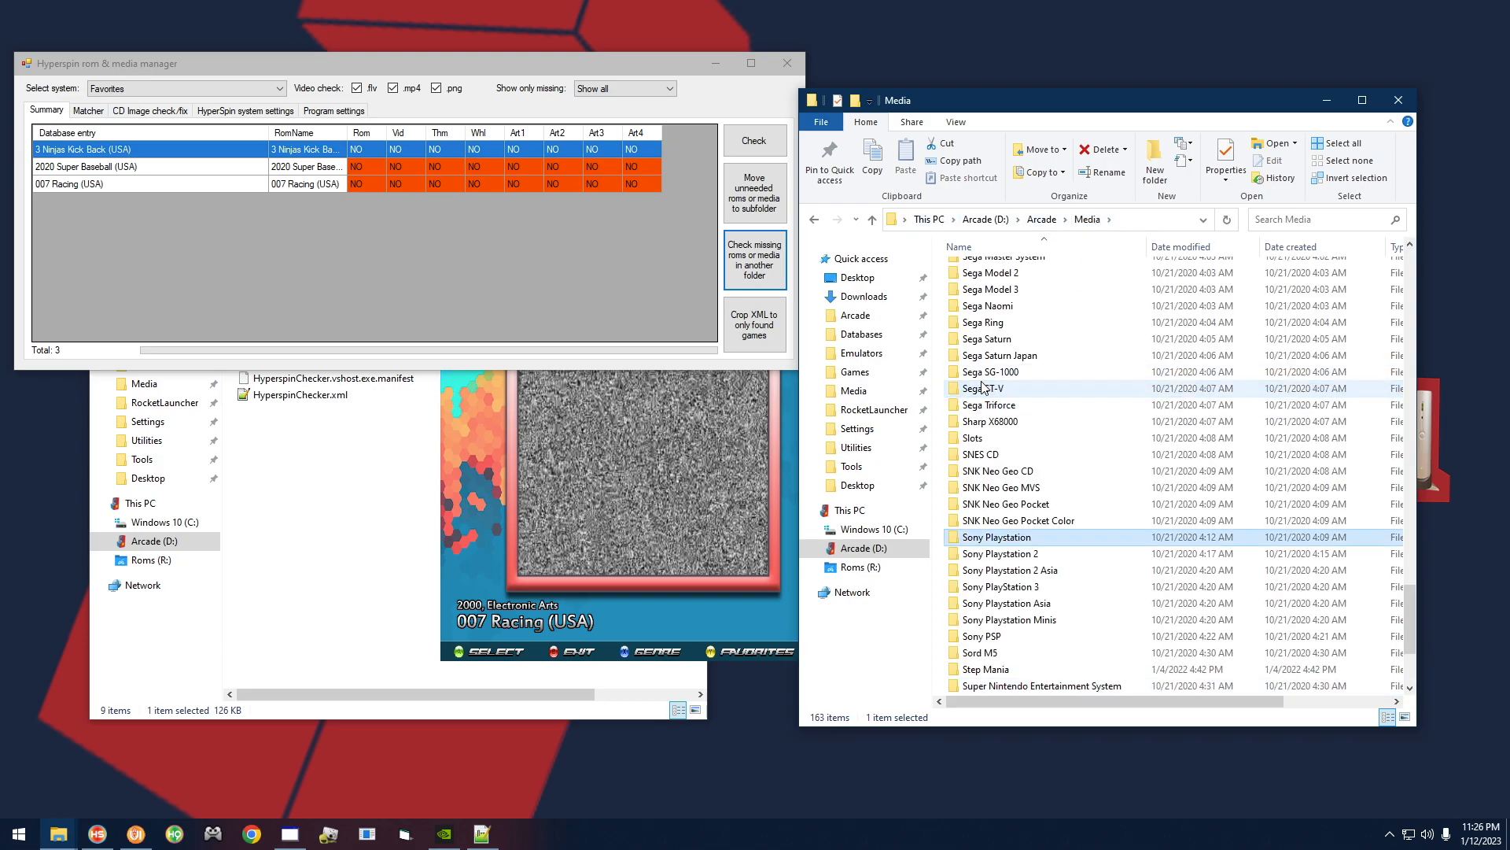
double_click(1027, 543)
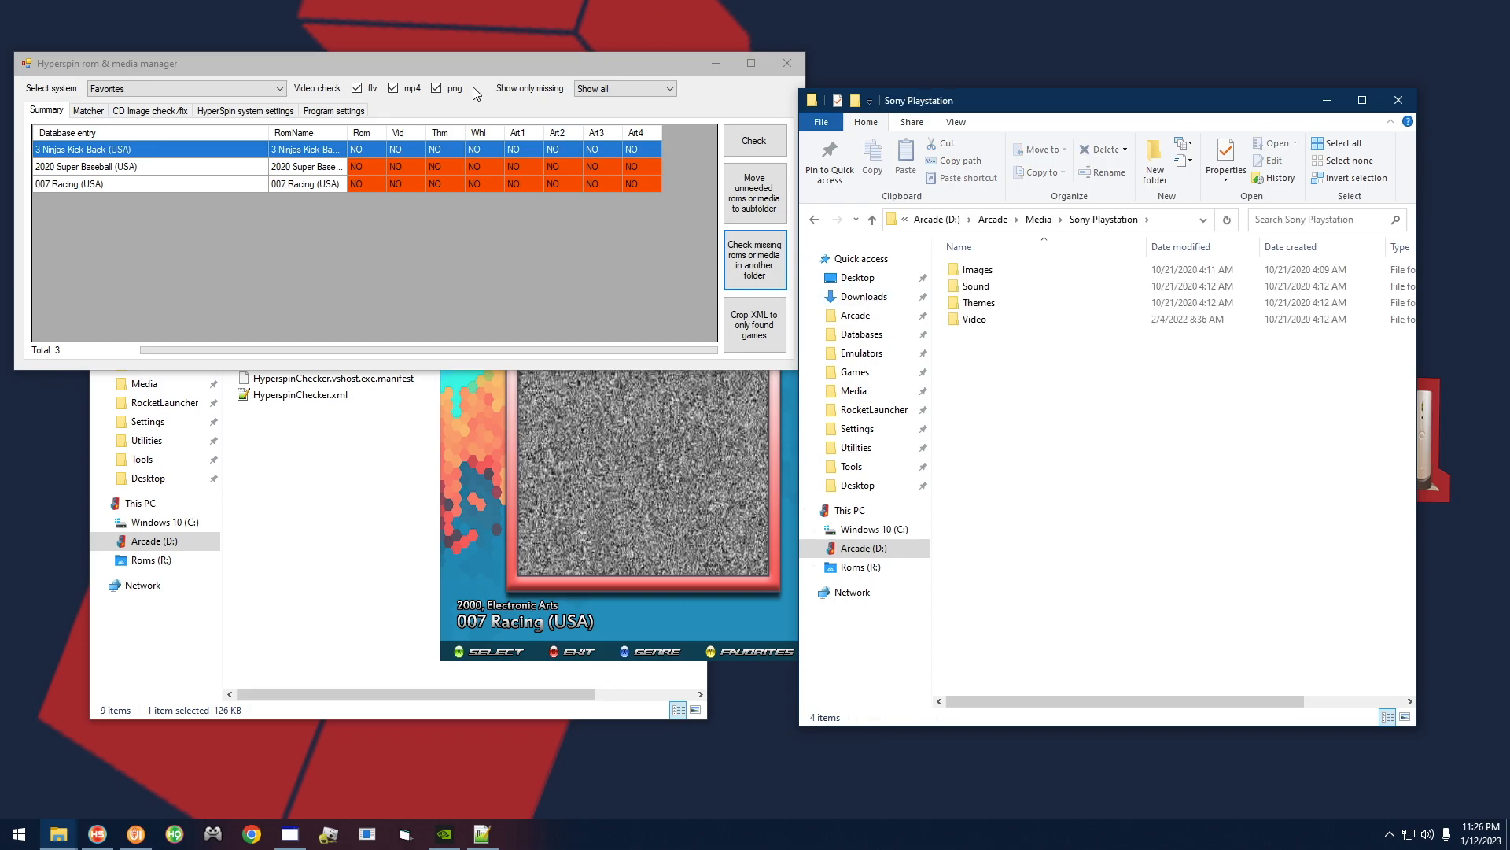
In the Hyperspin rom & media manager, start a missing media search for Favorites videos
left_click_drag(588, 69, 590, 80)
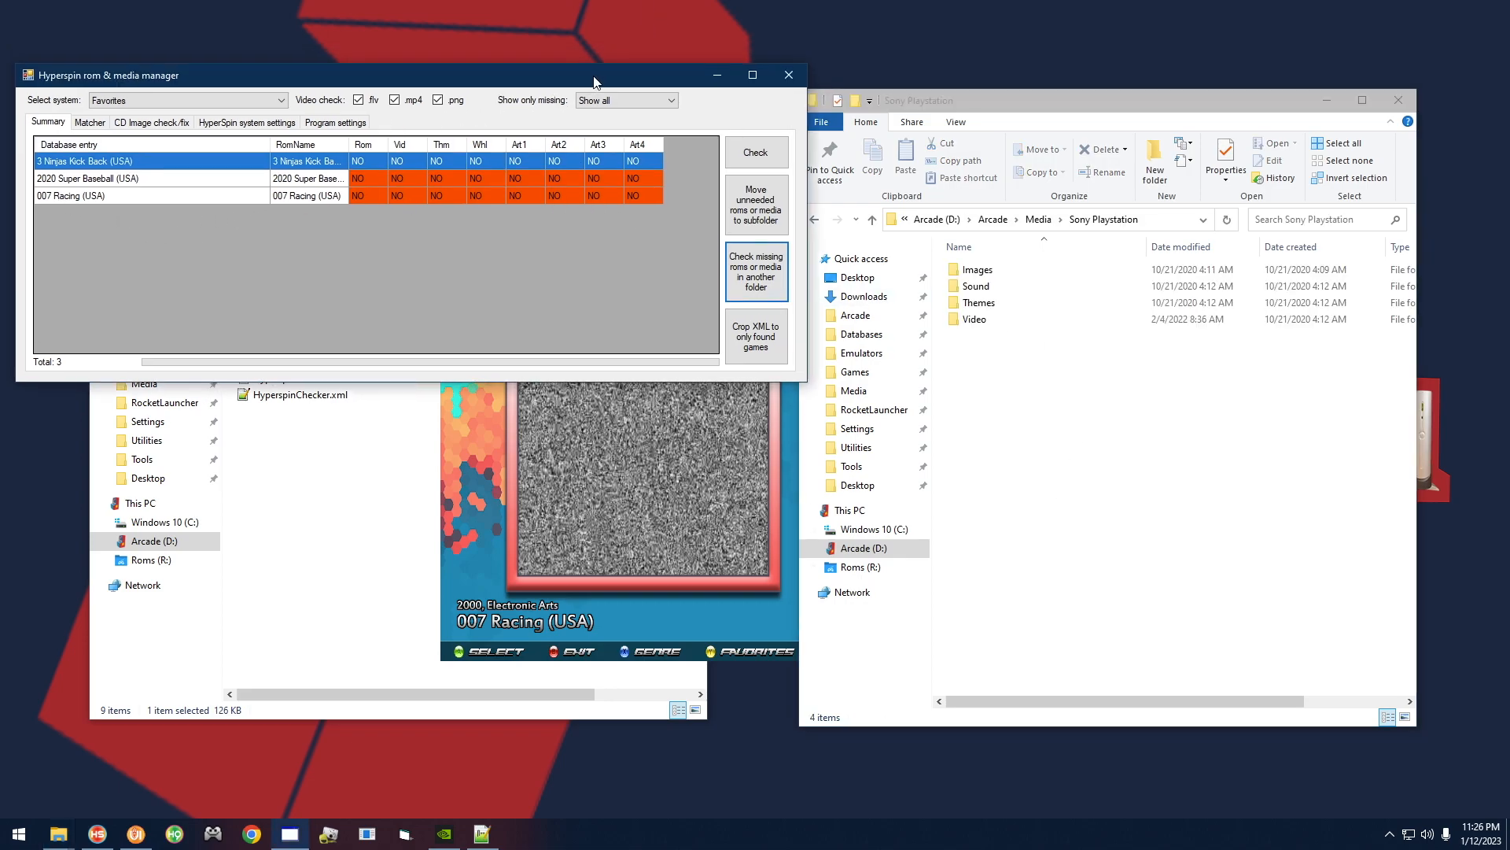
left_click(759, 265)
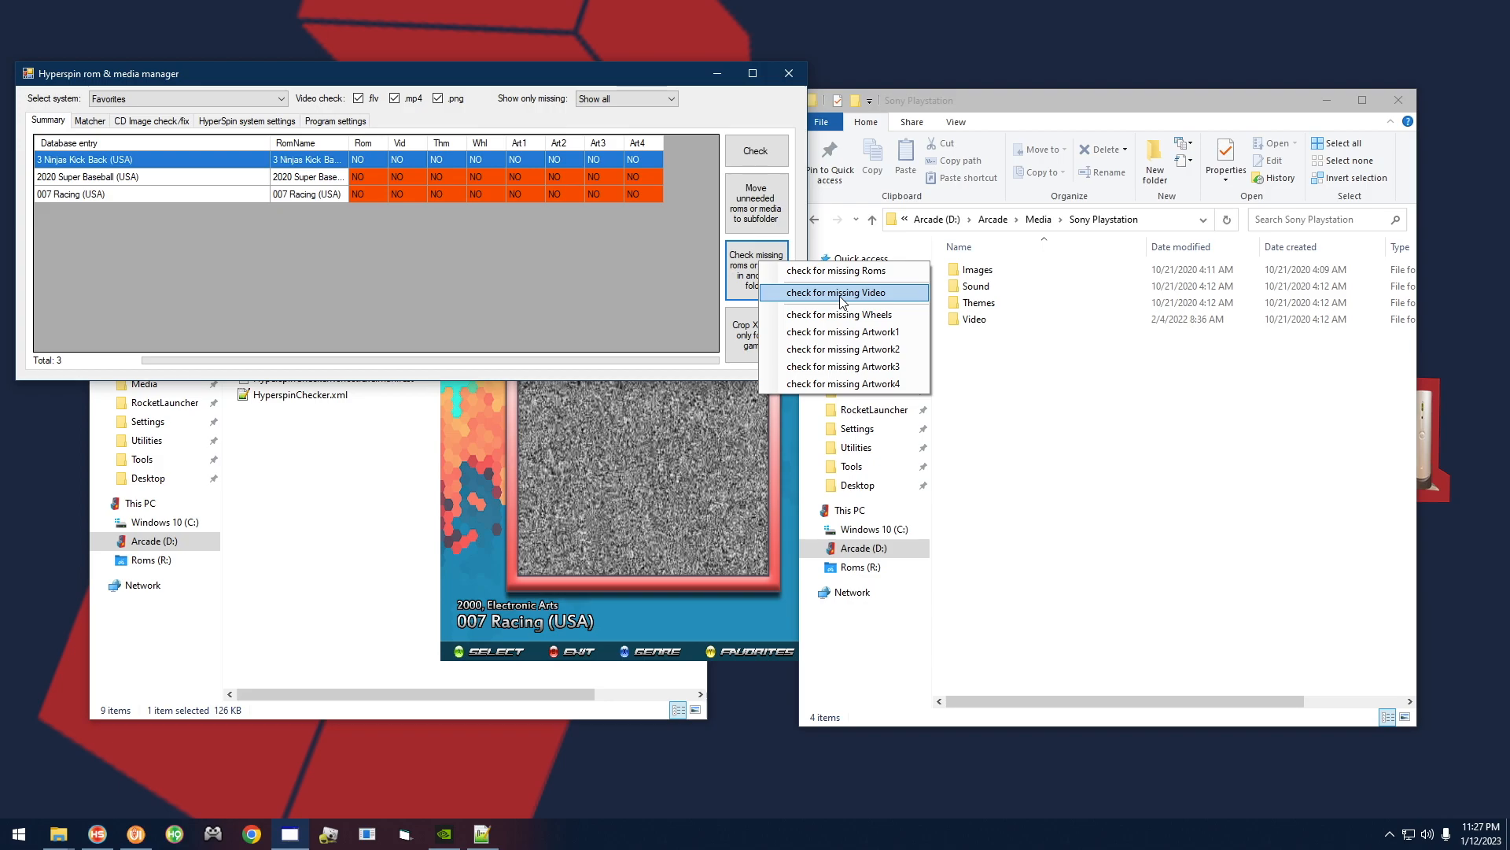
left_click(841, 294)
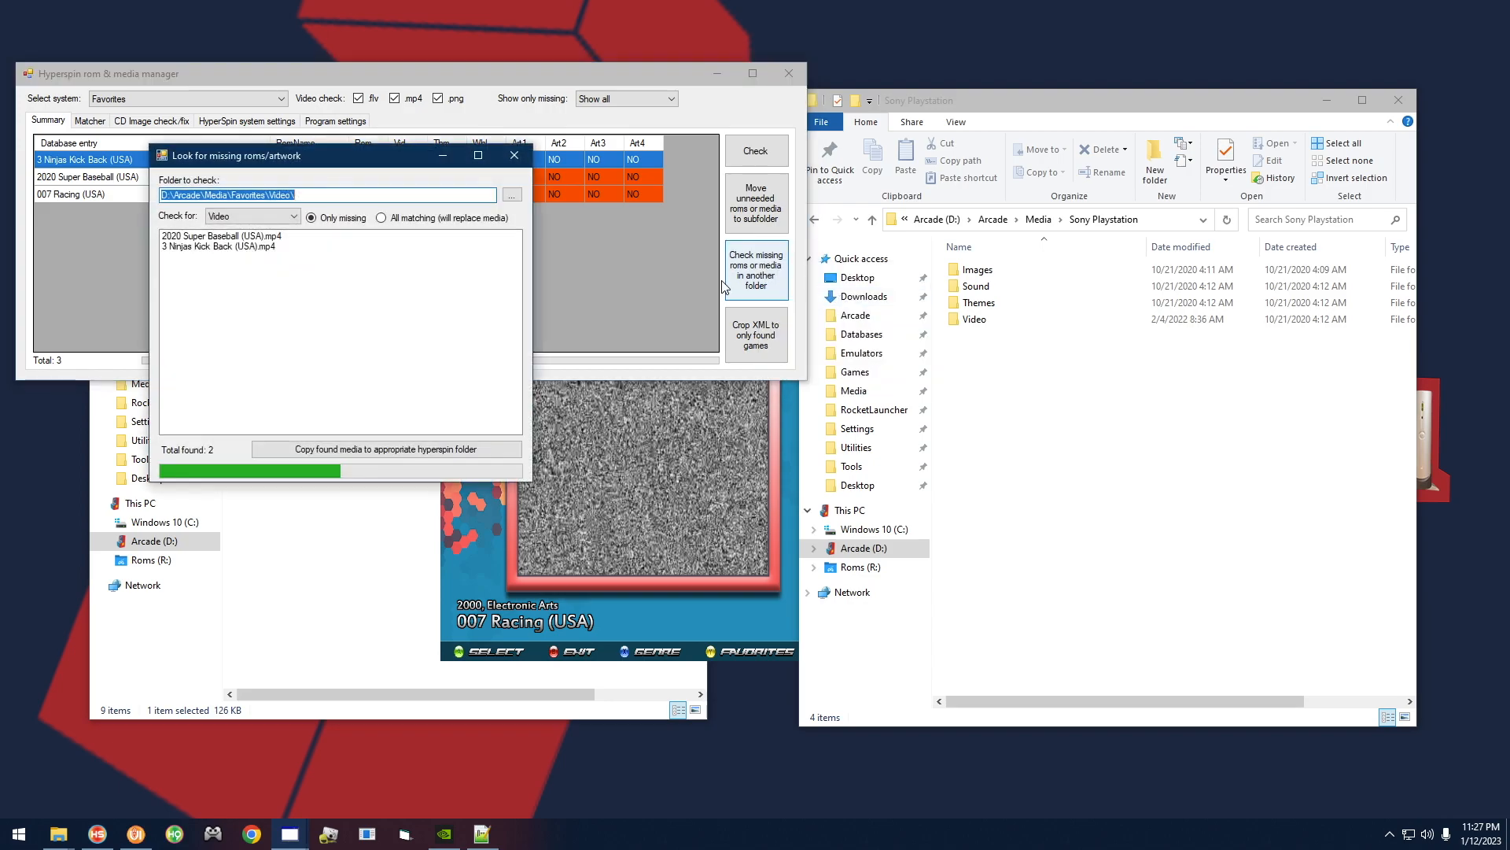
In File Explorer, open Sony Playstation's Video folder and copy its path
left_click(976, 322)
double_click(987, 323)
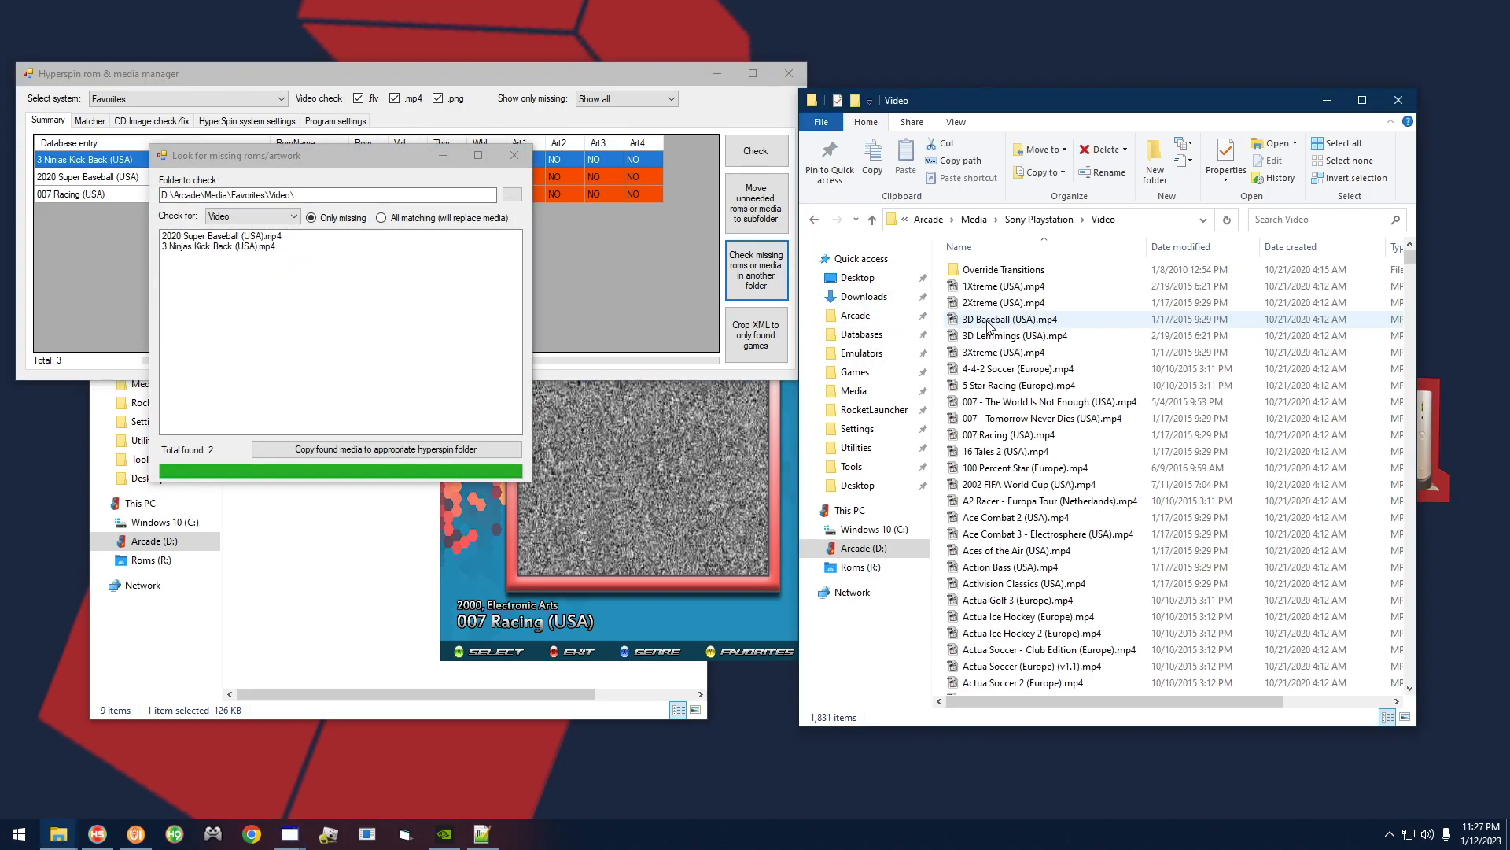
left_click(1047, 224)
right_click(1047, 233)
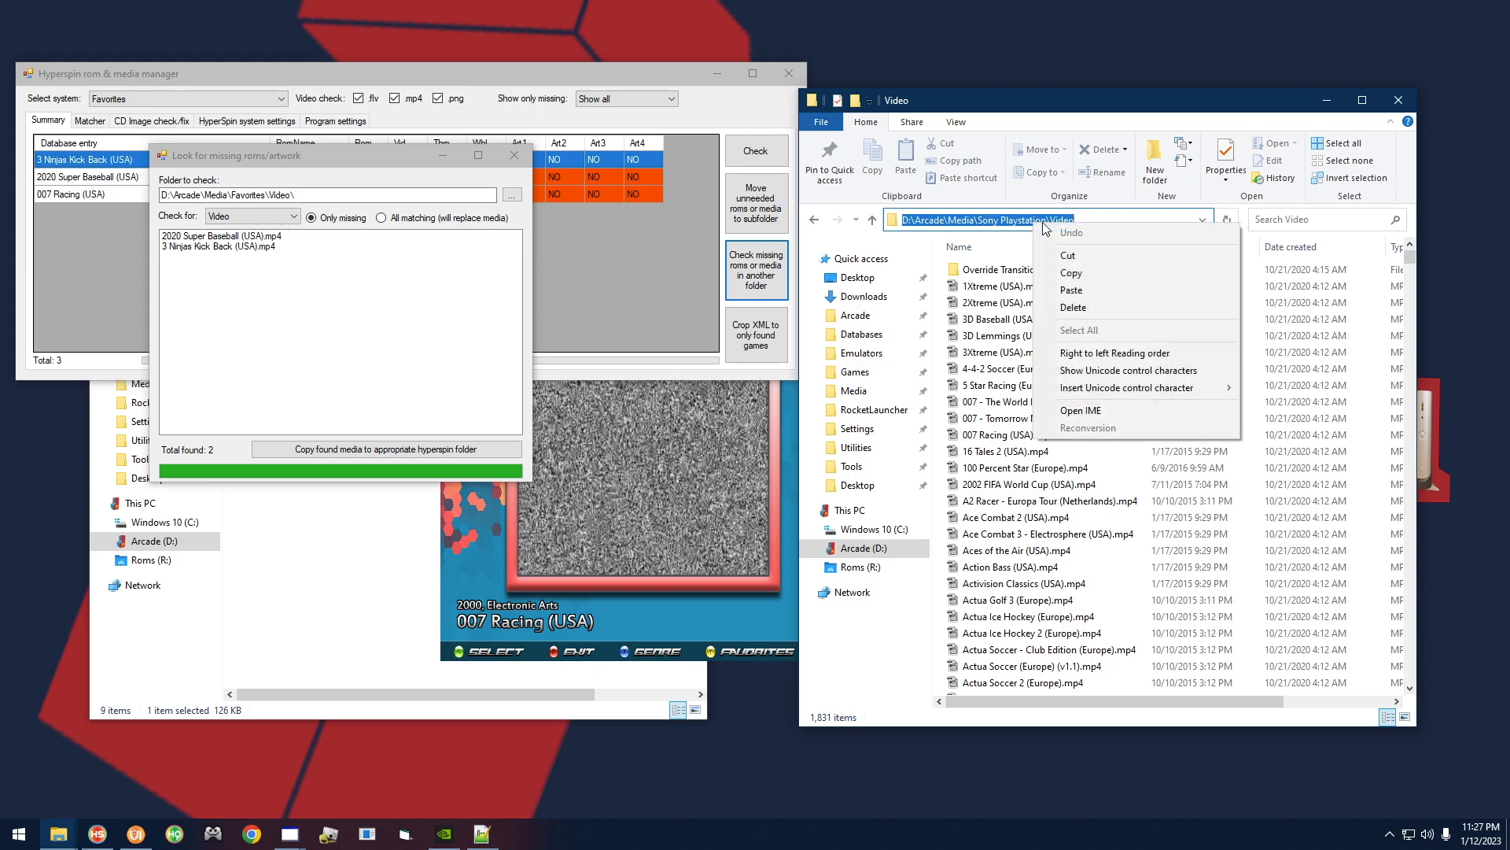
left_click(1100, 269)
Set the folder to check to D:\Arcade\Media\Sony Playstation\Video and copy the found video to the Favorites media folder
left_click(262, 191)
left_click_drag(358, 197, 155, 201)
right_click(194, 197)
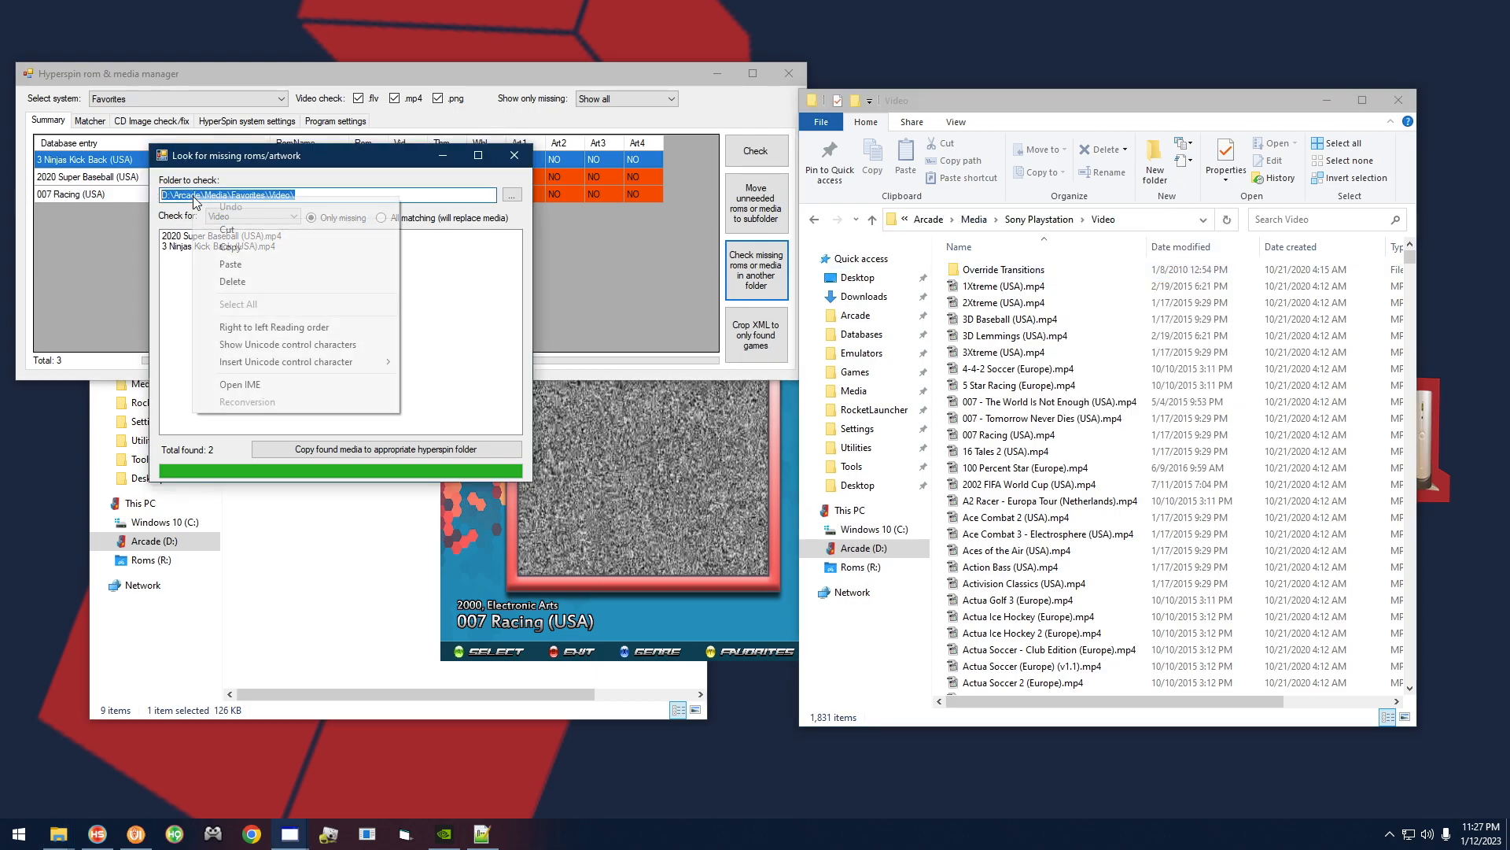
left_click(262, 262)
left_click(219, 239)
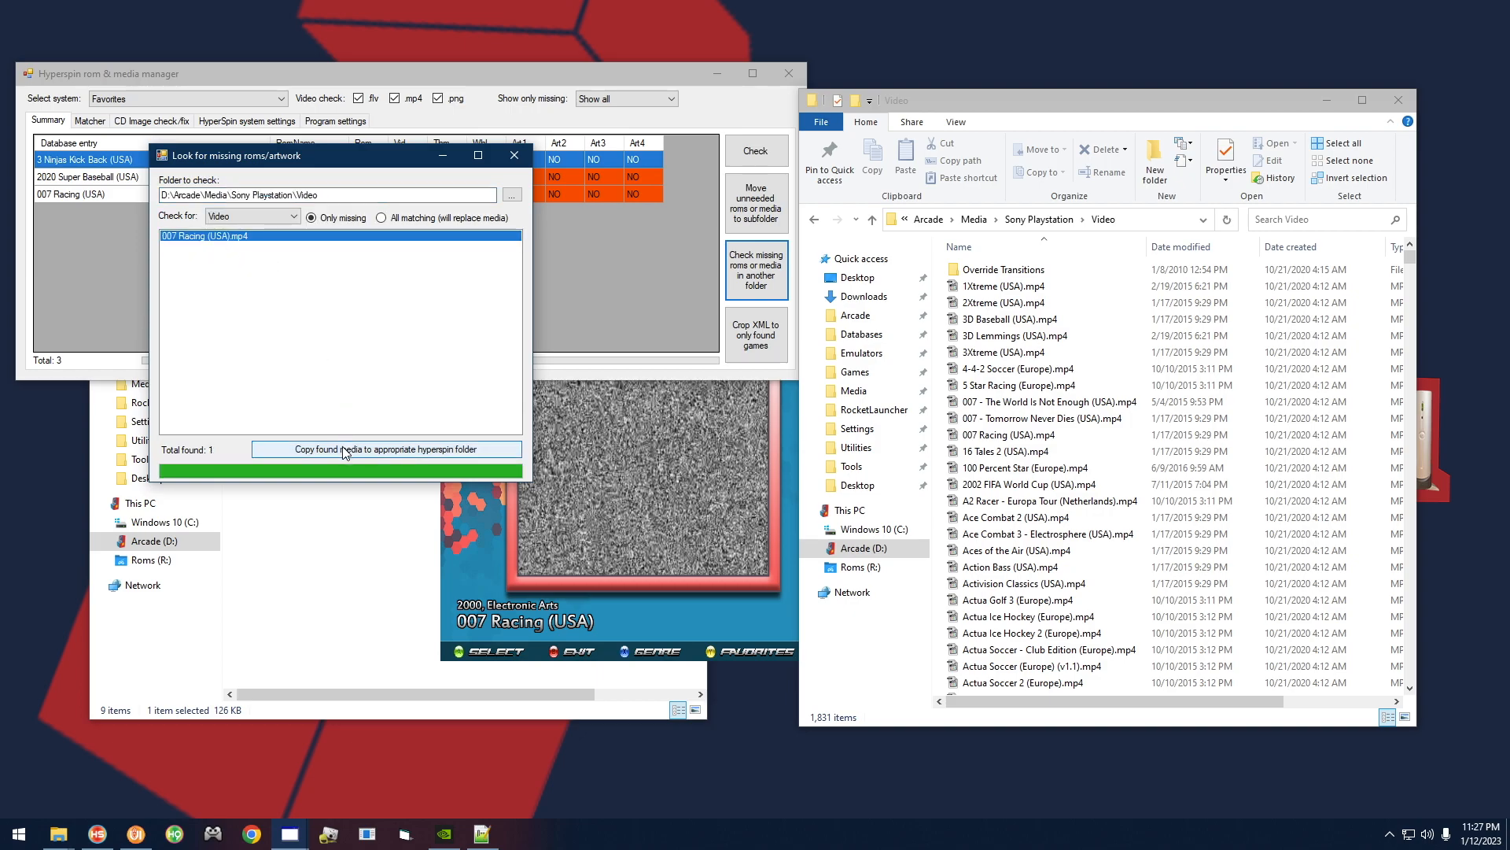
left_click(268, 448)
In File Explorer, go to Sony Playstation's Images\Wheel folder and copy its path
left_click(1040, 219)
double_click(993, 270)
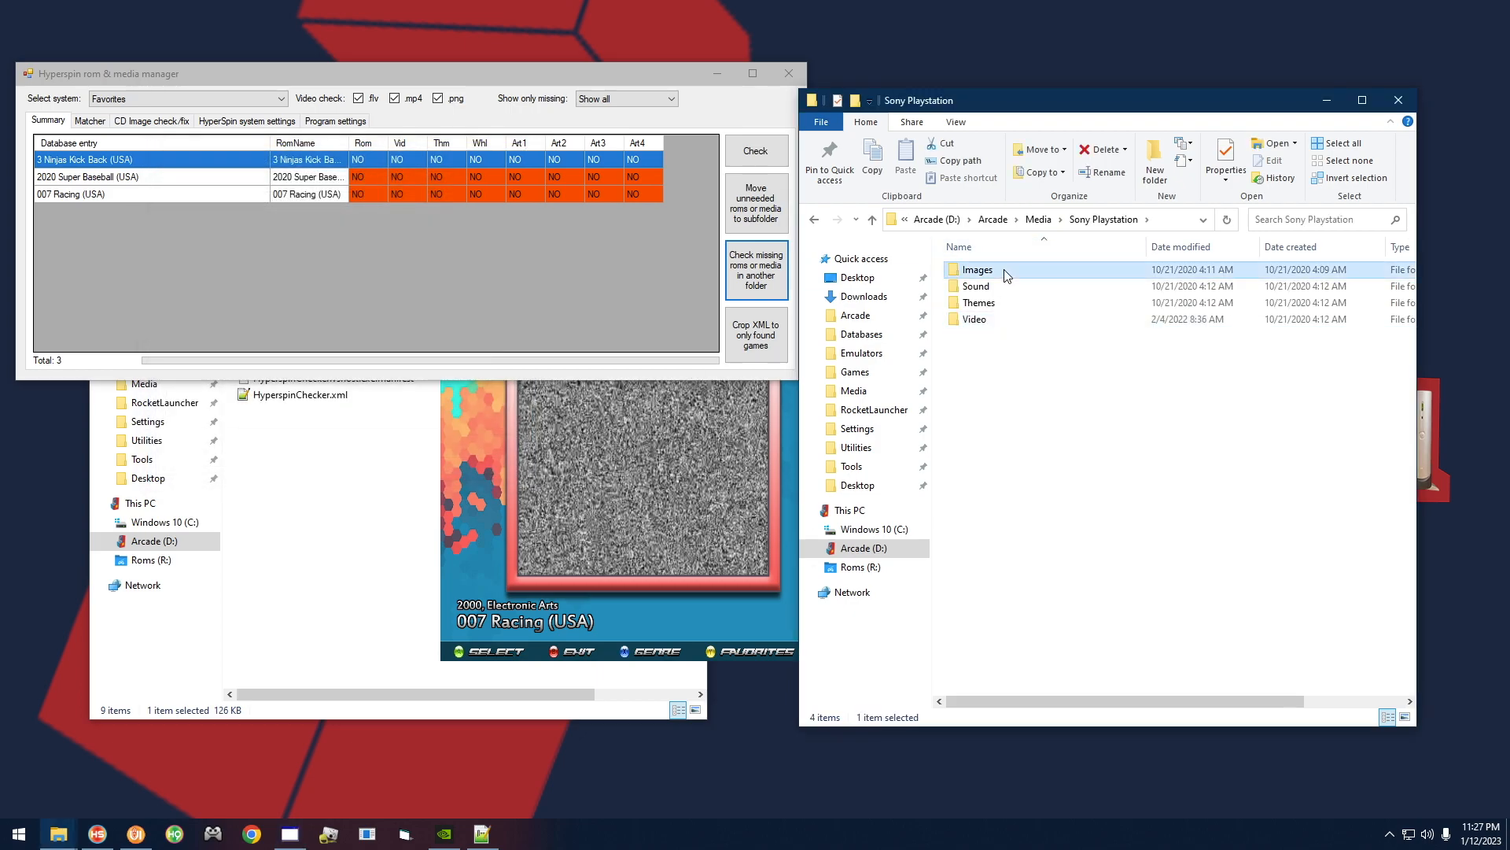
double_click(998, 431)
left_click(1133, 219)
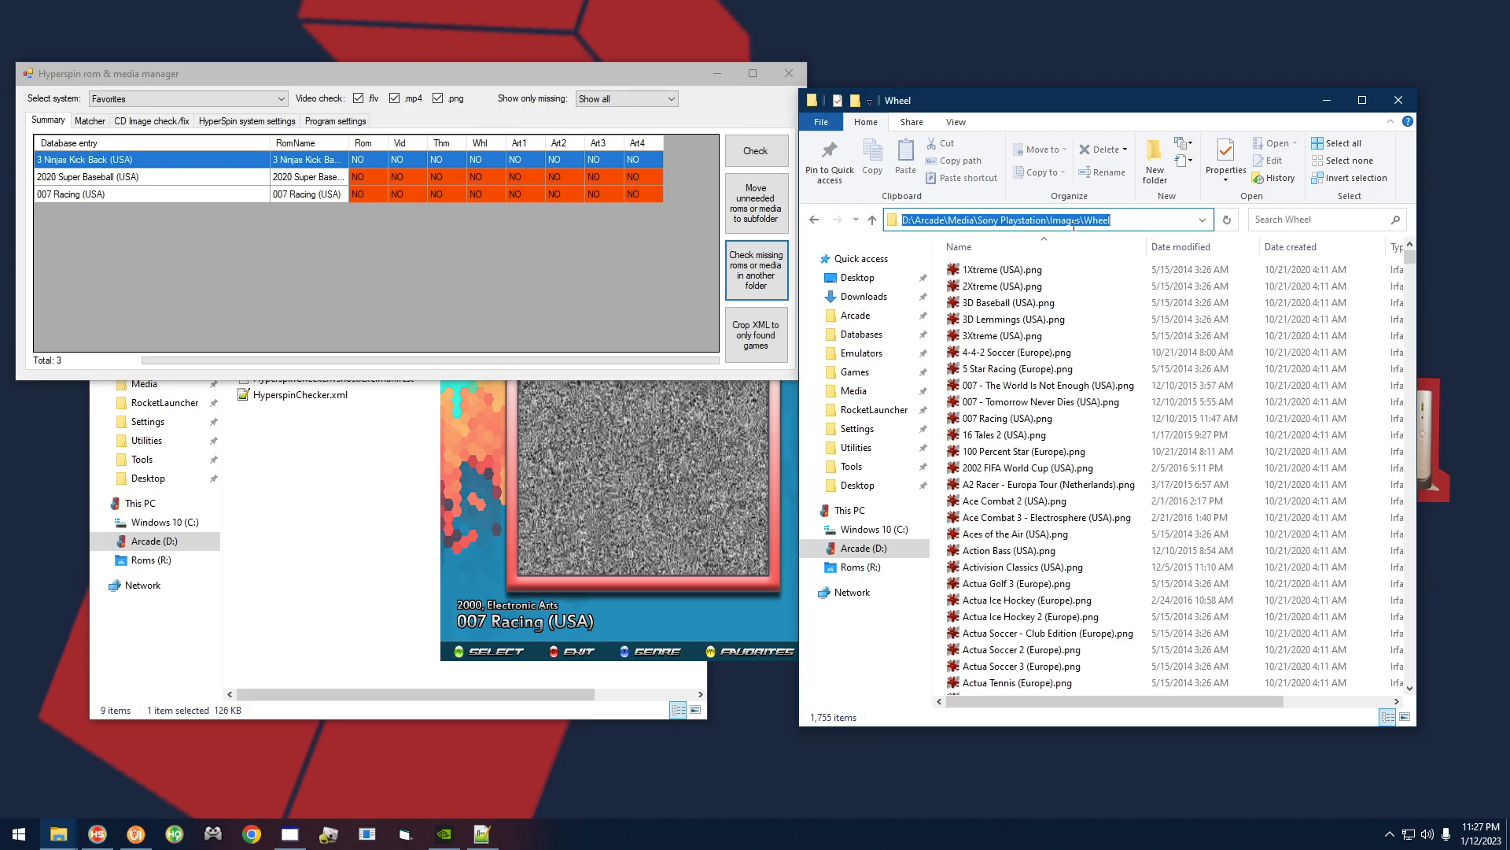
right_click(1020, 222)
left_click(1059, 272)
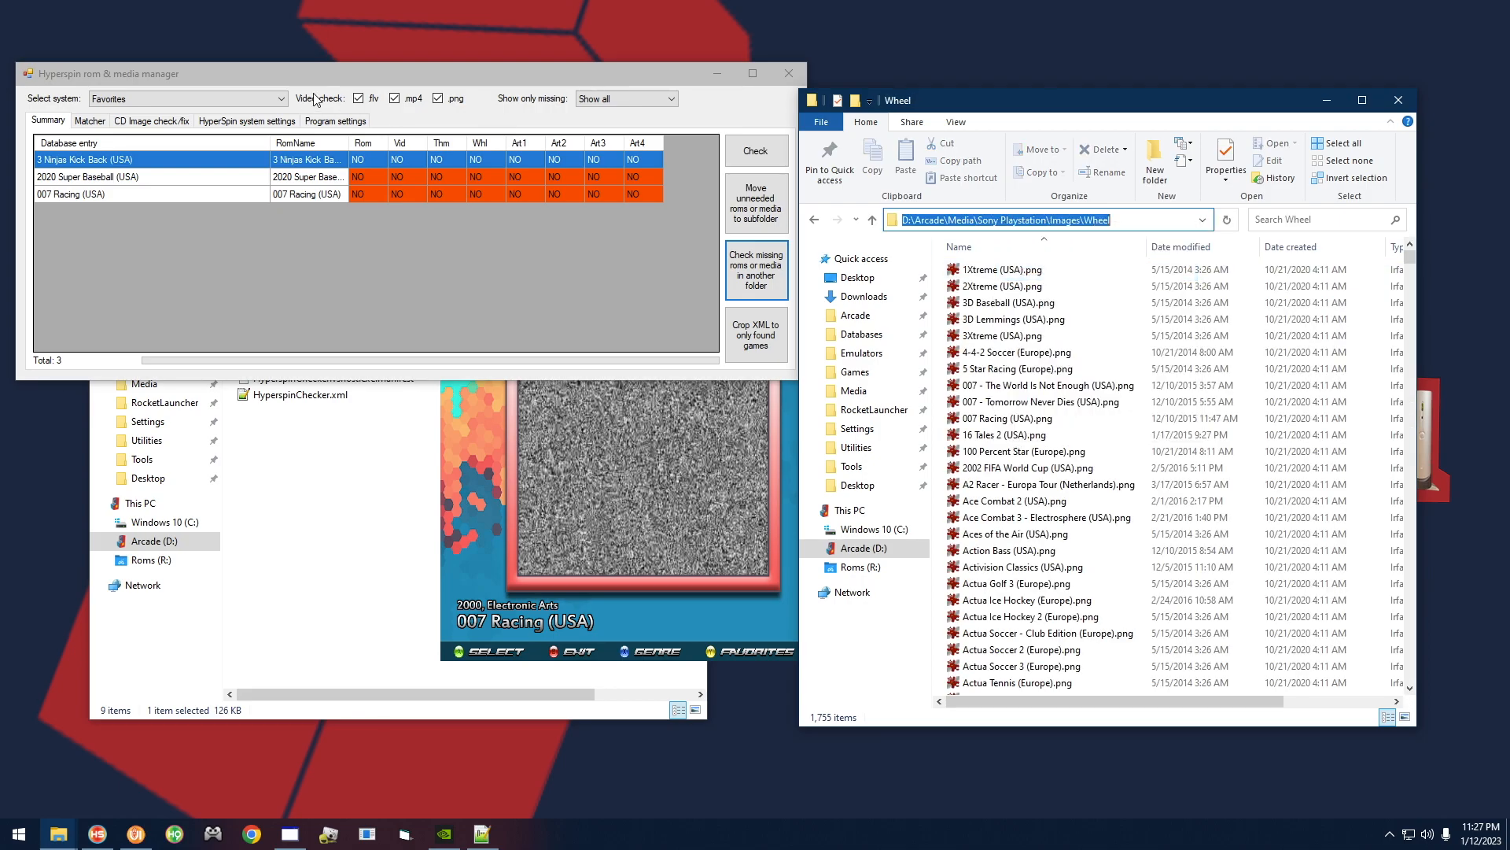
Check for missing Wheels in D:\Arcade\Media\Sony Playstation\Images\Wheel and copy the found wheel to the Favorites media folder
left_click(757, 270)
left_click(851, 326)
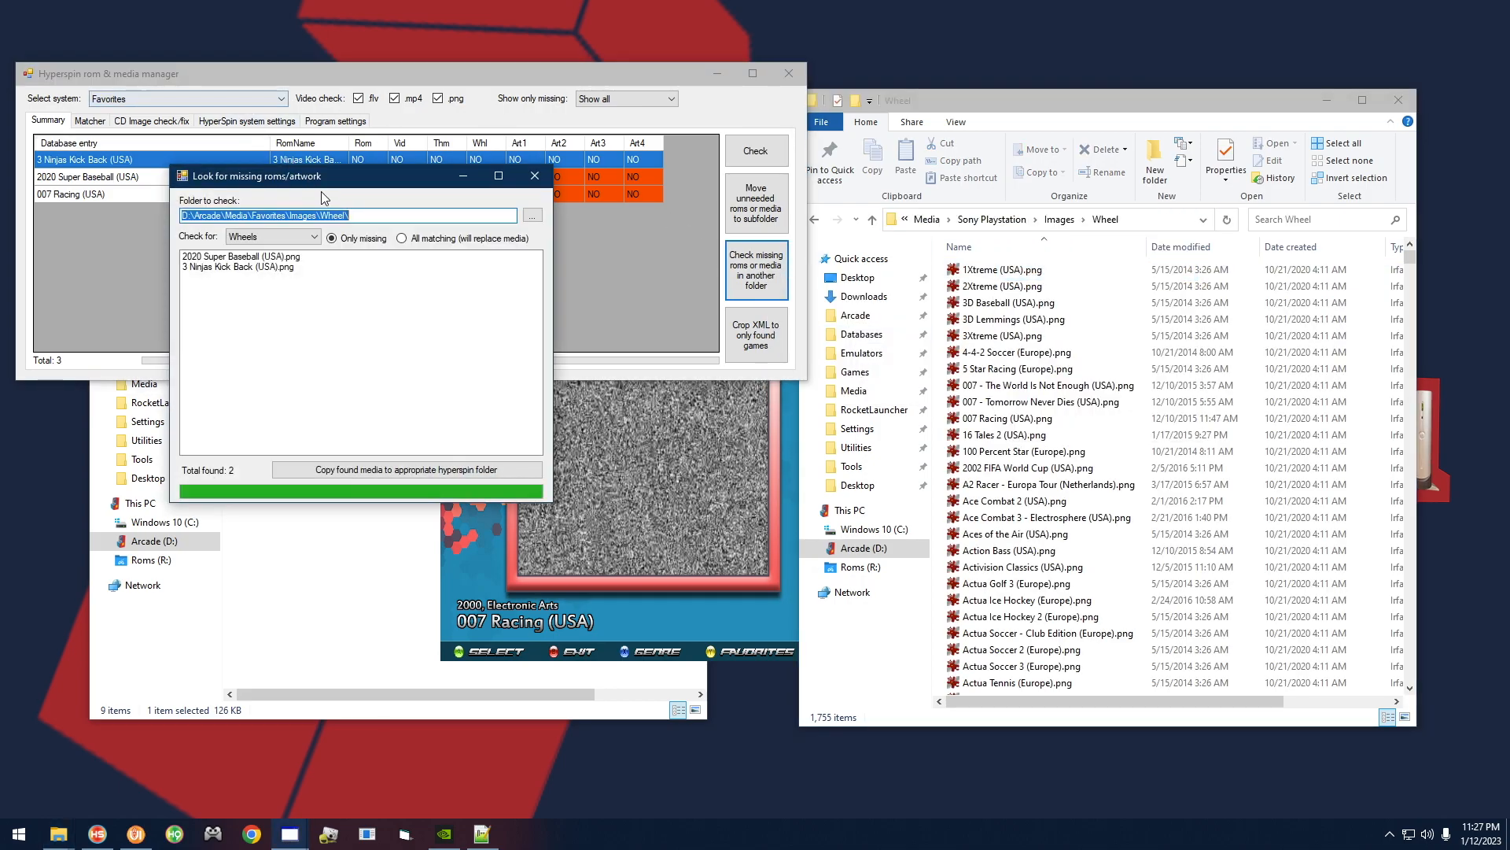
right_click(363, 215)
left_click(394, 280)
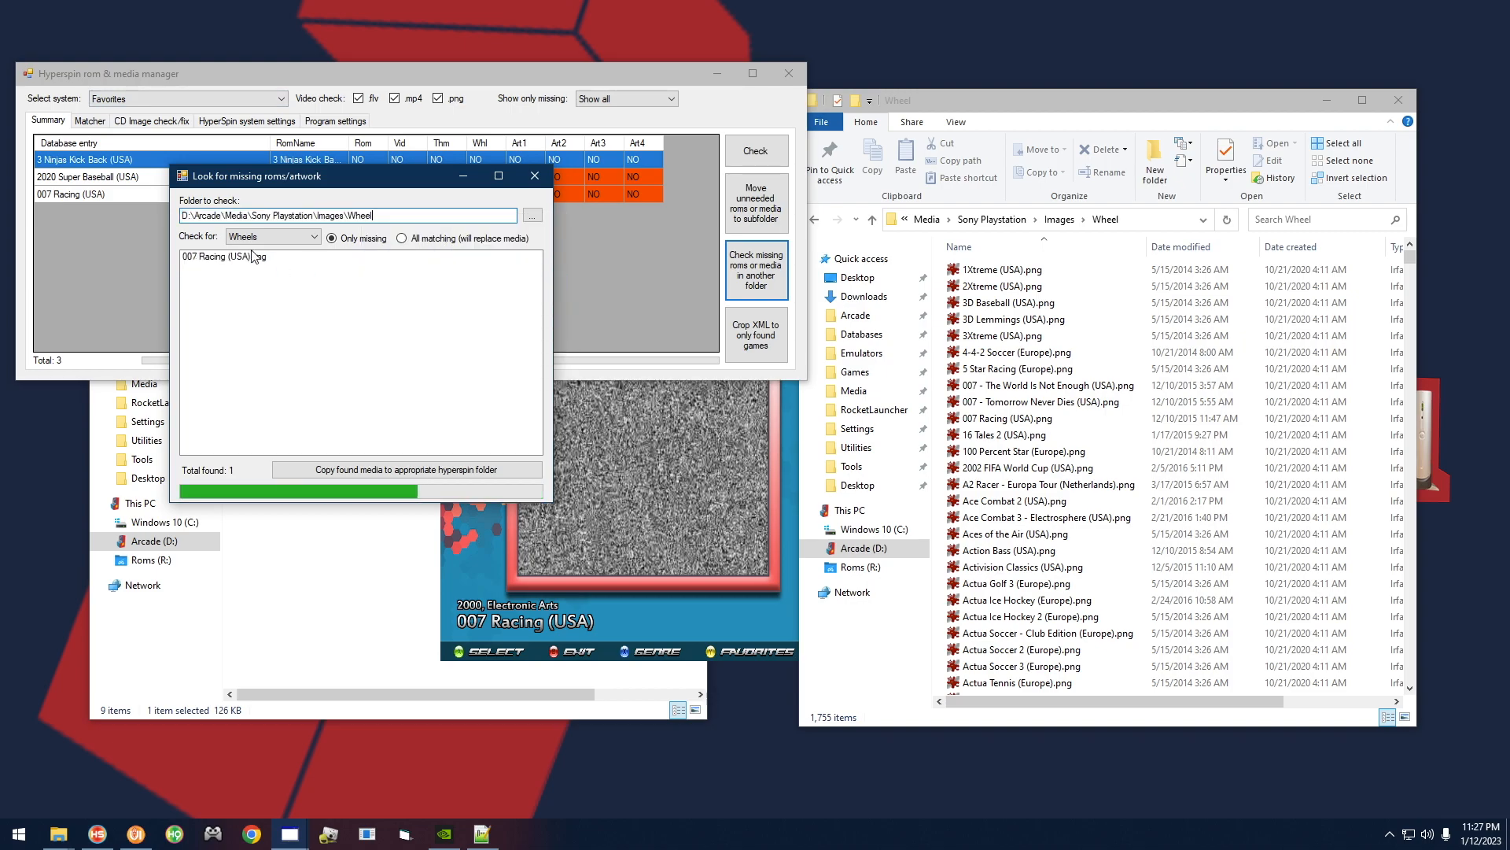
left_click(378, 470)
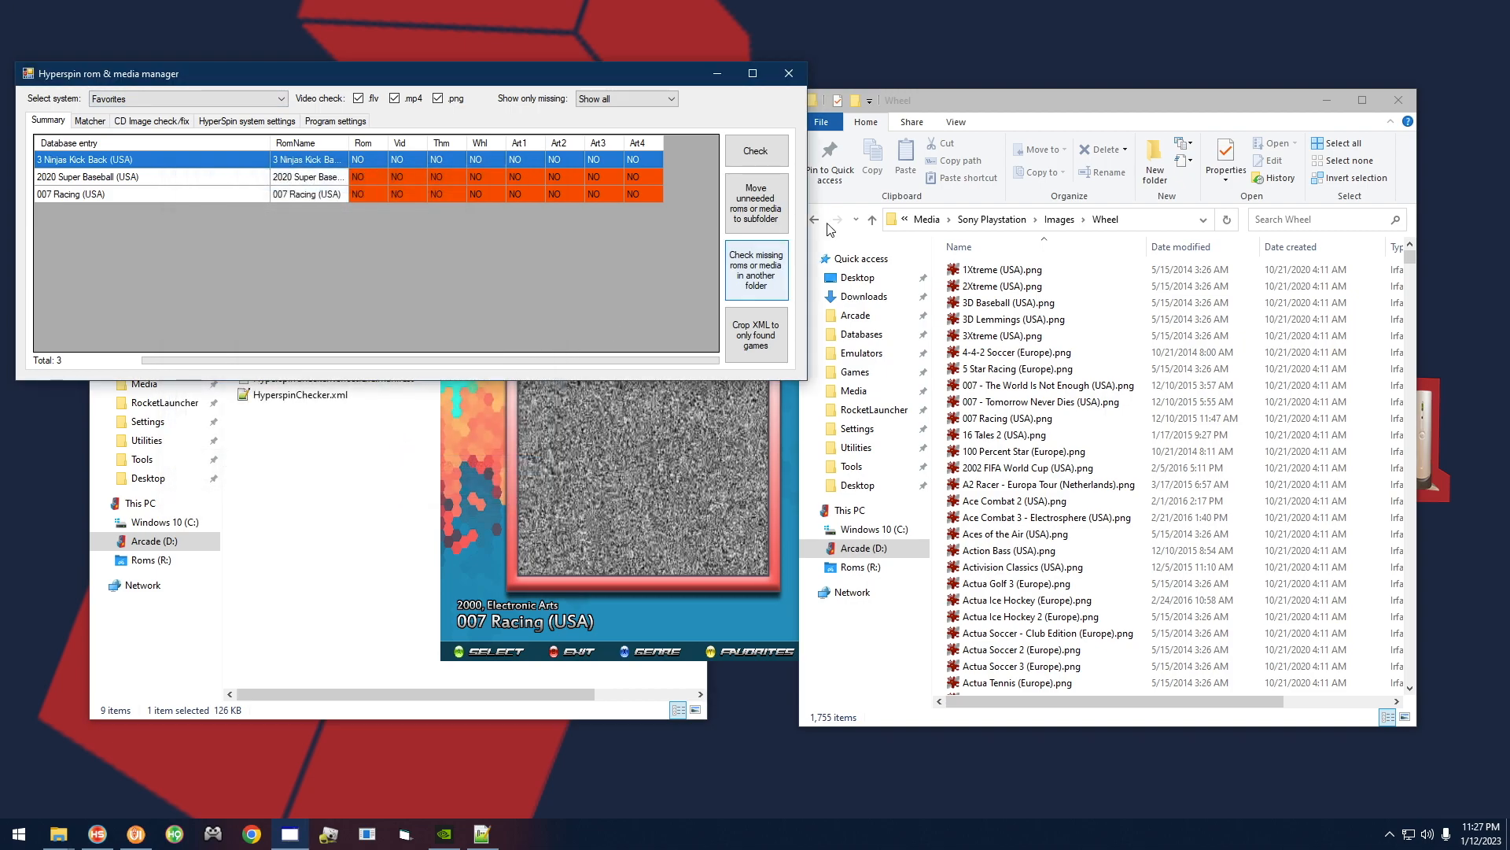
Open Sony Playstation's Themes folder in File Explorer and examine which theme files it contains
left_click(1011, 220)
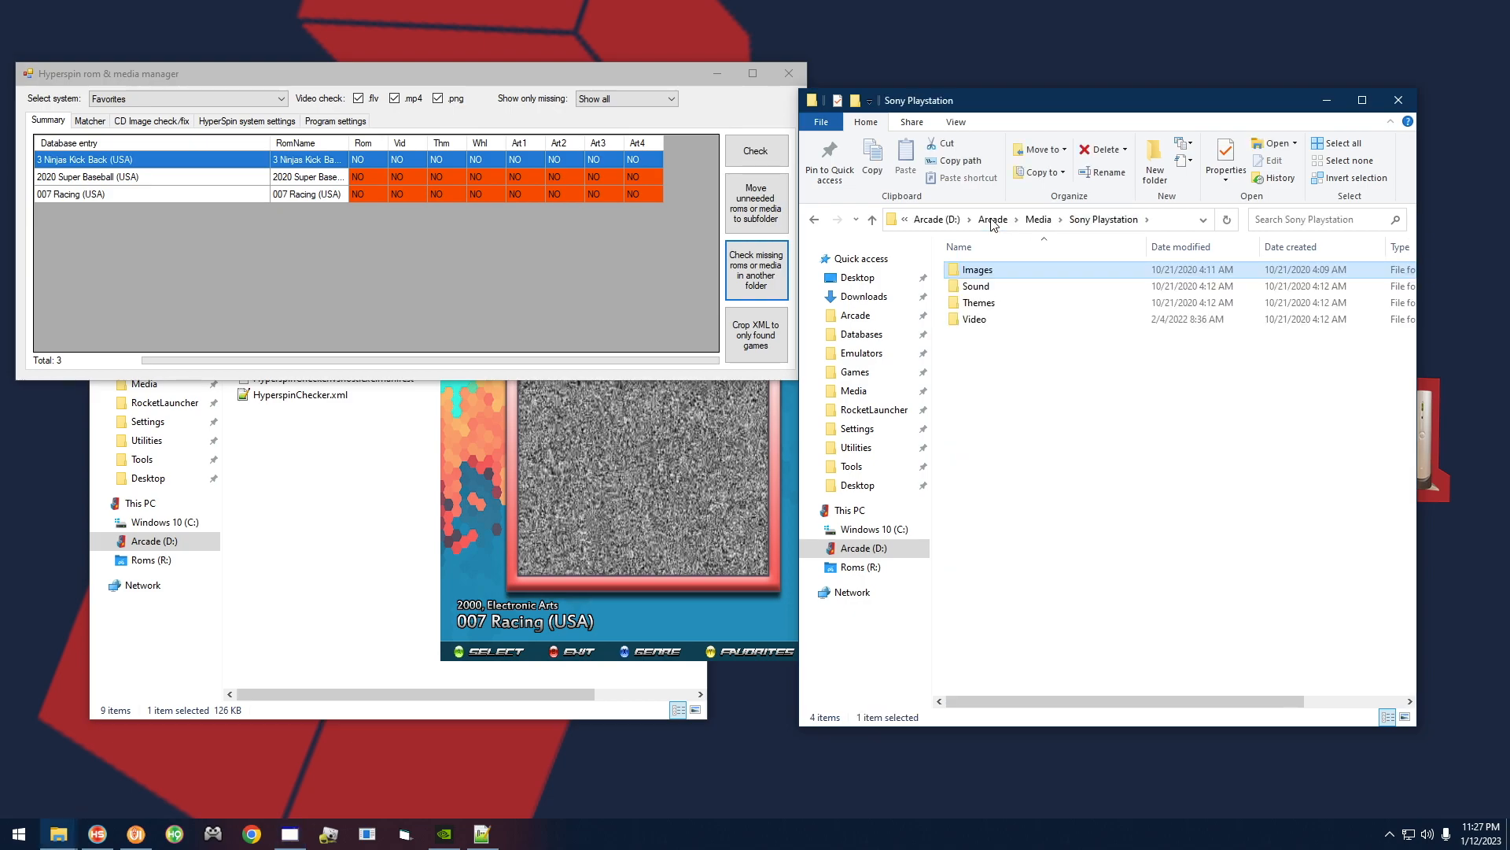
double_click(1019, 303)
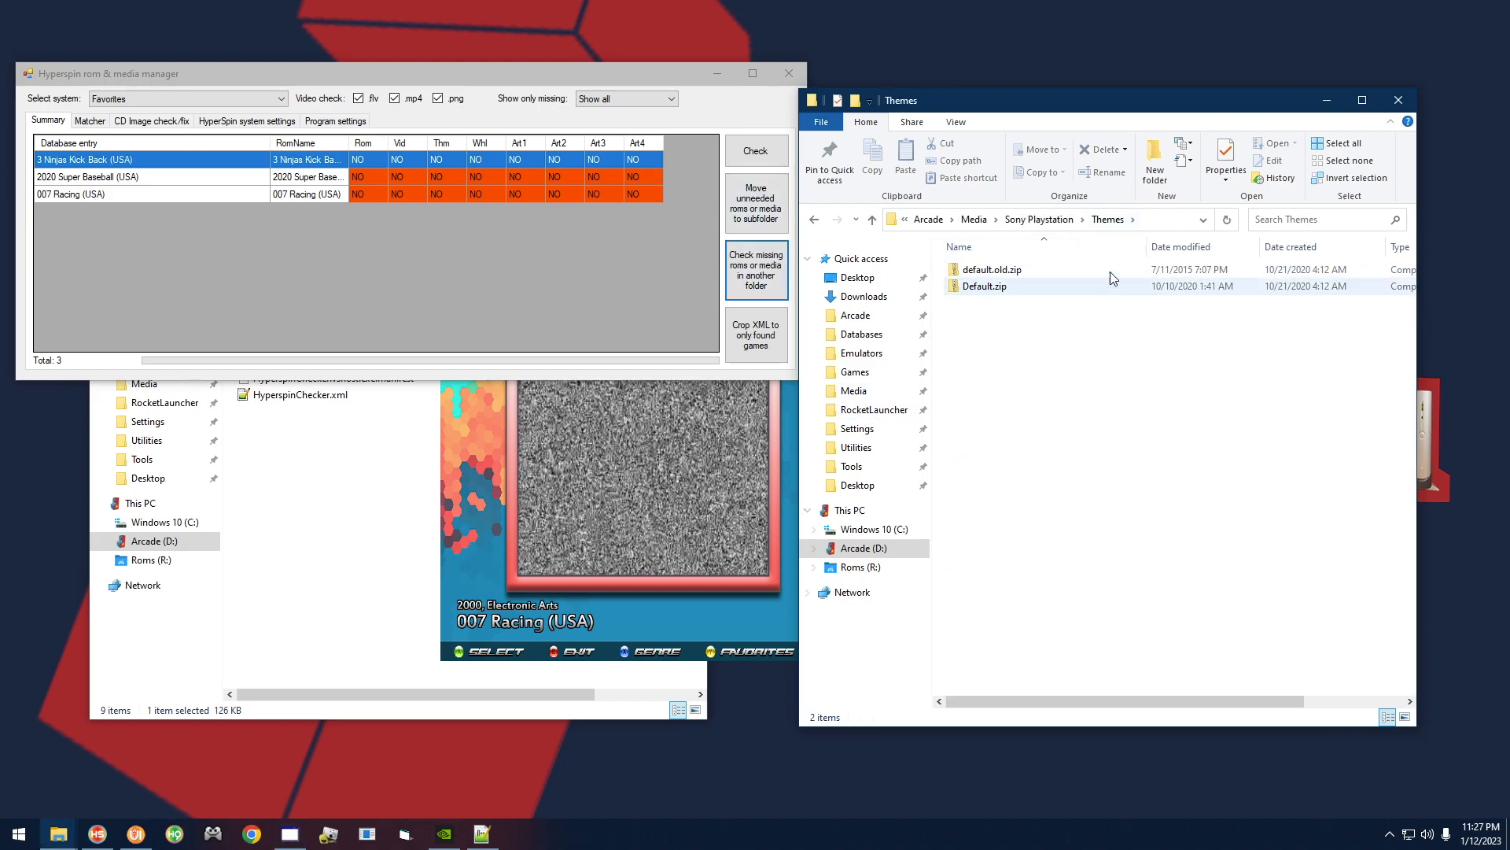
left_click(1164, 220)
left_click(1007, 360)
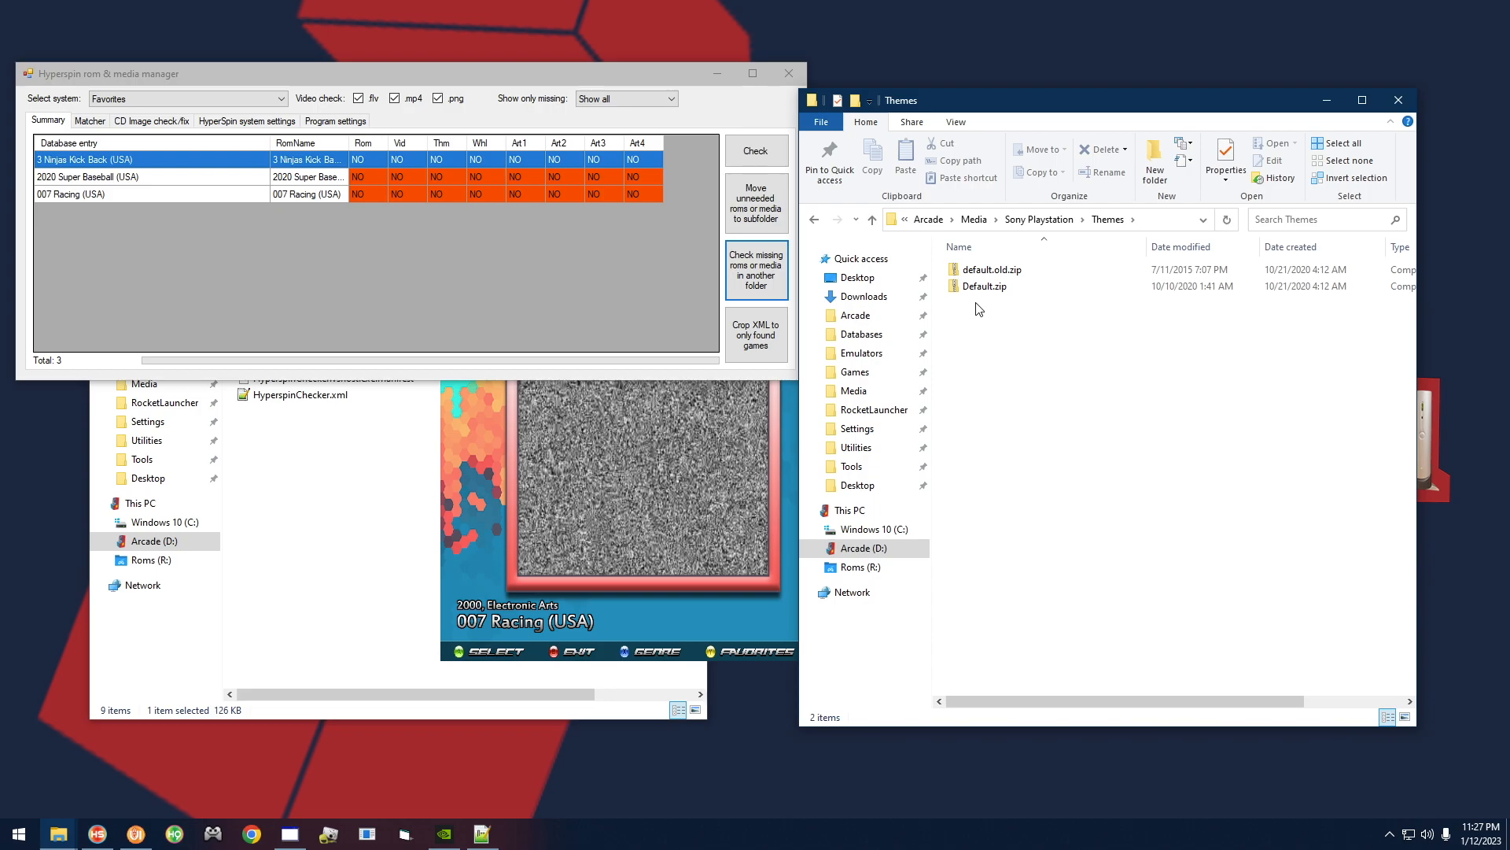
In HyperSpin, leave and re-enter the Favorites wheel, and browse its games to check their wheels, videos and themes
left_click(747, 551)
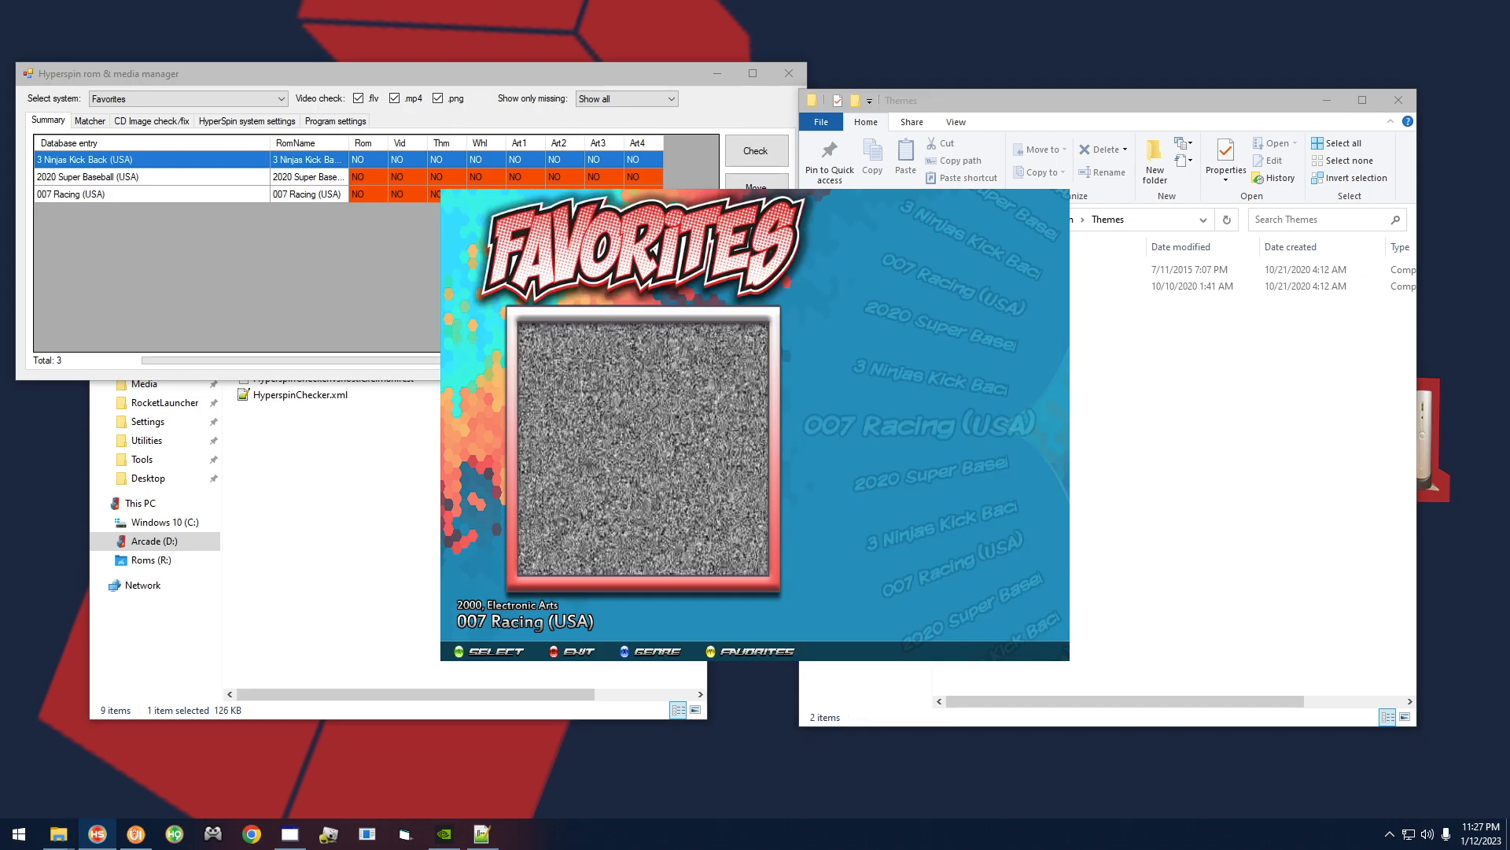
key("Escape")
key("Return")
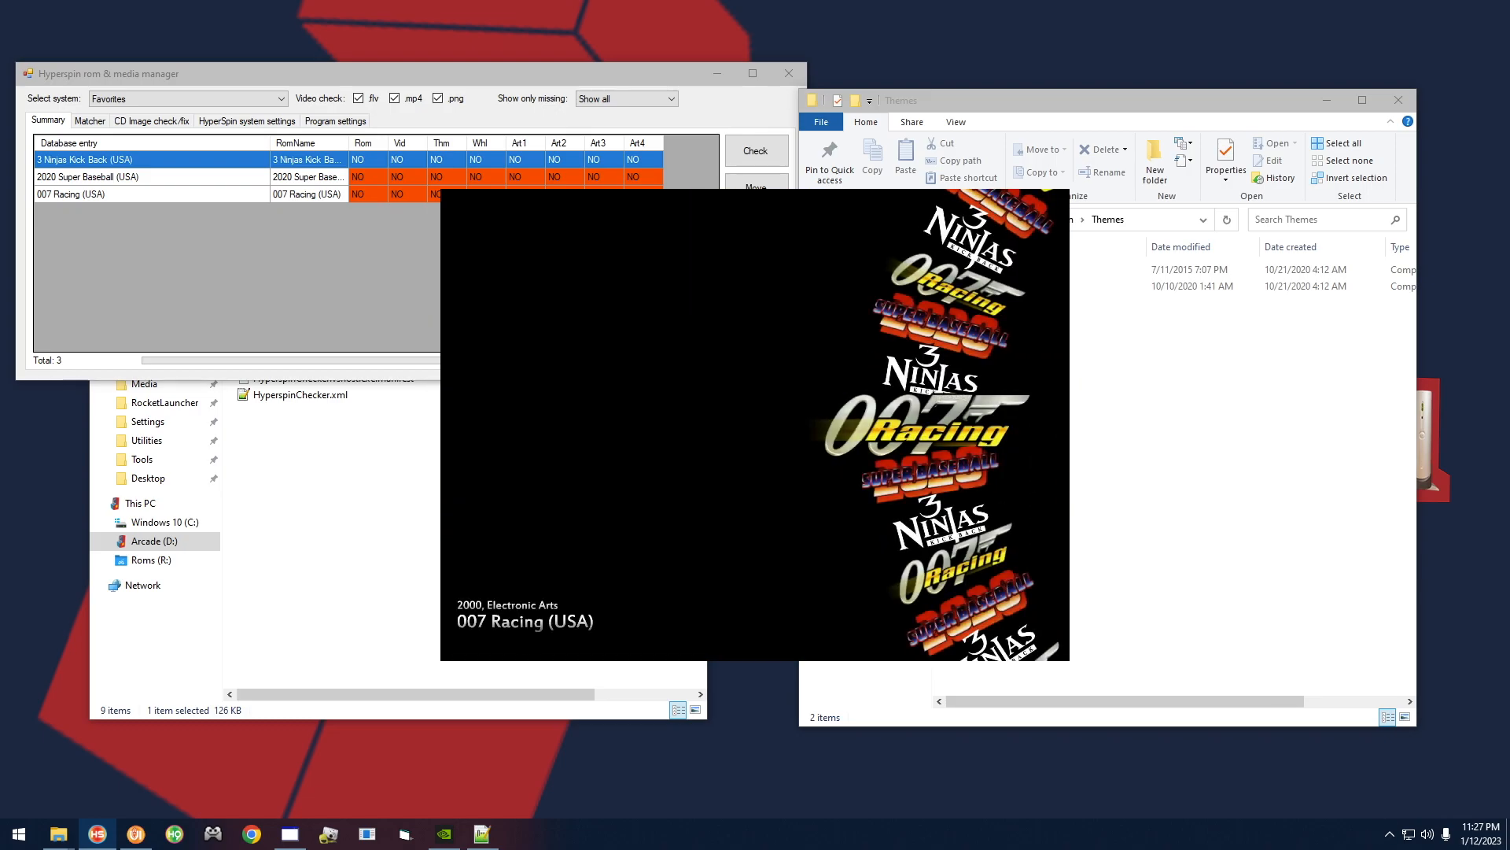
key("Up")
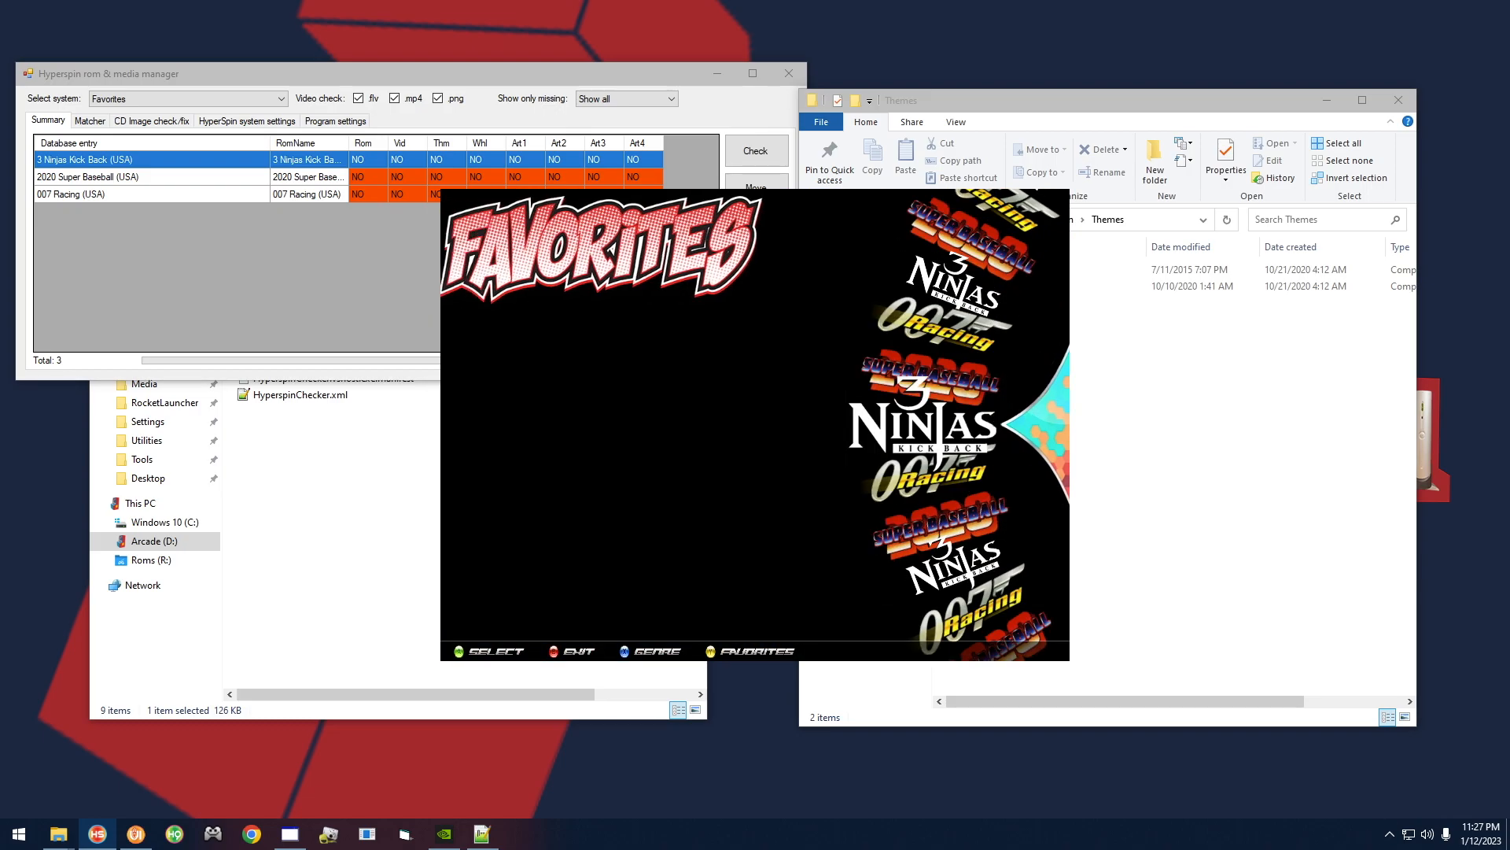
key("Down")
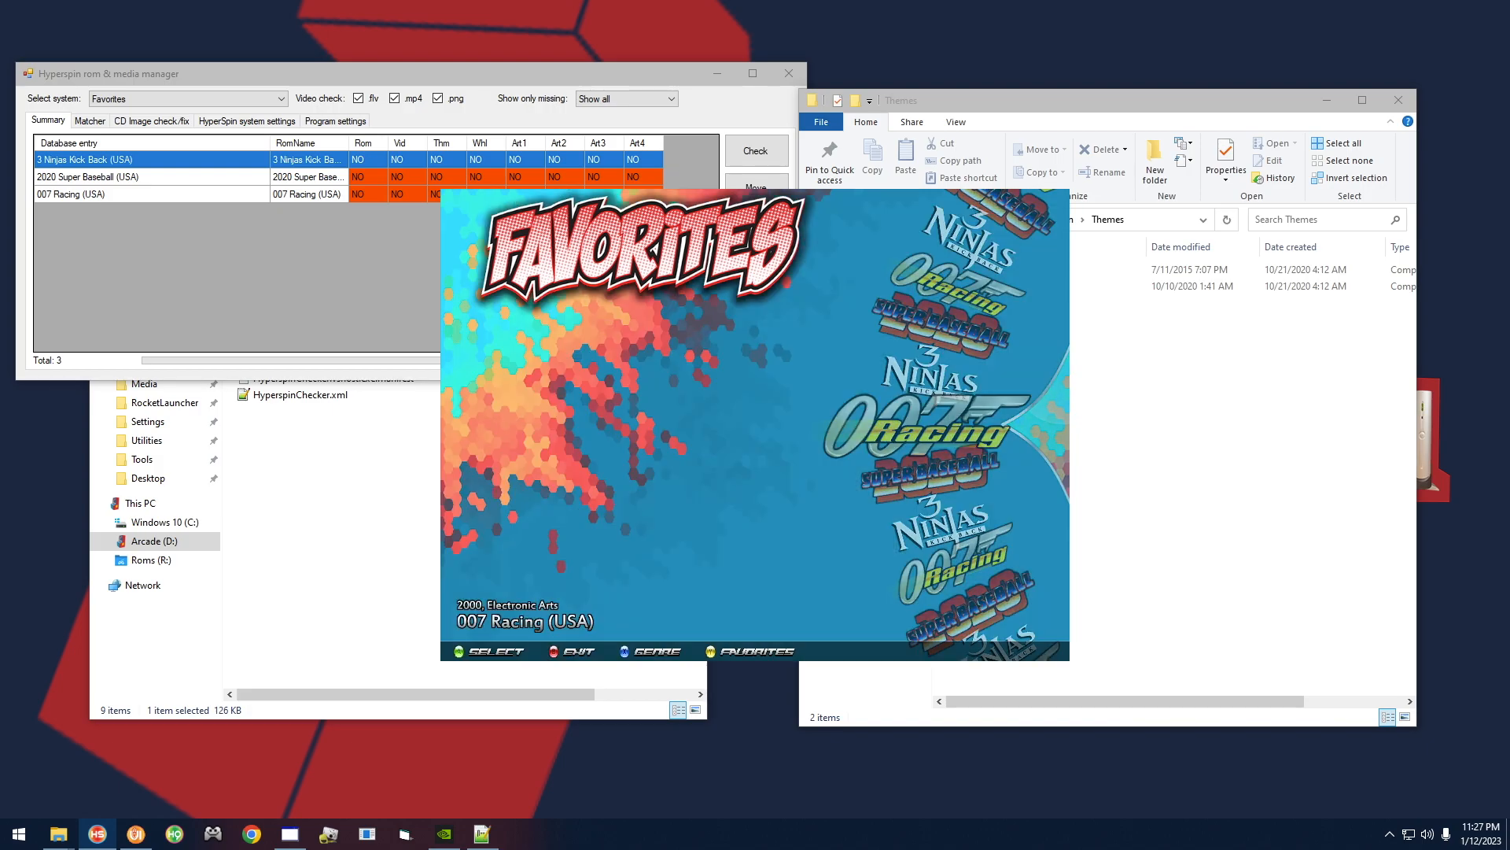
key("Down")
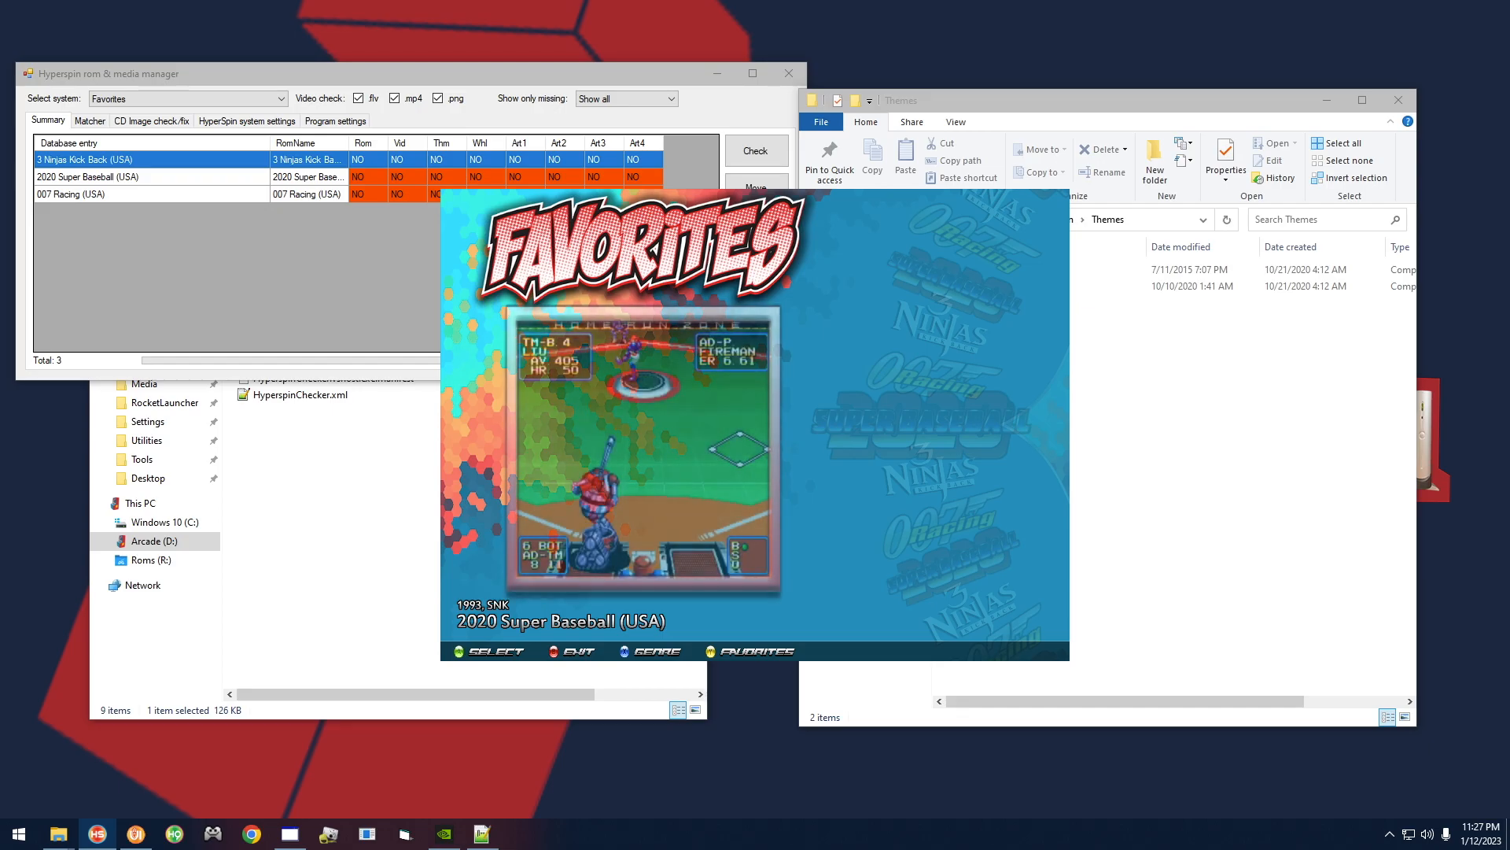
key("Down")
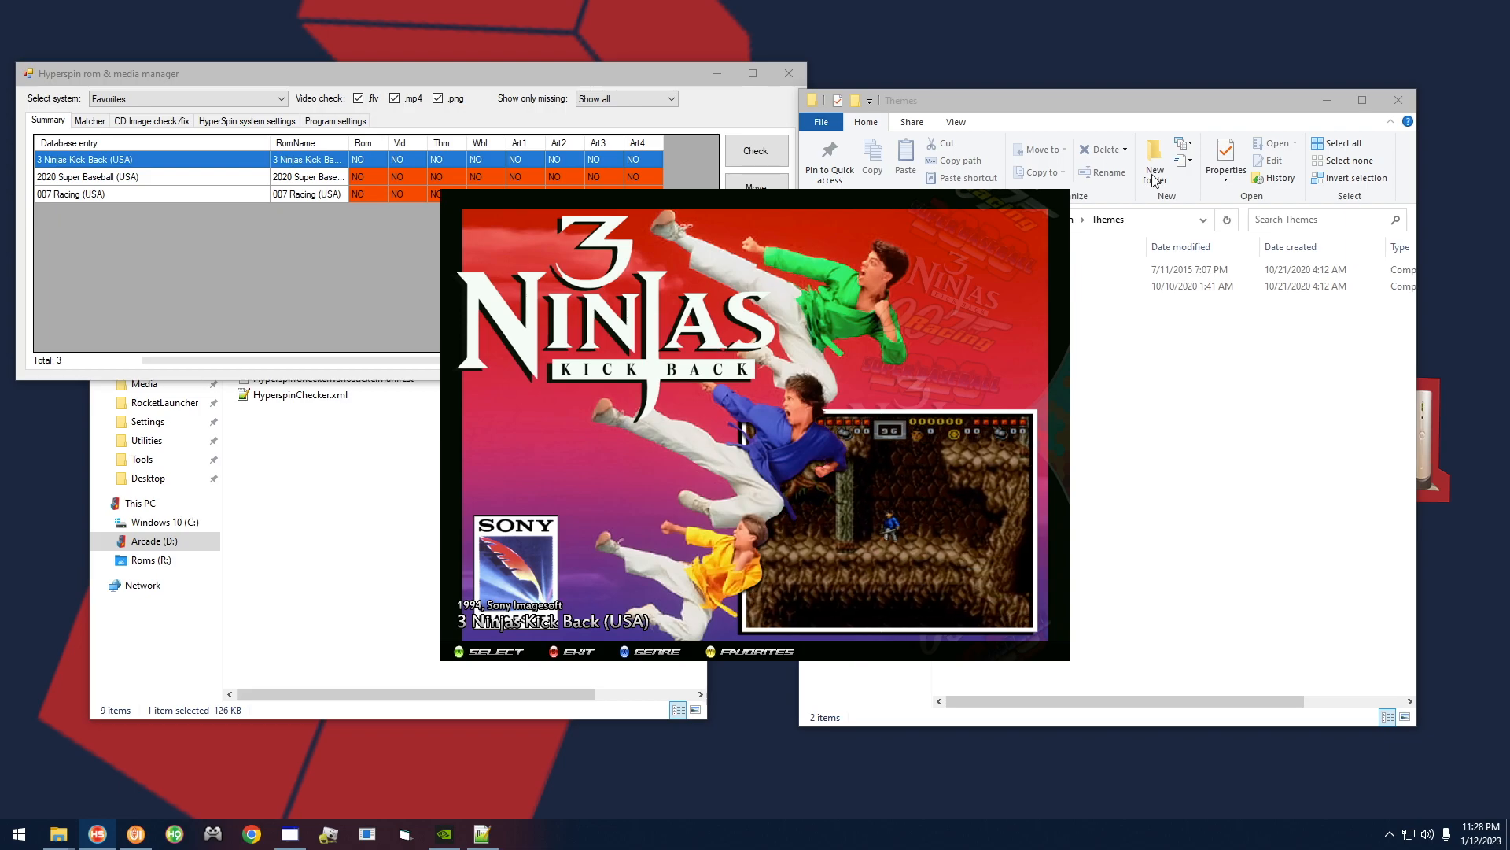
Switch back to the Hyperspin rom & media manager window
left_click(1284, 574)
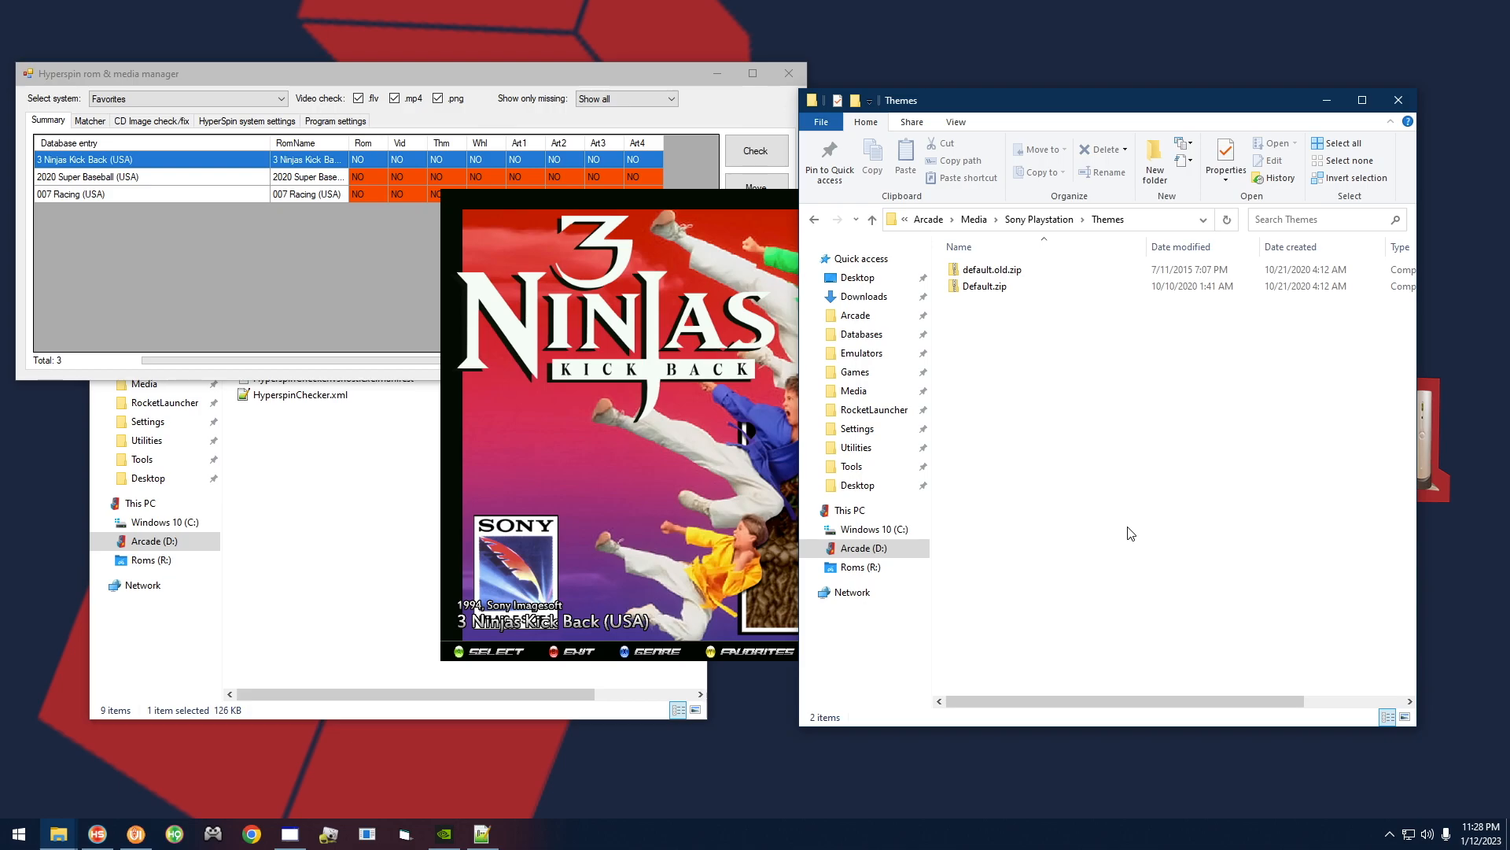
left_click(626, 73)
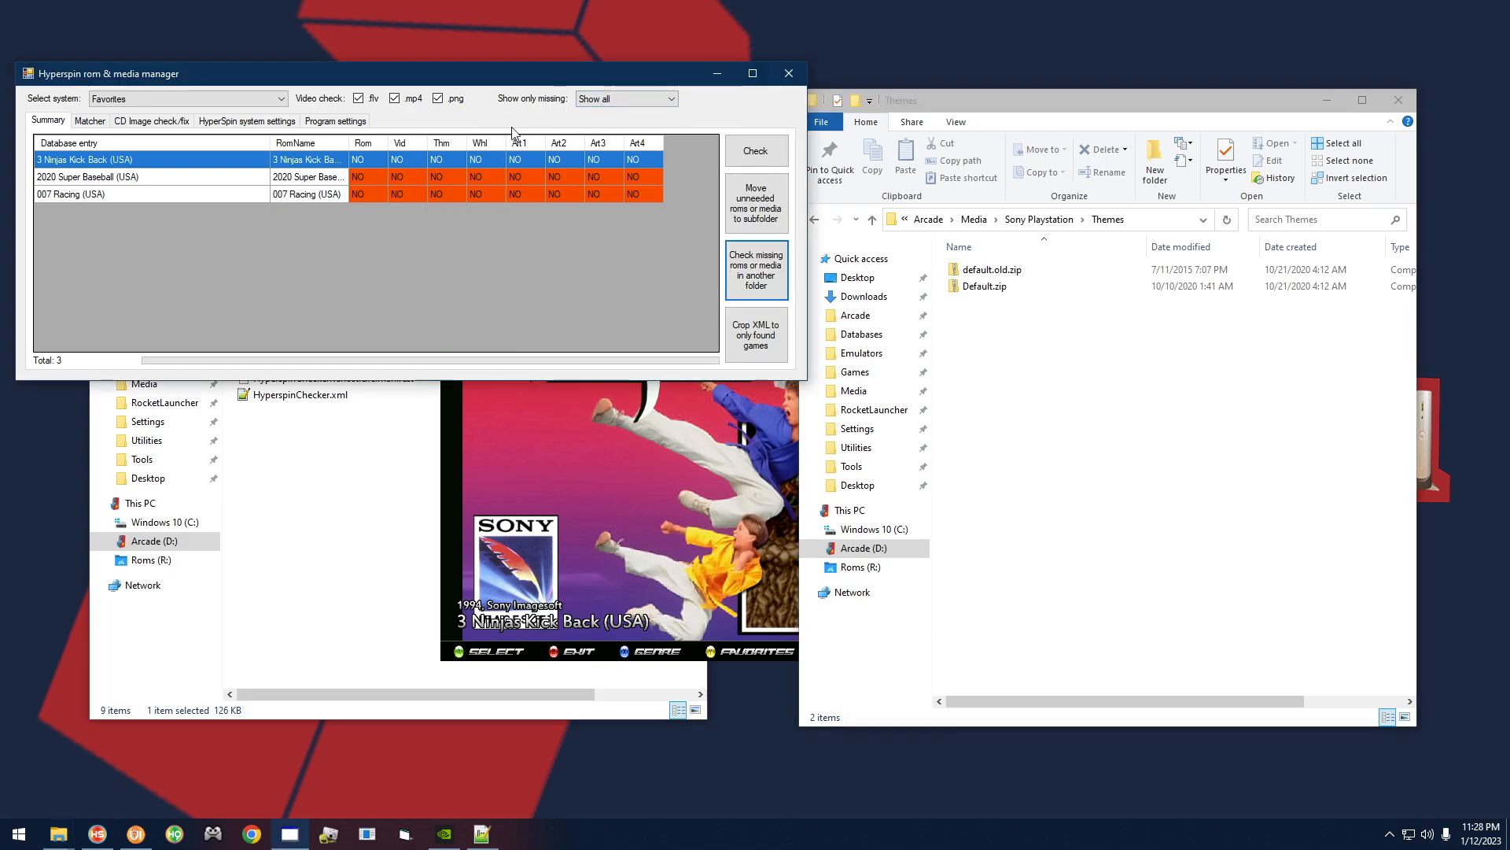